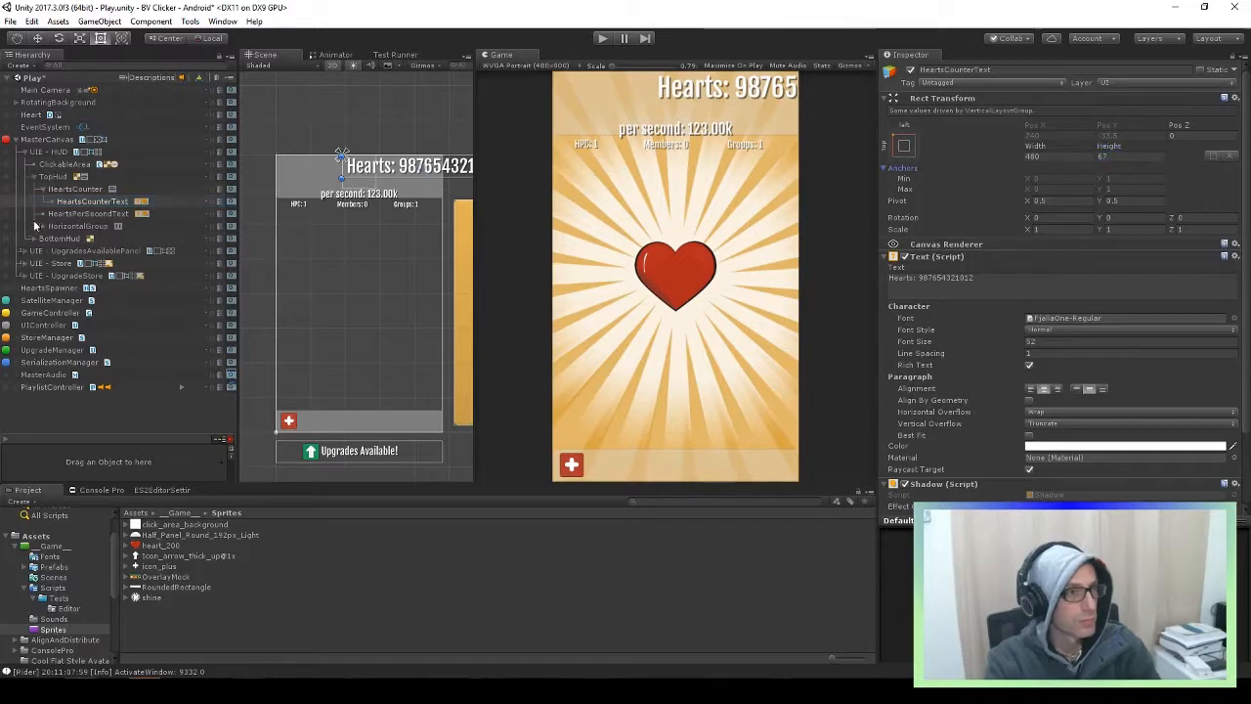
Anchor HeartsCounter as a top stretch with its position, and add a UI Image as its child
click(75, 190)
click(905, 146)
alt+click(1043, 249)
right_click(78, 192)
mouse_move(128, 410)
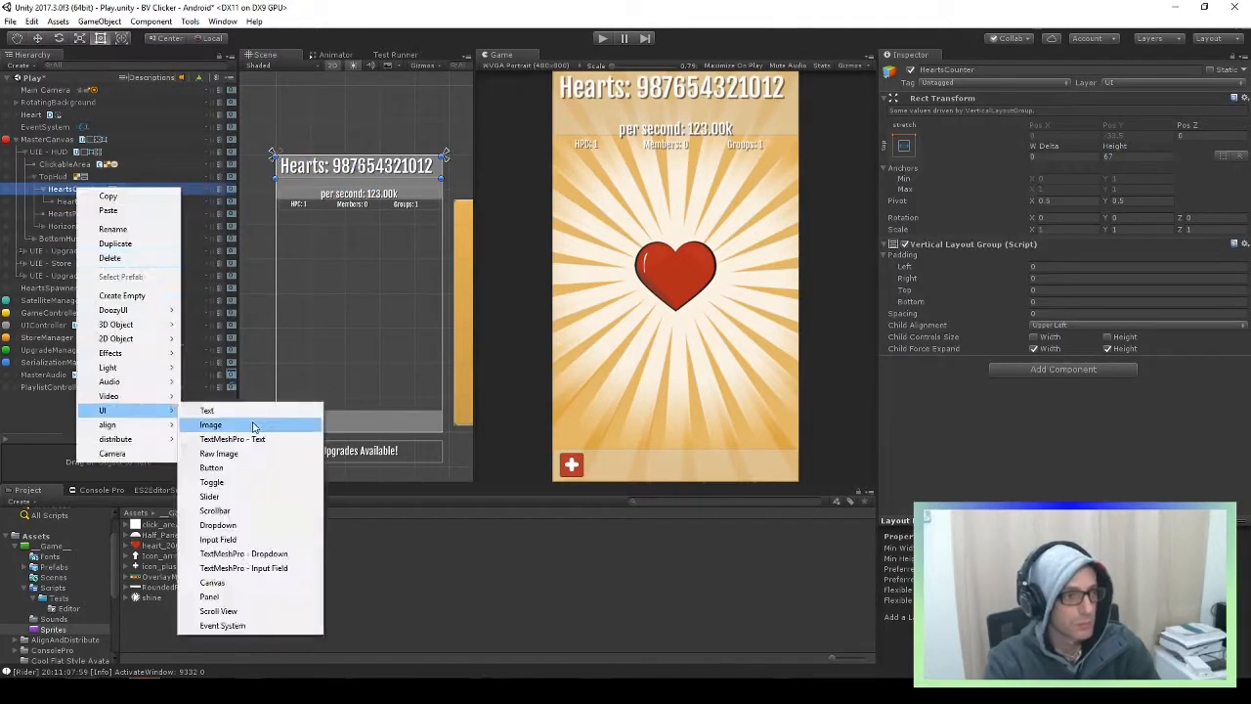
click(225, 425)
Replace the Vertical Layout Group on HeartsCounter with a Horizontal Layout Group
click(76, 190)
click(1244, 245)
click(1114, 276)
click(1083, 252)
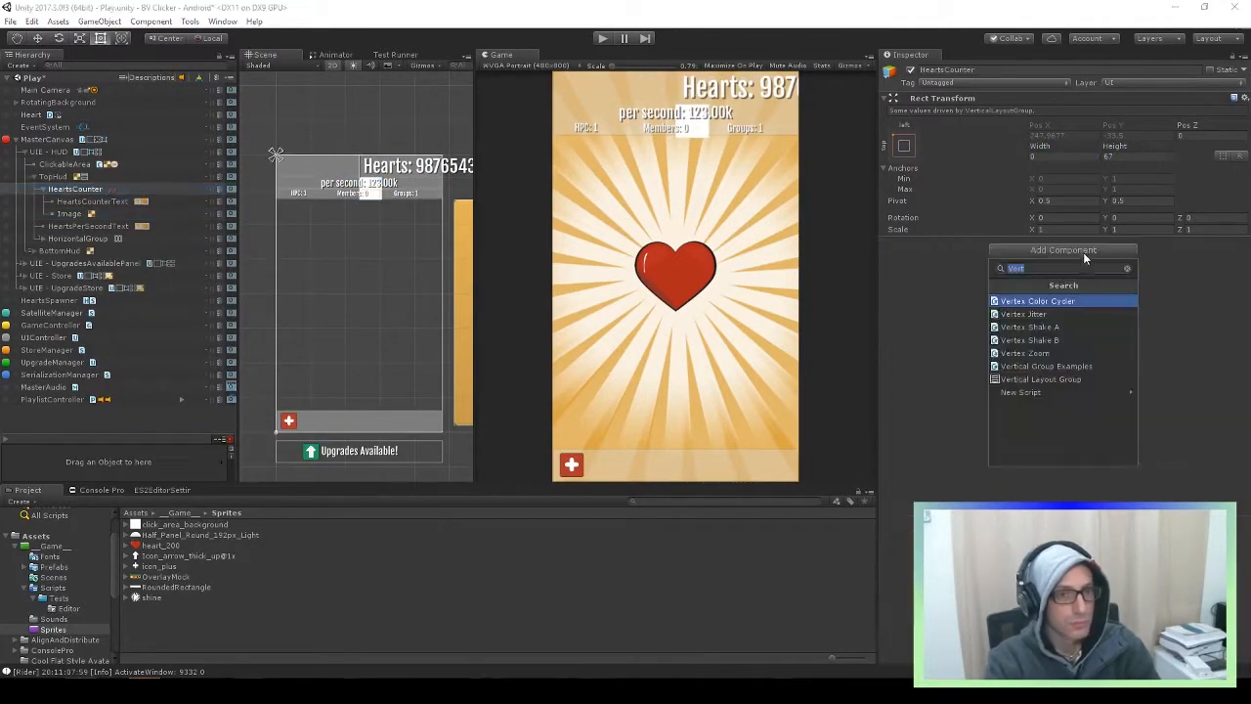
text(hor)
key(Return)
Move the Image above HeartsCounterText in the hierarchy and stretch HeartsCounter across the top of its parent
drag(69, 214, 64, 196)
click(76, 189)
click(904, 145)
alt+click(1044, 248)
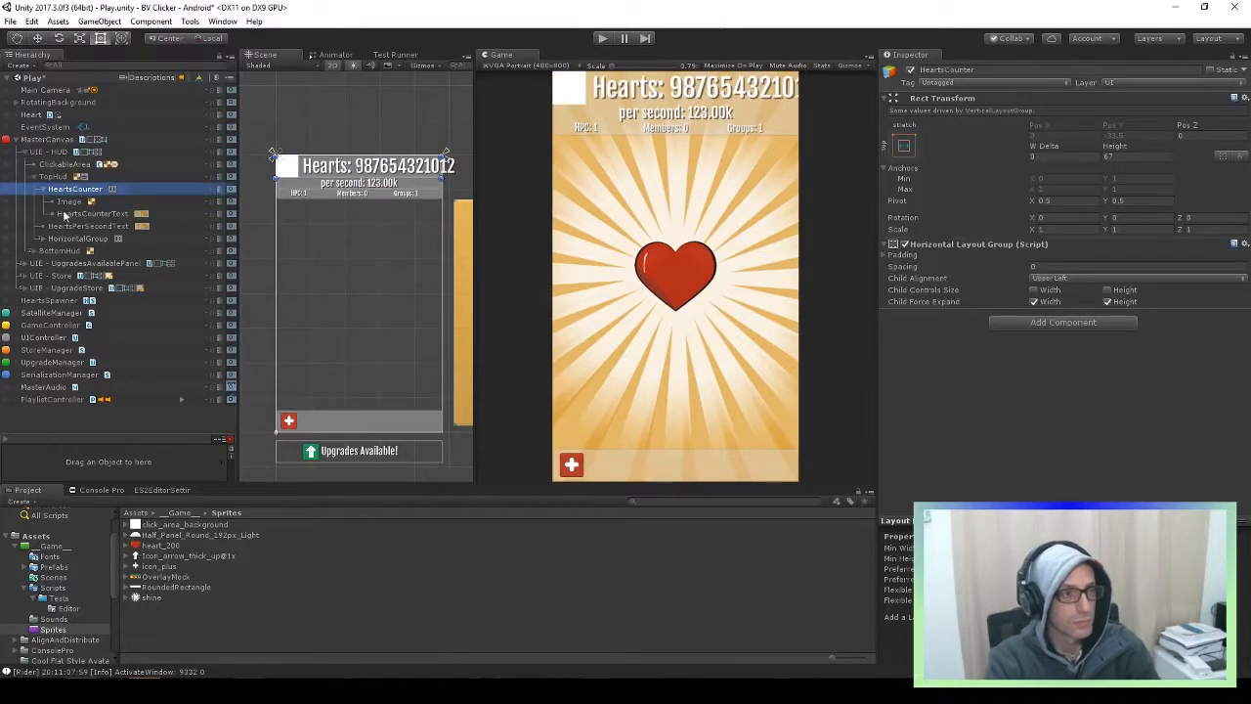
Remove the "Hearts: " prefix from the HeartsCounterText text, keeping only the number
click(67, 213)
drag(917, 278, 866, 277)
key(Delete)
key(Delete)
Try child width control on HeartsCounter and set the width of HeartsCounterText to 400
click(75, 189)
click(1031, 291)
click(88, 213)
click(1055, 156)
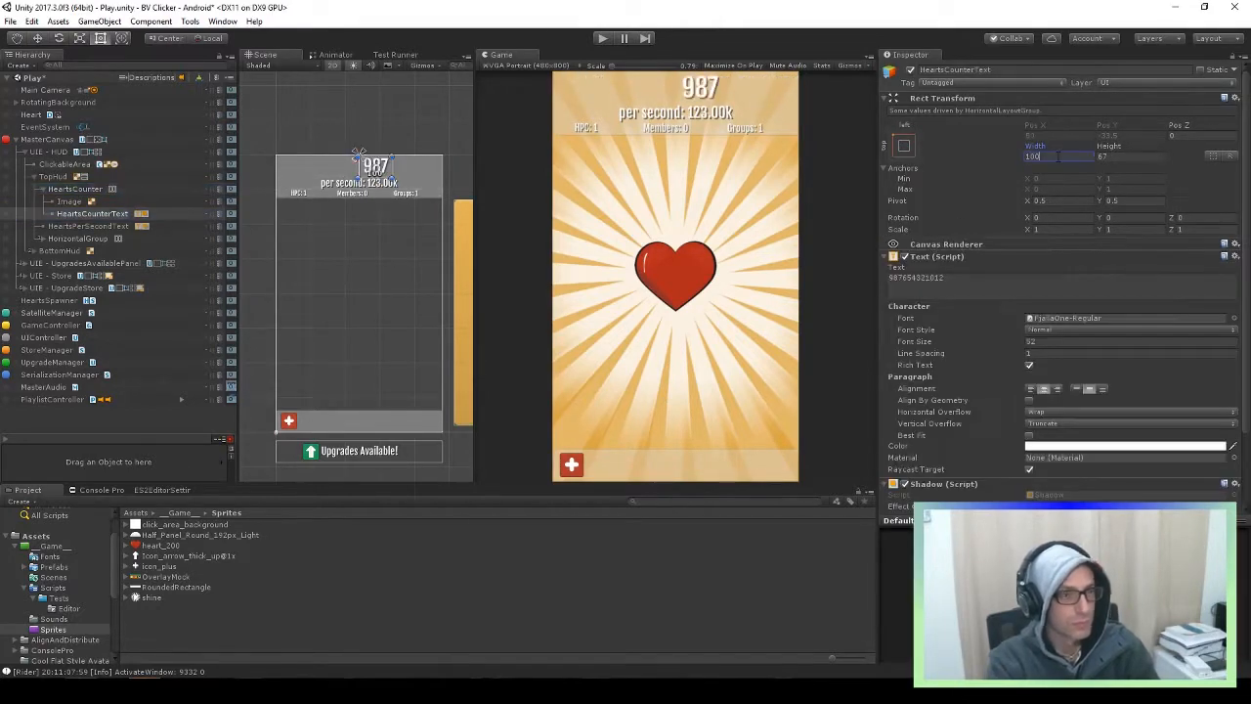
text(400)
Set the Image's width to 60 and assign the heart_200 sprite as its source image
click(72, 201)
click(1056, 157)
text(60)
drag(160, 546, 1074, 268)
Set HeartsCounter's child alignment to Middle Center
click(75, 189)
click(1075, 278)
click(1065, 351)
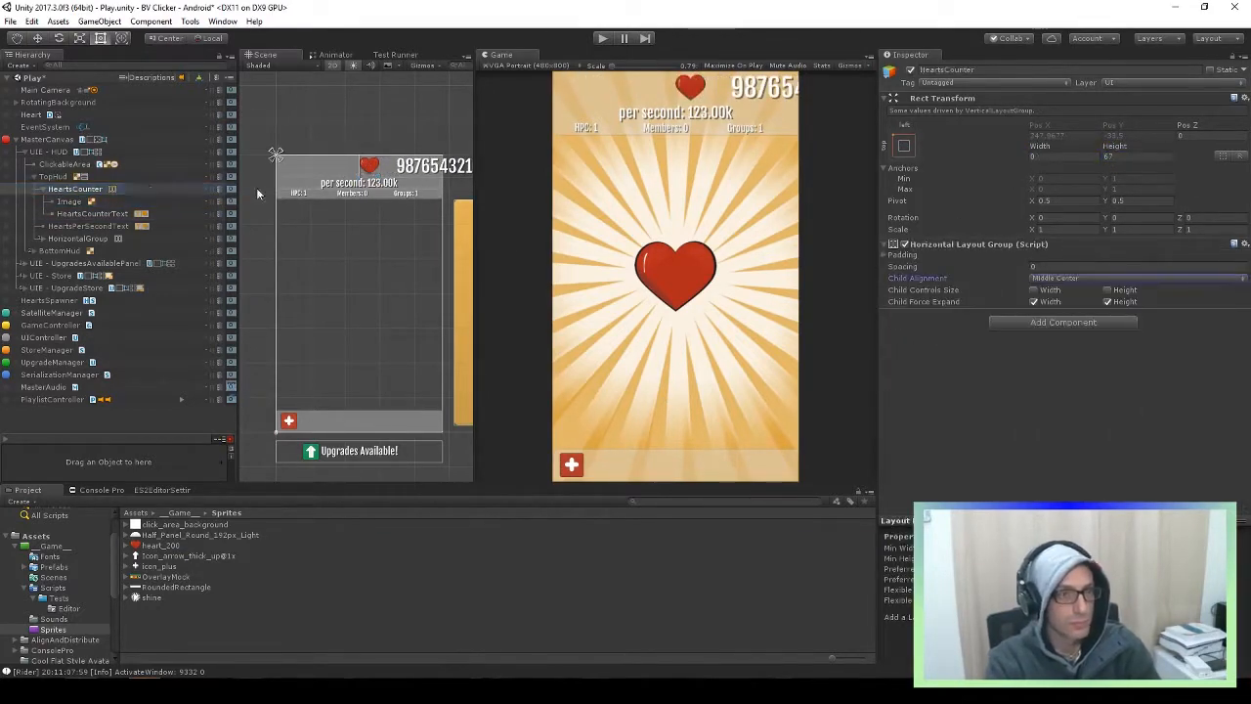
Try a reduced spacing on HeartsCounter with a top-stretch anchor, and undo the last change
drag(897, 267, 852, 275)
click(905, 146)
alt+shift+click(1044, 246)
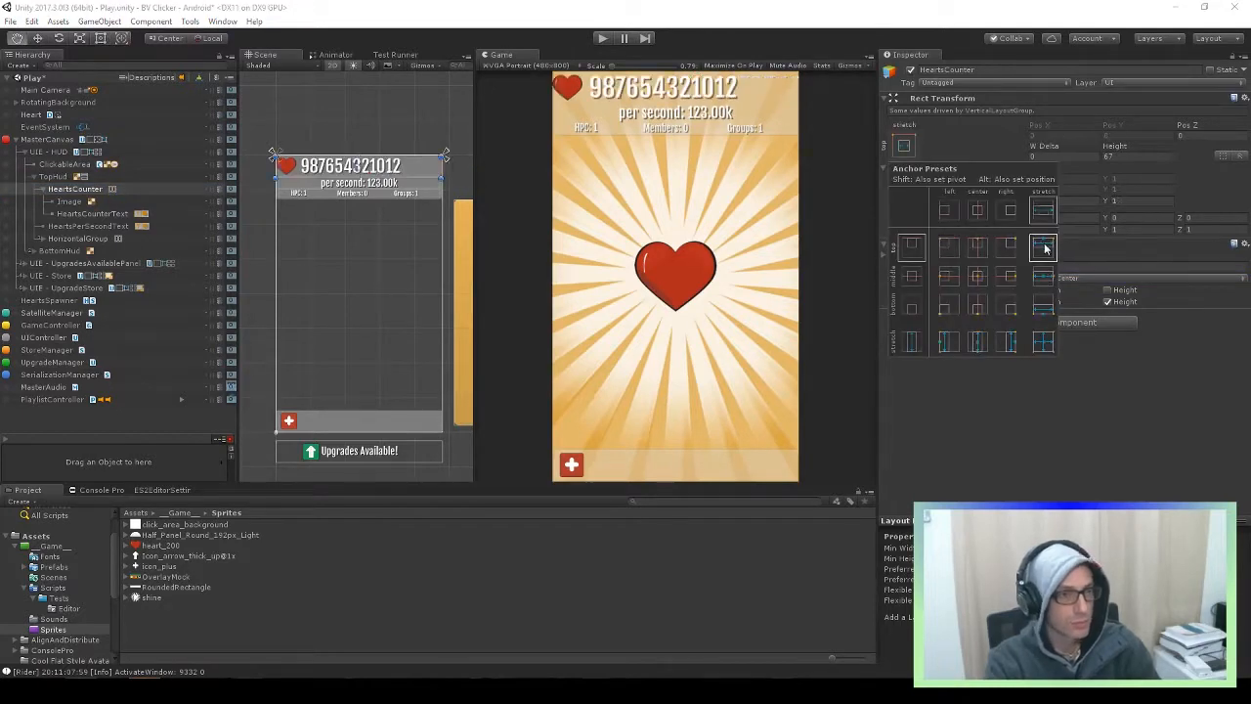
click(948, 147)
key(ctrl+z)
Set HeartsCounter's spacing to 0 and apply the top-stretch anchor with pivot and position
click(1105, 266)
text(0)
click(904, 145)
alt+shift+click(1044, 250)
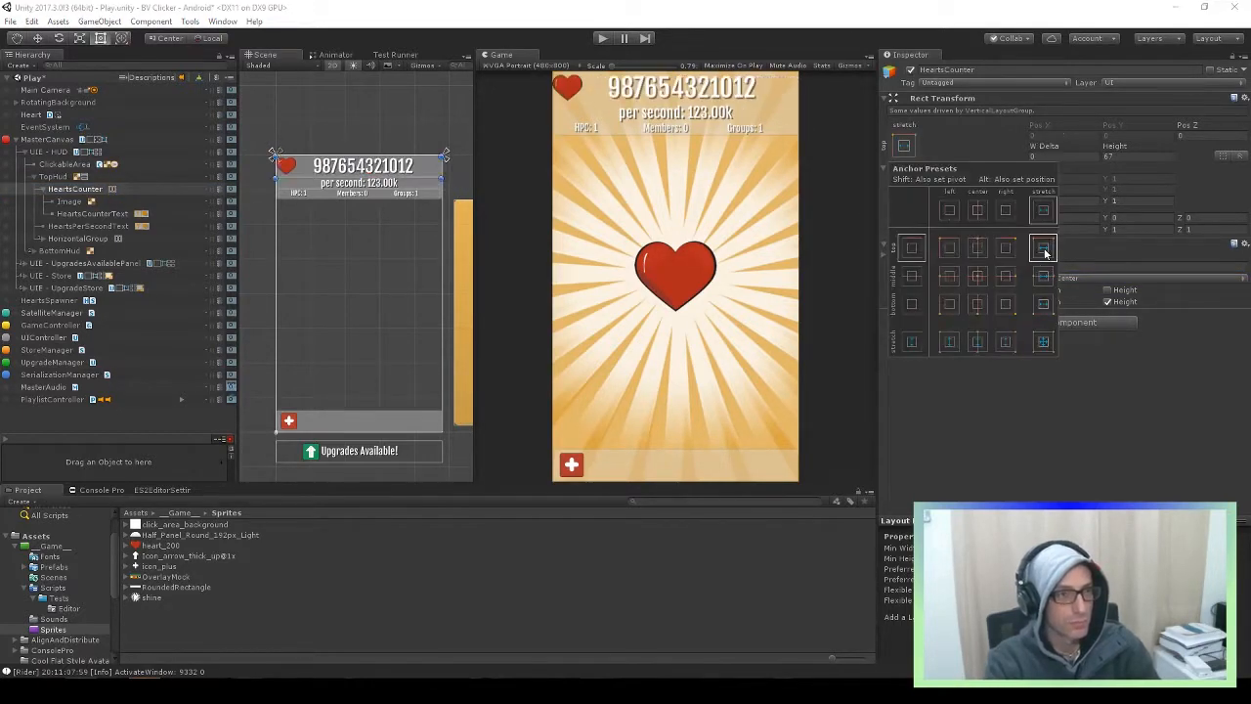
Try to apply the middle-stretch anchor with pivot and position to HeartsCounterText and the Image
click(76, 190)
click(77, 215)
click(1038, 156)
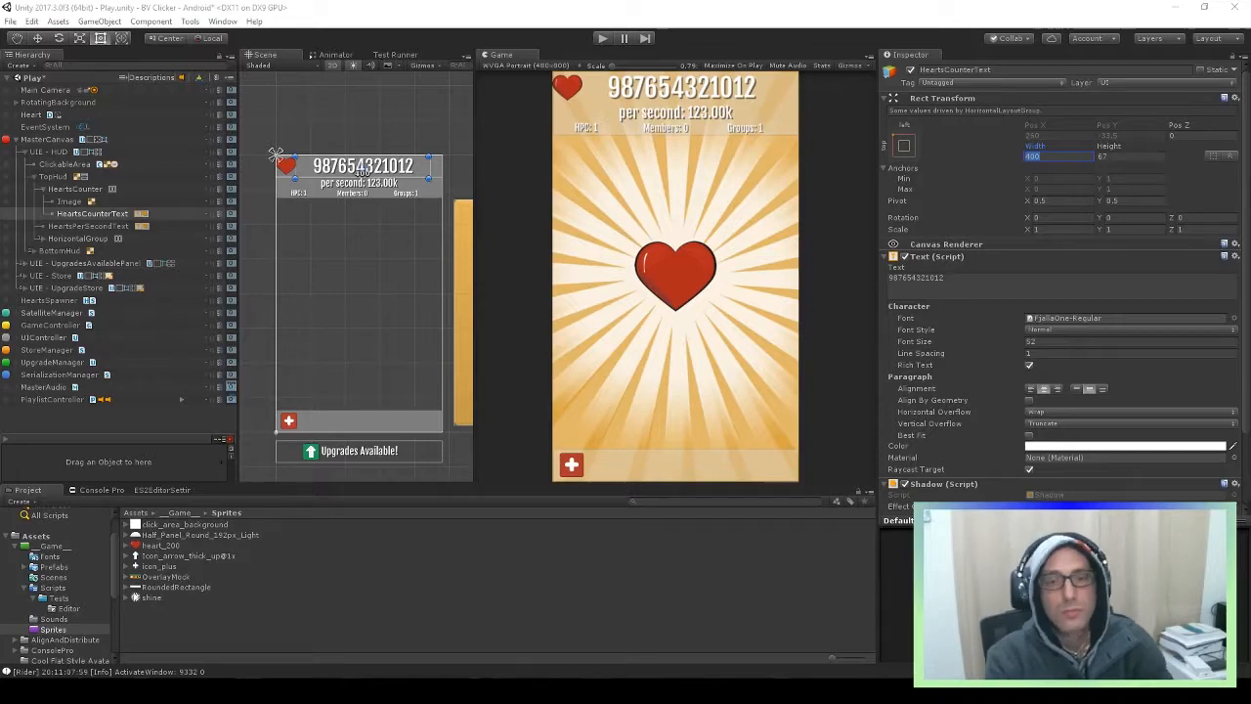
mouse_move(1031, 146)
mouse_down()
mouse_move(1065, 142)
mouse_move(1034, 144)
mouse_up()
click(904, 146)
alt+shift+click(1044, 280)
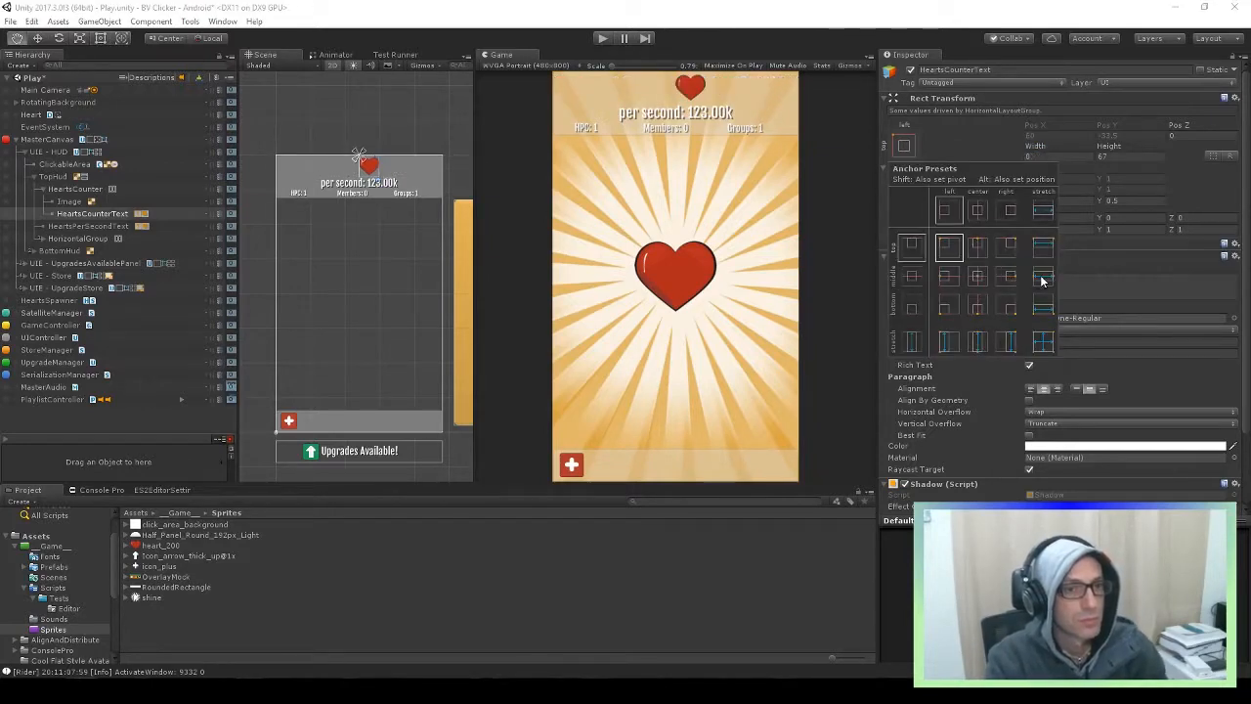
click(69, 202)
click(904, 146)
alt+shift+click(1044, 278)
Enable Child Controls Size for width on HeartsCounter and expand its padding settings
click(75, 188)
click(1034, 290)
click(903, 256)
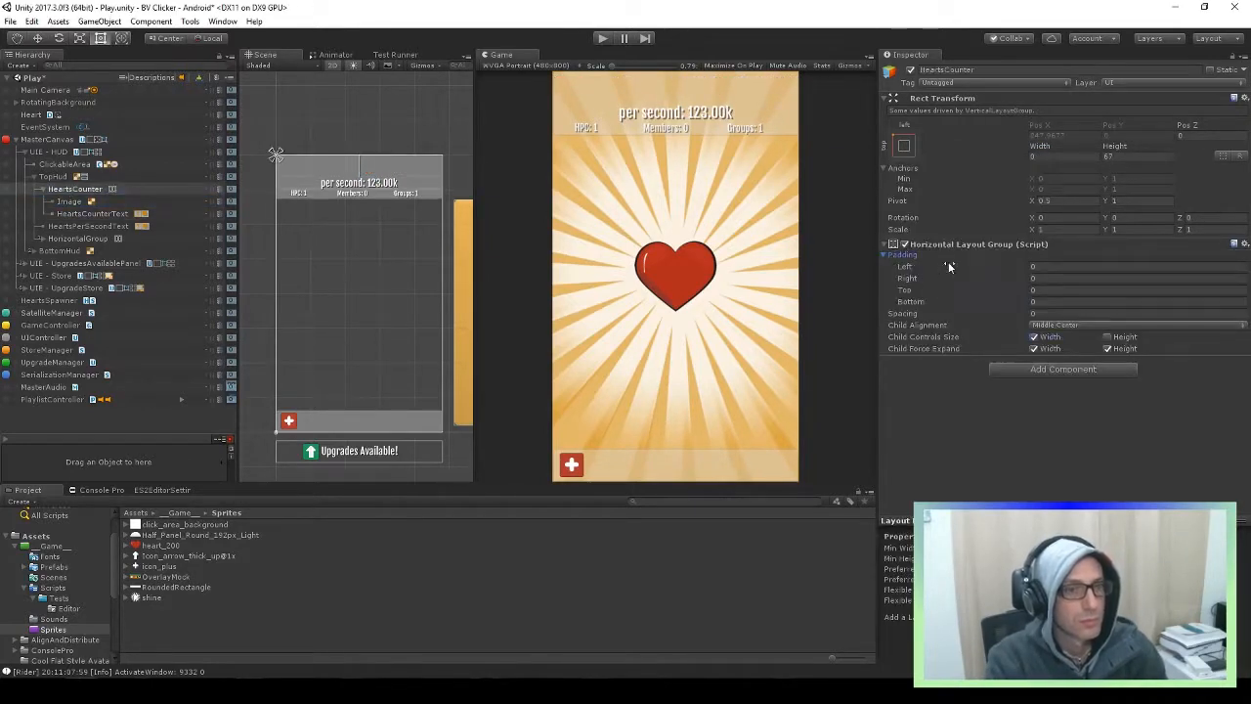
Apply the top-stretch anchor to TopHud, including its pivot and position
click(69, 201)
click(76, 188)
click(56, 177)
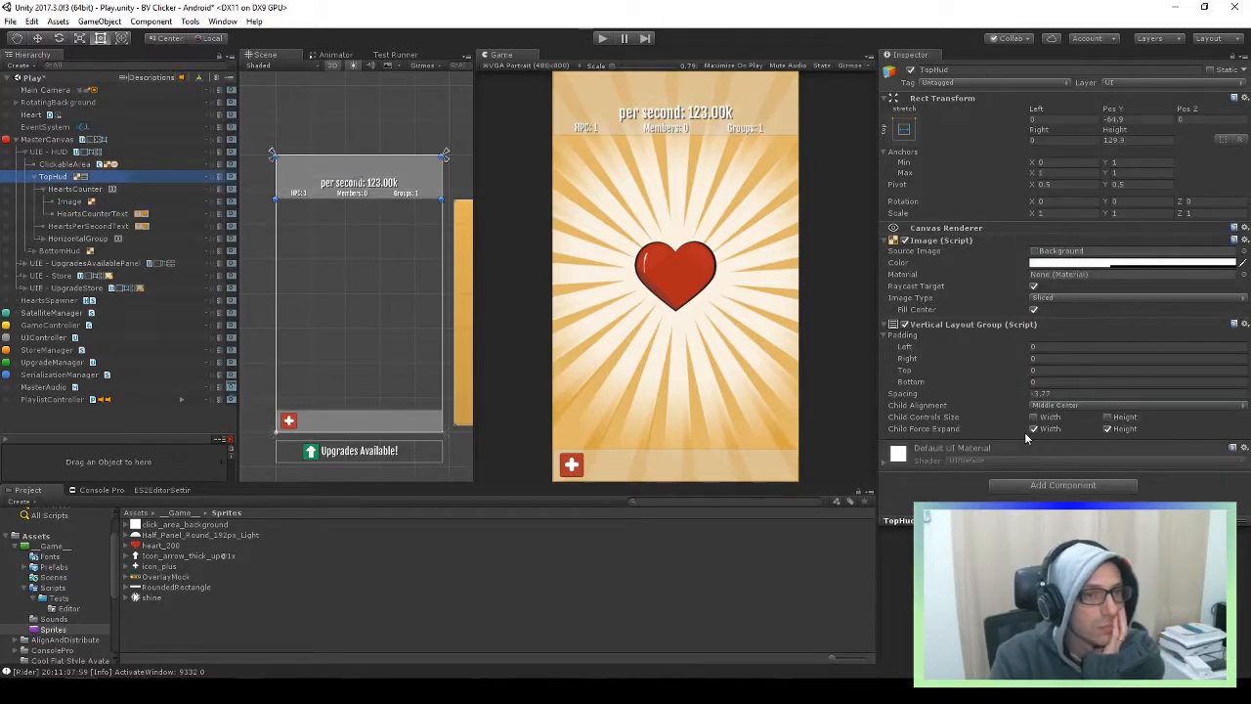
click(904, 129)
alt+shift+click(1043, 233)
click(76, 188)
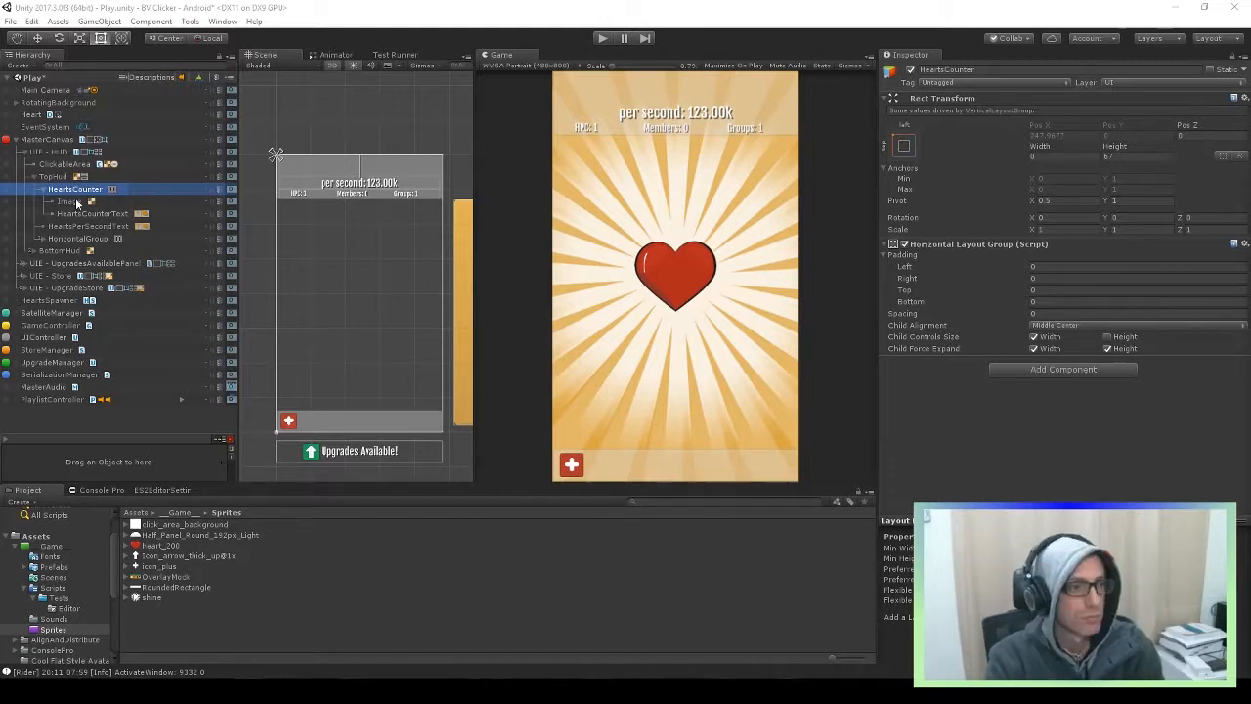
Open the Horizontal Layout Group manual page and search the web for "unity horizontal layout group child control size sets width to 0"
click(1232, 244)
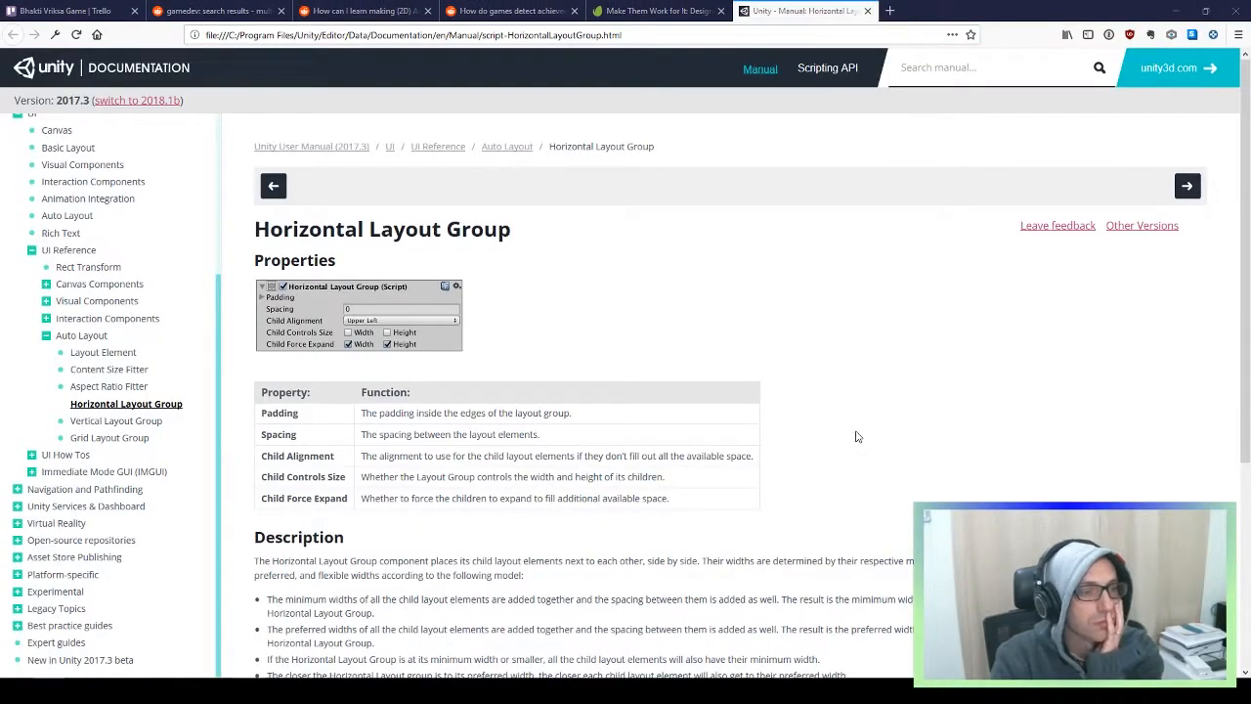
key(ctrl+t)
text(unity ho)
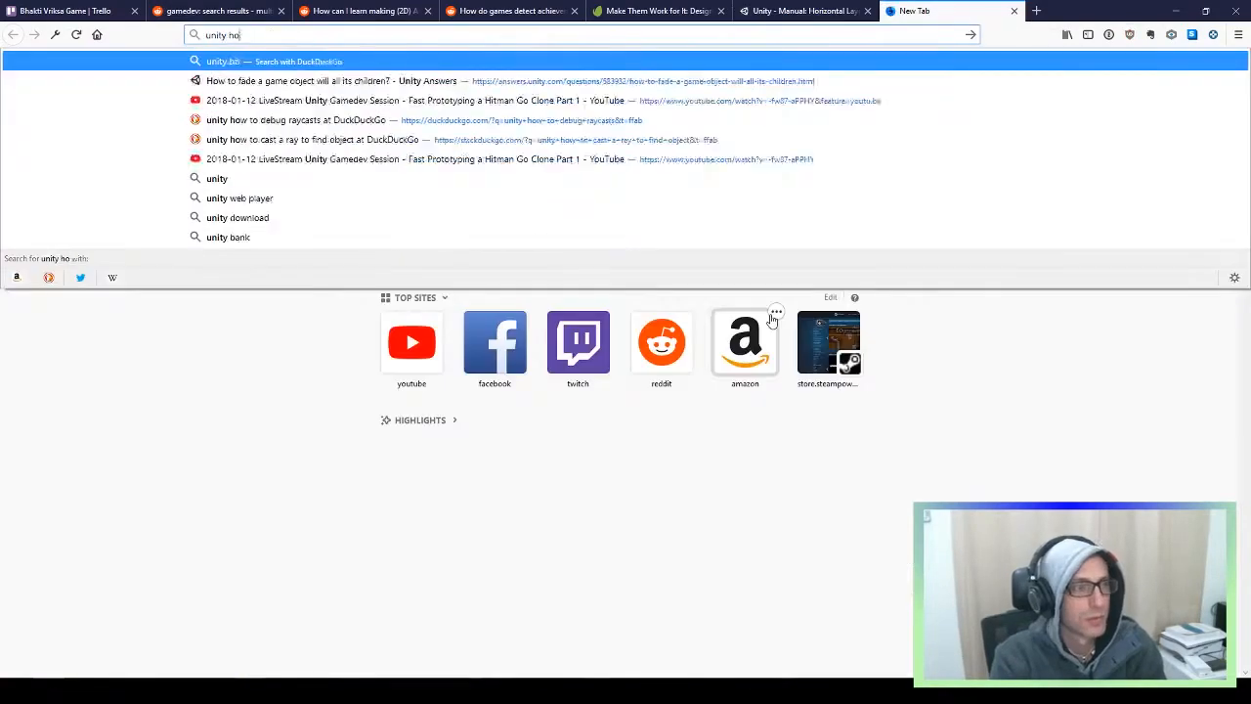
text(rizontal layout group child control size sets width to 0)
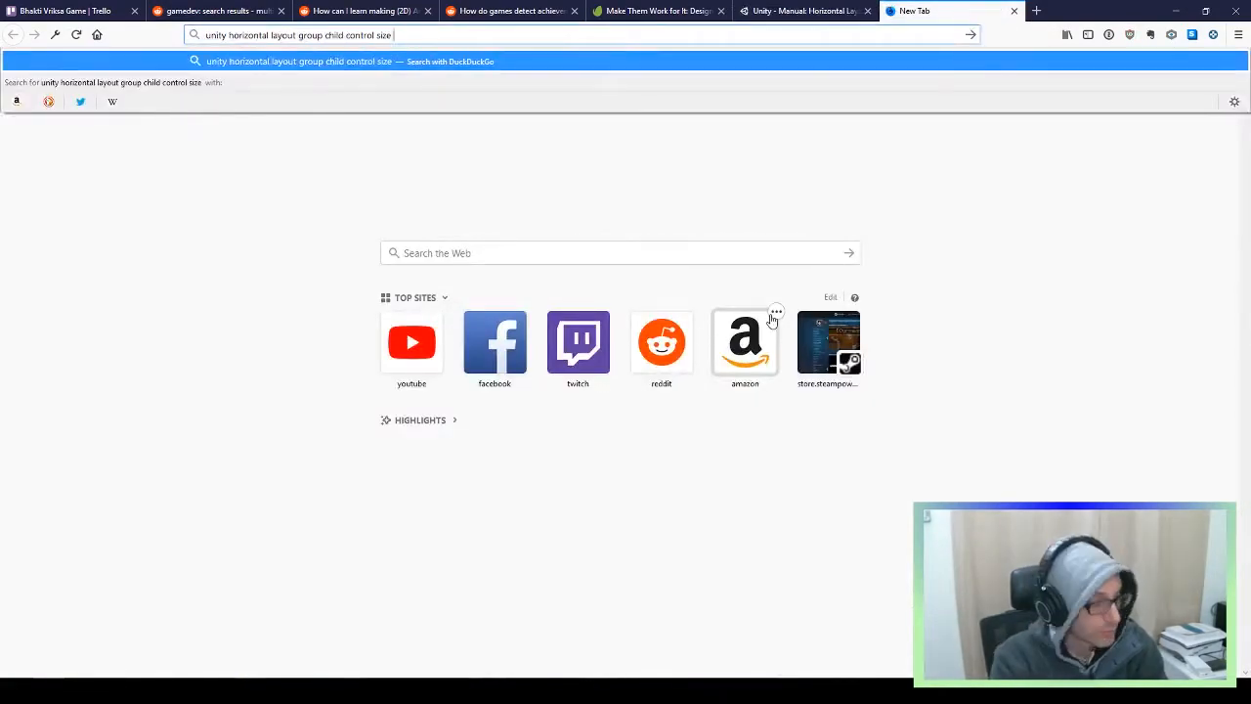
key(Return)
Read the Unity forum thread about Horizontal Layout Group not changing child width and height, and close it
click(519, 269)
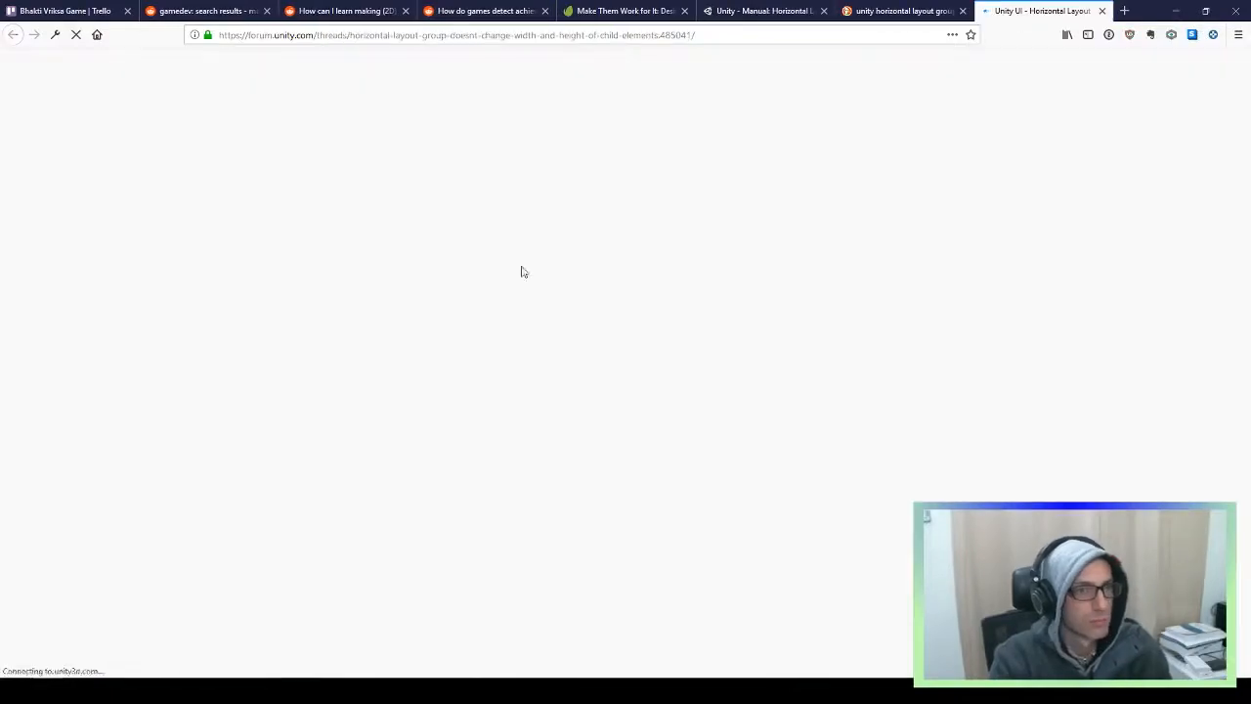
scroll(235, 459, down, 5)
scroll(235, 458, down, 10)
key(ctrl+w)
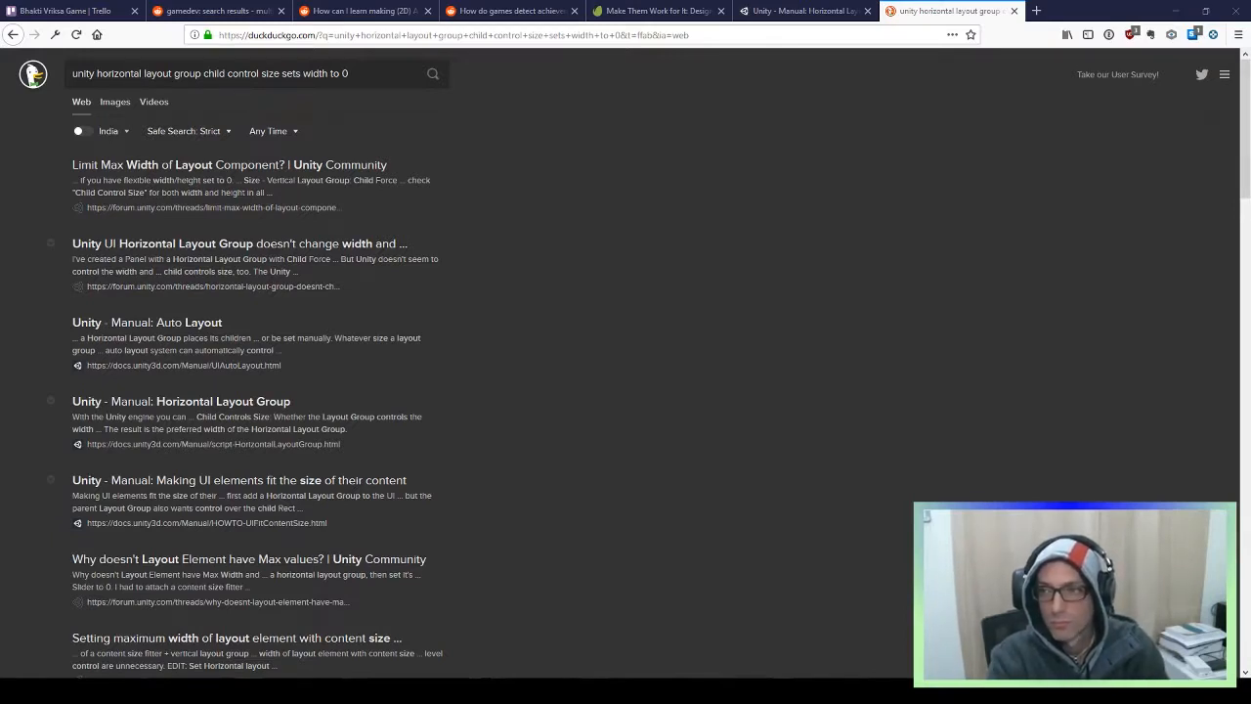
Open the Auto Layout and content-fitting manual pages from the results, and read how layout elements and controllers are sized
scroll(487, 241, down, 2)
middle_click(176, 248)
middle_click(283, 257)
click(927, 11)
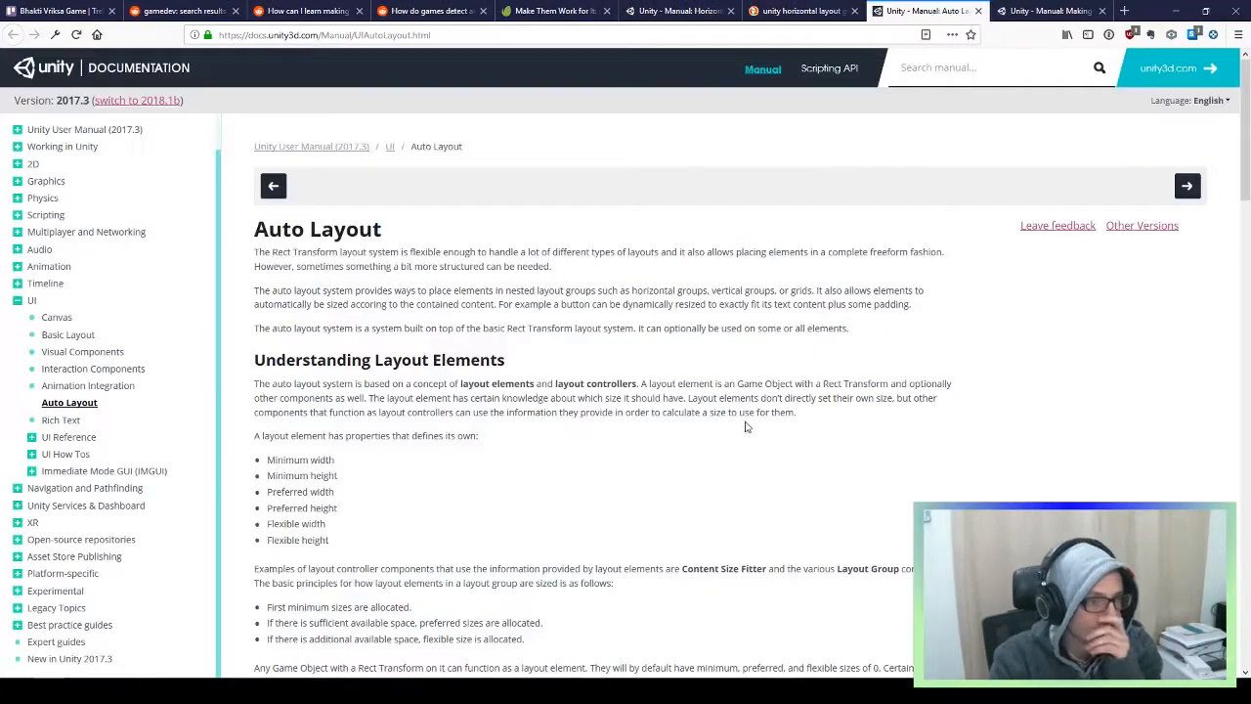
scroll(749, 415, down, 3)
scroll(739, 464, down, 6)
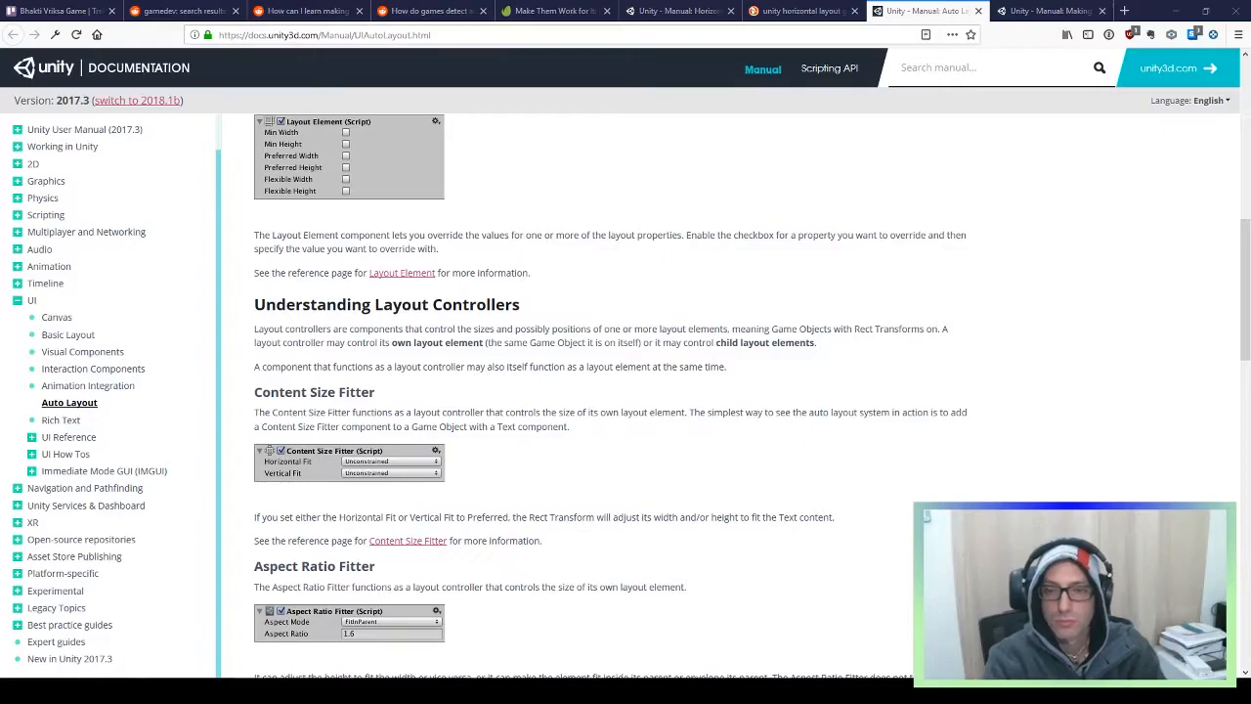
scroll(815, 502, down, 5)
scroll(525, 228, up, 3)
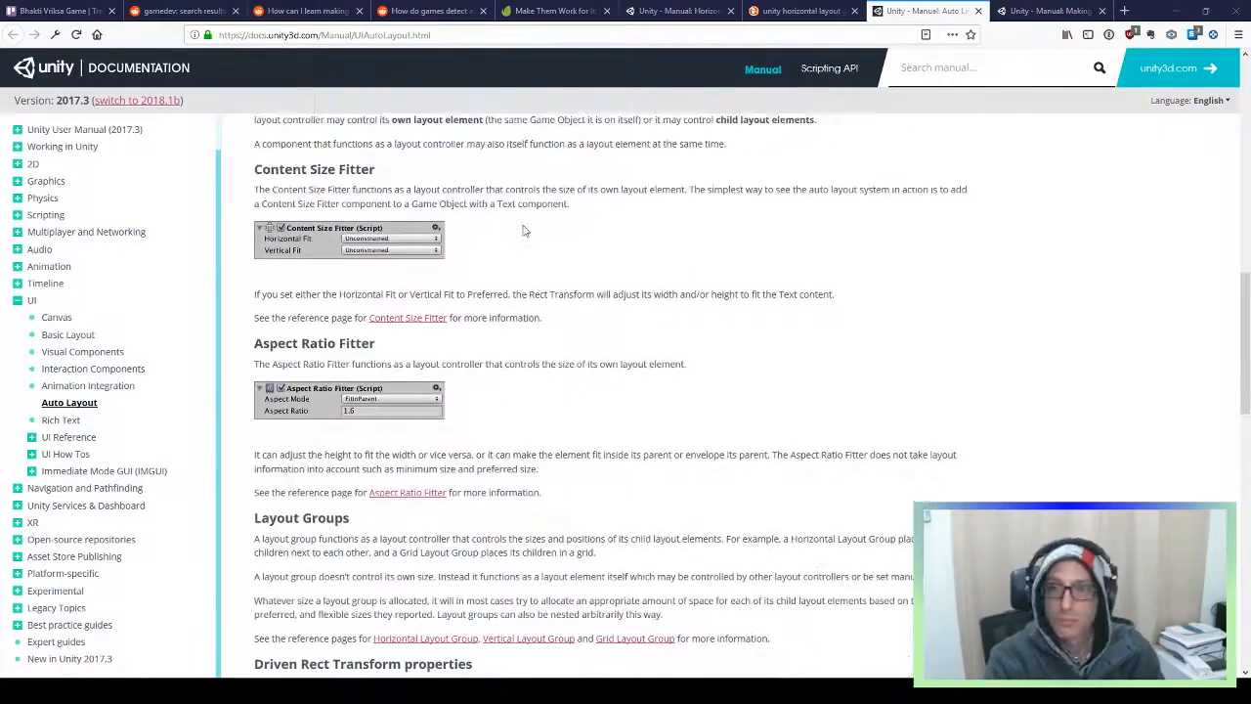
Return to Unity, add a Content Size Fitter to HeartsCounterText and set its horizontal fit
key(alt+Tab)
scroll(1061, 410, down, 5)
click(1060, 493)
key(Return)
click(1067, 465)
click(1061, 491)
Add a Content Size Fitter to the Image and compare it with the one on HeartsCounterText
click(69, 202)
click(1040, 389)
key(Return)
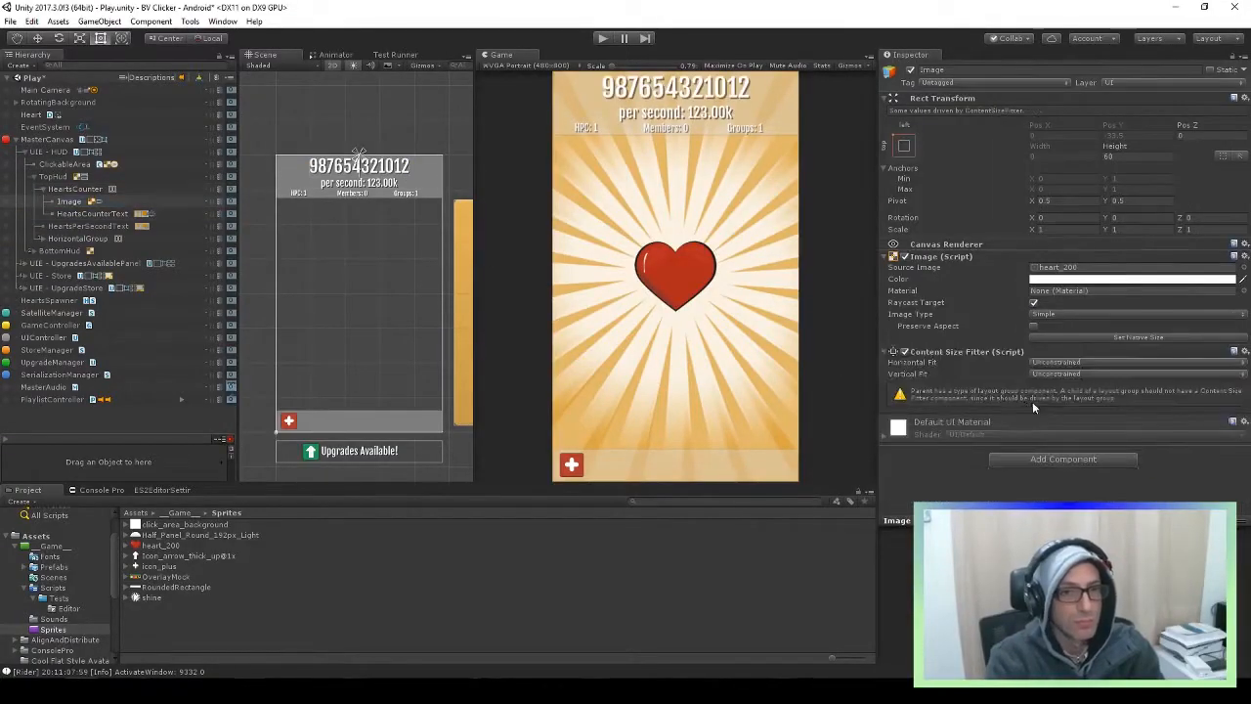
click(80, 214)
scroll(968, 375, down, 5)
click(69, 202)
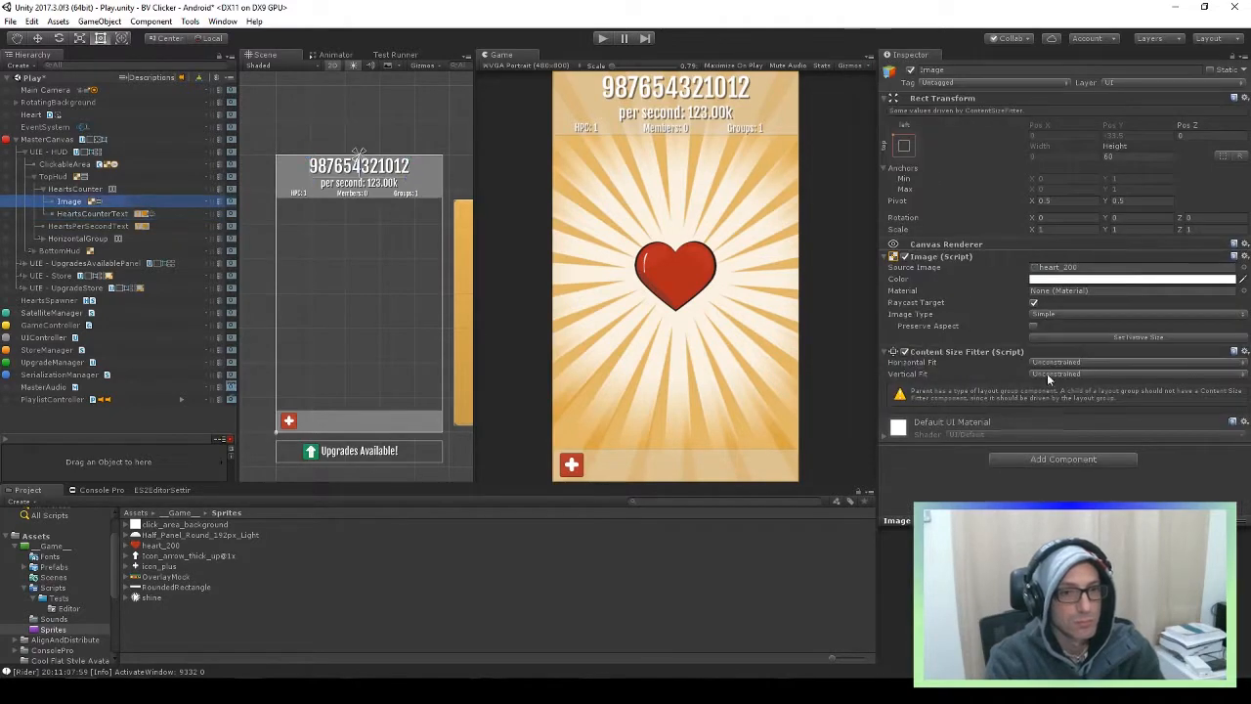
Try another horizontal fit on the Image's Content Size Fitter and return it to Unconstrained
click(1054, 363)
click(1074, 405)
click(1057, 364)
click(1066, 376)
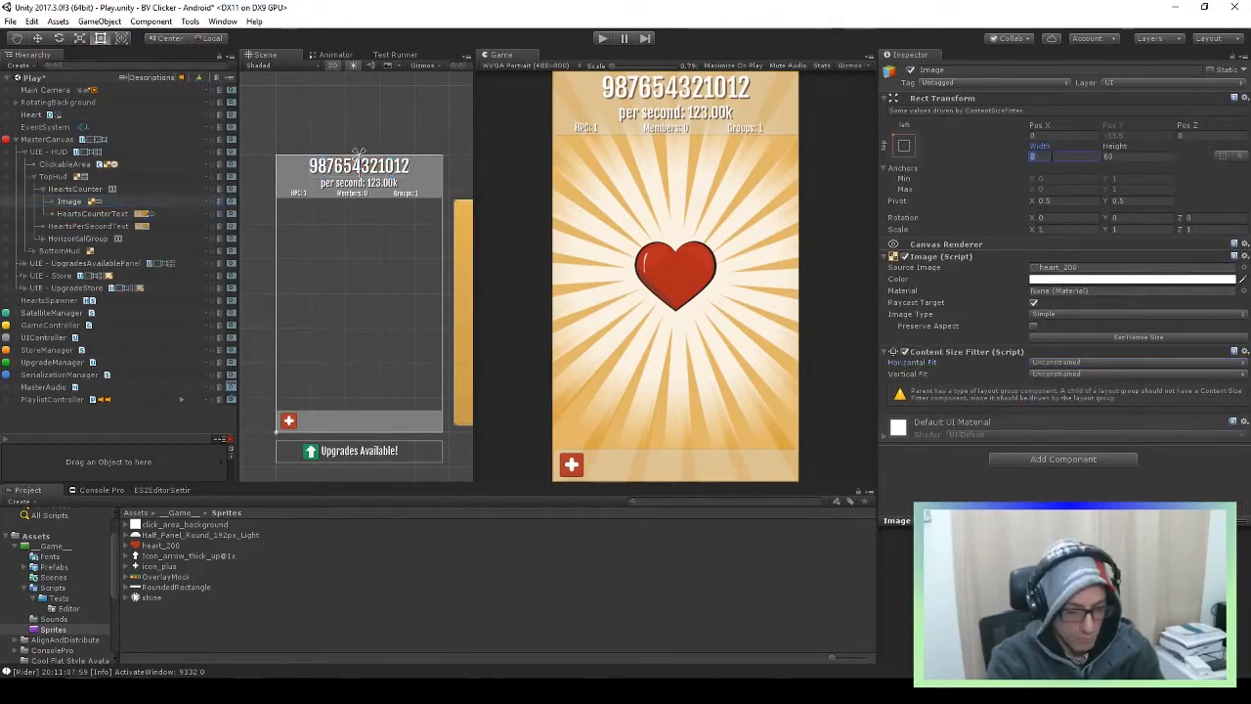
Remove the Content Size Fitters from the Image and HeartsCounterText, and set the Image's width to 60
click(1233, 351)
click(1075, 381)
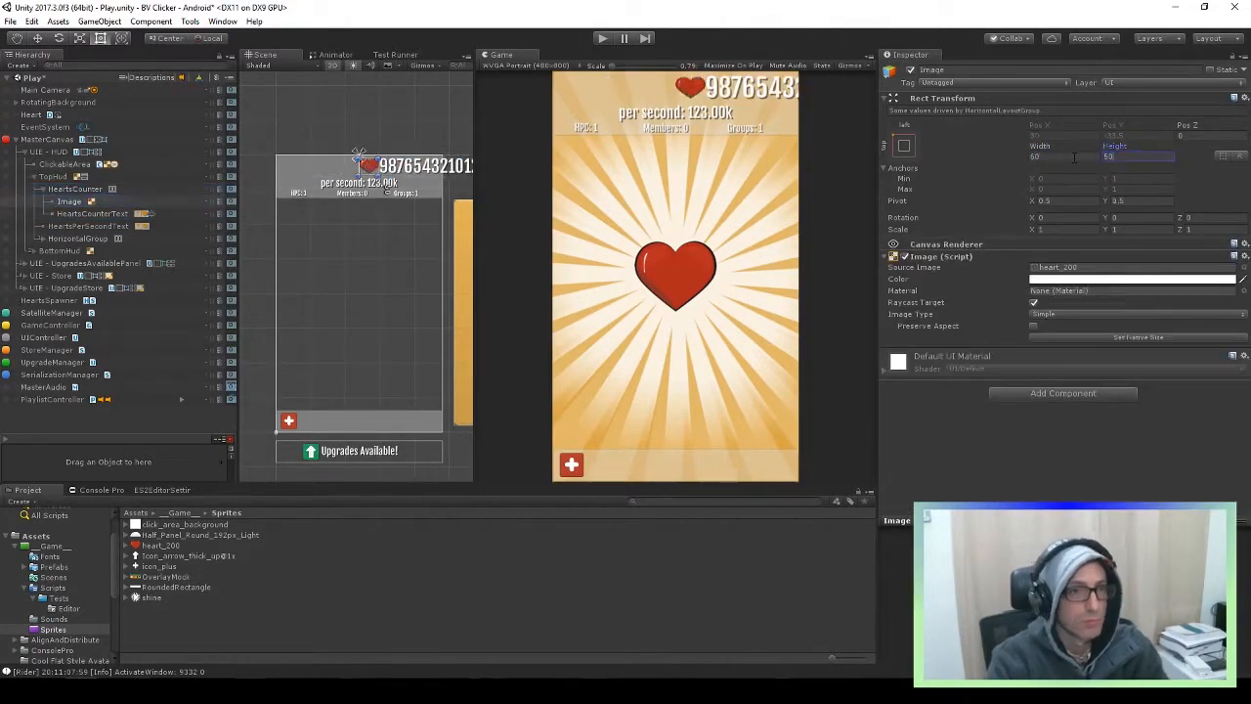
click(92, 214)
click(76, 188)
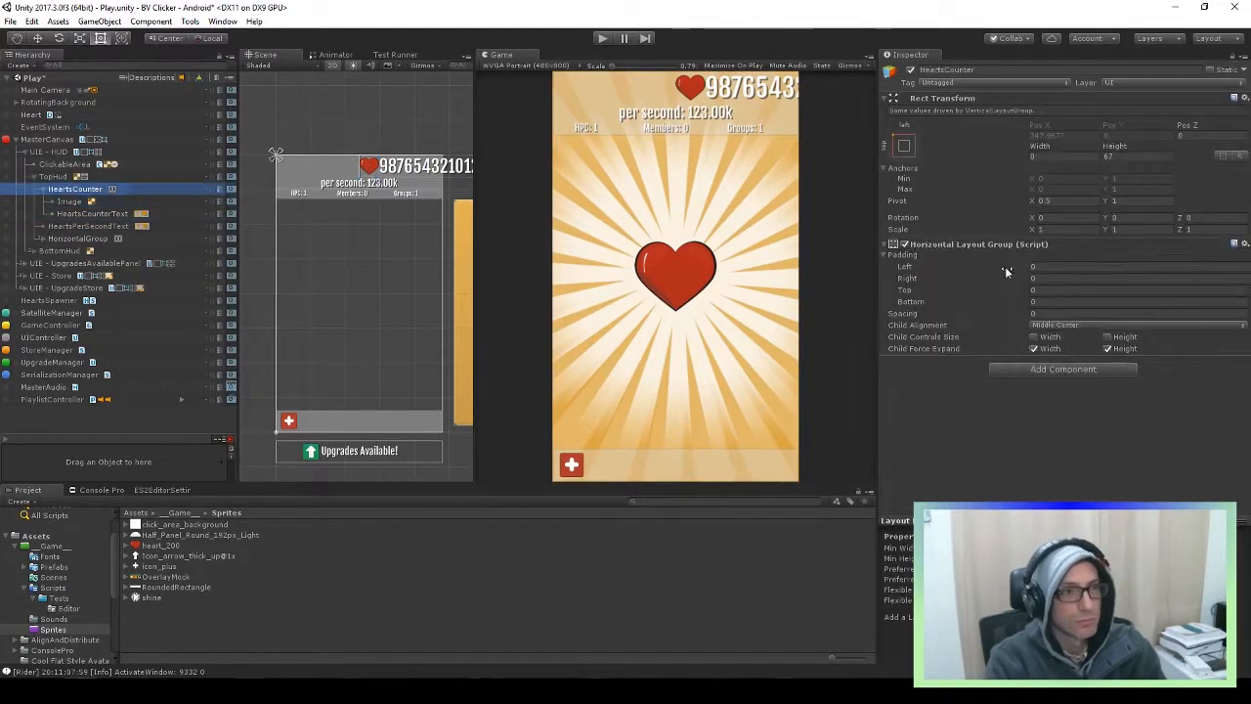
Keep HeartsCounter's child alignment at Middle Center, try a different left padding and reset it to 0
click(1134, 325)
click(1065, 396)
drag(776, 282, 1060, 271)
click(1060, 271)
text(0)
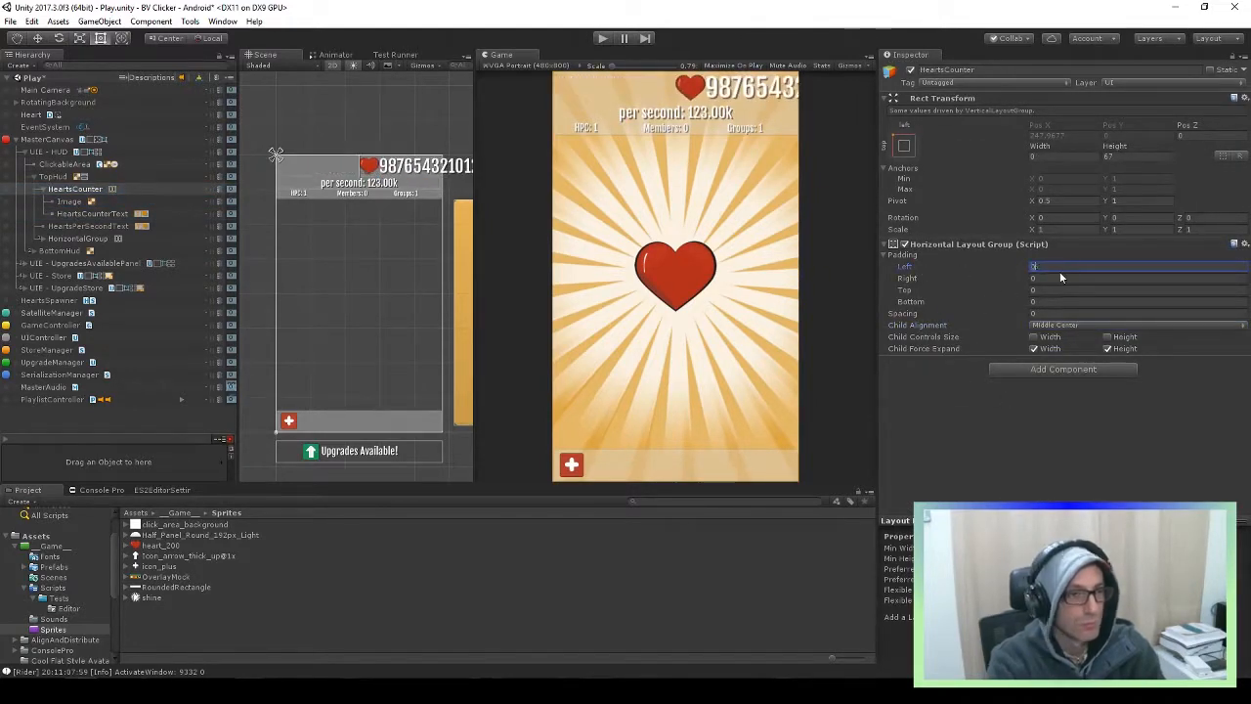
Set HeartsCounter's layout spacing to 20 and try Child Controls Size for height
key(Tab)
key(Tab)
key(Tab)
key(Tab)
text(20)
key(Tab)
click(1109, 338)
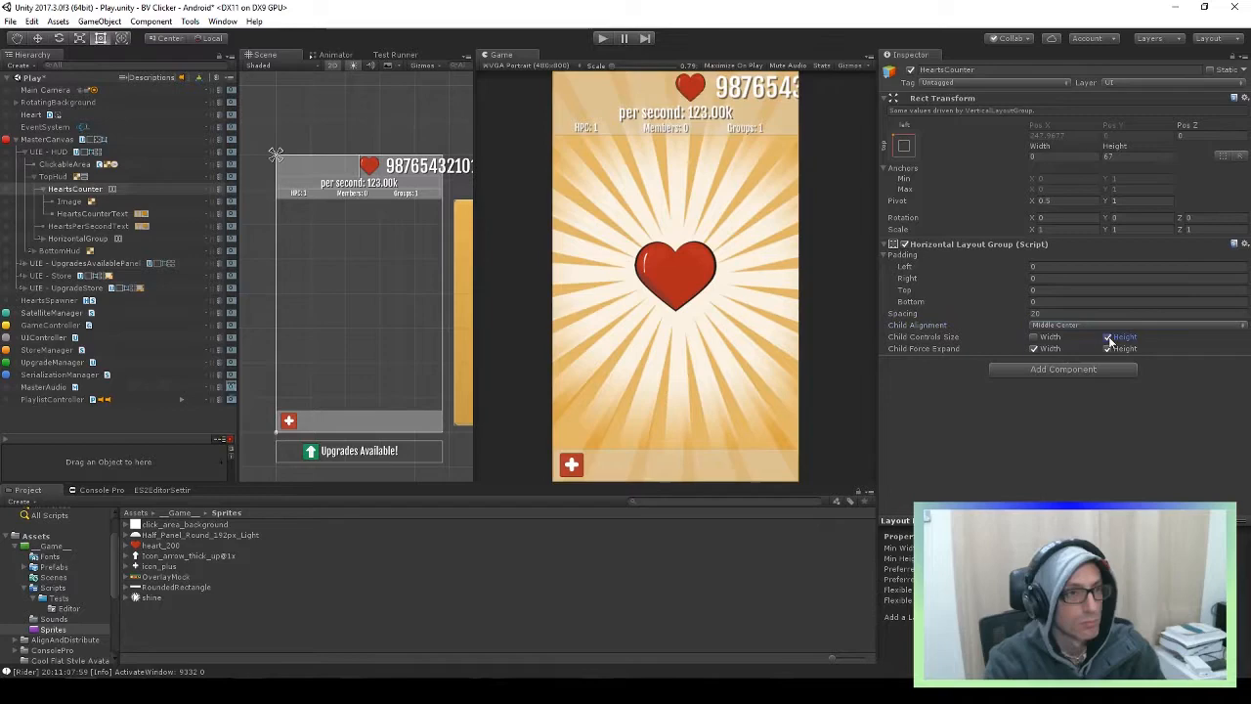
Examine the size, anchor and overflow settings of the Image and HeartsCounterText
click(68, 201)
click(88, 214)
scroll(968, 418, down, 3)
scroll(968, 418, up, 3)
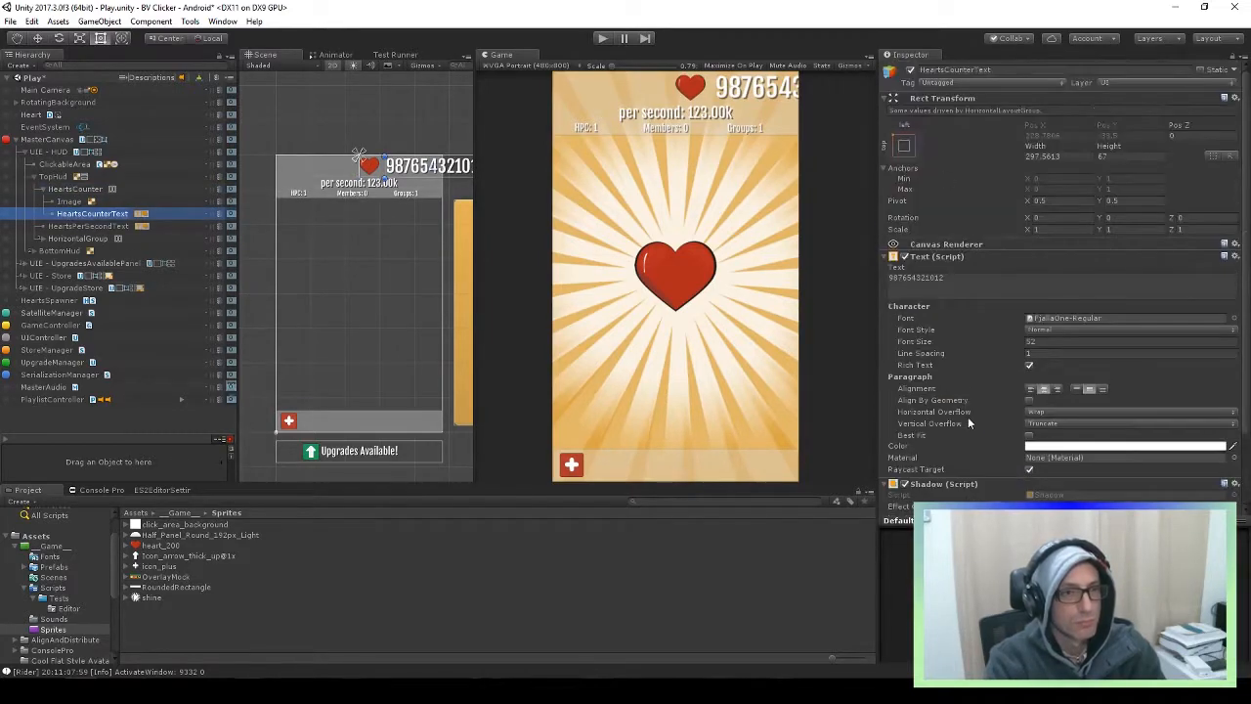
click(904, 146)
click(74, 202)
Try Child Controls Size for width on HeartsCounter together with a top-stretch anchor
click(75, 188)
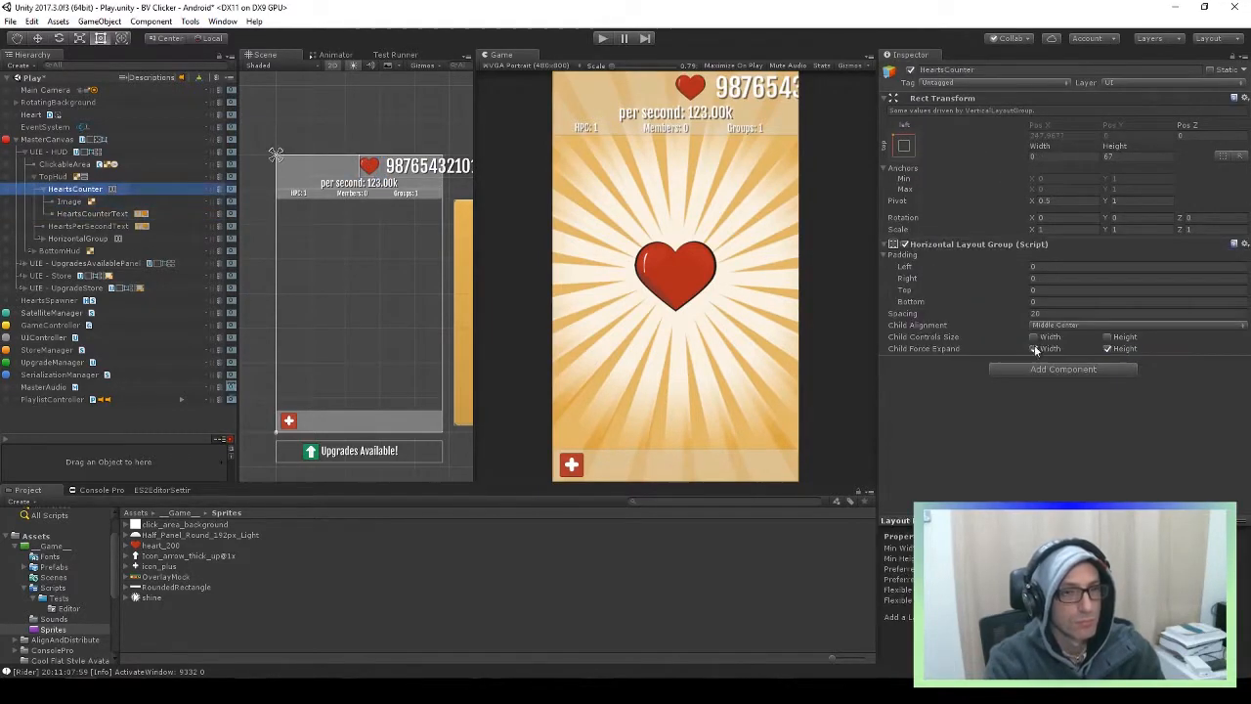
click(1108, 338)
click(904, 147)
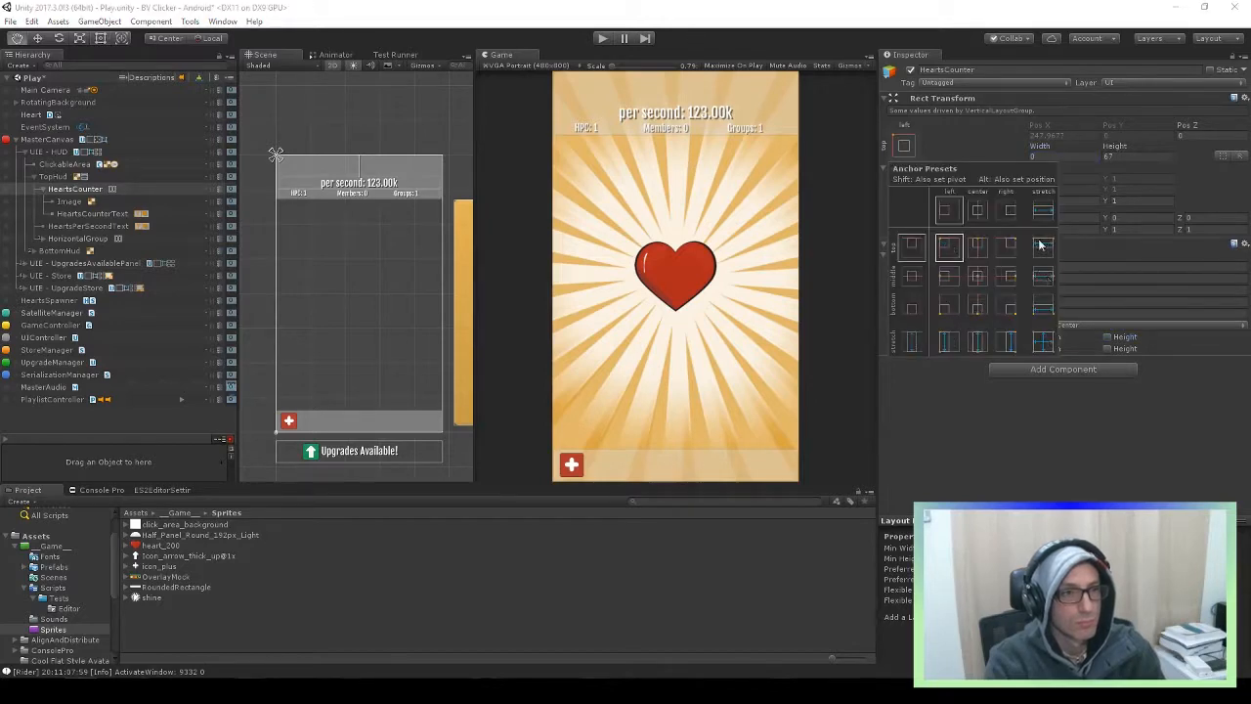
click(1041, 247)
click(904, 146)
Try the top-stretch anchor on HeartsCounter with Child Force Expand height disabled, and re-enable that option
click(1106, 349)
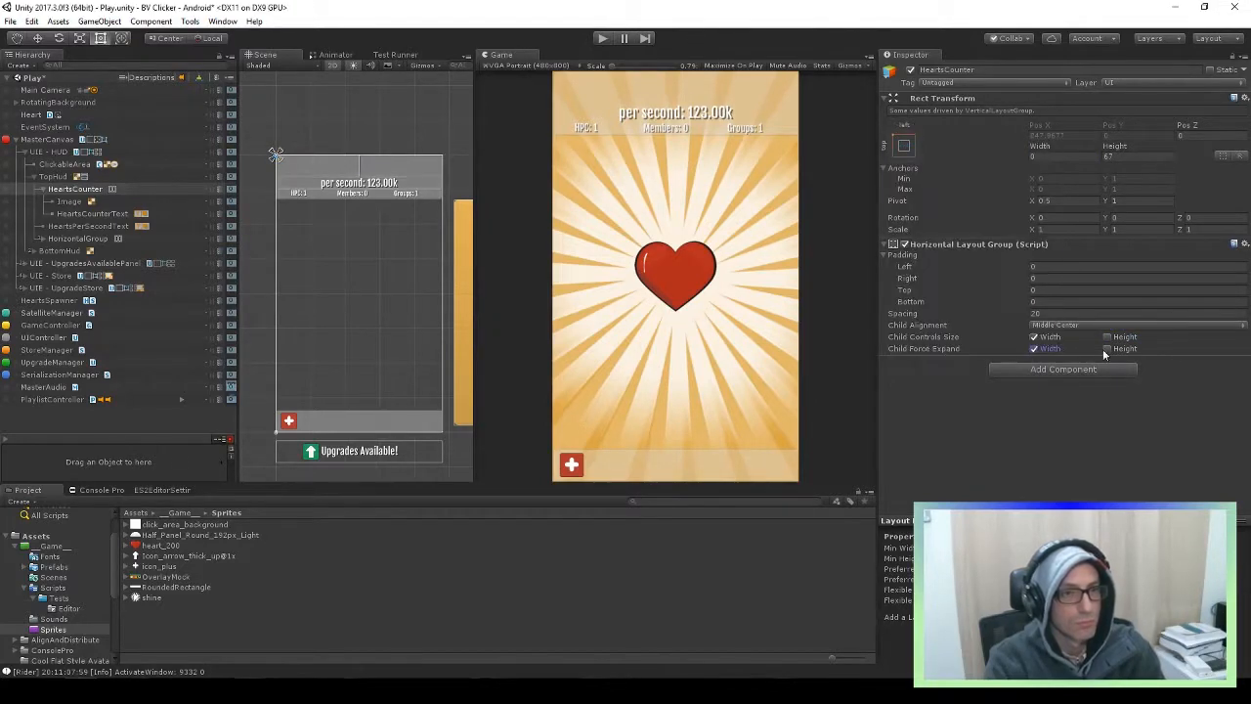
click(904, 147)
alt+click(1042, 247)
click(1063, 429)
click(1106, 349)
click(904, 147)
alt+click(1042, 247)
Enable Child Controls Size for both width and height on TopHud's Vertical Layout Group
click(60, 178)
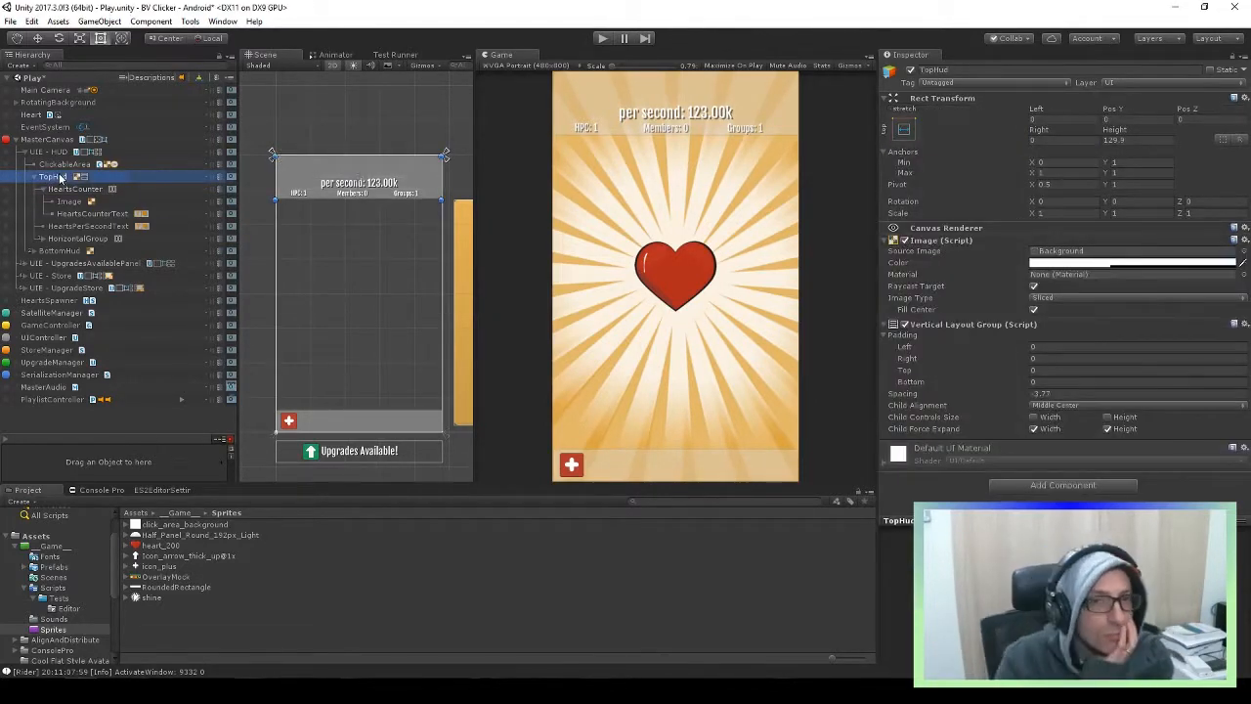
click(904, 129)
click(73, 191)
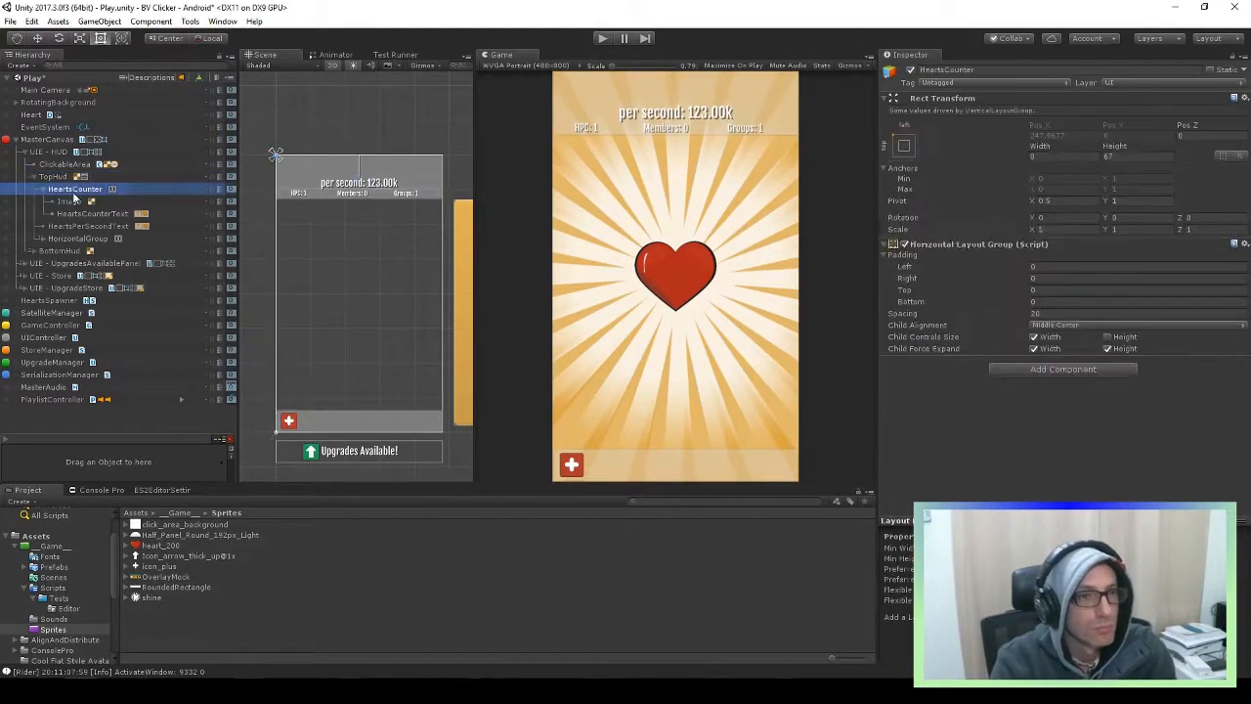
click(61, 178)
click(1034, 417)
click(1108, 418)
Disable Child Controls Size for width on HeartsCounter and try its top-stretch anchor
click(82, 191)
click(1034, 338)
click(904, 147)
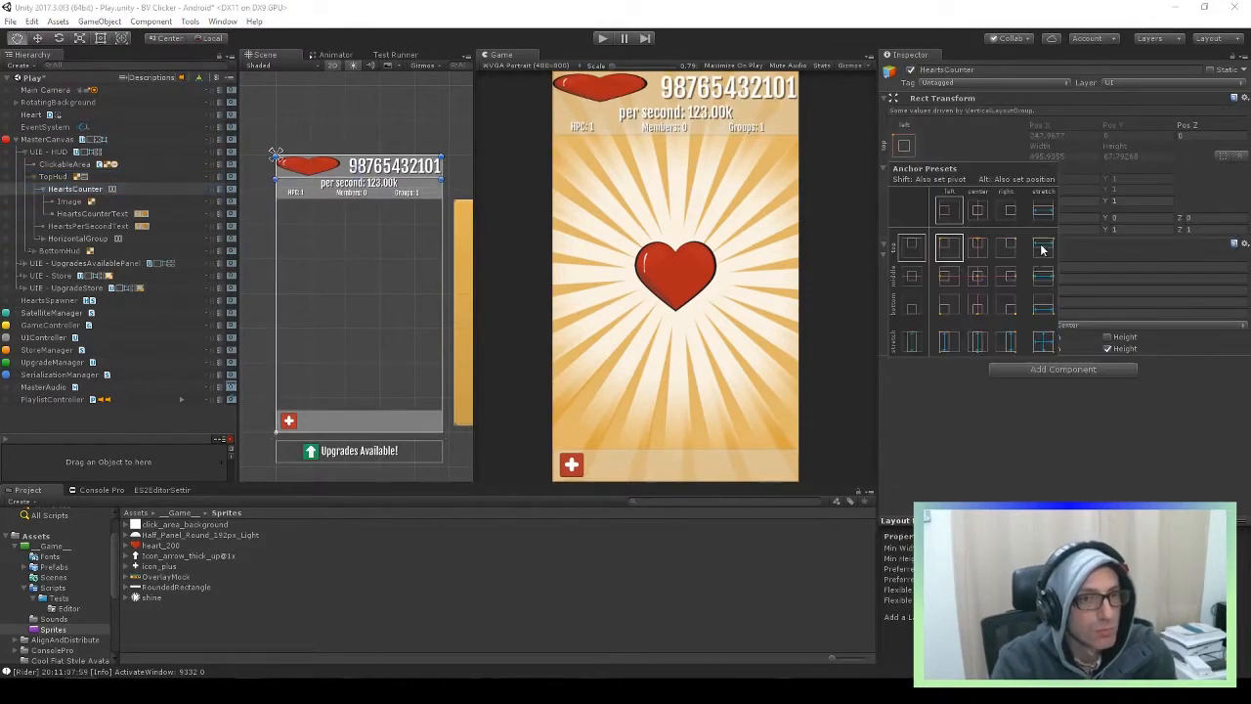
double_click(1042, 248)
Set the width of the heart Image inside HeartsCounter to 60
click(68, 201)
click(1083, 155)
text(60)
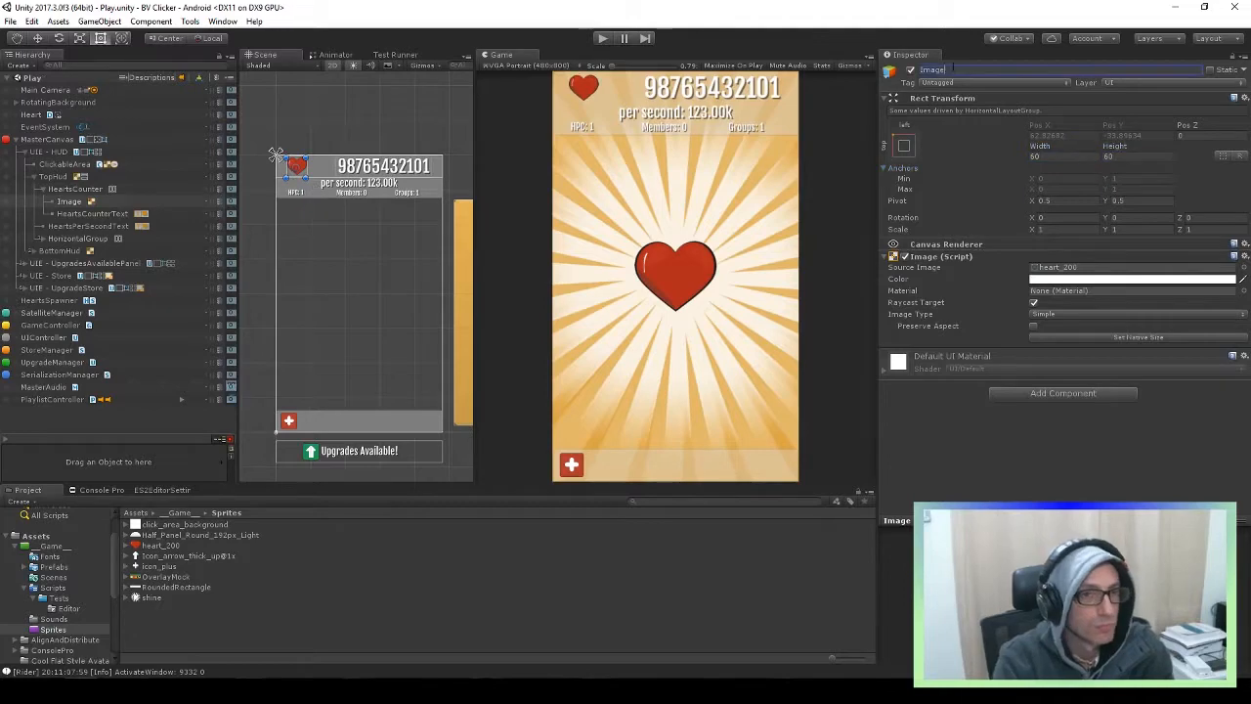
Set the left and right padding of HeartsCounter's Horizontal Layout Group to 10
click(75, 190)
click(1043, 312)
key(shift+Tab)
key(shift+Tab)
key(shift+Tab)
key(shift+Tab)
text(10)
key(Tab)
text(10)
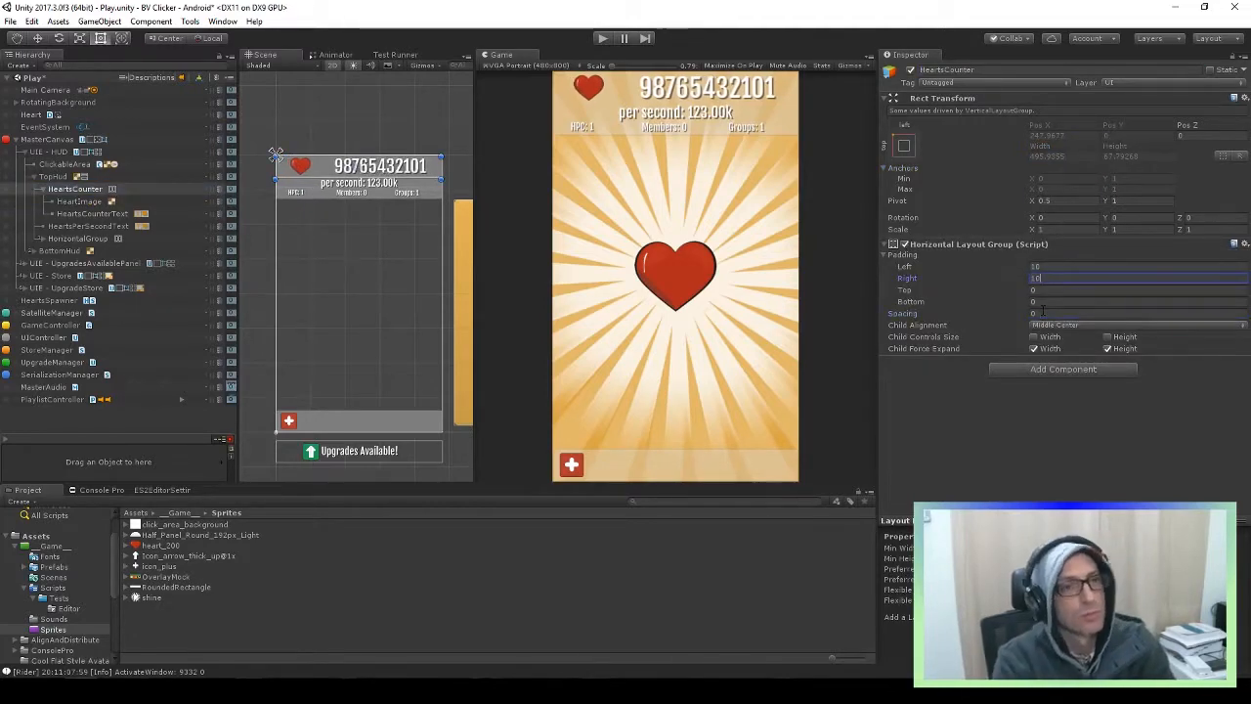
Play-test the top HUD and select HeartsCounterText in the hierarchy to see how the counter label is filled
key(ctrl+p)
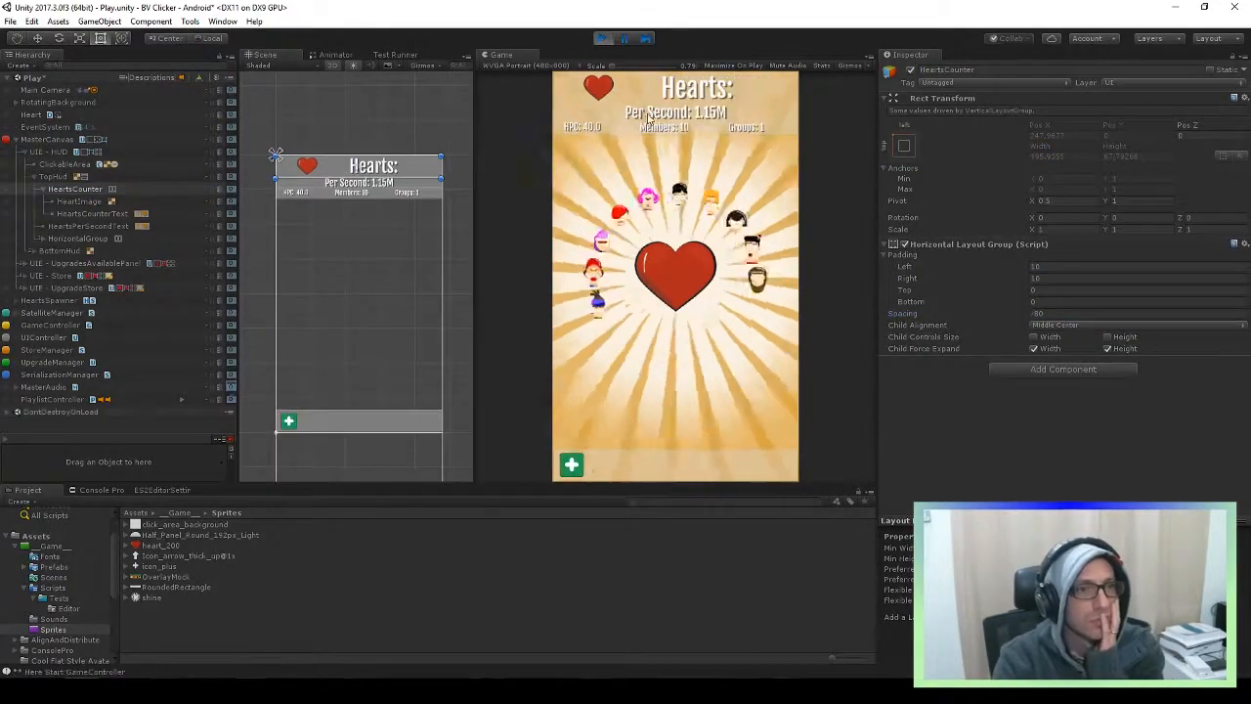
click(62, 214)
click(598, 41)
Switch to Rider, search the solution for HeartsCounterText and open its text assignment in UIController.cs
key(alt+Tab)
key(ctrl+shift+f)
text(HeartsCounterText)
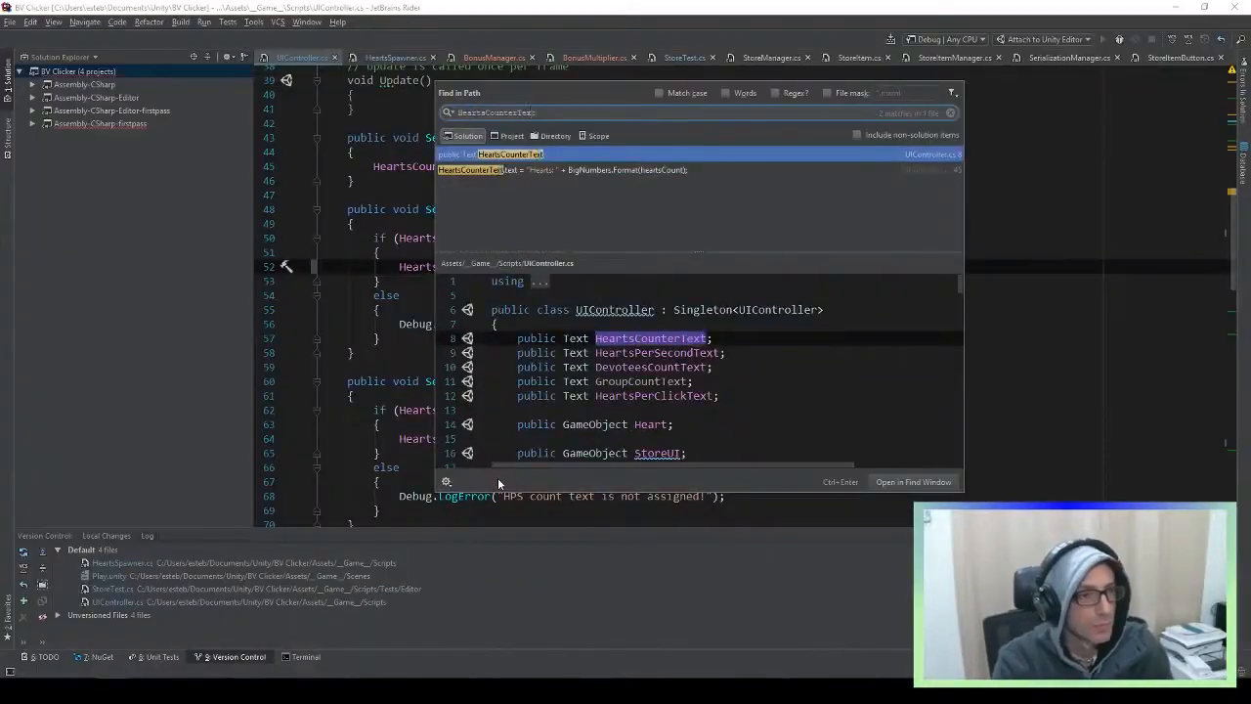
double_click(546, 167)
ctrl+click(716, 166)
key(ctrl+alt+Left)
Delete the "Hearts: " prefix from the HeartsCounterText assignment so it uses only BigNumbers.Format(heartsCount)
key(b)
key(b)
key(b)
key(b)
key(b)
key(b)
key(b)
key(b)
key(d)
key(t)
key(shift+b)
Switch back to Unity, play-test the HUD with the edited script and inspect HeartsCounter and its children
key(alt+Tab)
key(ctrl+p)
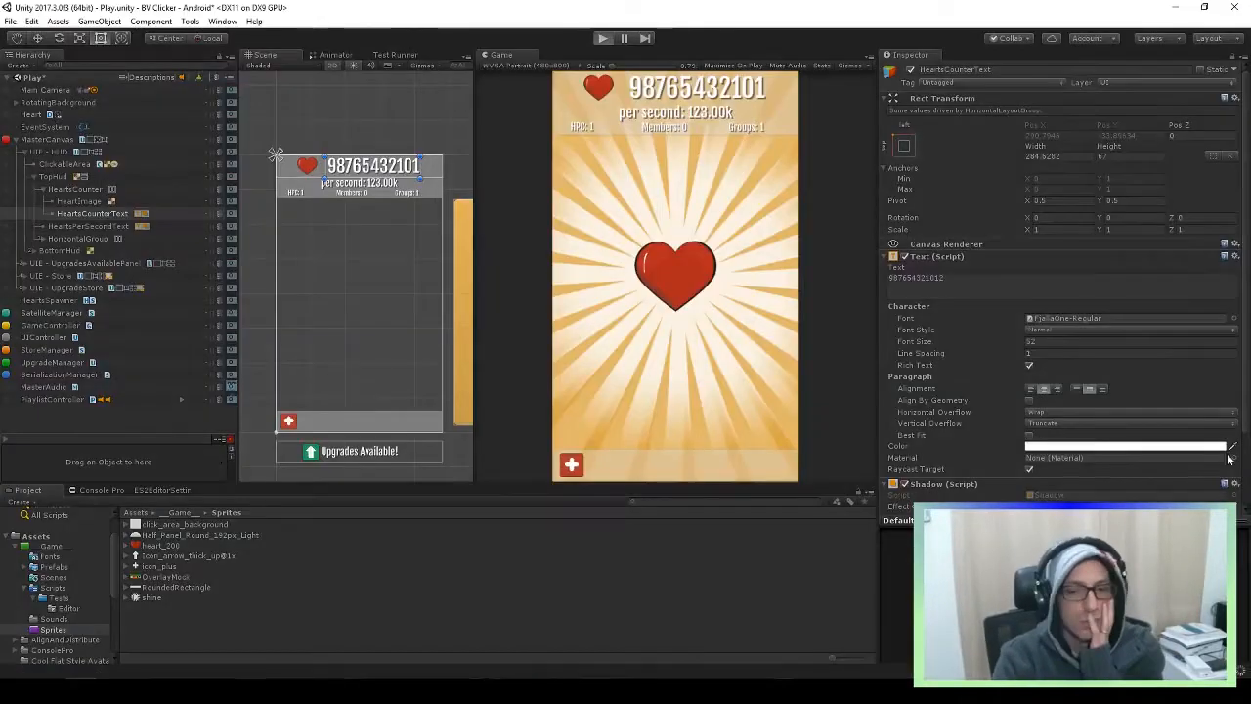
click(92, 213)
click(75, 189)
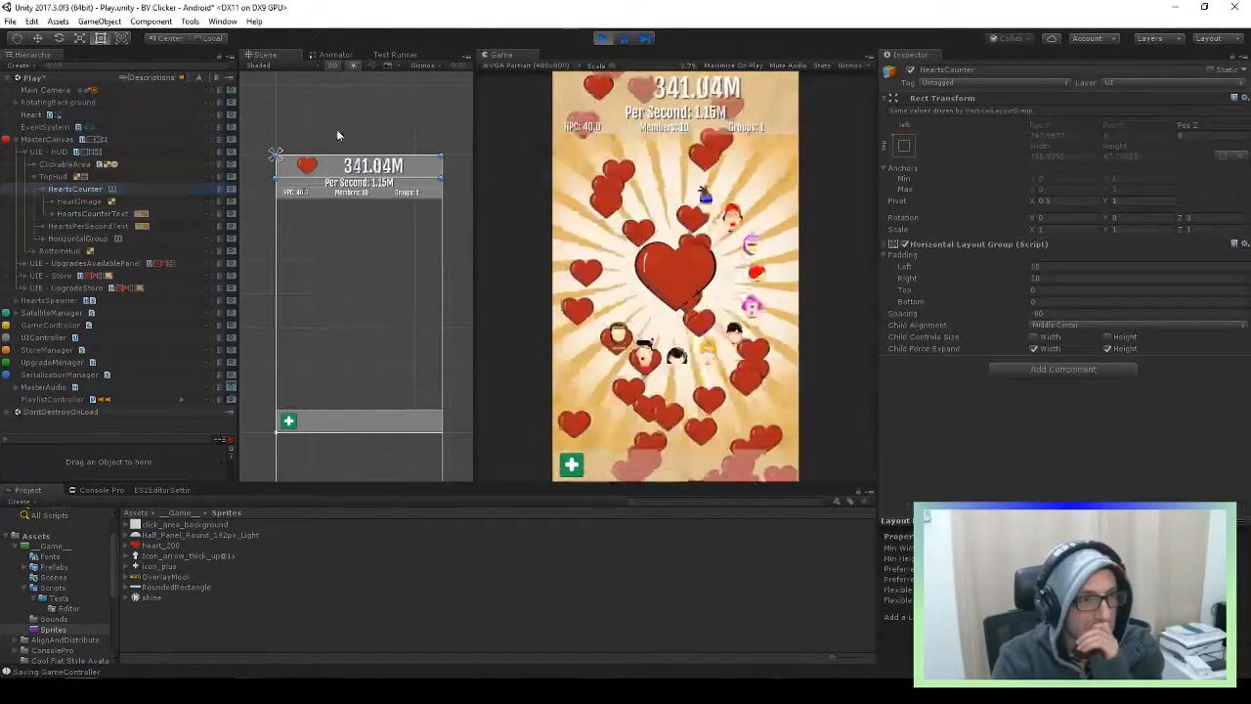
click(54, 177)
click(76, 189)
Try Child Controls Size for height and width on HeartsCounter in play mode and clear HeartsCounterText's font size
click(1107, 337)
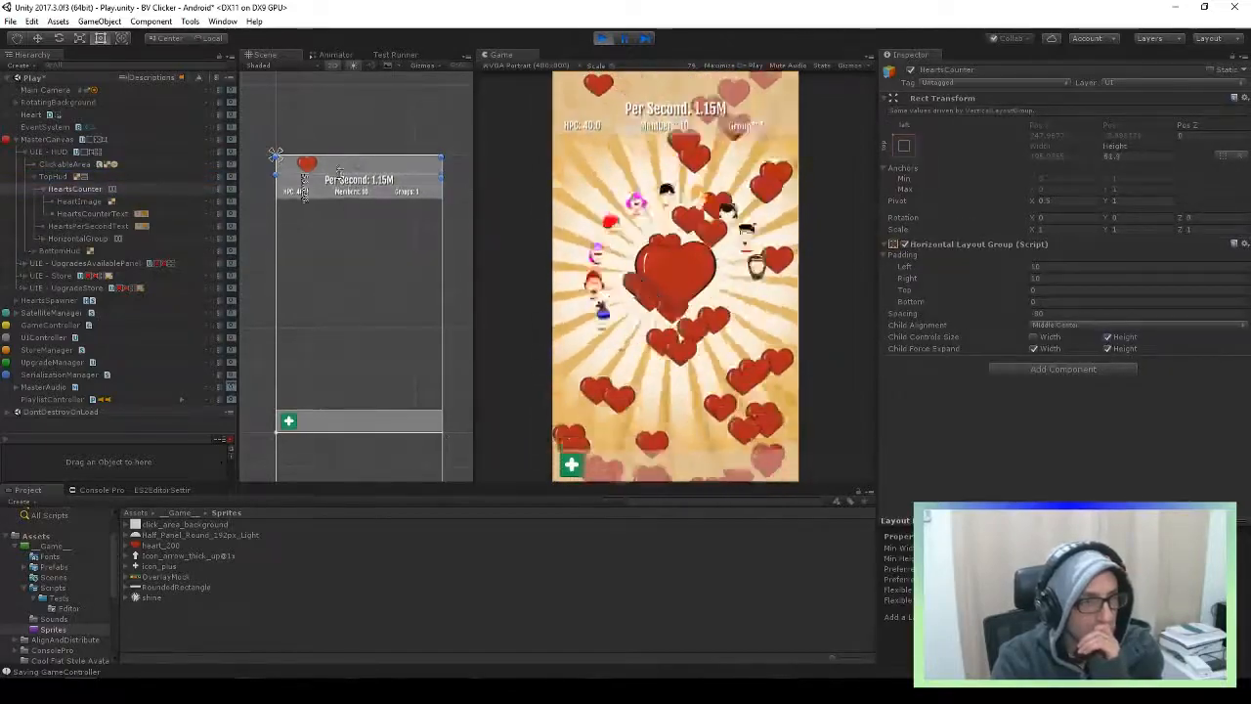
click(1034, 337)
click(1114, 156)
click(92, 214)
click(1051, 341)
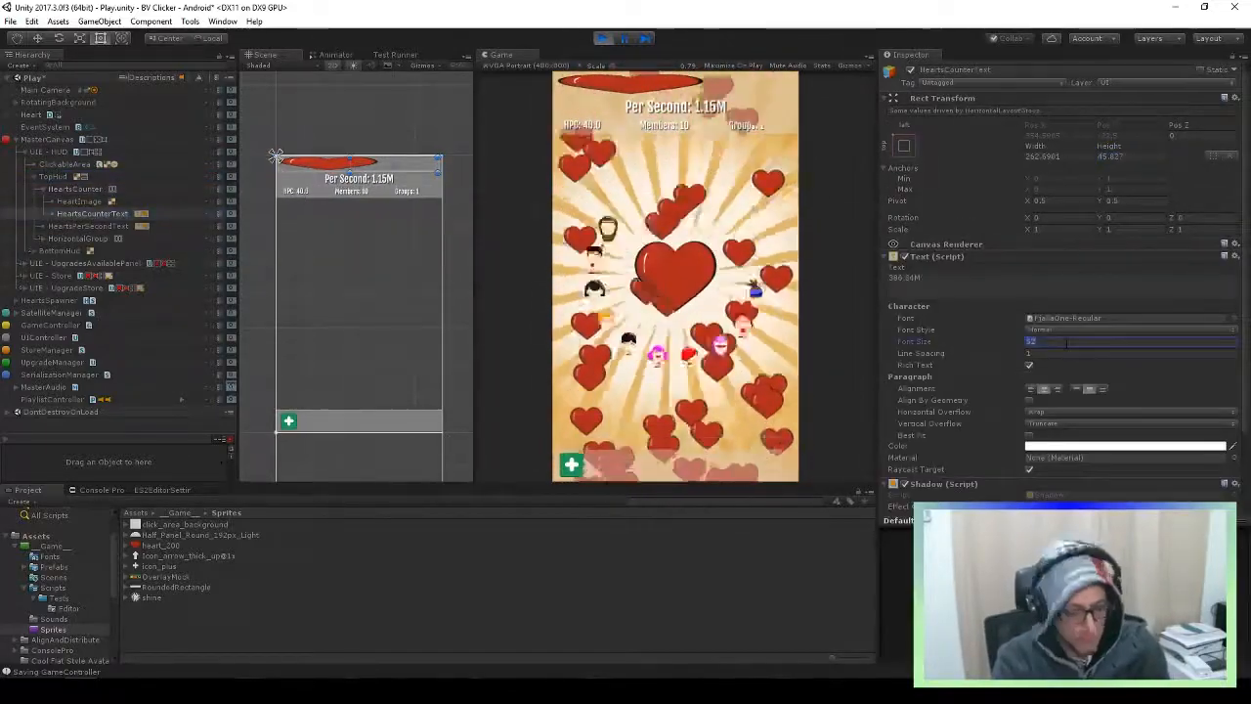
key(BackSpace)
Try a width and height of 45 for HeartImage in play mode
click(78, 201)
click(1051, 156)
text(45)
key(Tab)
text(45)
click(75, 188)
click(78, 202)
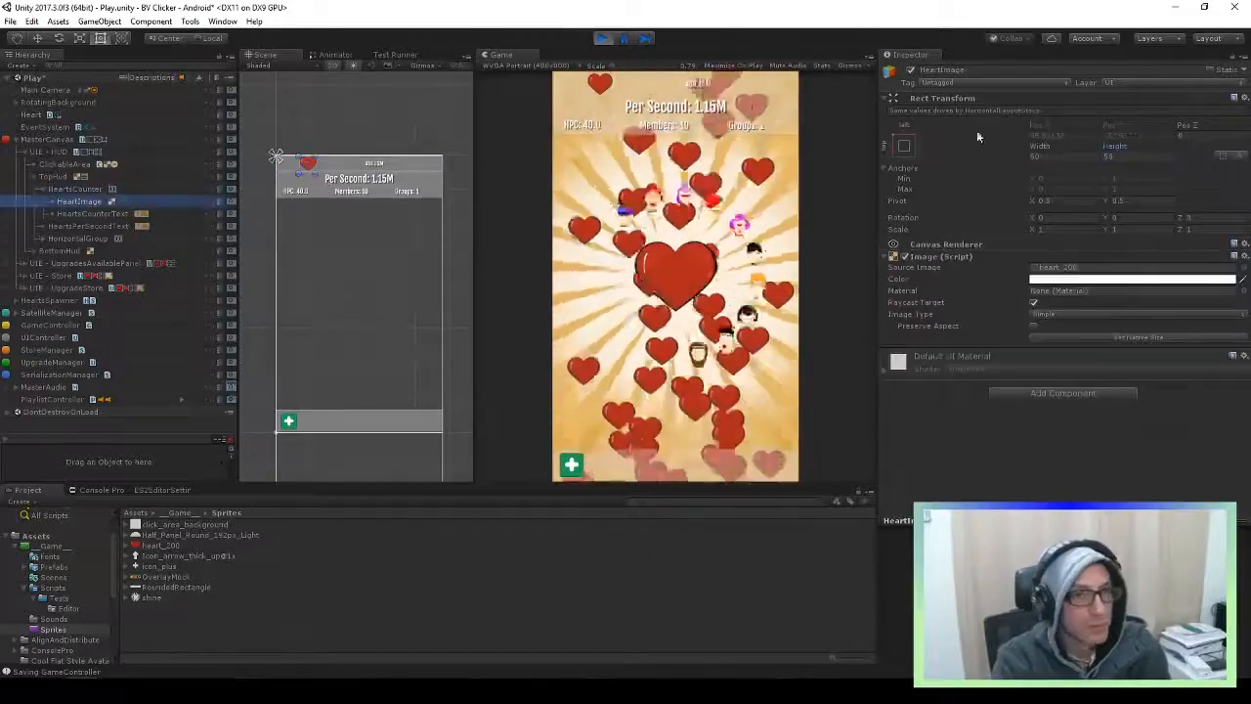
Try a different font size and a narrower width for HeartsCounterText in play mode
click(1108, 156)
click(112, 214)
click(75, 189)
click(92, 213)
drag(916, 341, 949, 341)
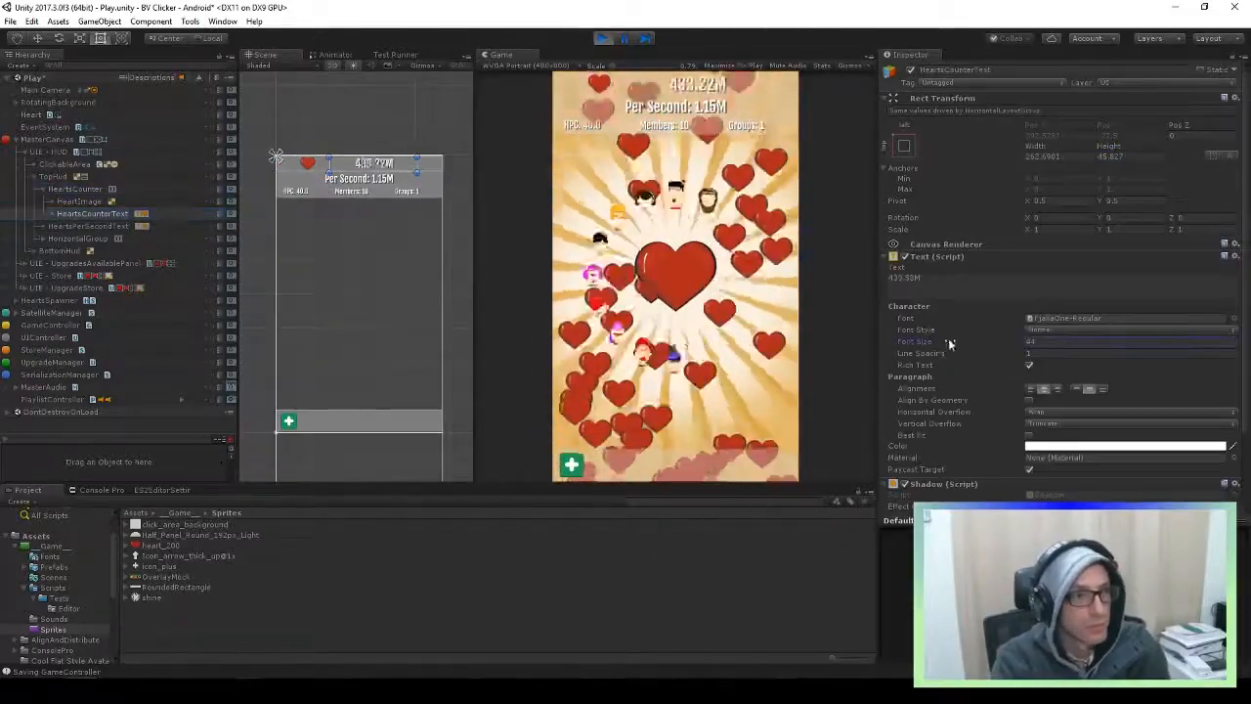
drag(1036, 146, 885, 146)
Try a larger spacing in HeartsCounter's Horizontal Layout Group, and leave play mode
click(76, 189)
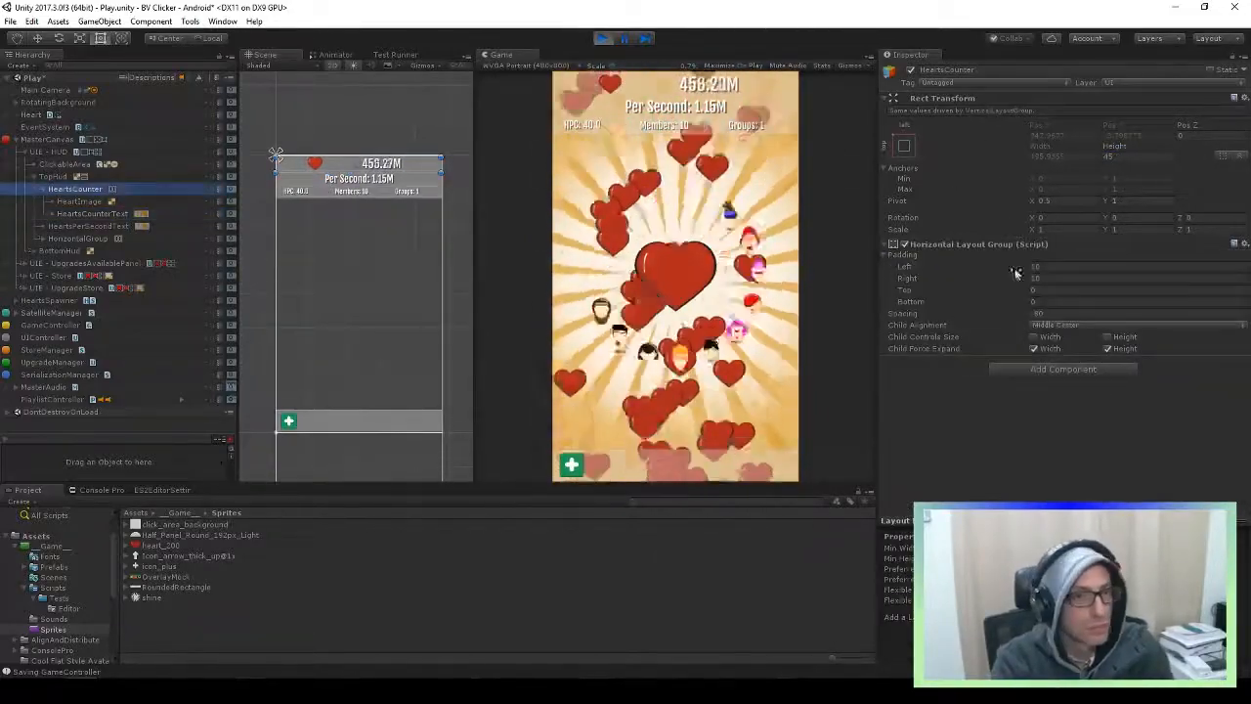
drag(1007, 314, 1078, 315)
key(ctrl+p)
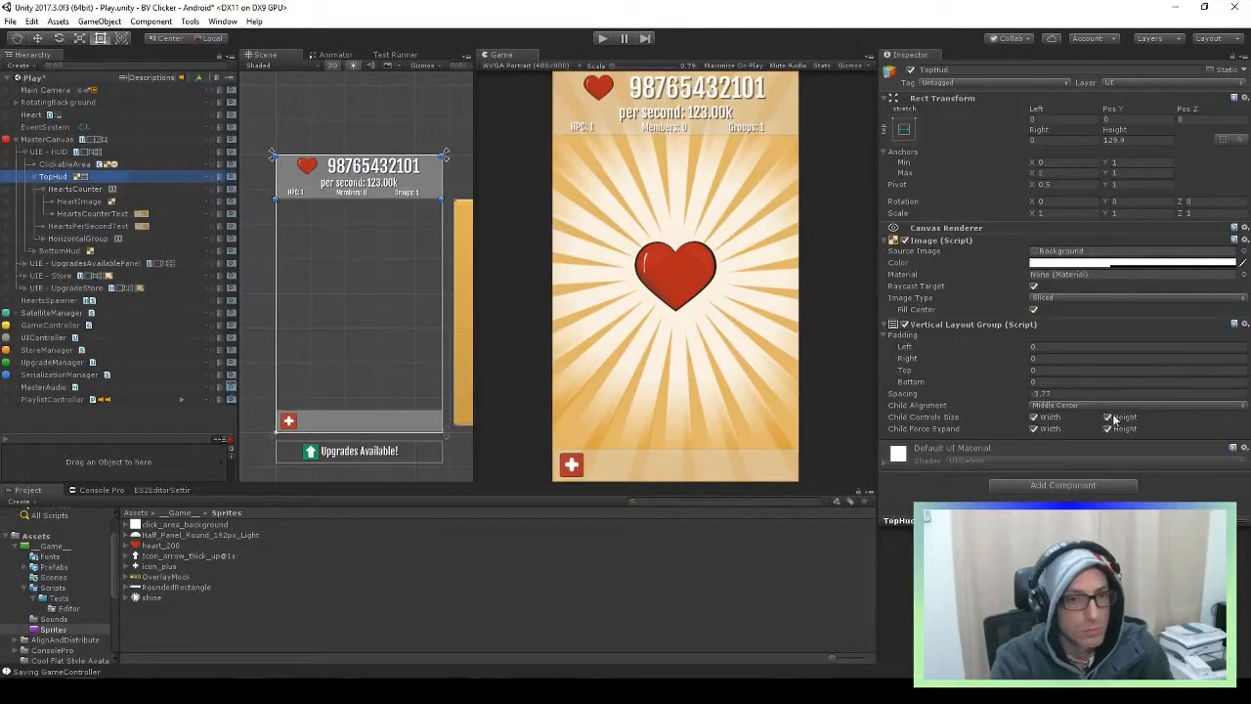
Set HeartsCounter's height to 45 and HeartImage's width and height to 45
click(1138, 155)
text(45)
click(79, 201)
click(1060, 155)
text(45)
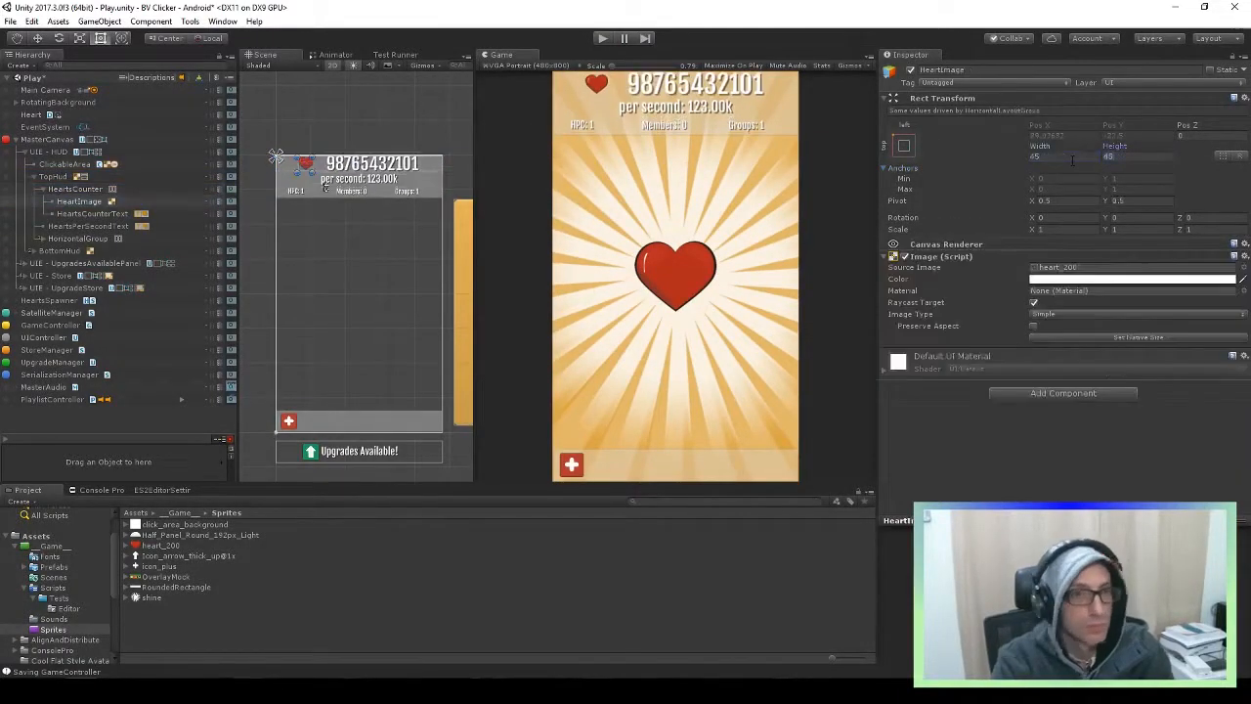
Set HeartsCounterText's height to 45 and reduce its font size to 35
click(92, 213)
click(1138, 156)
text(45)
drag(941, 342, 928, 344)
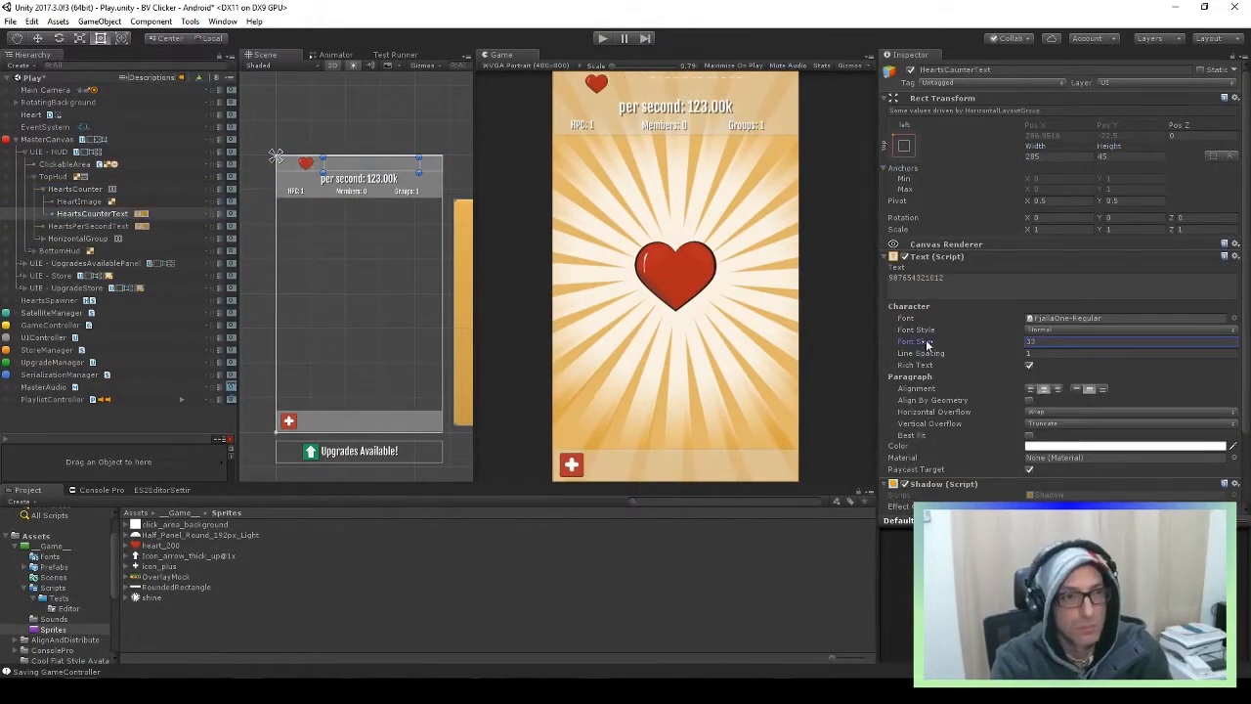
Set the spacing of HeartsCounter's Horizontal Layout Group to 0 and play-test the HUD
click(79, 191)
click(954, 313)
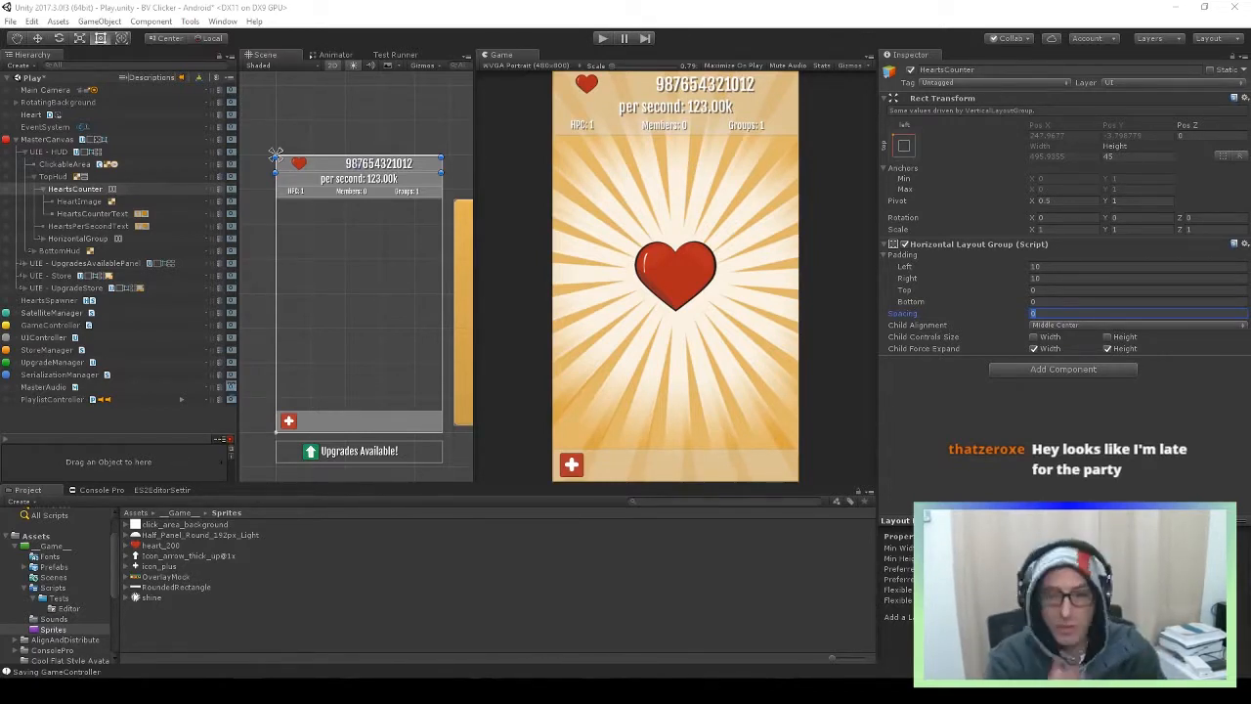
click(604, 39)
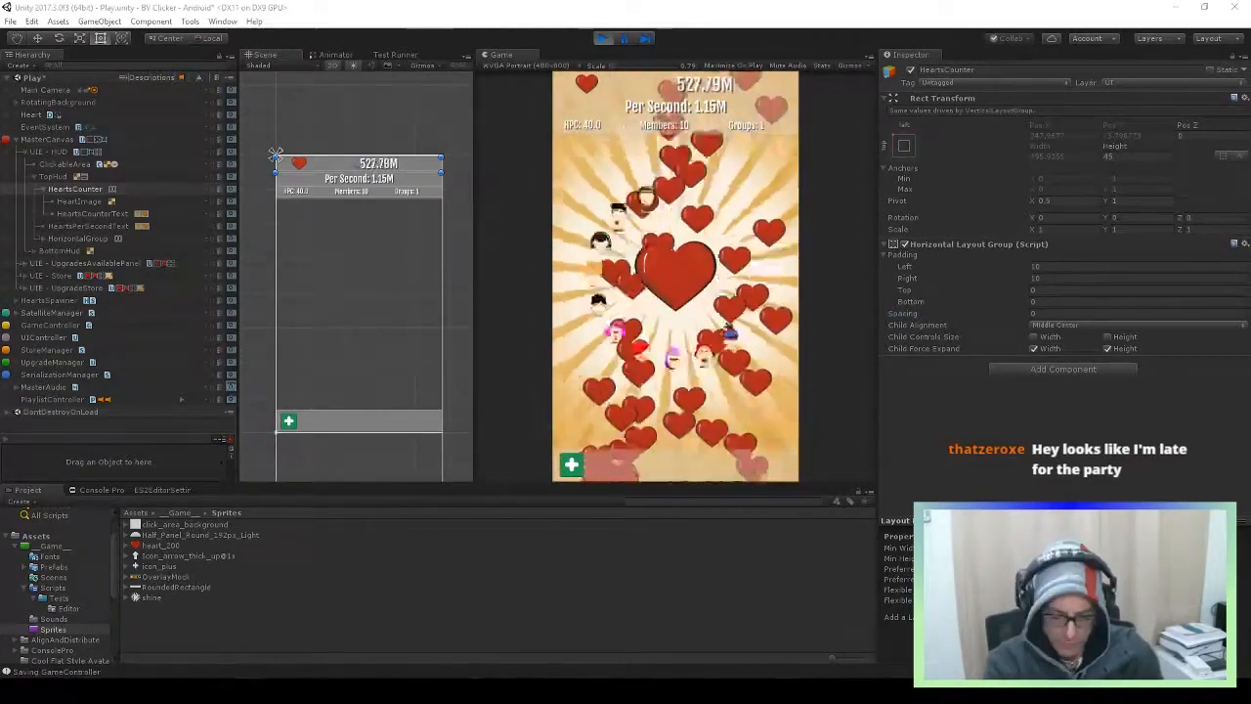
click(905, 314)
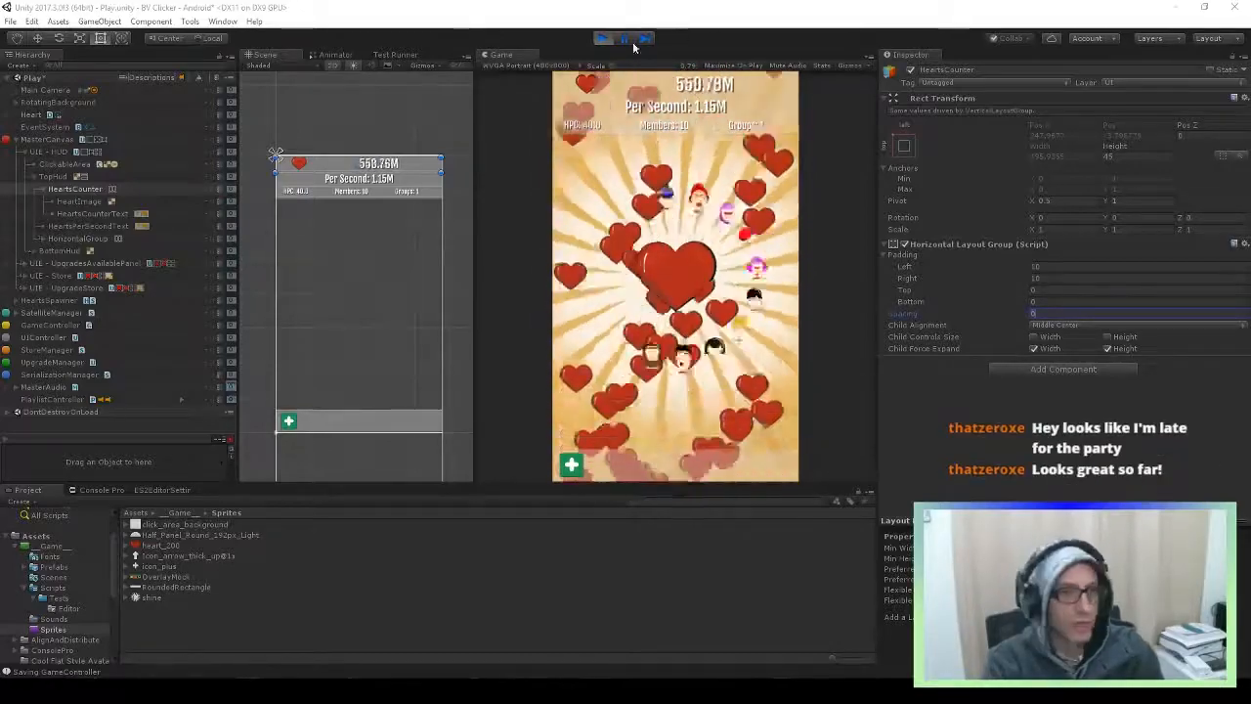
key(ctrl+p)
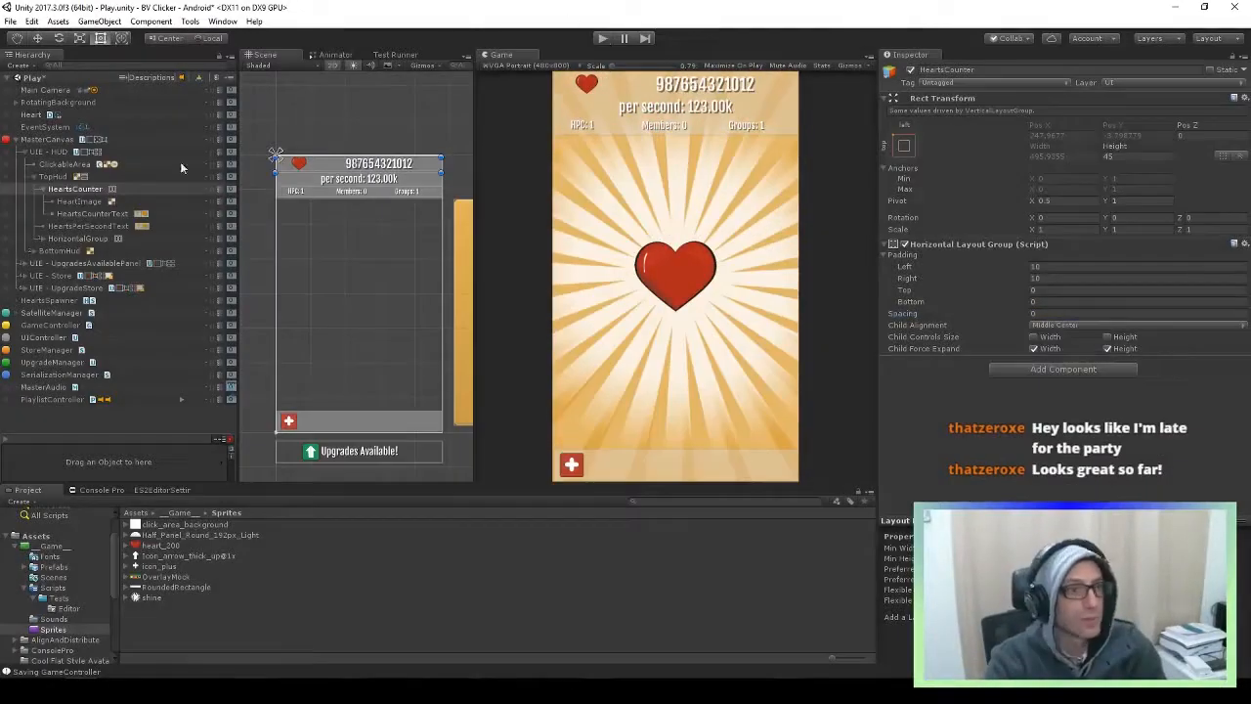
Move HeartImage horizontally toward the counter number, to a Pos X of about 137
click(301, 166)
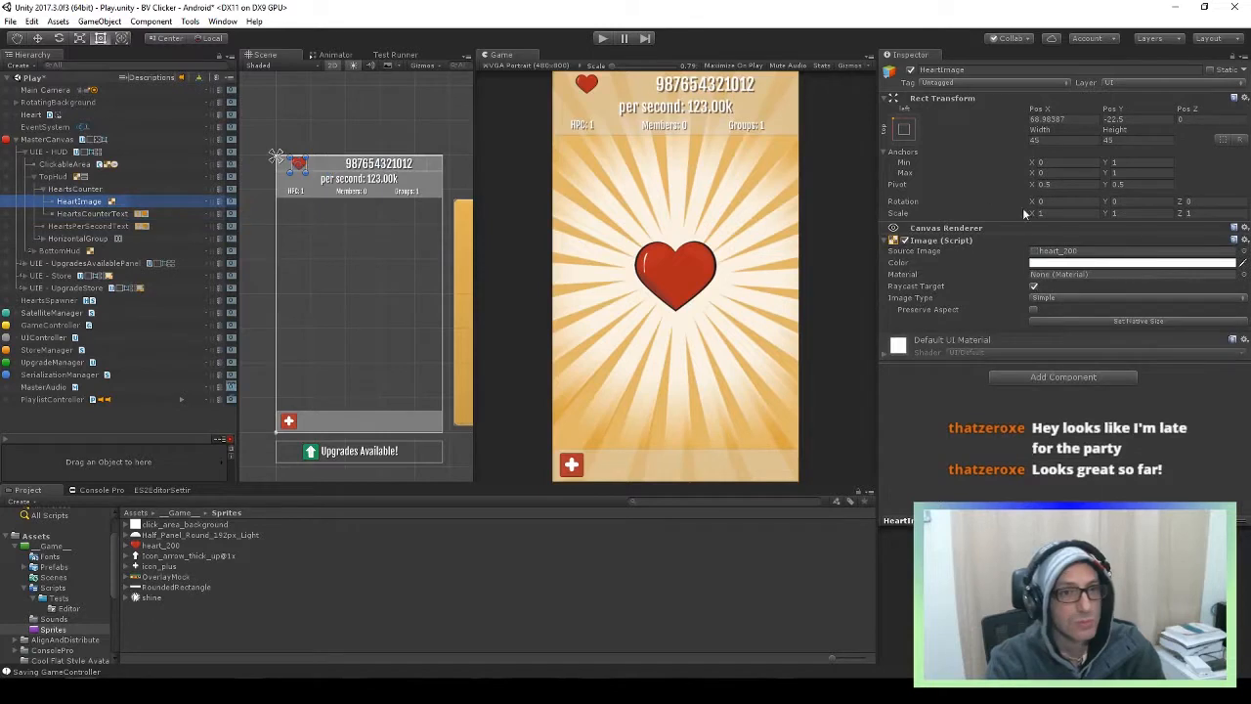
click(38, 40)
drag(344, 164, 369, 166)
scroll(430, 269, down, 1)
middle_drag(428, 254, 459, 404)
scroll(460, 404, up, 9)
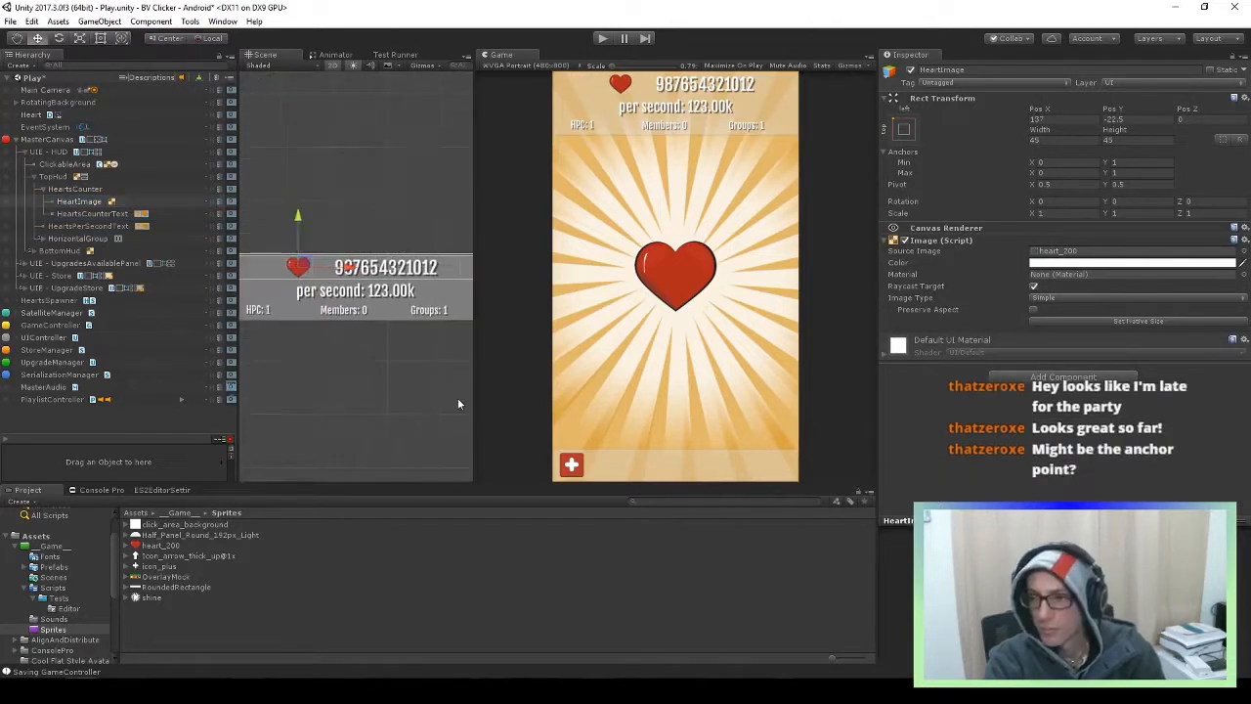
Give HeartsCounterText the sample text 123.123K, a middle-right anchor and a width of about 155
click(904, 128)
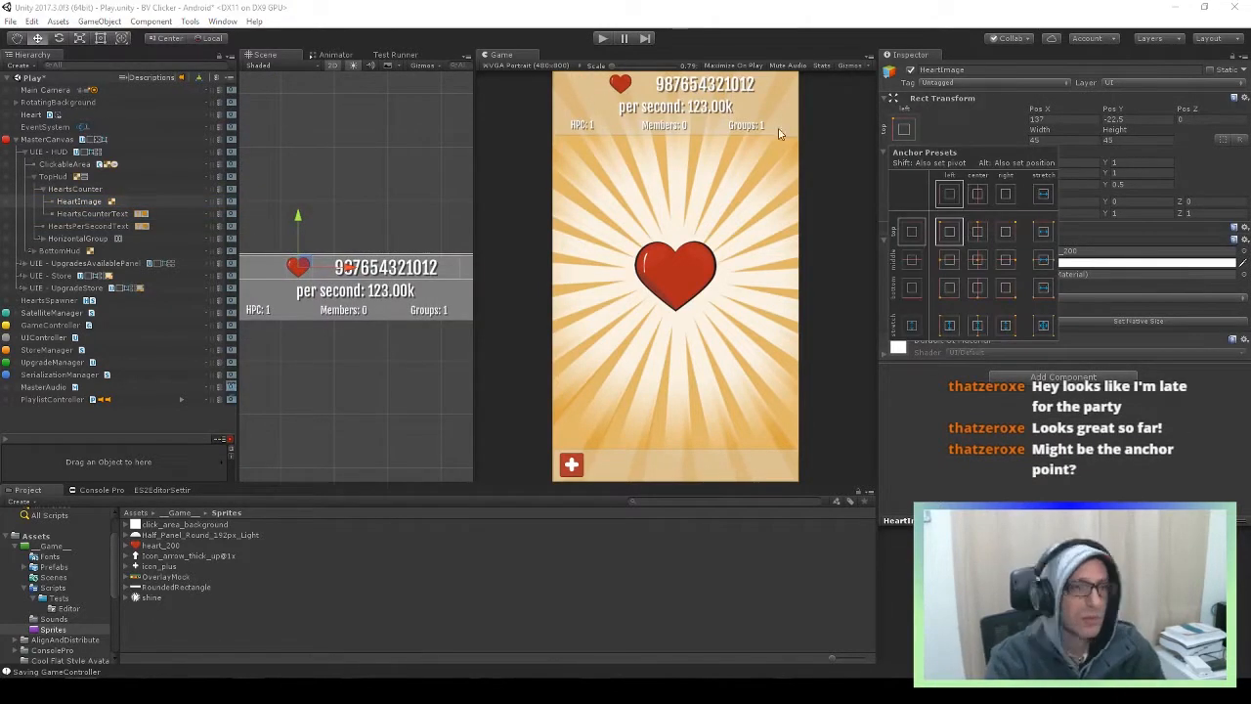
click(78, 202)
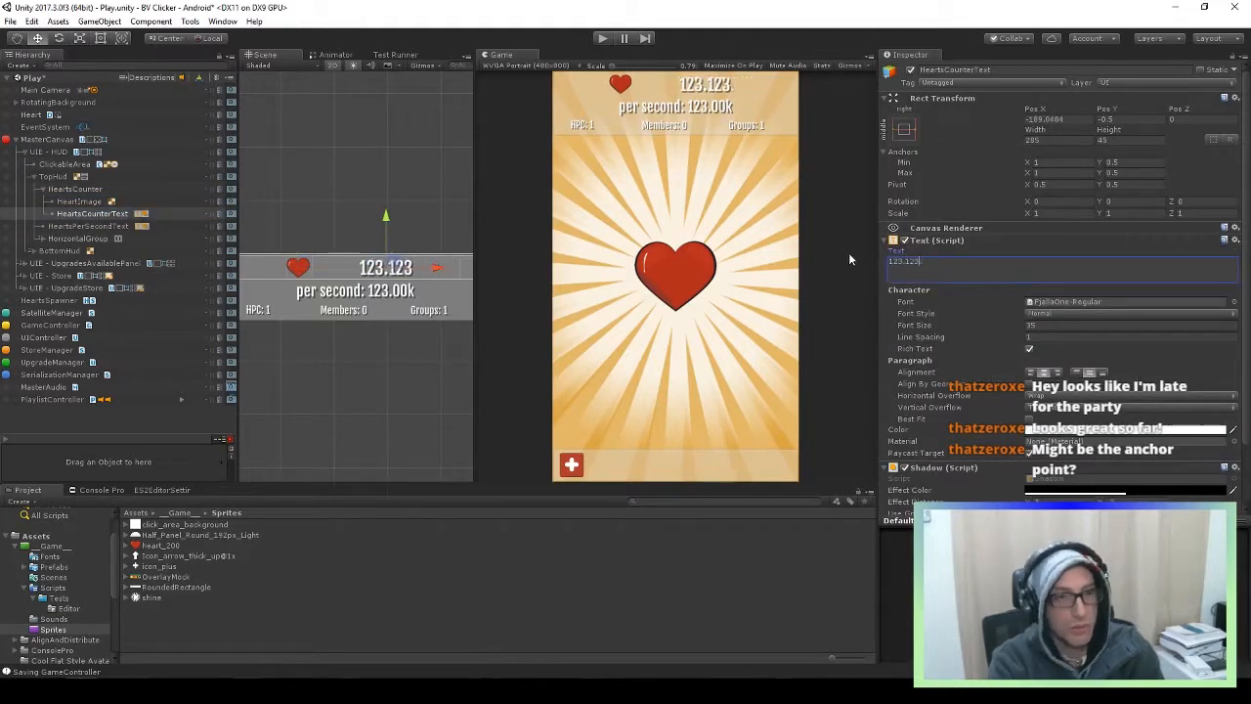
click(86, 213)
scroll(342, 283, down, 3)
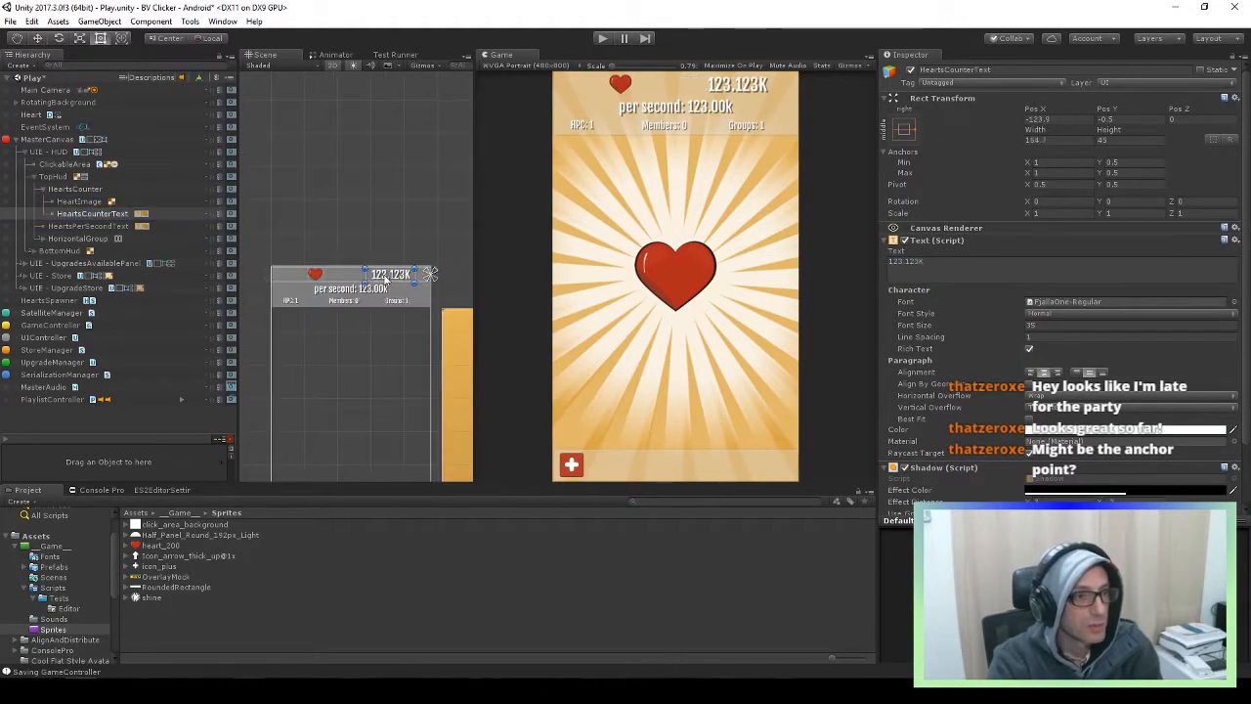
click(310, 279)
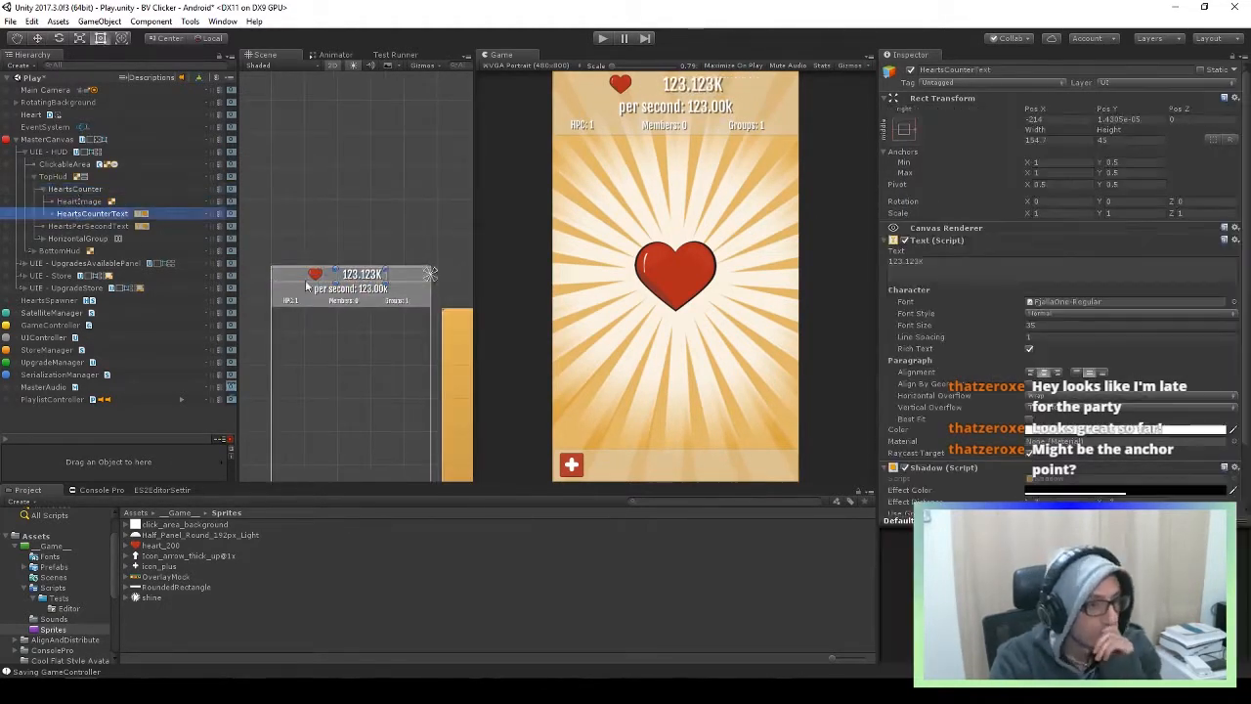
Try the top-stretch anchor preset on HeartsCounter
click(78, 177)
click(305, 277)
click(904, 146)
click(1047, 251)
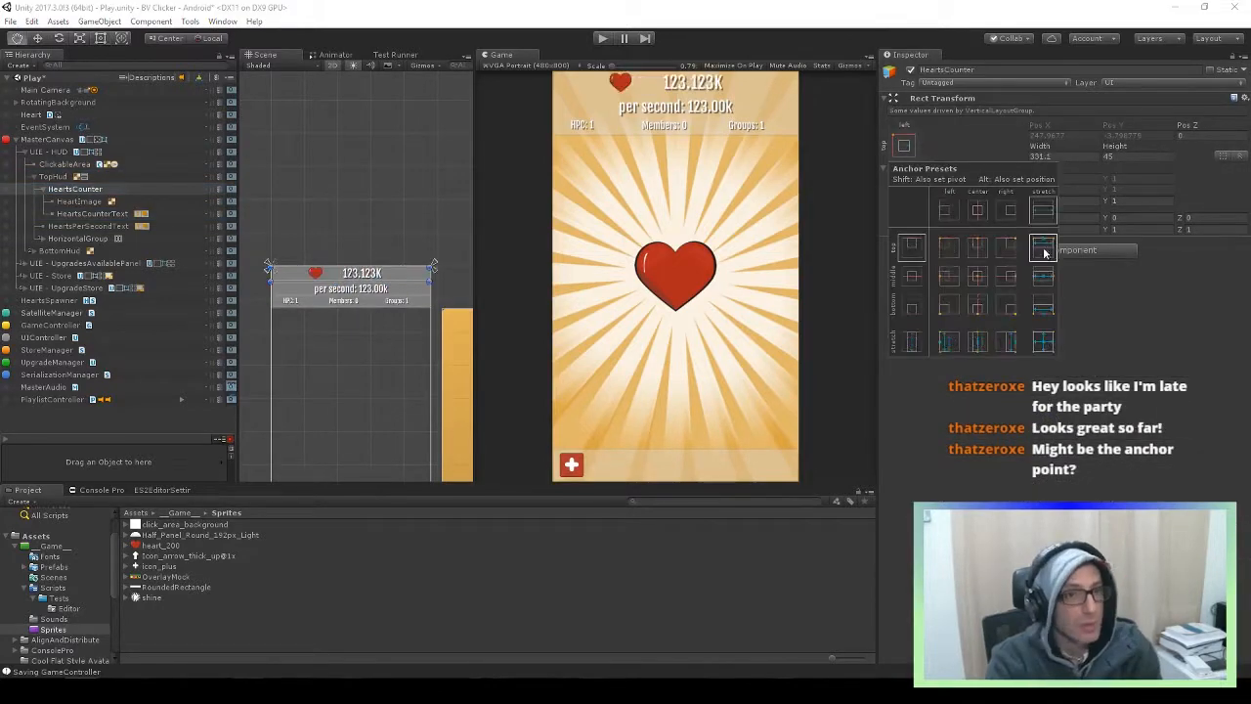
Undo the last anchor and position changes on HeartsCounter and its children
click(296, 280)
key(ctrl+z)
key(ctrl+z)
key(ctrl+z)
key(ctrl+z)
key(ctrl+z)
key(ctrl+z)
key(ctrl+z)
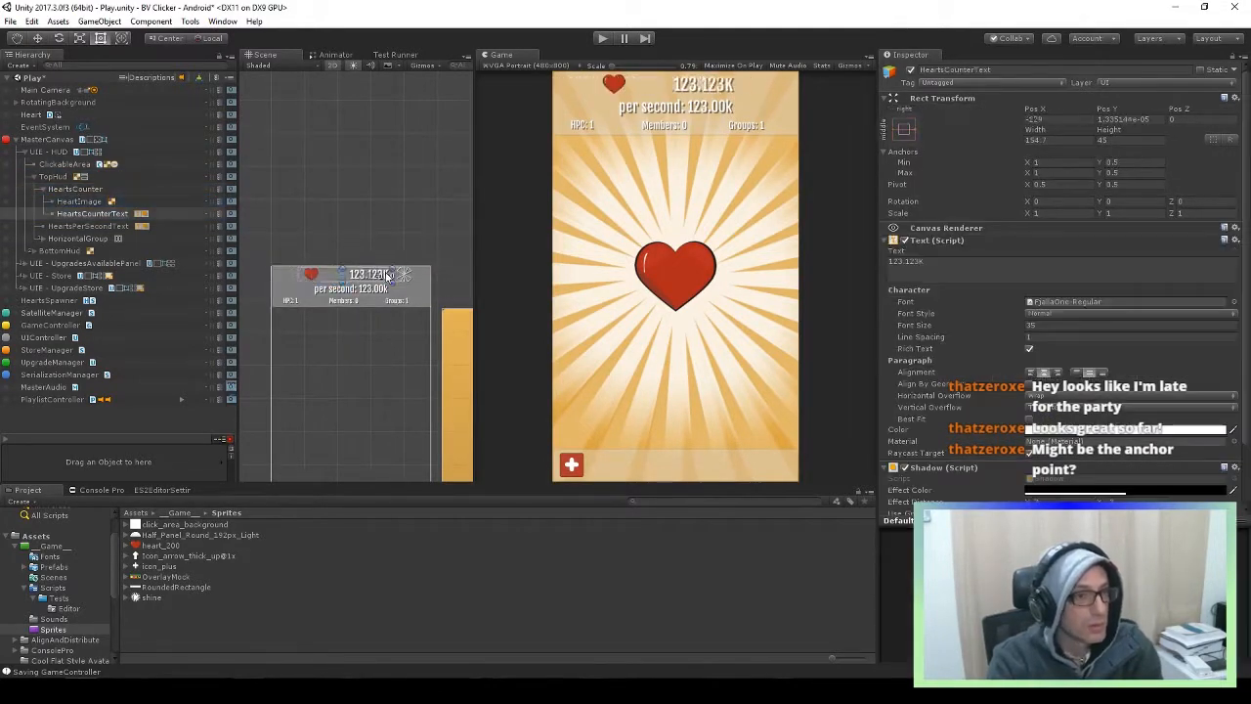
Try the top-stretch anchor on the narrowed HeartsCounter, test it in play mode and select TopHud
click(905, 146)
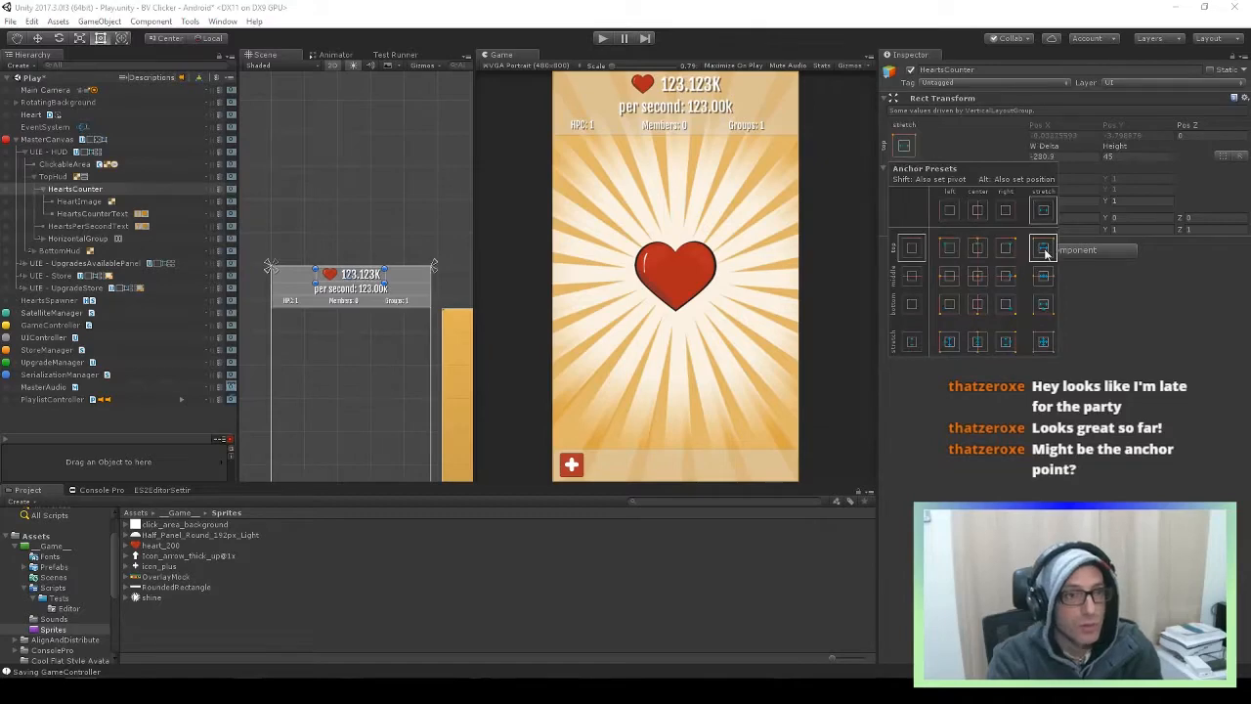
click(603, 39)
click(603, 39)
click(54, 177)
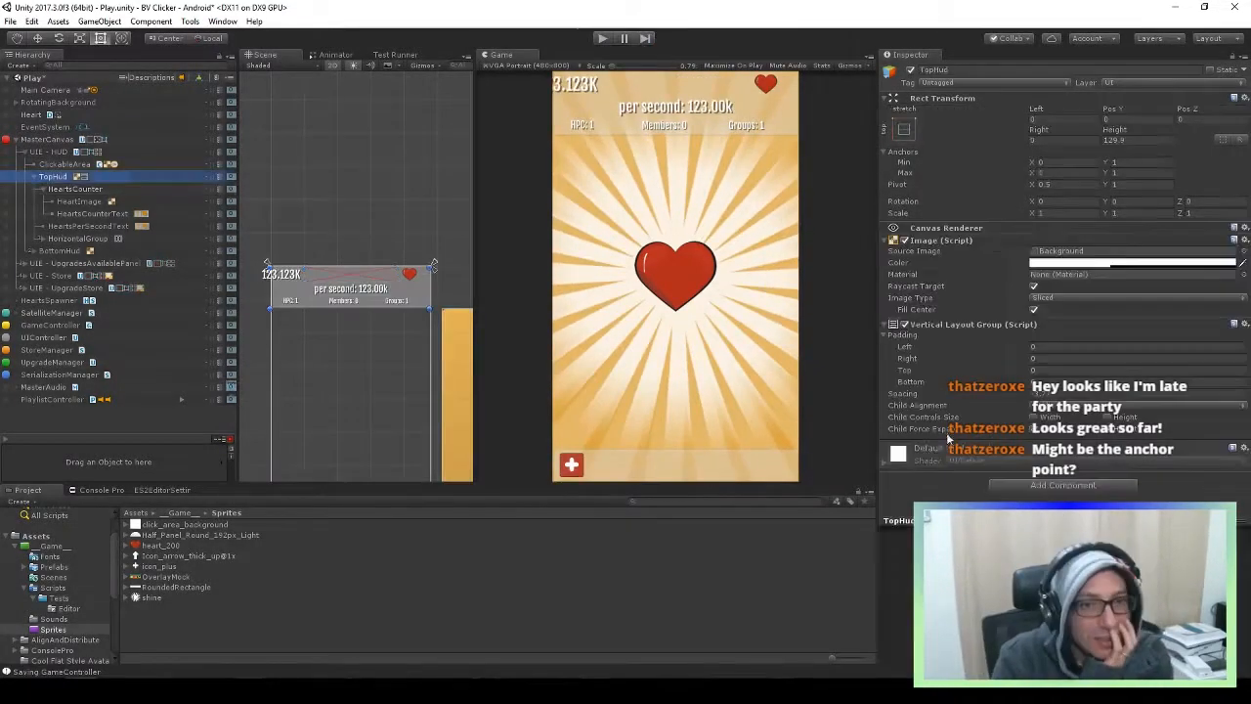
Try a Content Size Fitter component on HeartsCounter and remove it again
click(62, 189)
click(1057, 250)
text(contentfitter)
key(BackSpace)
key(BackSpace)
key(BackSpace)
key(BackSpace)
key(BackSpace)
key(BackSpace)
key(Return)
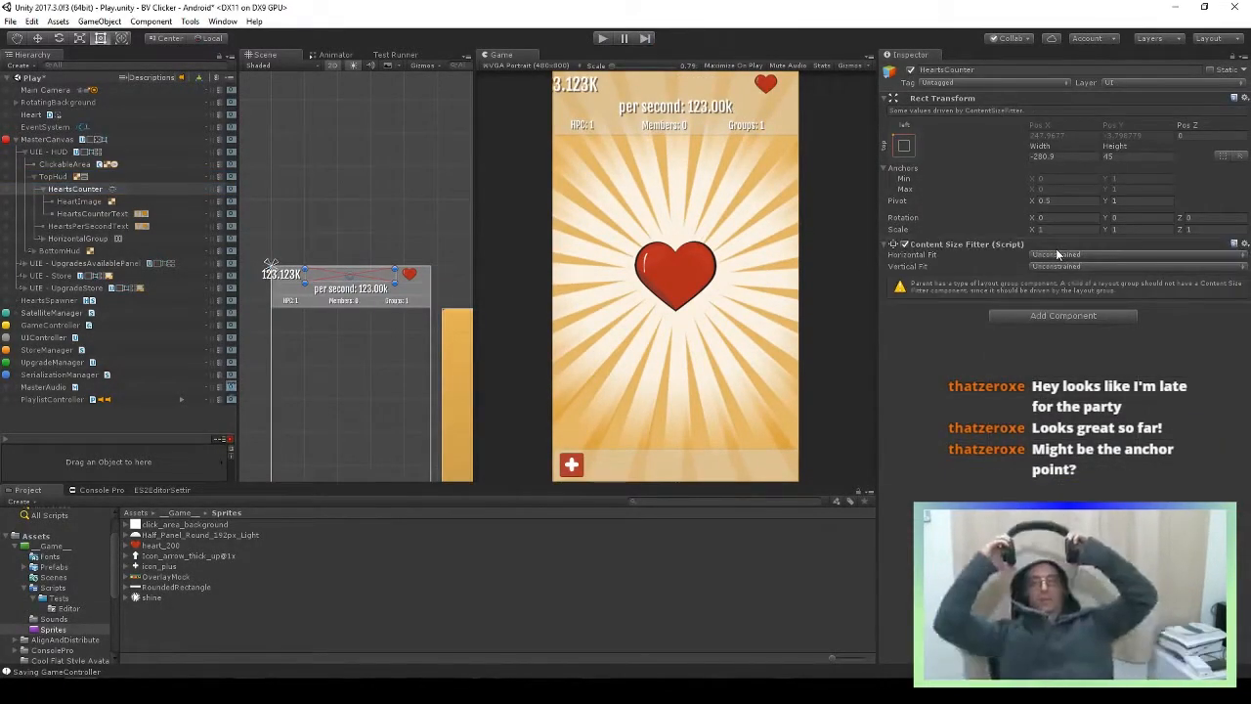
click(1244, 245)
click(1054, 358)
Enable Child Controls Size for width on TopHud's Vertical Layout Group
click(74, 201)
click(76, 213)
click(55, 177)
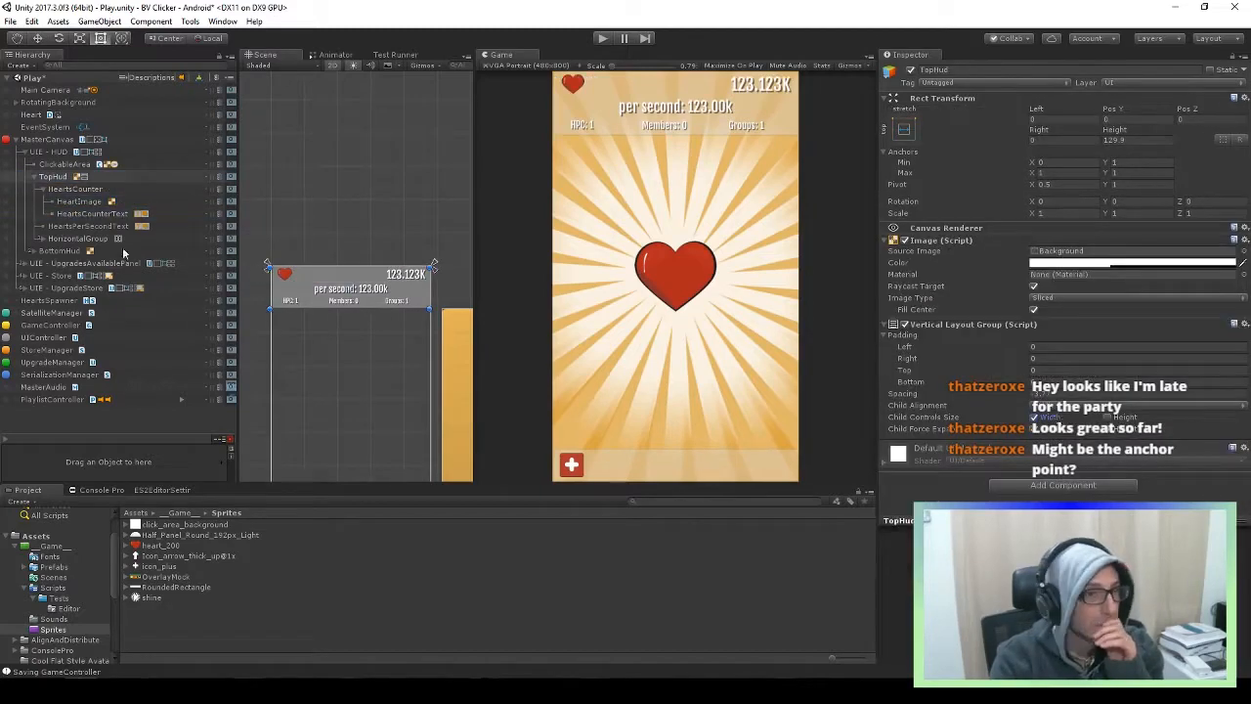
Position HeartImage and HeartsCounterText side by side near the middle of HeartsCounter, the text at Pos X about -225
click(74, 190)
click(78, 202)
click(147, 213)
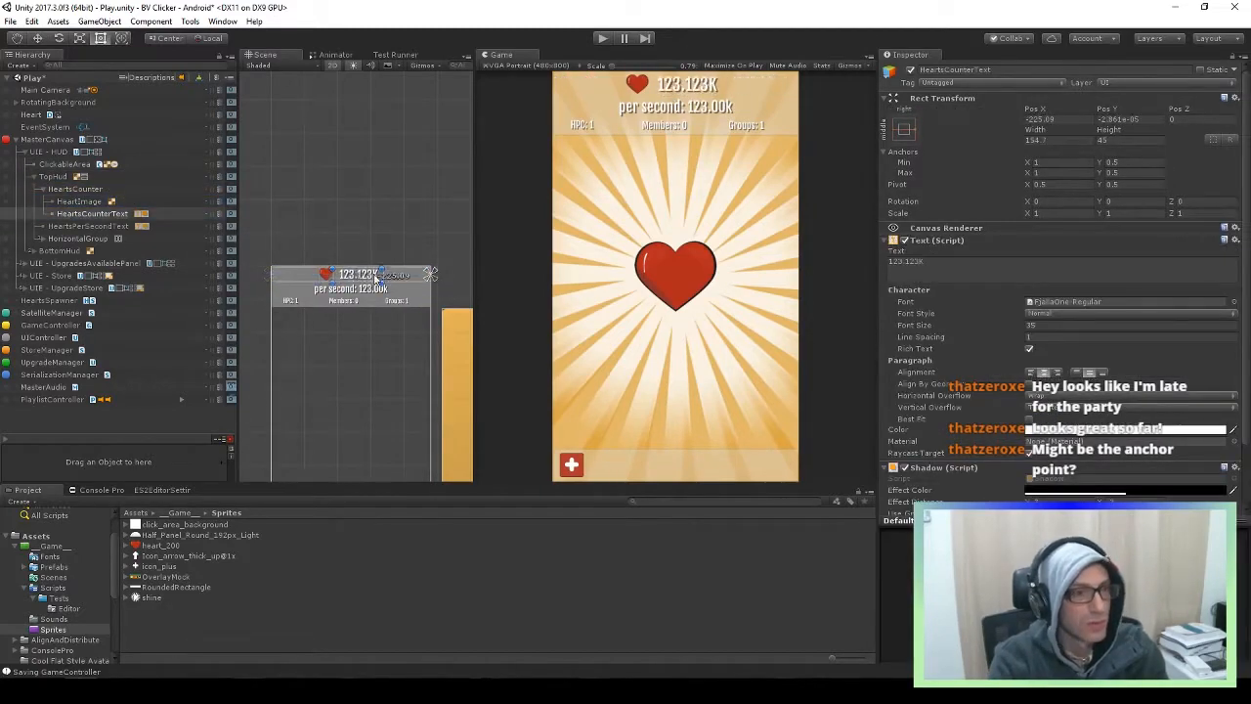
Play-test the HUD at the WXGA, 3:2, HVGA, WVGA and FWVGA portrait resolutions, and leave play mode
click(604, 37)
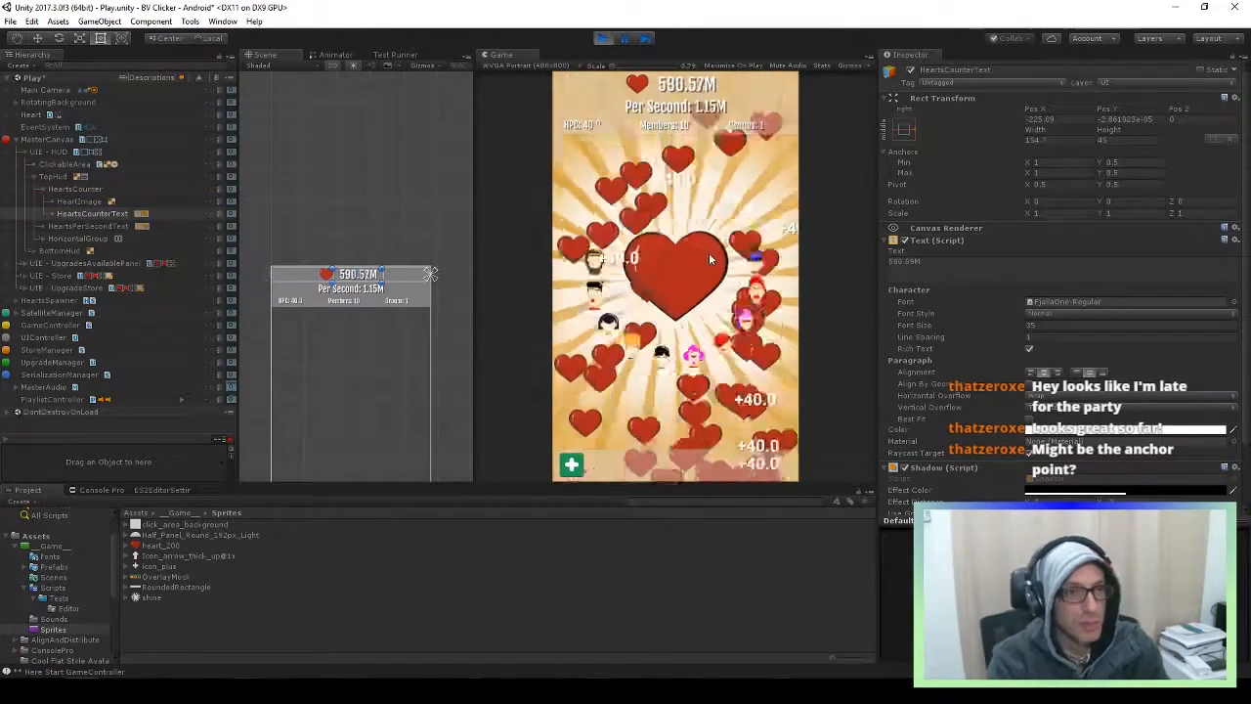
click(509, 66)
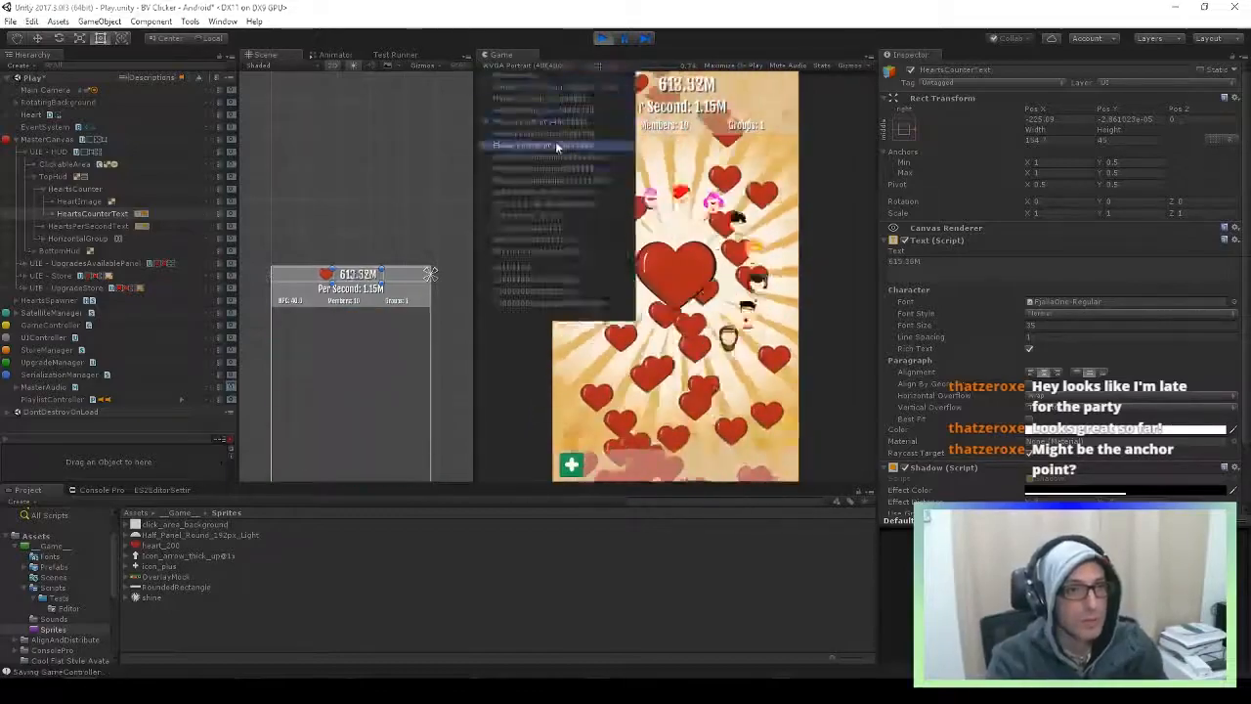
click(543, 193)
click(513, 66)
click(541, 216)
click(513, 67)
click(523, 99)
click(513, 67)
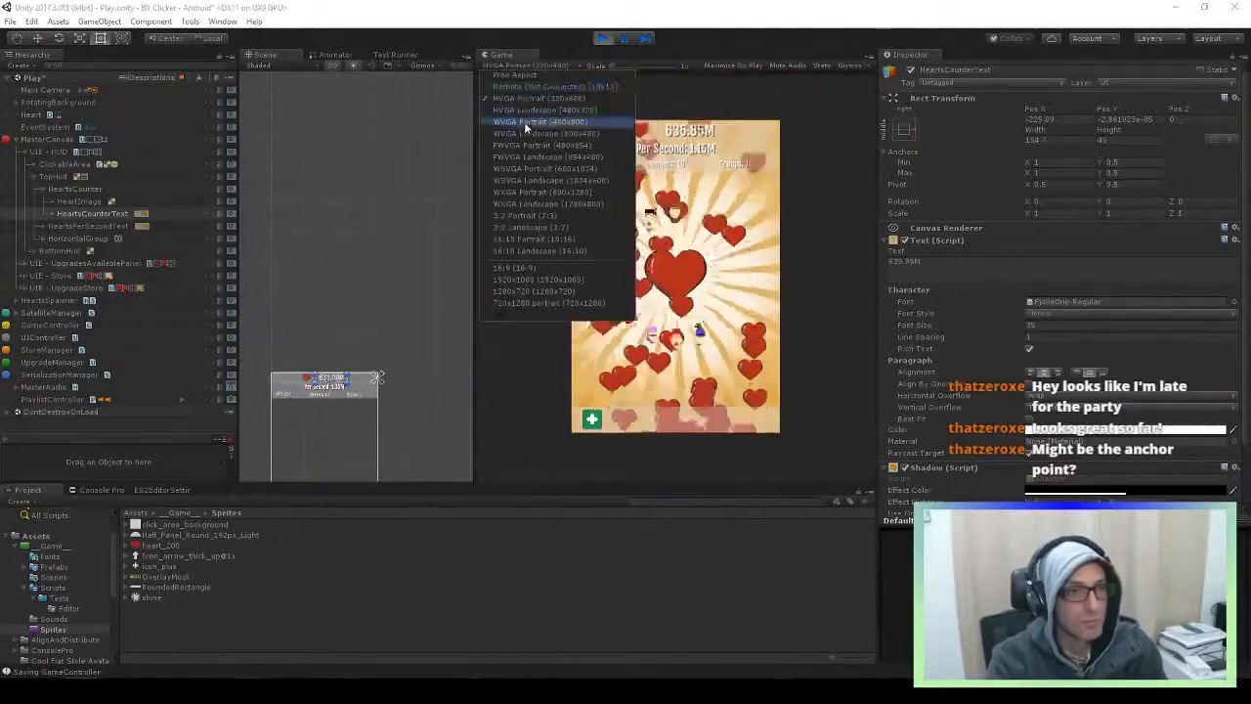
click(524, 123)
click(514, 67)
click(519, 145)
click(603, 38)
Add a Horizontal Layout Group to HeartsCounter and set its left and right padding to 50
click(75, 189)
click(1113, 252)
text(hori)
key(Down)
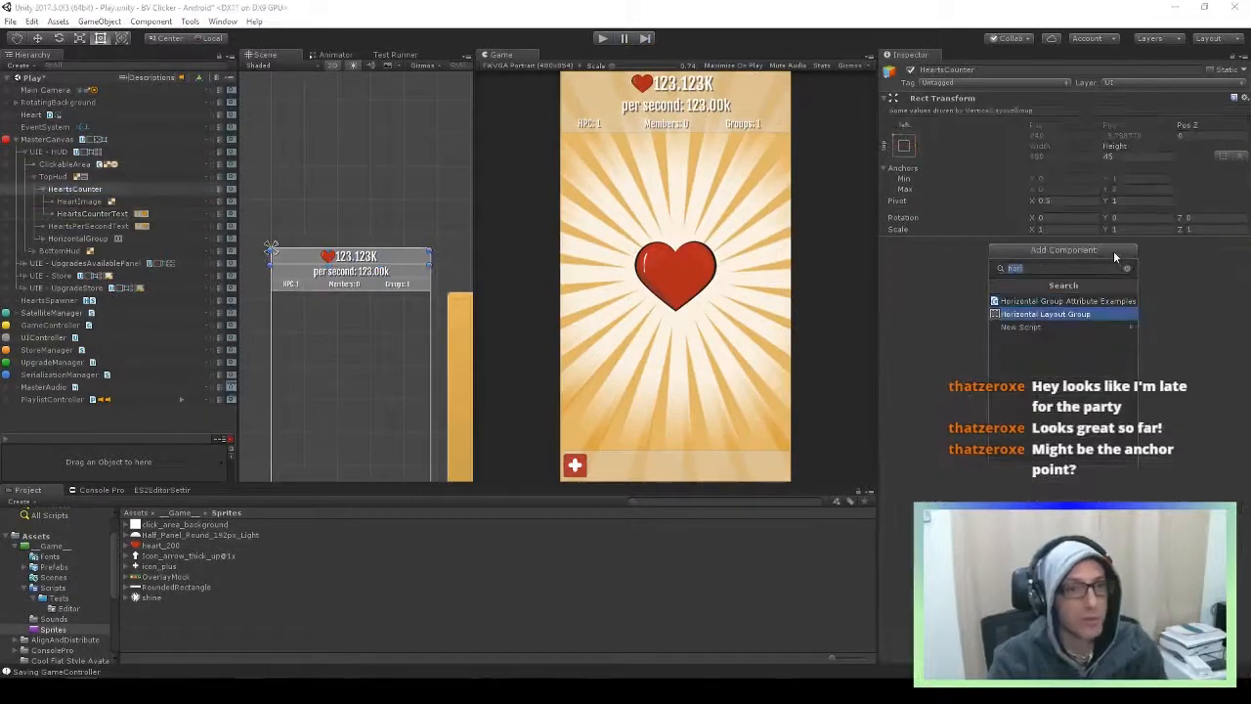
key(Return)
click(1076, 266)
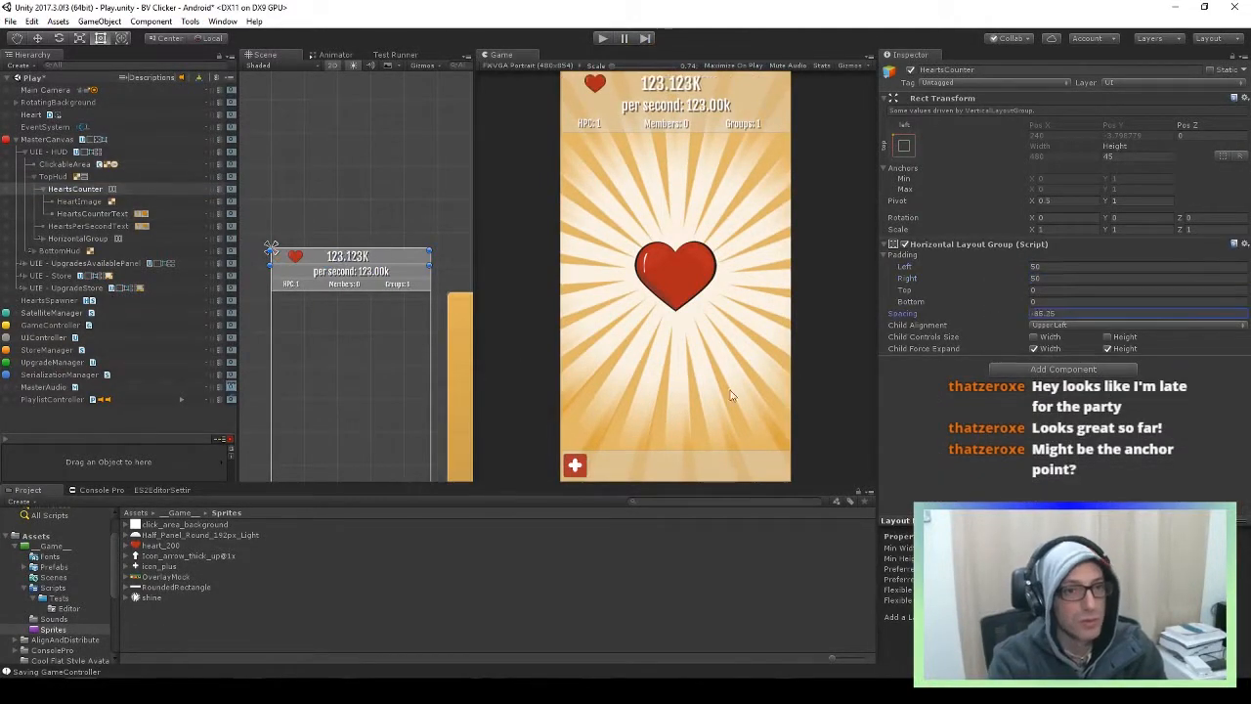
Set the spacing of HeartsCounter's Horizontal Layout Group to -180 and centre its child alignment
click(97, 203)
click(90, 189)
click(963, 313)
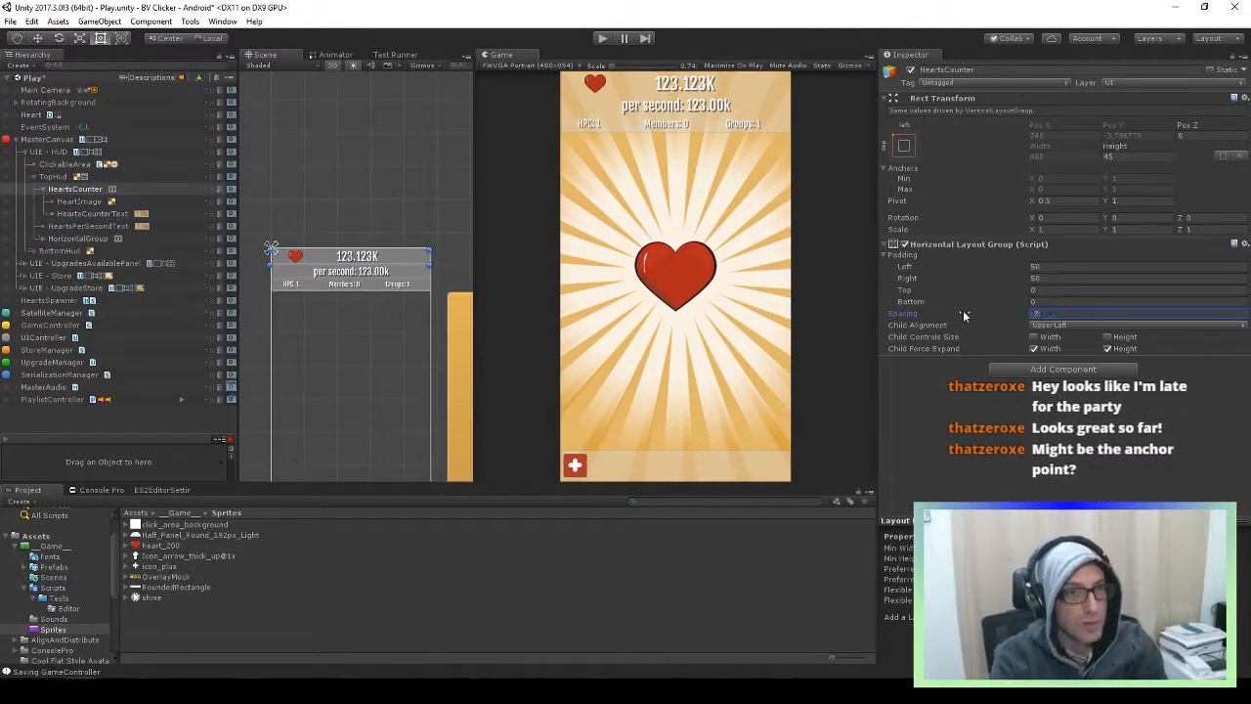
key(BackSpace)
text(00)
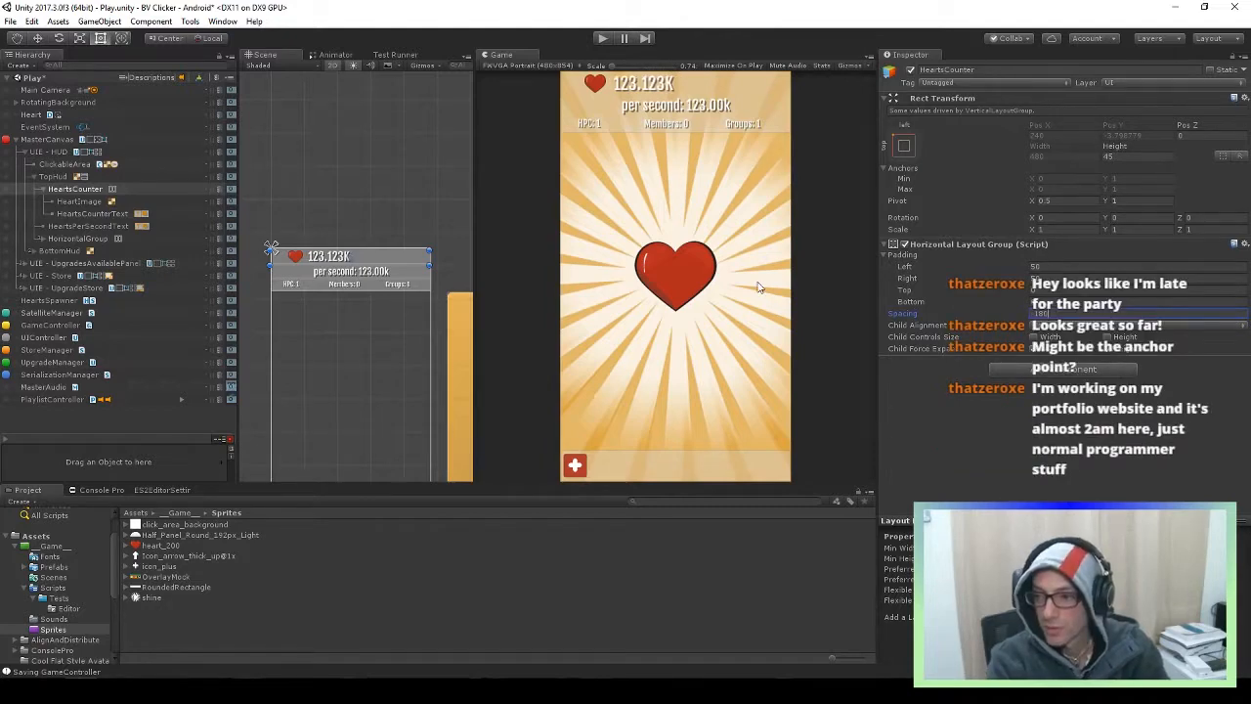
click(66, 203)
click(70, 189)
click(1054, 326)
click(1060, 354)
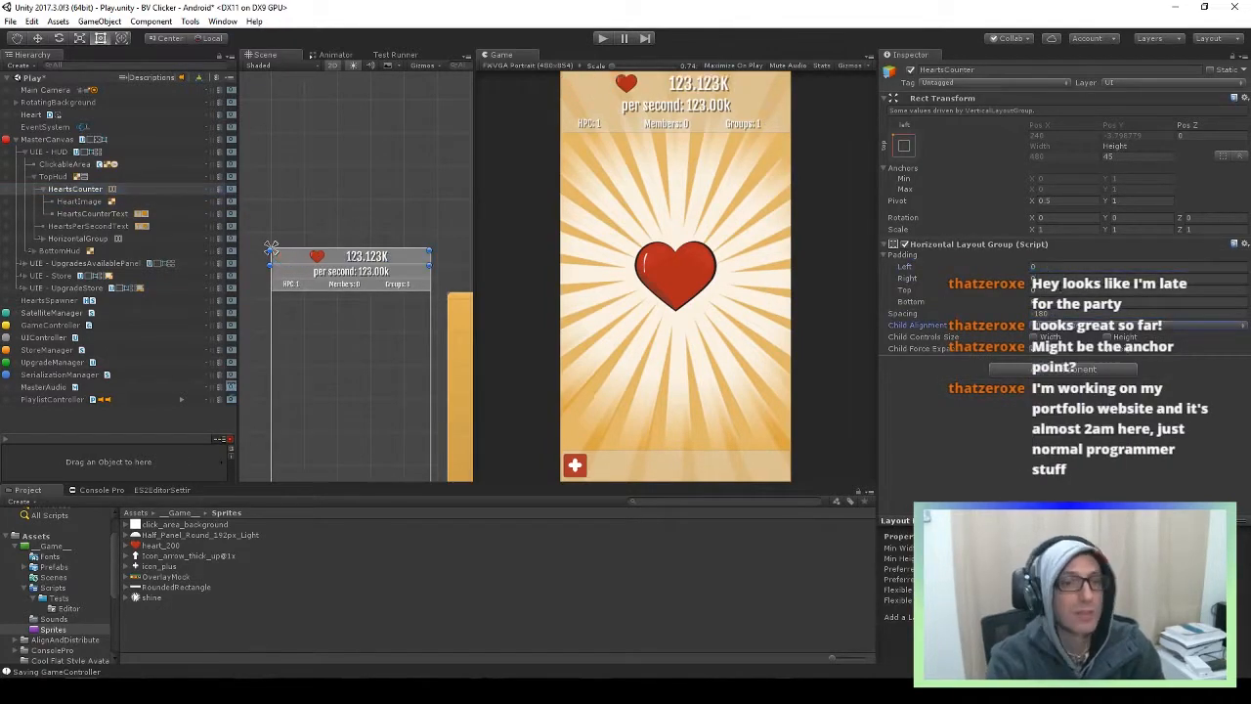
Play-test the heart icon and counter layout at the 16:10 and WVGA portrait resolutions
click(602, 37)
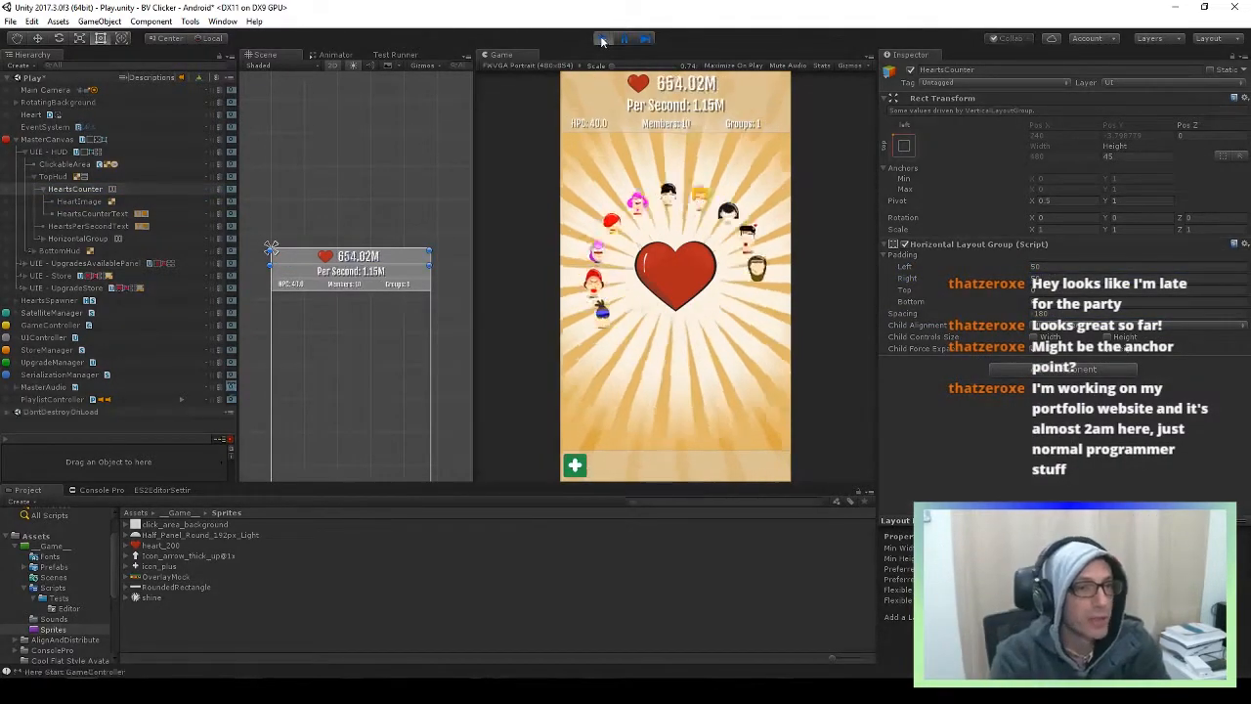
click(518, 66)
click(547, 302)
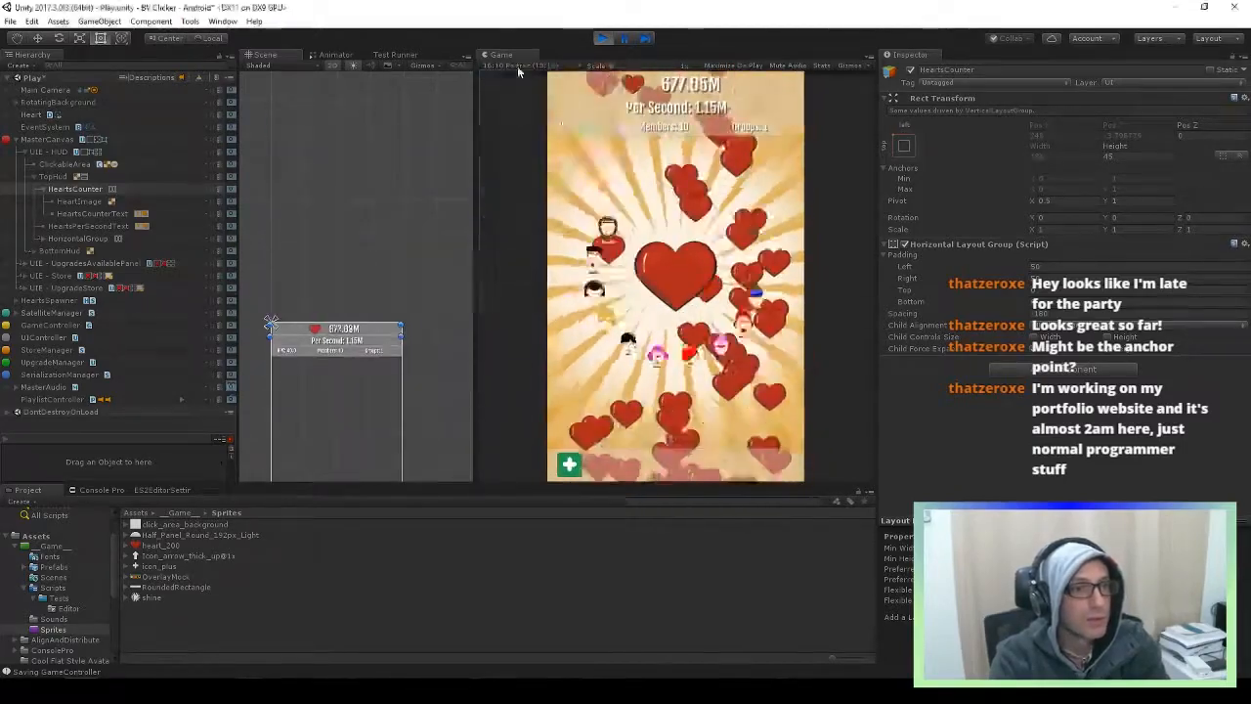
click(518, 66)
click(535, 122)
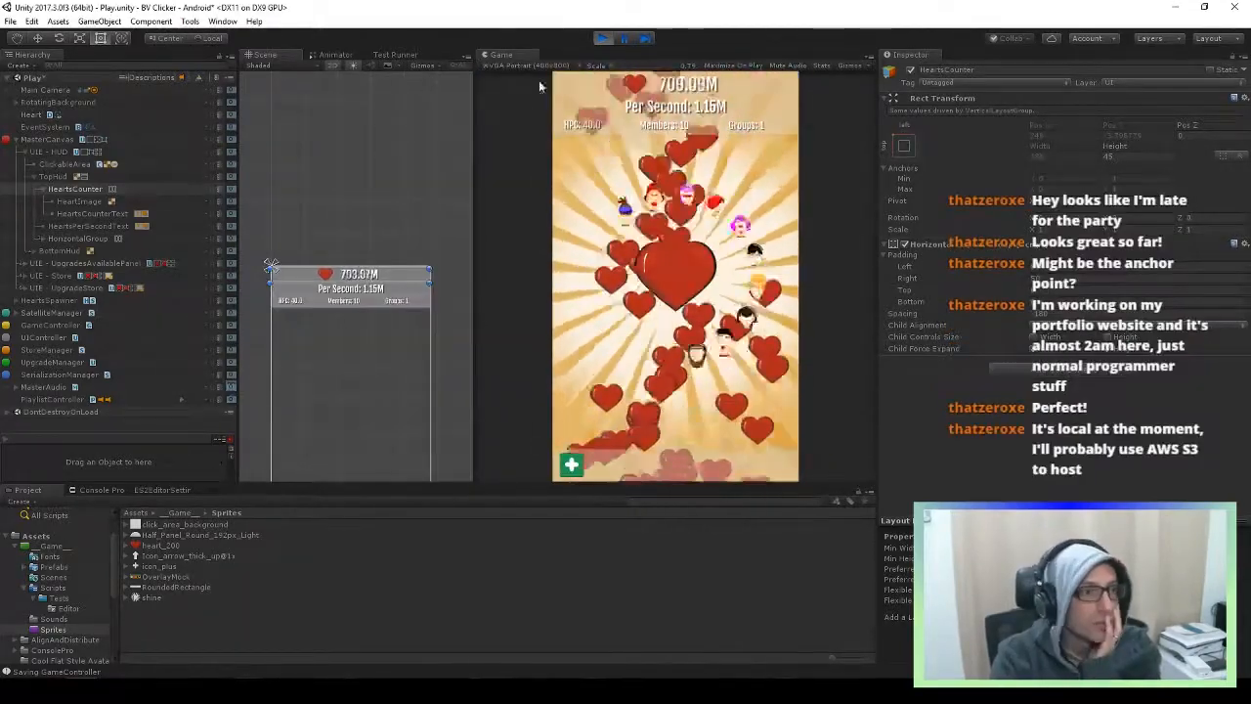
Try a gray tint of RGB 165 on TopHud's background image during play, and leave play mode
click(55, 177)
click(1124, 262)
drag(590, 381, 592, 413)
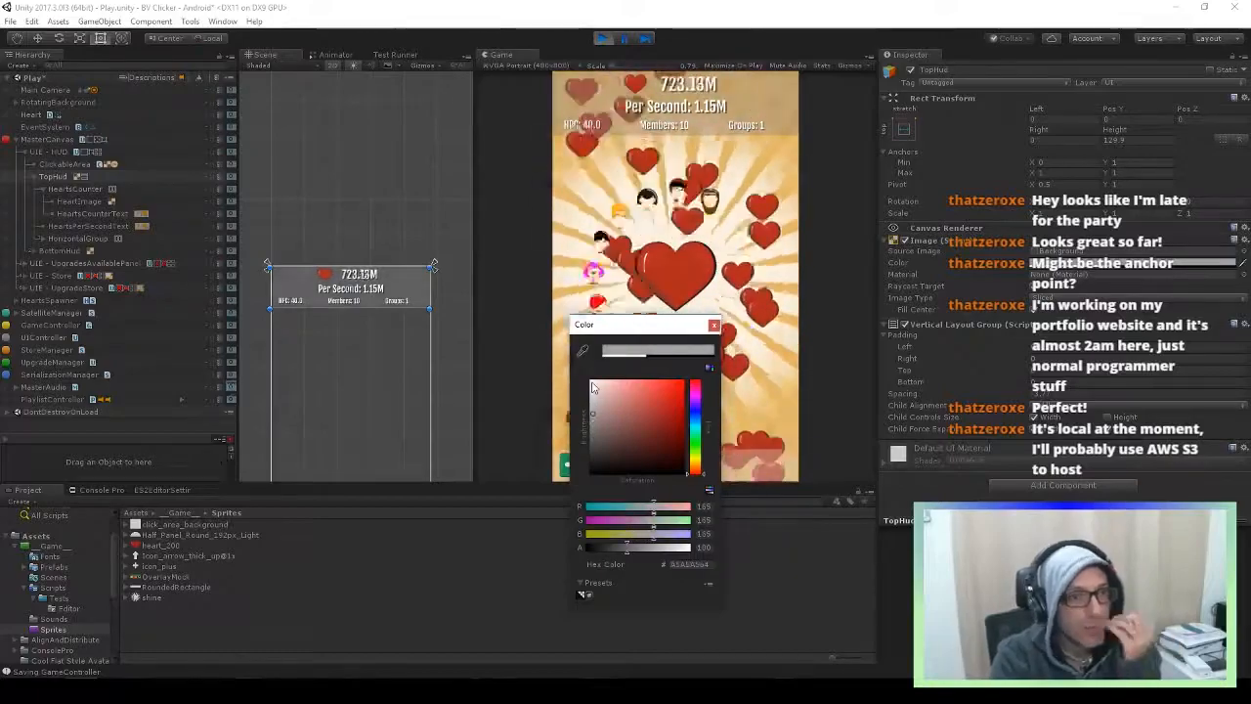
click(714, 325)
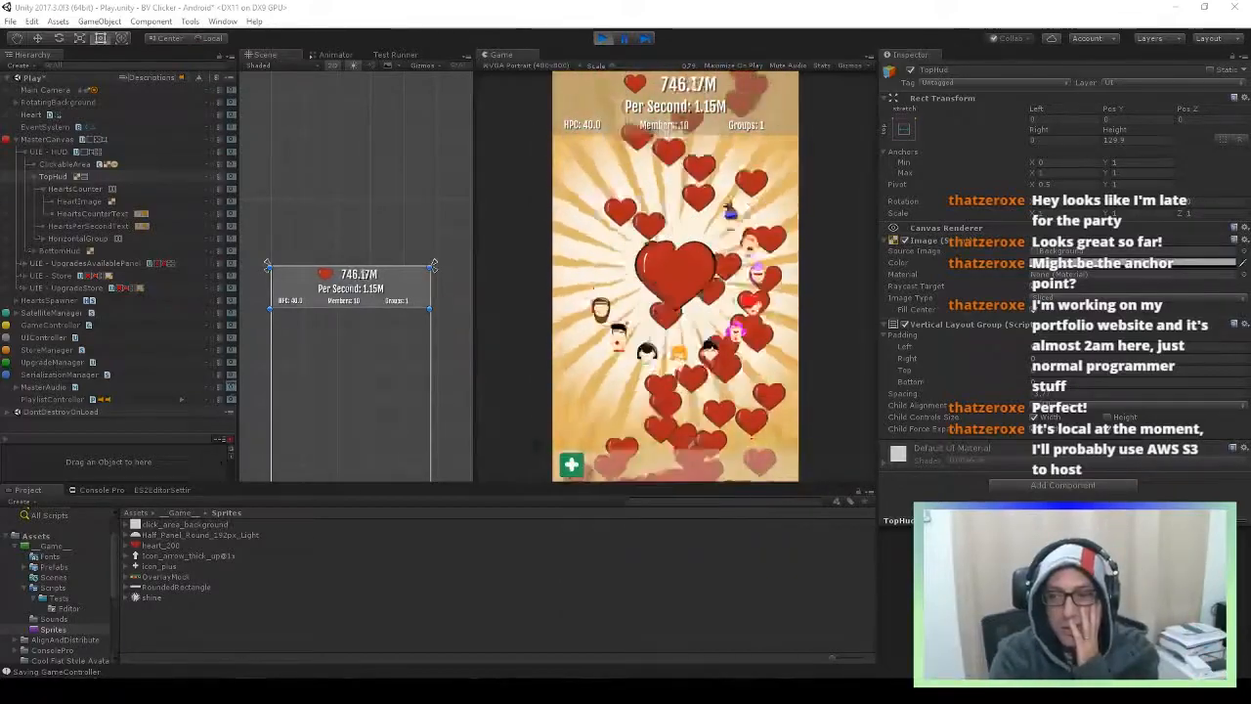
click(604, 38)
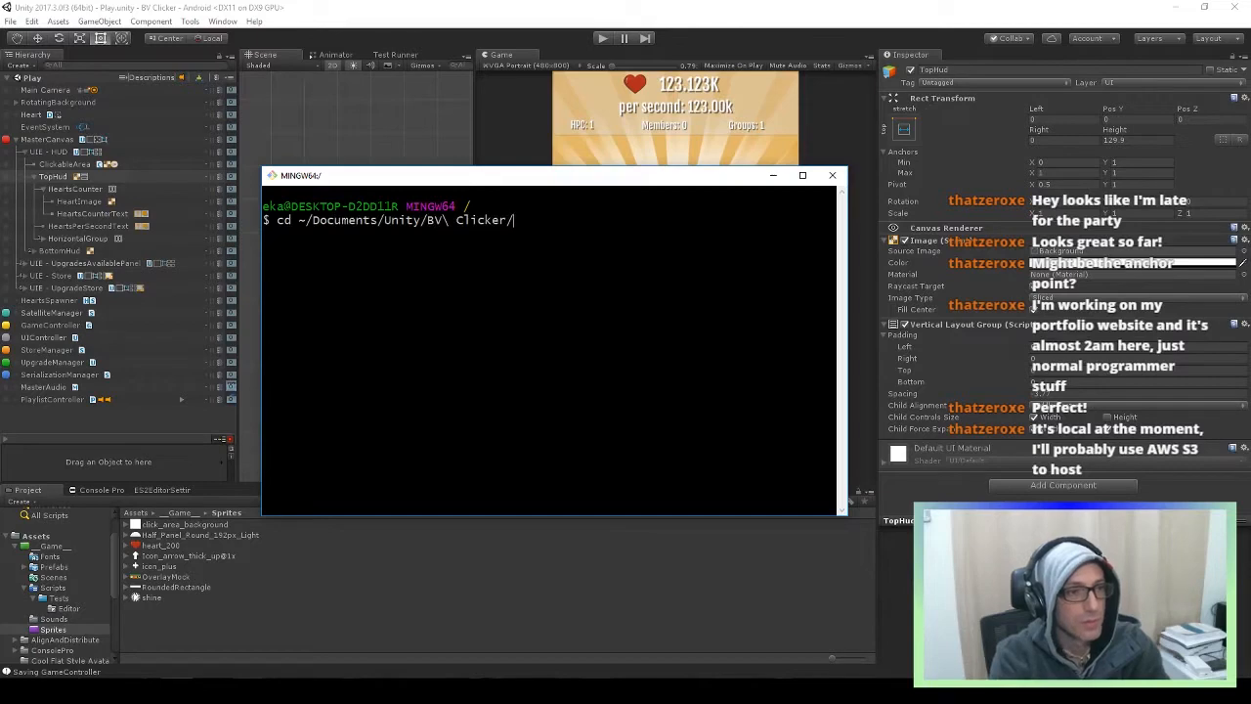
In the Git Bash terminal, commit the BV Clicker repository's changes with the message "Some Top HUD Layout improvements." and push them
key(Return)
text(st)
key(Return)
text(gci -am "Some)
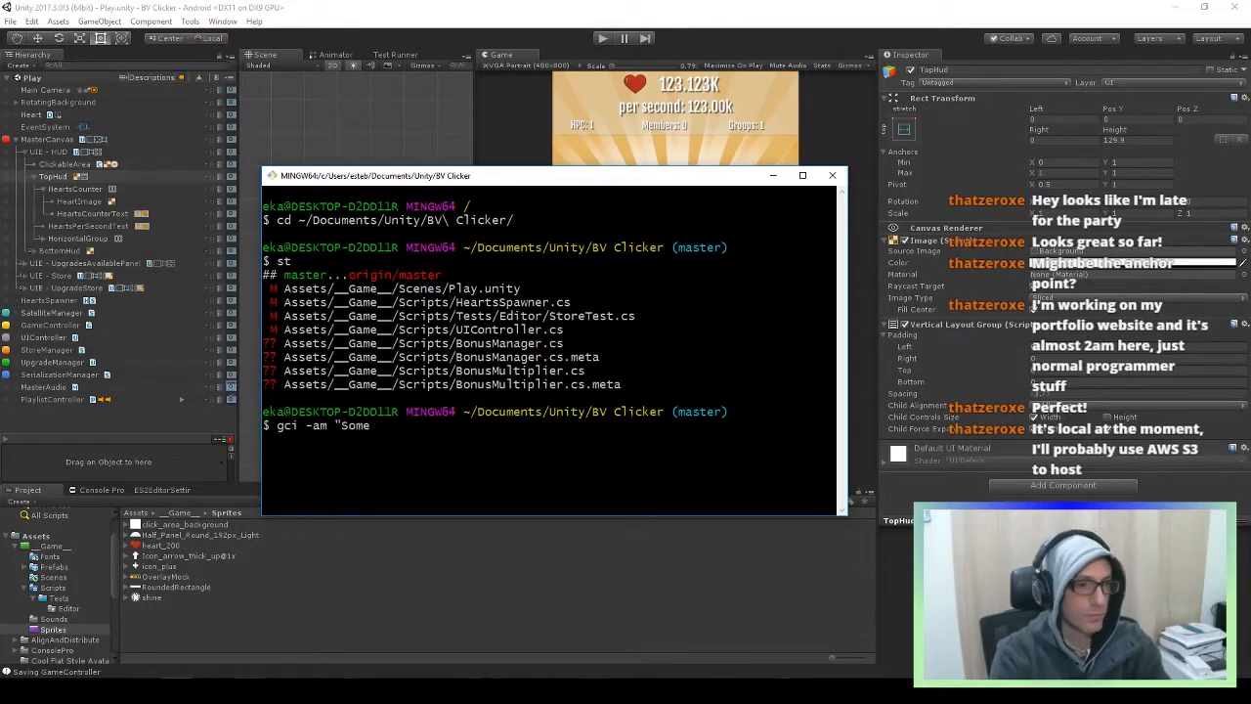
text( Top HUD Layout improvements.")
key(Return)
text(gp)
key(Return)
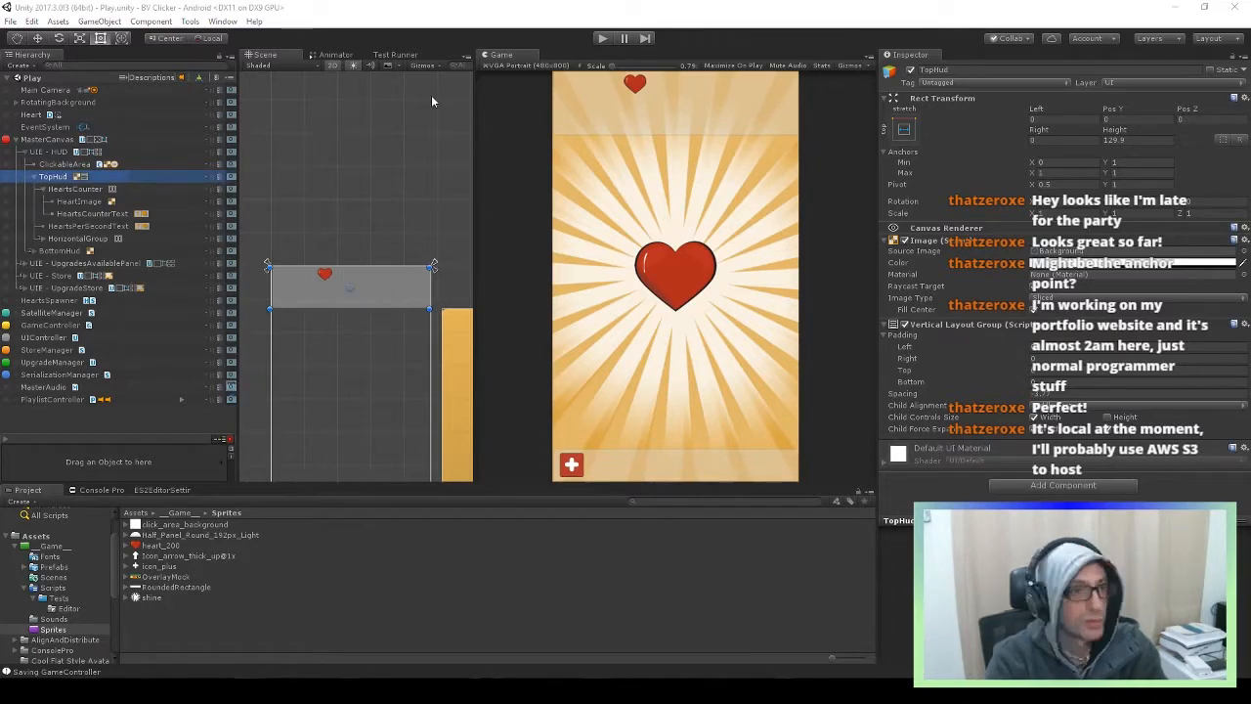
Back in Unity, create an empty child of TopHud named TopStats and add a Horizontal Layout Group to it
click(386, 264)
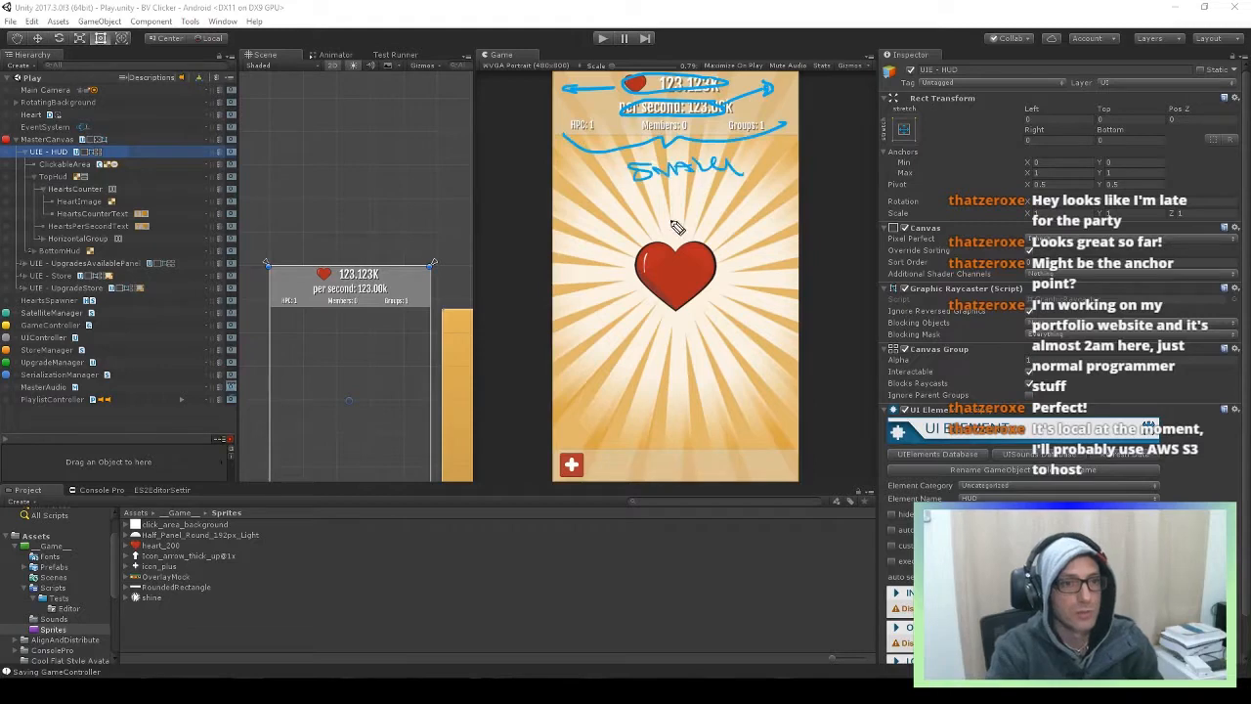
click(83, 176)
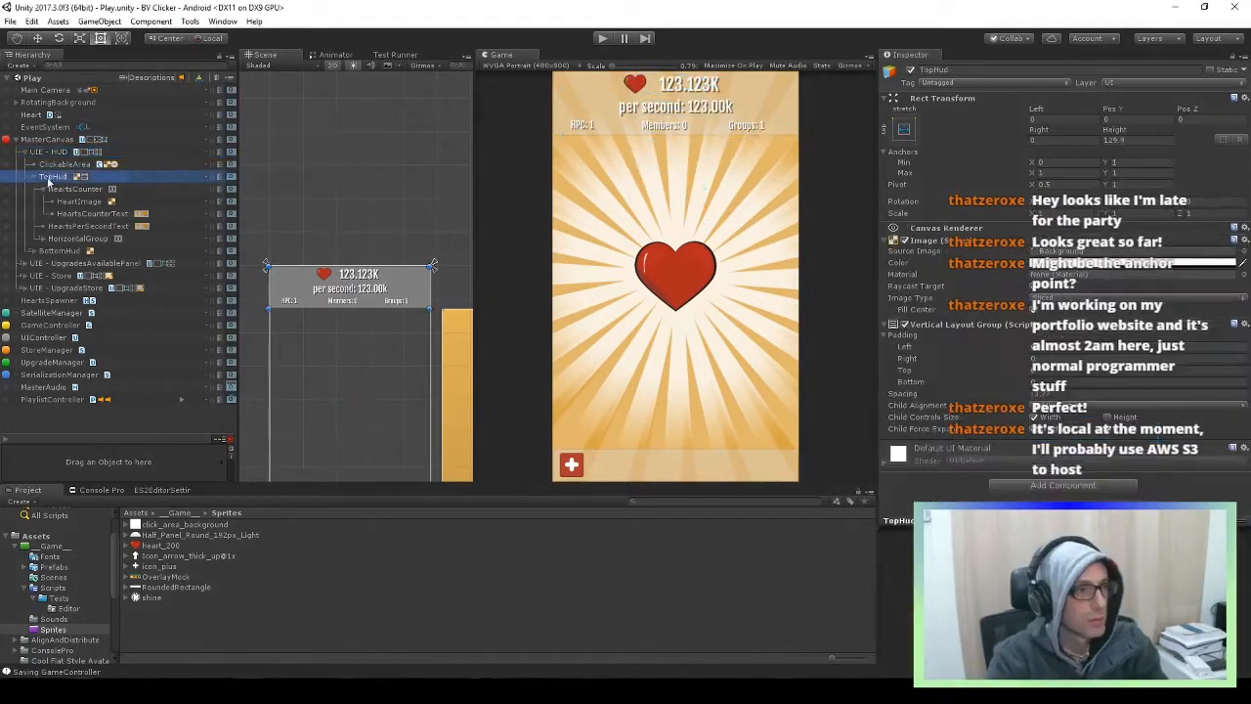
click(58, 177)
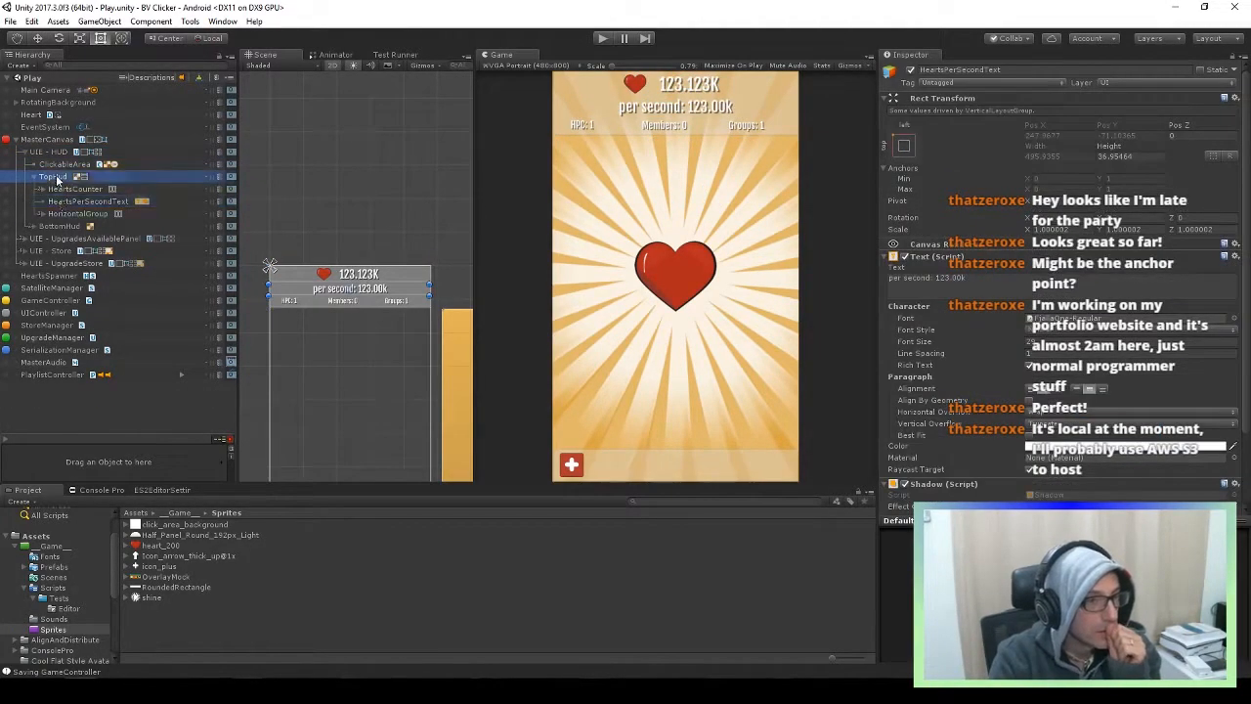
key(alt+shift+n)
click(978, 68)
click(1063, 250)
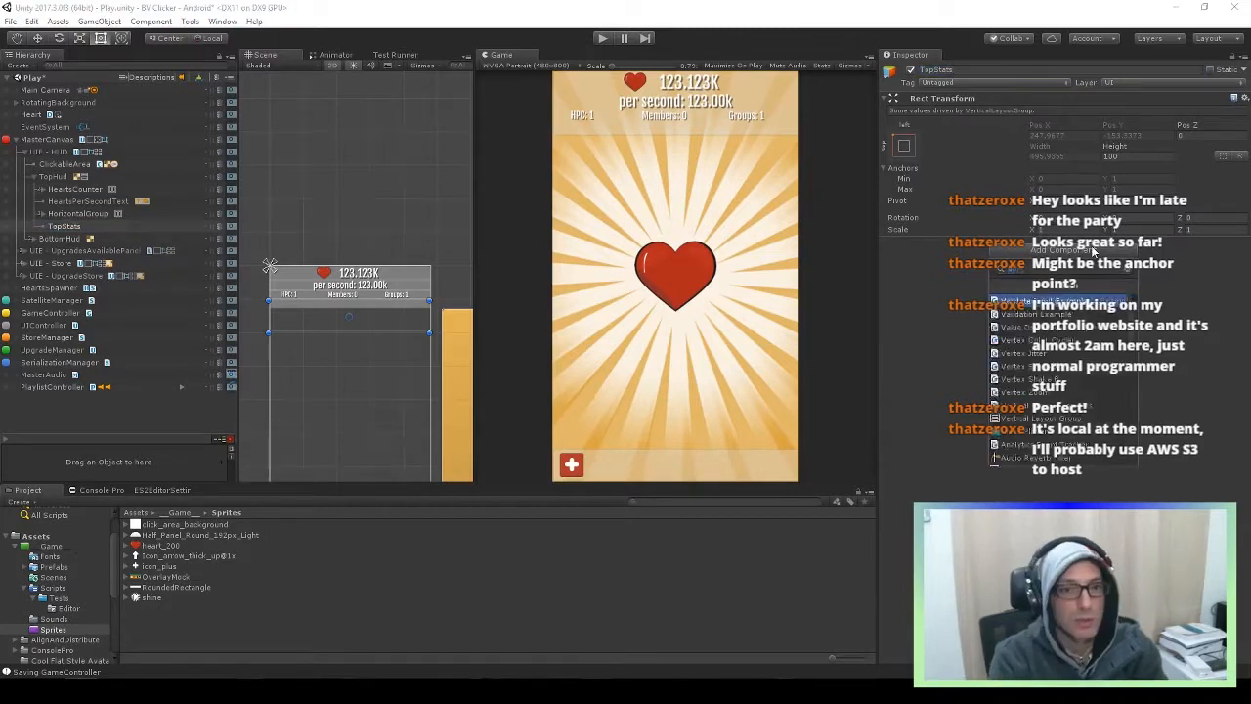
text(hori)
key(Return)
Make TopStats the first child of TopHud and move HeartsCounter and HeartsPerSecondText into it
drag(67, 226, 72, 183)
click(82, 201)
shift+click(82, 213)
drag(82, 212, 75, 190)
Set the child alignment of TopStats' Horizontal Layout Group to Middle Center
click(77, 190)
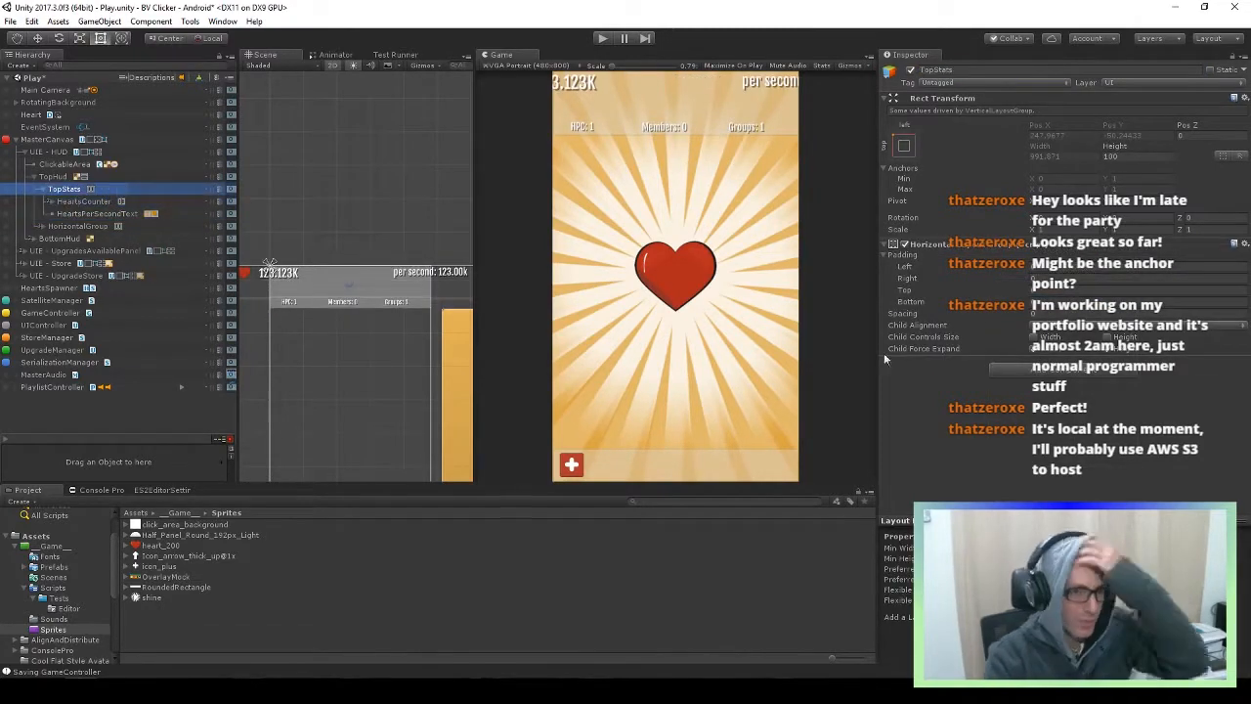
click(1055, 326)
click(1056, 383)
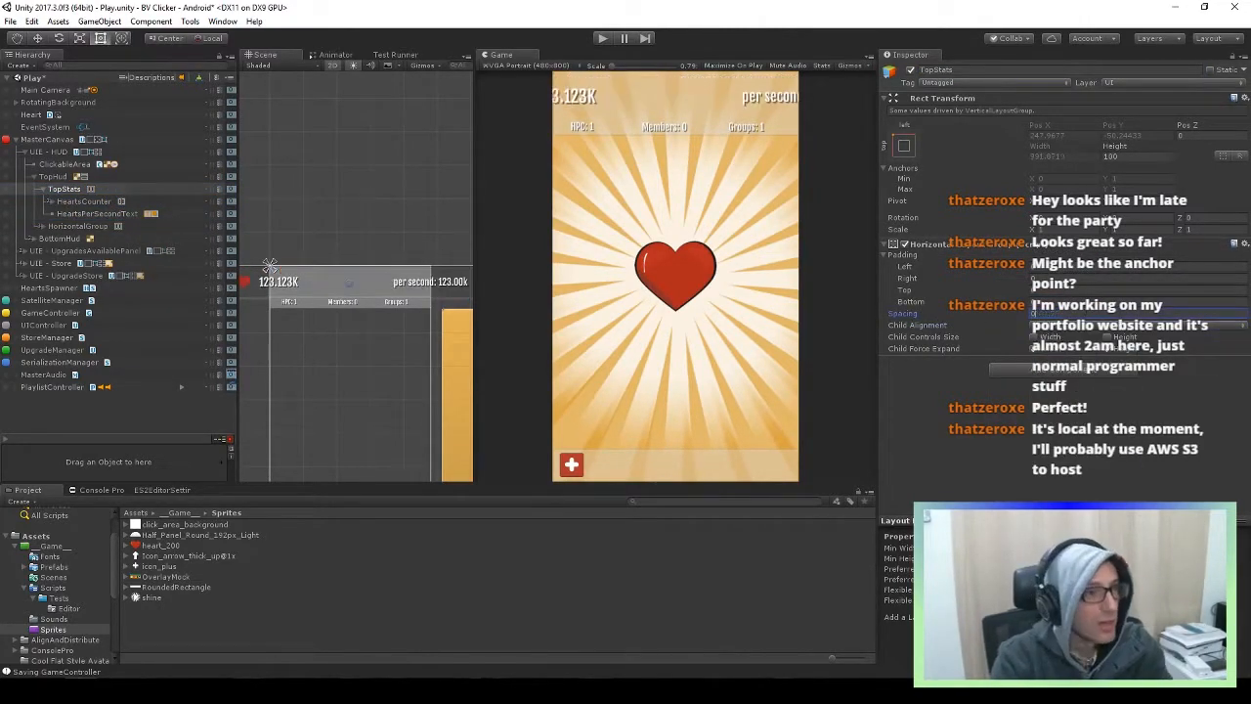
Try to stretch TopStats across TopHud with the top-stretch anchor preset, including pivot and position
click(54, 177)
click(904, 135)
click(65, 190)
click(904, 146)
alt+shift+click(1039, 241)
click(66, 190)
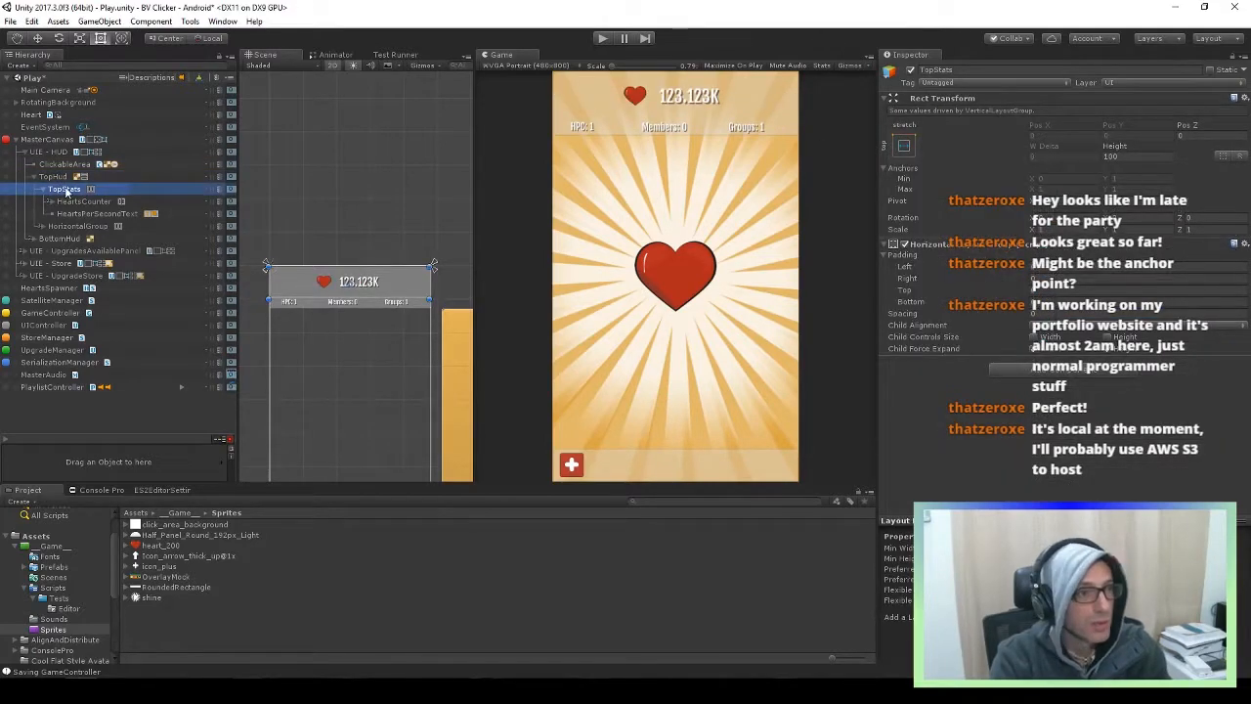
Enable Child Controls Size for width on TopStats and set HeartsCounter's layout spacing to 0
click(66, 190)
click(1034, 338)
click(83, 201)
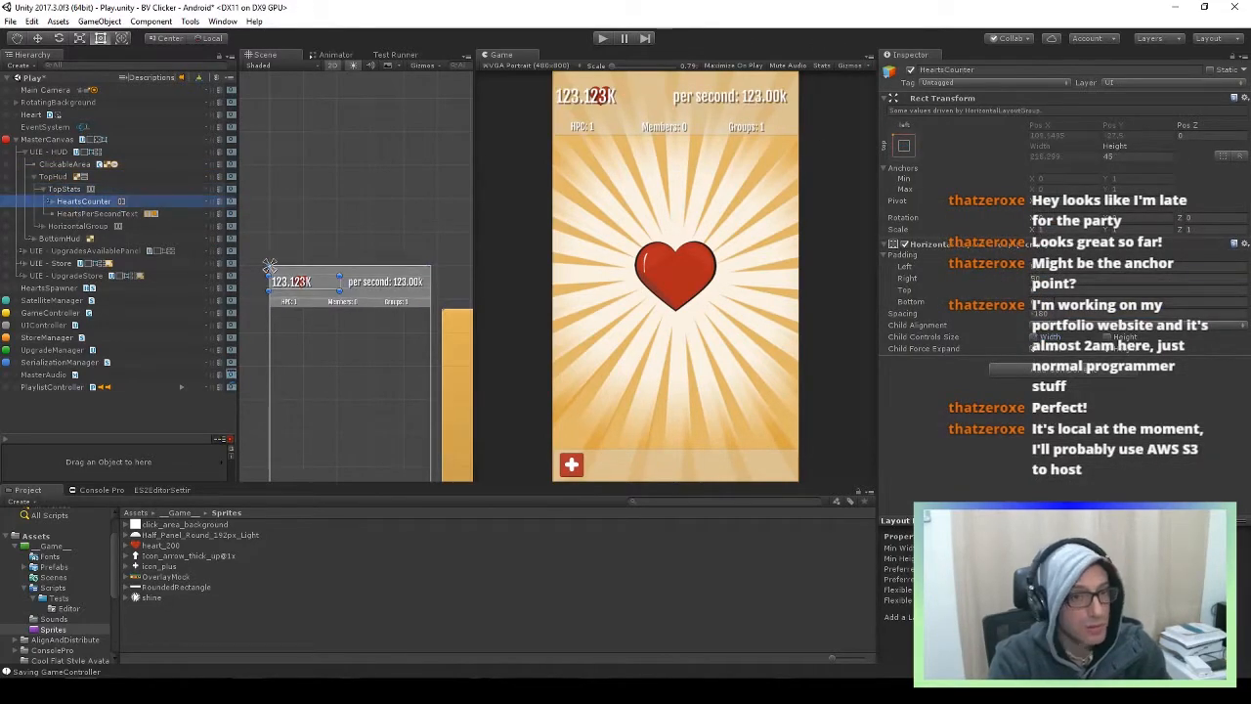
click(1050, 314)
text(0)
click(52, 202)
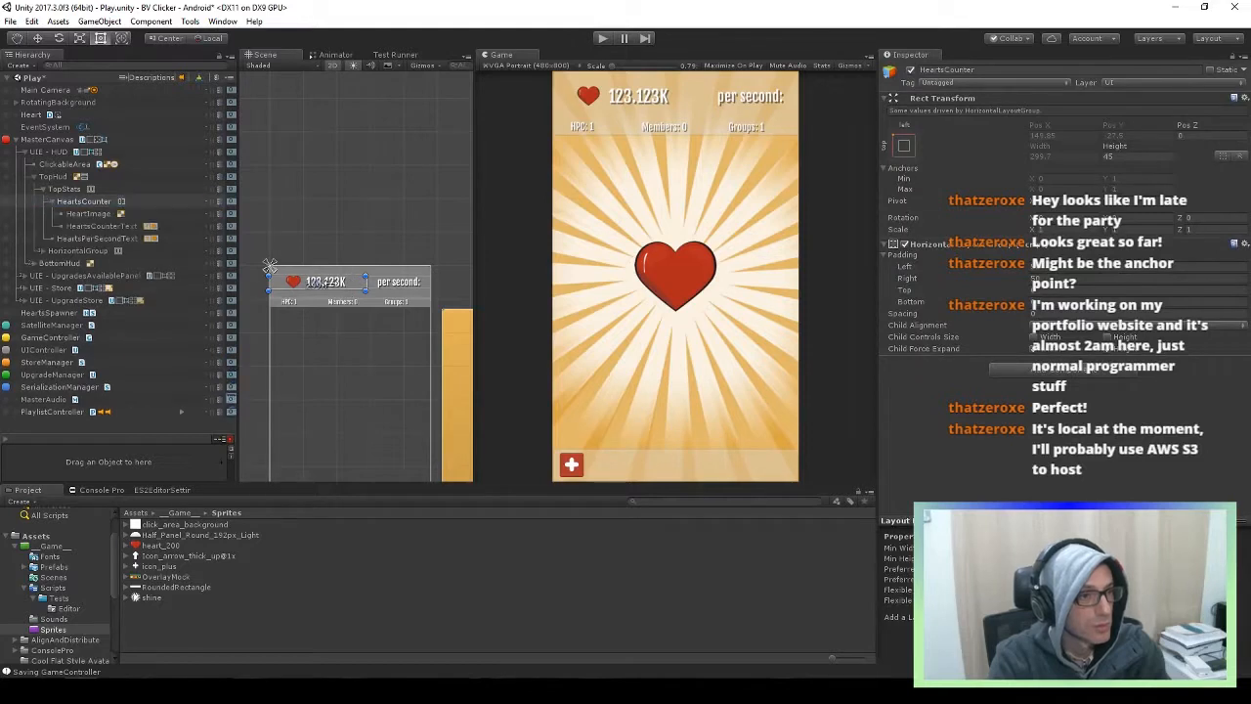
Set HeartsPerSecondText's font size to 35 and its text to "Per Second: 123.00K"
click(101, 225)
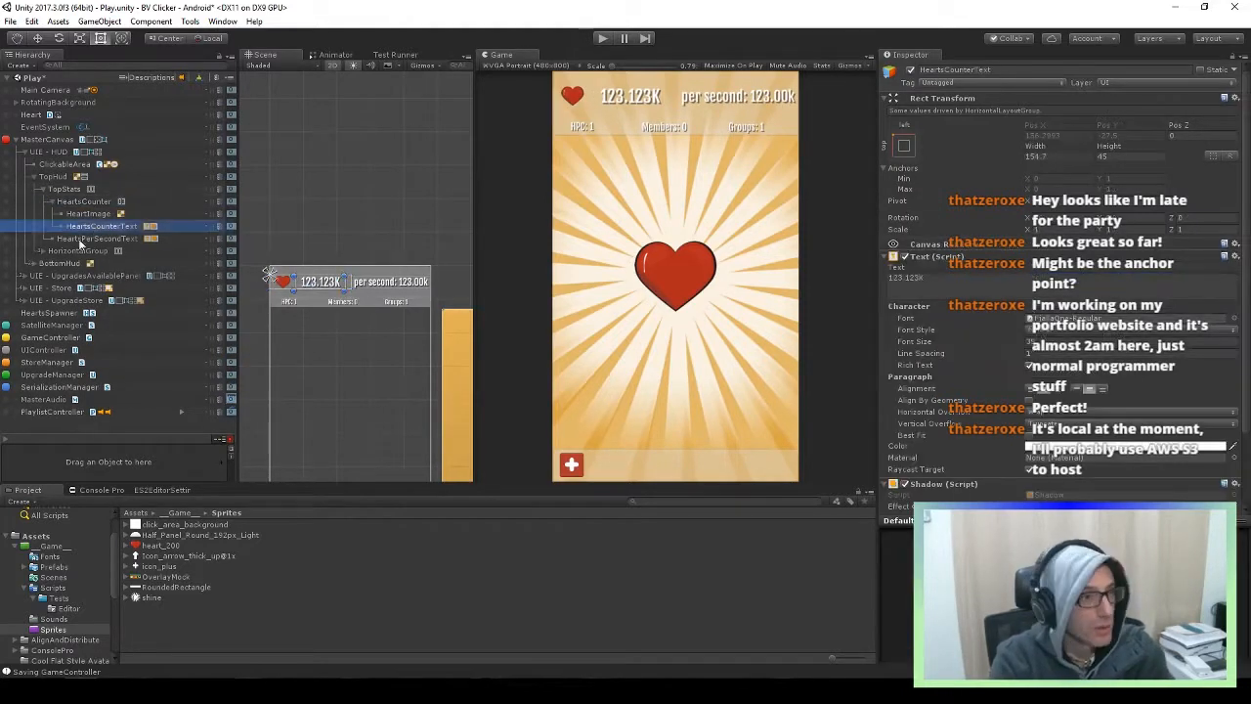
click(97, 239)
click(1064, 341)
text(35)
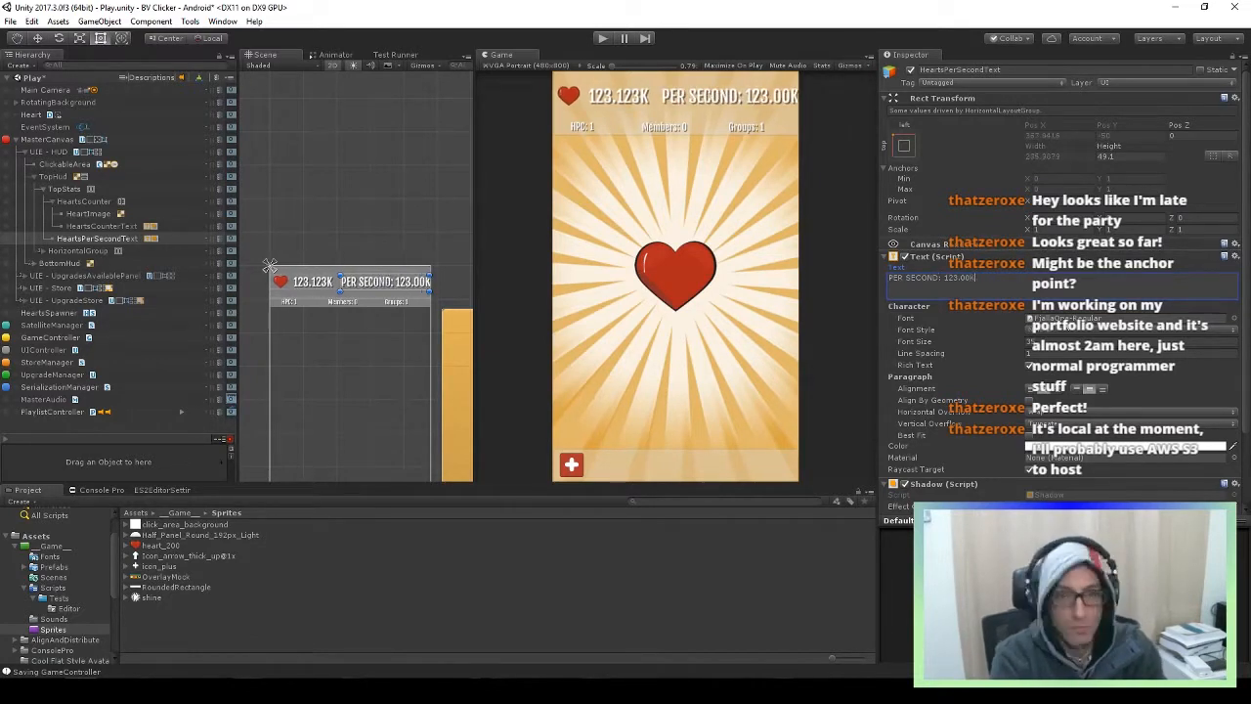
Adjust the horizontal padding of TopStats and HeartsCounter
click(52, 201)
click(64, 189)
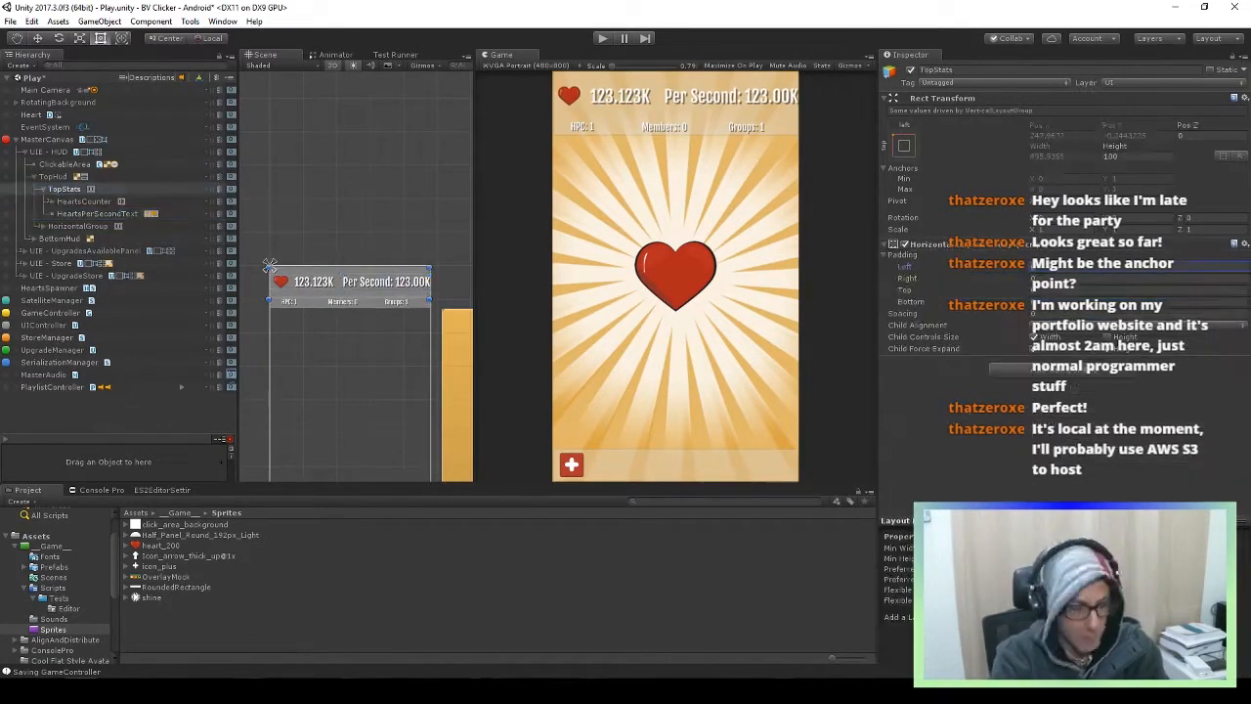
key(Down)
key(Right)
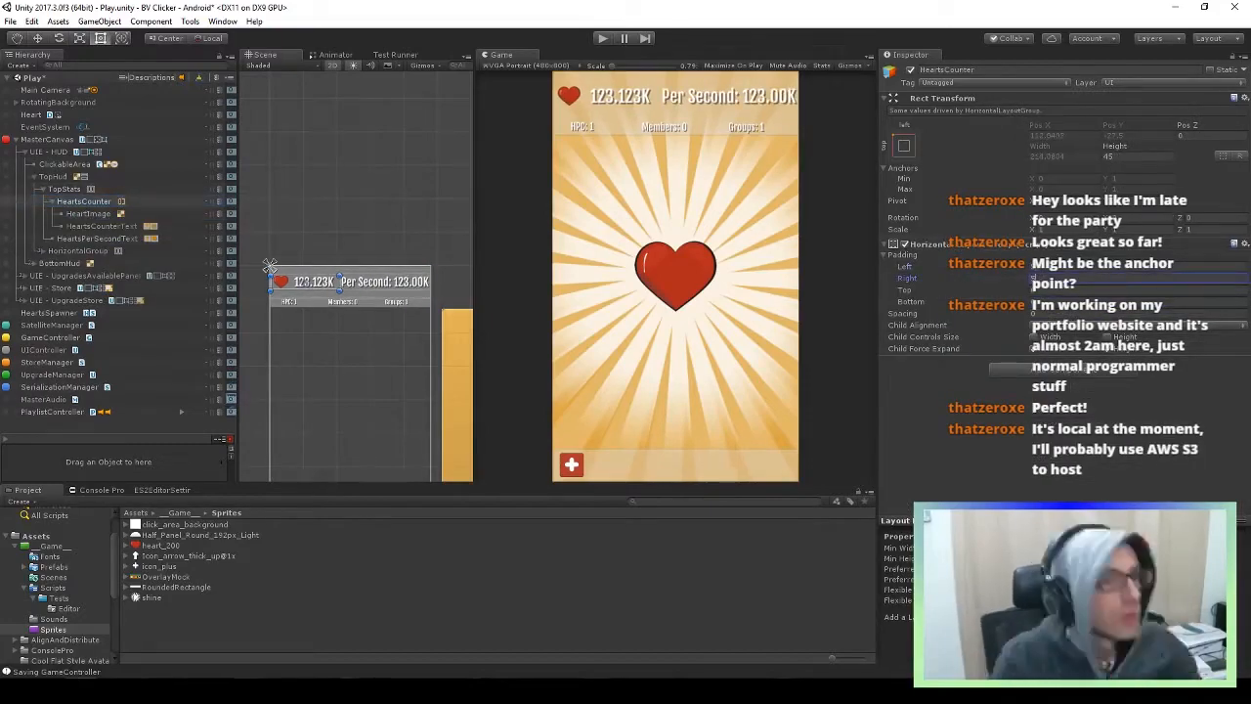
Play-test the single-row top stats at the WSVGA, FWVGA and WVGA portrait resolutions
click(603, 38)
click(518, 66)
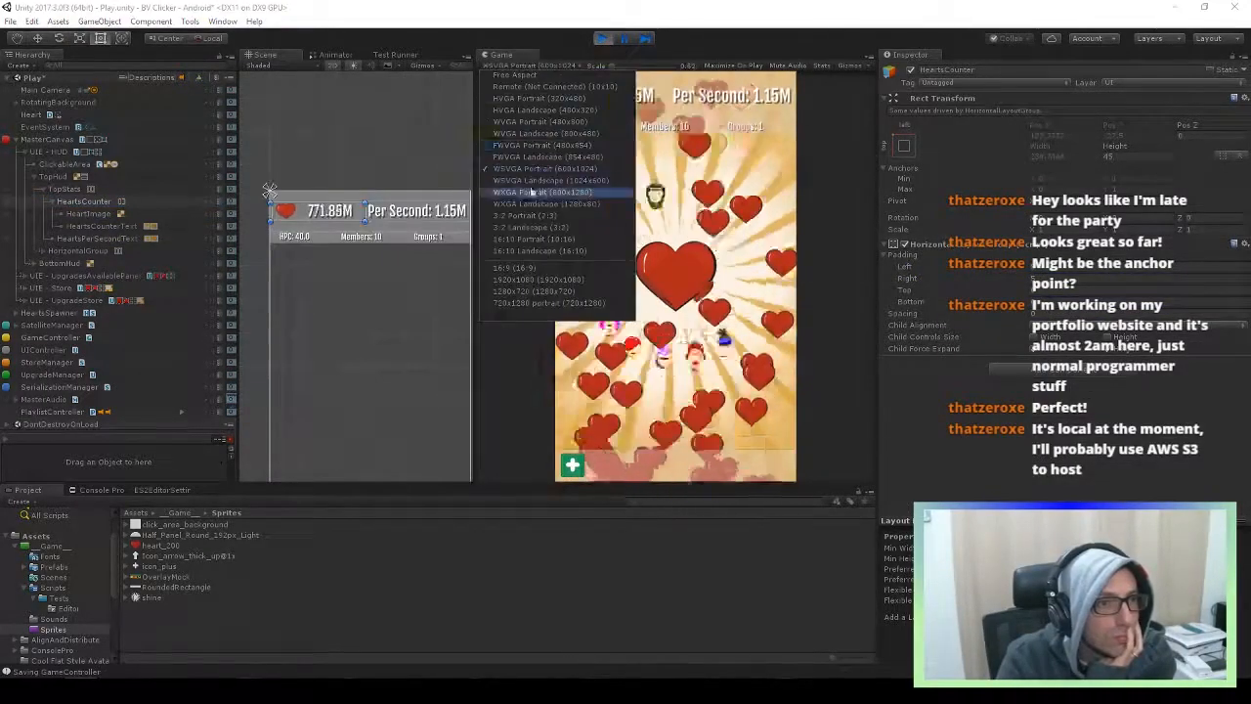
click(533, 144)
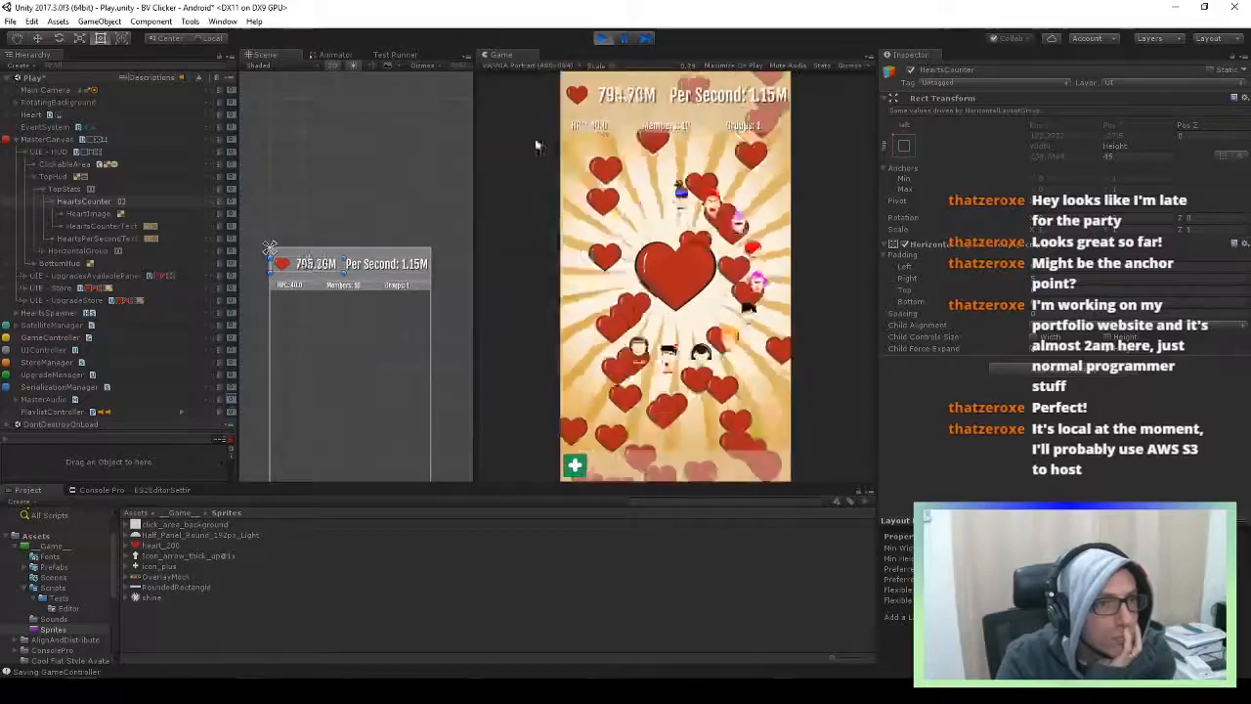
click(518, 65)
click(532, 119)
Try shrinking TopStats to a height of about 52 while the game is playing
click(82, 203)
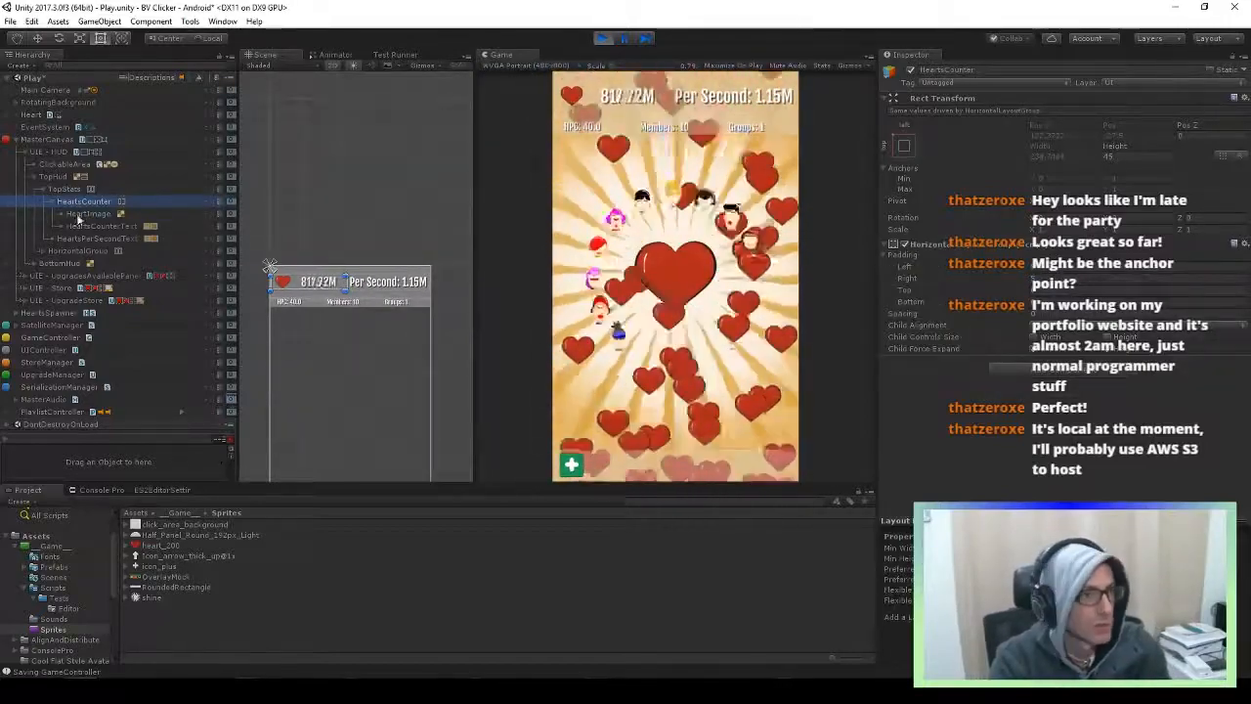
click(64, 187)
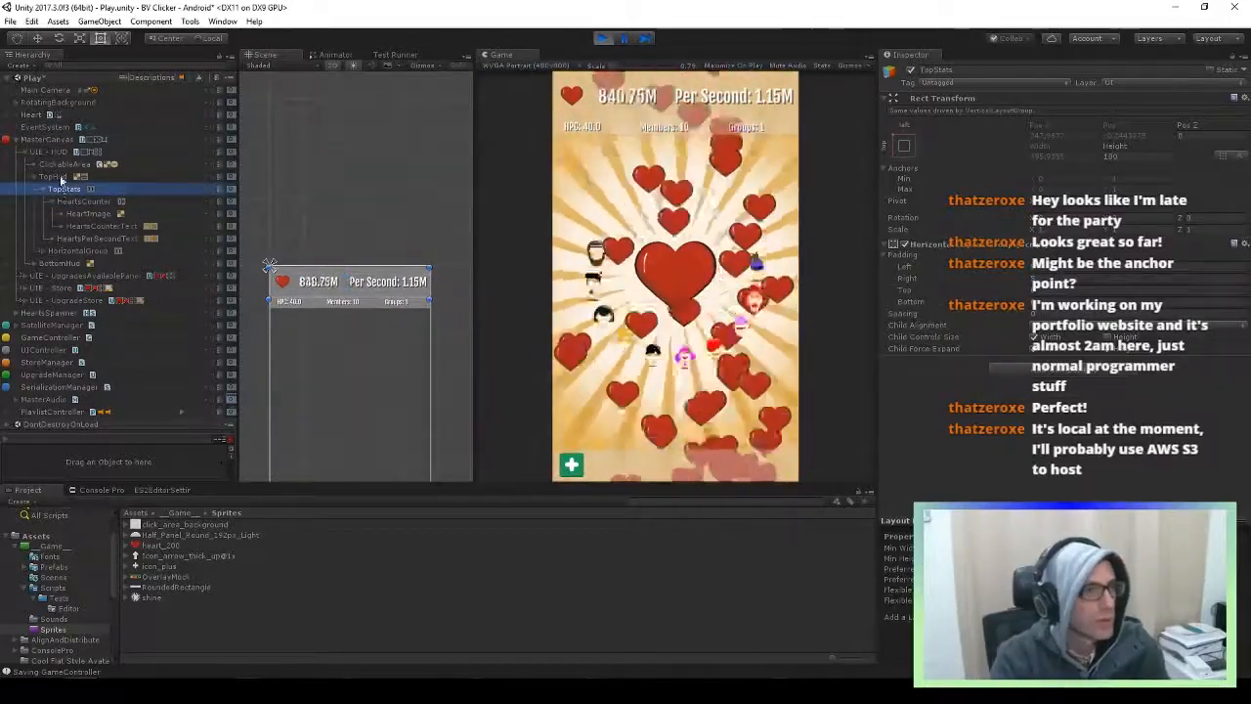
drag(373, 300, 373, 283)
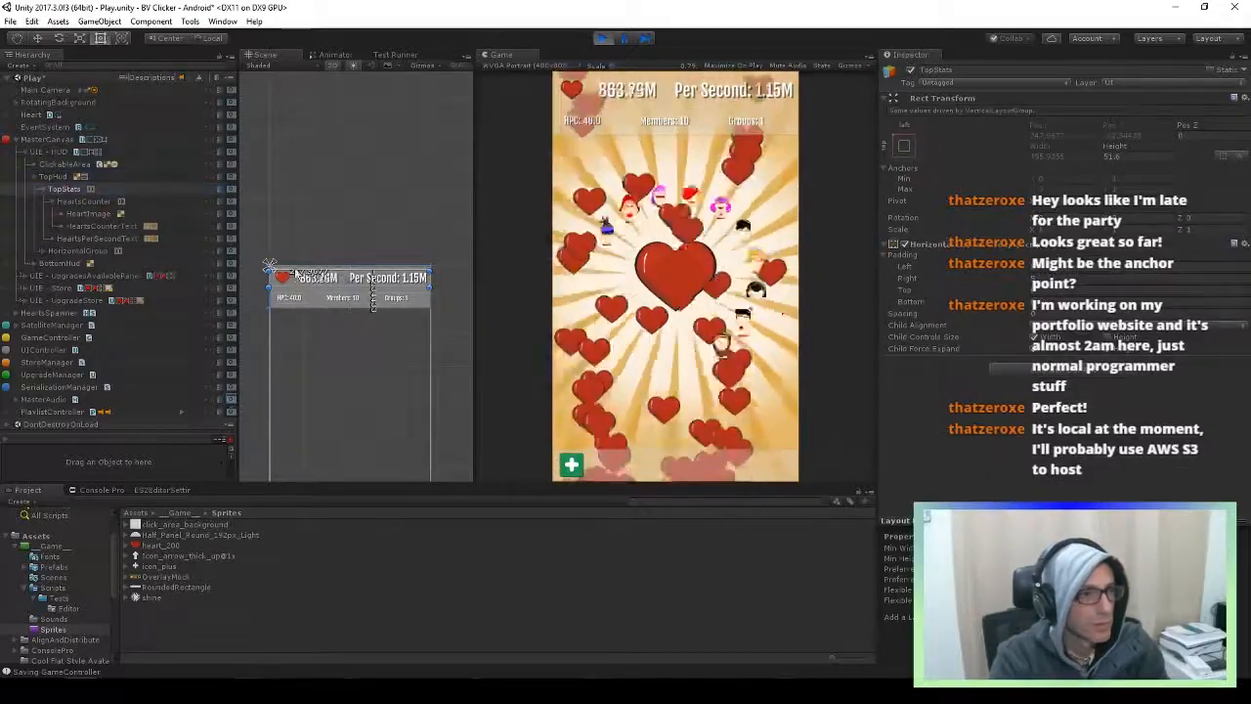
Try an upper child alignment on TopHud's Vertical Layout Group during play, and leave play mode
click(60, 177)
click(1076, 405)
click(1076, 433)
click(63, 188)
click(56, 177)
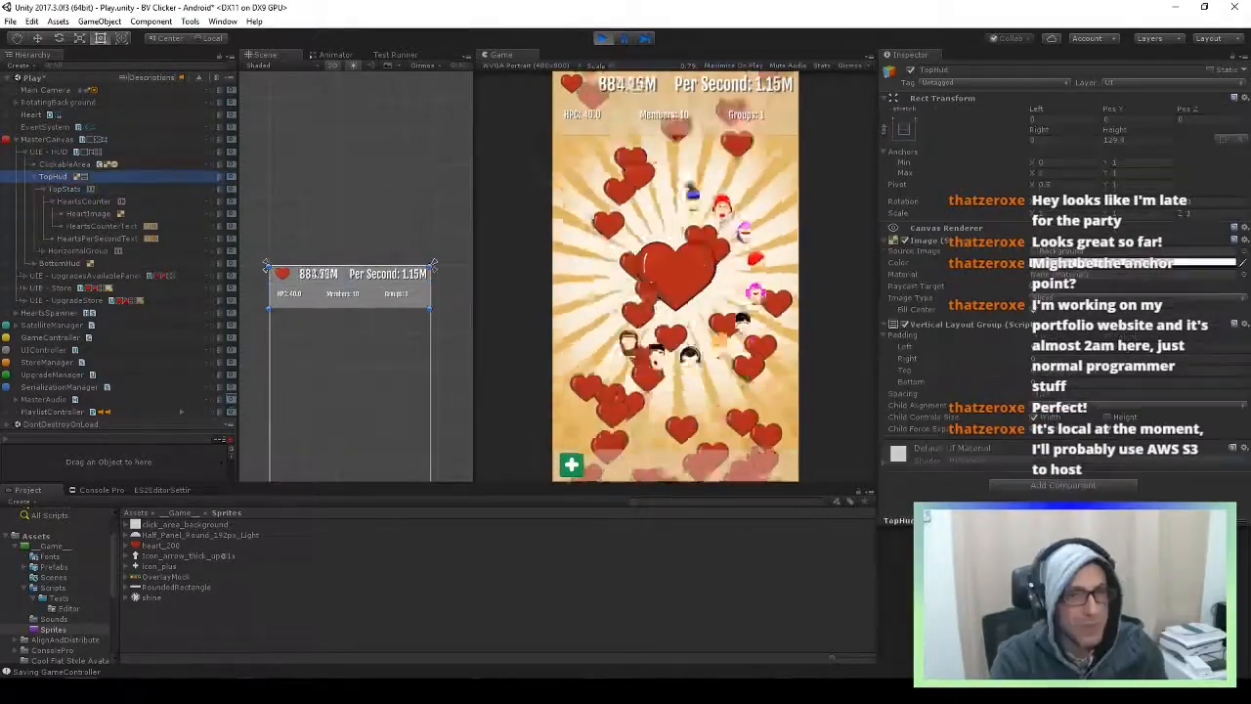
key(ctrl+p)
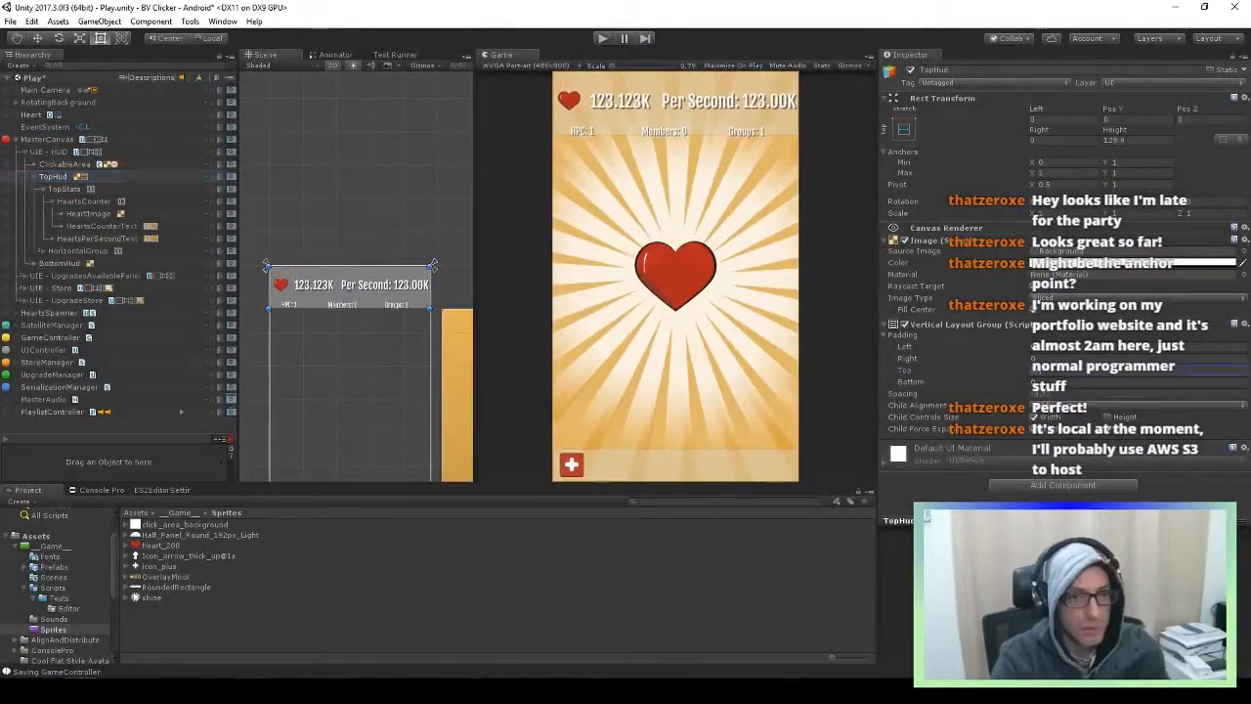
click(63, 189)
click(66, 192)
key(ctrl+z)
key(ctrl+z)
key(ctrl+z)
key(ctrl+z)
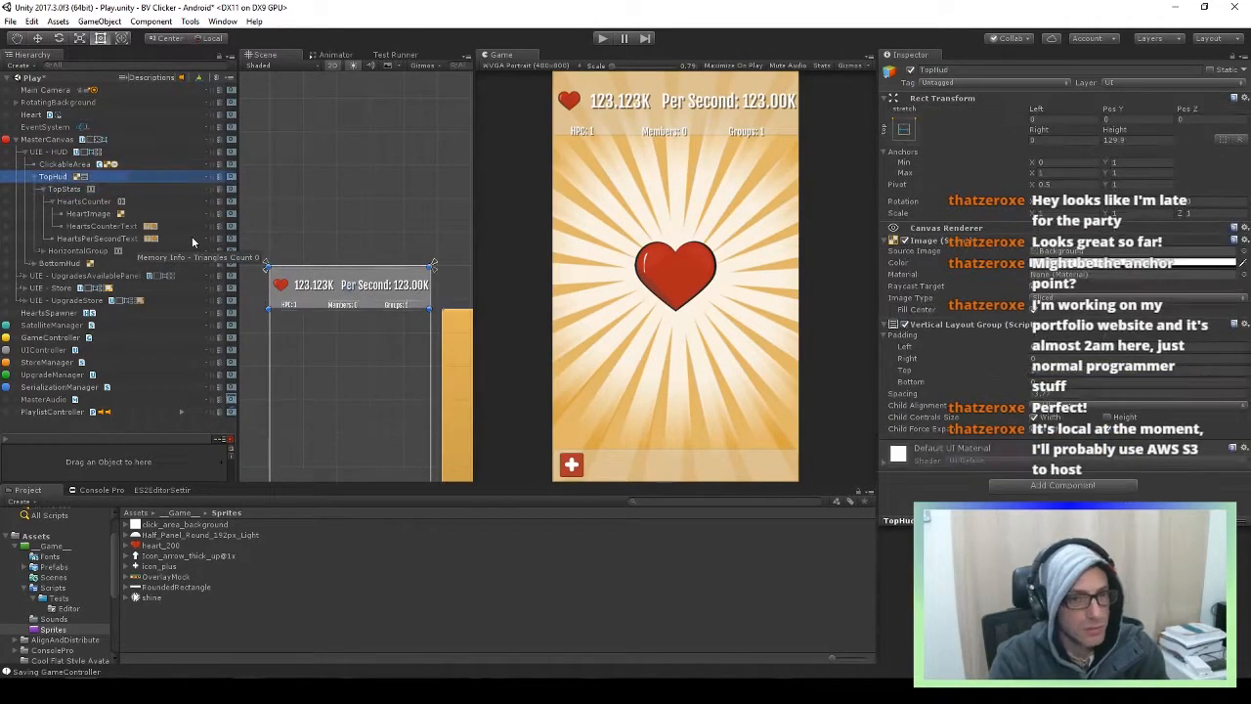
Shrink TopStats to a height of about 60 after trying and undoing an upper child alignment on it
click(71, 192)
click(1094, 325)
click(1099, 354)
click(309, 285)
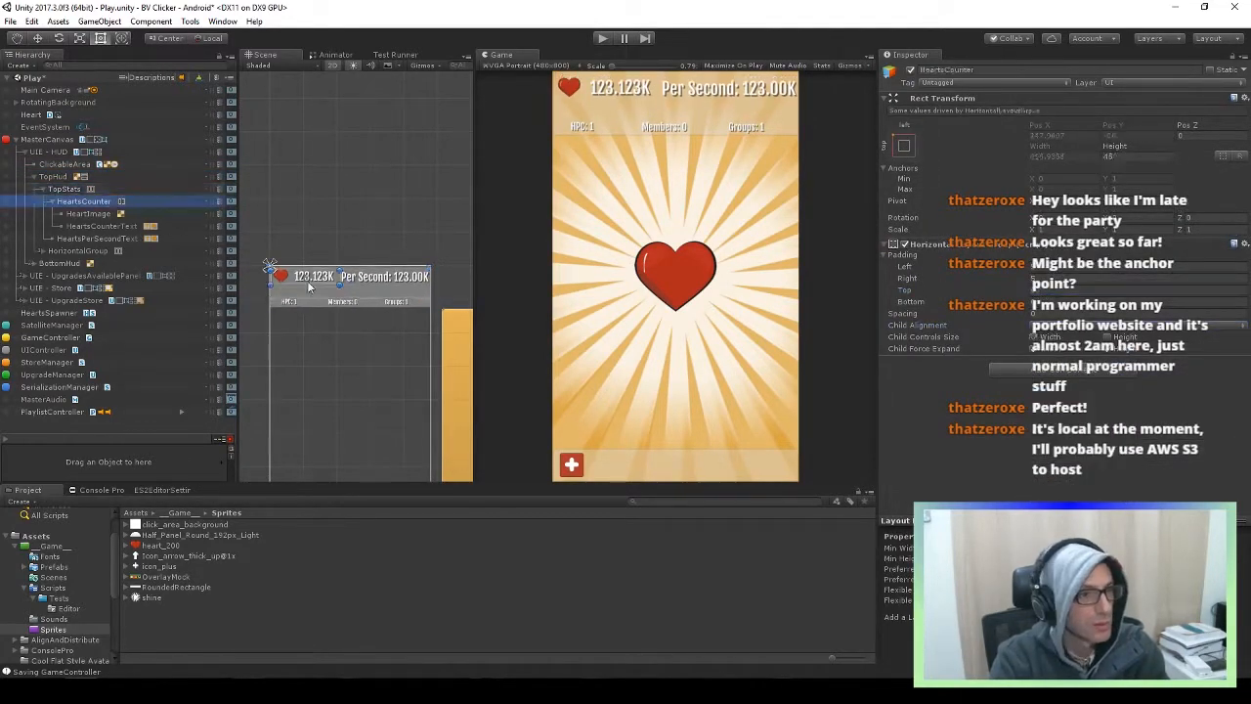
click(54, 177)
key(ctrl+z)
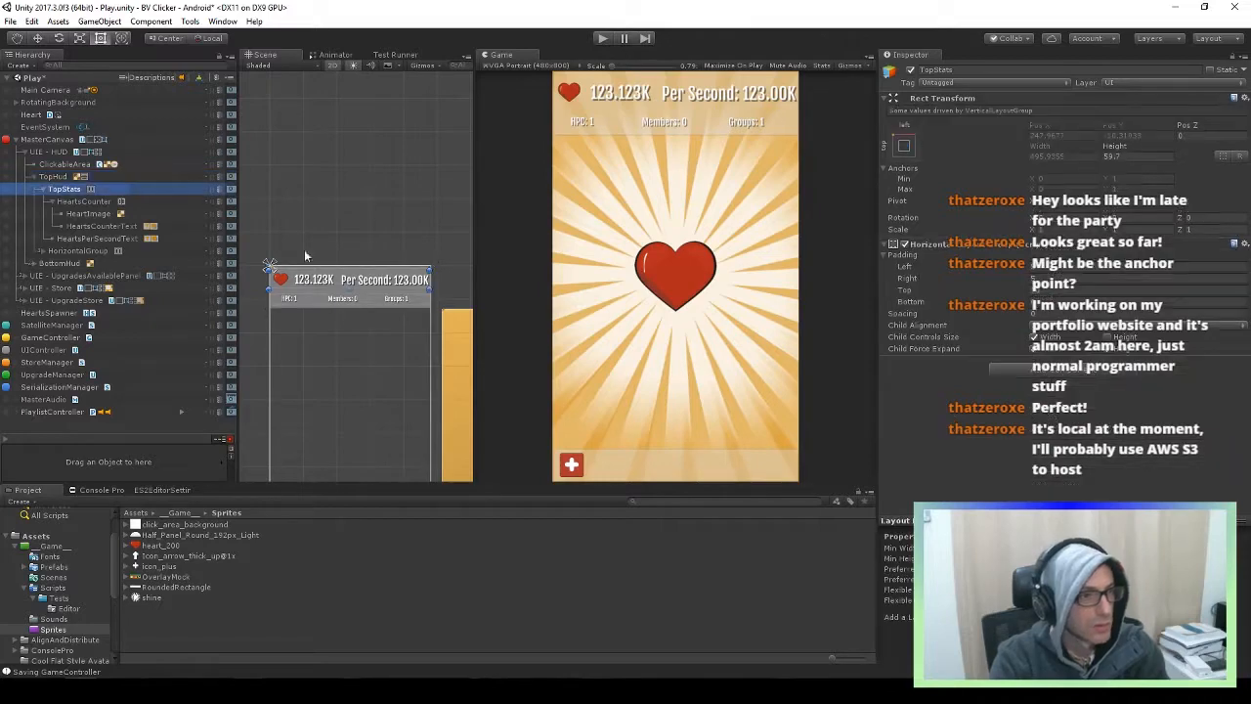
Collapse HeartsCounter and TopStats in the hierarchy, and rename HorizontalGroup to BottomStats
click(50, 201)
click(44, 190)
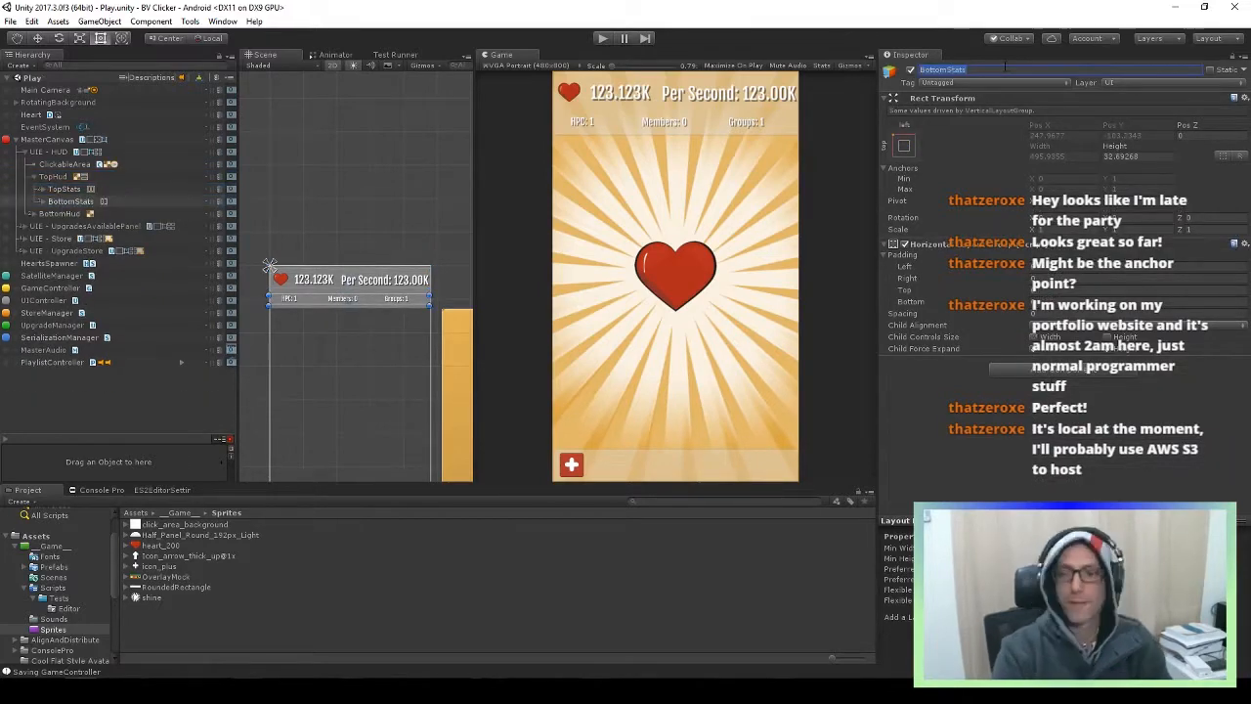
Play the game and preview the top HUD in several portrait resolutions up to 16:10 Portrait, returning to WVGA Portrait (480x800)
click(64, 187)
key(ctrl+p)
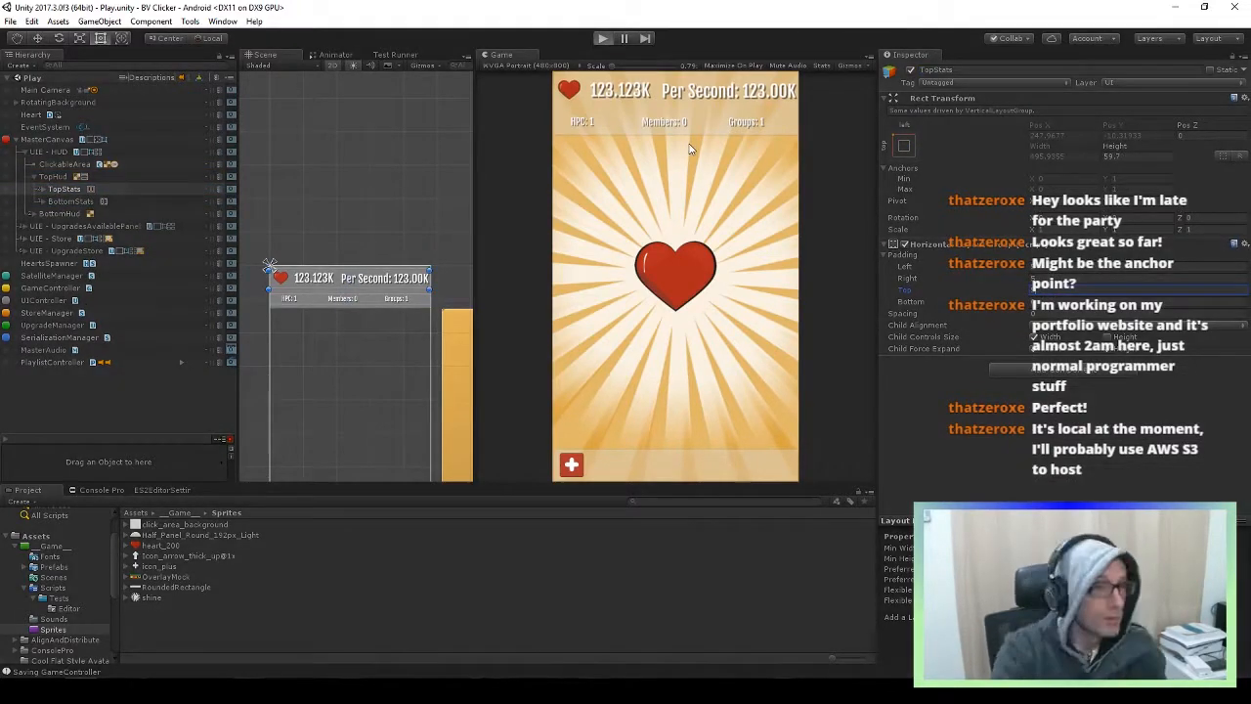
click(529, 66)
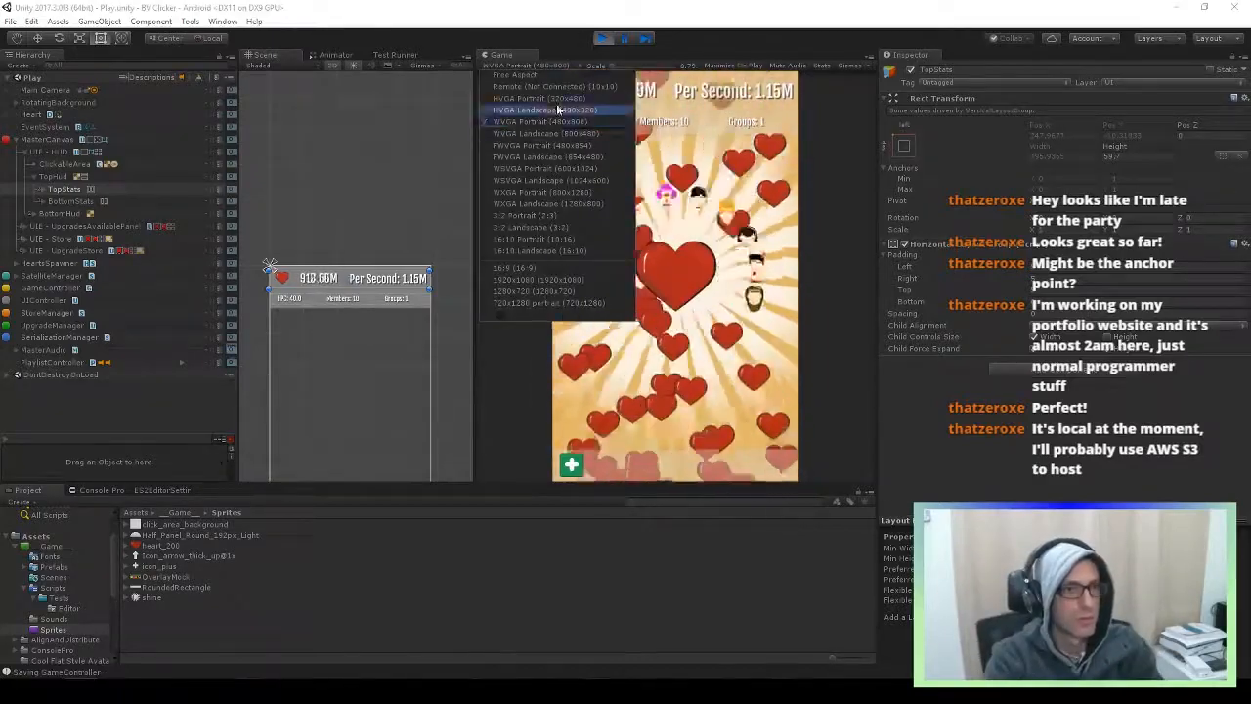
click(533, 146)
click(530, 66)
click(530, 169)
click(528, 192)
click(528, 66)
click(525, 216)
click(526, 66)
click(520, 238)
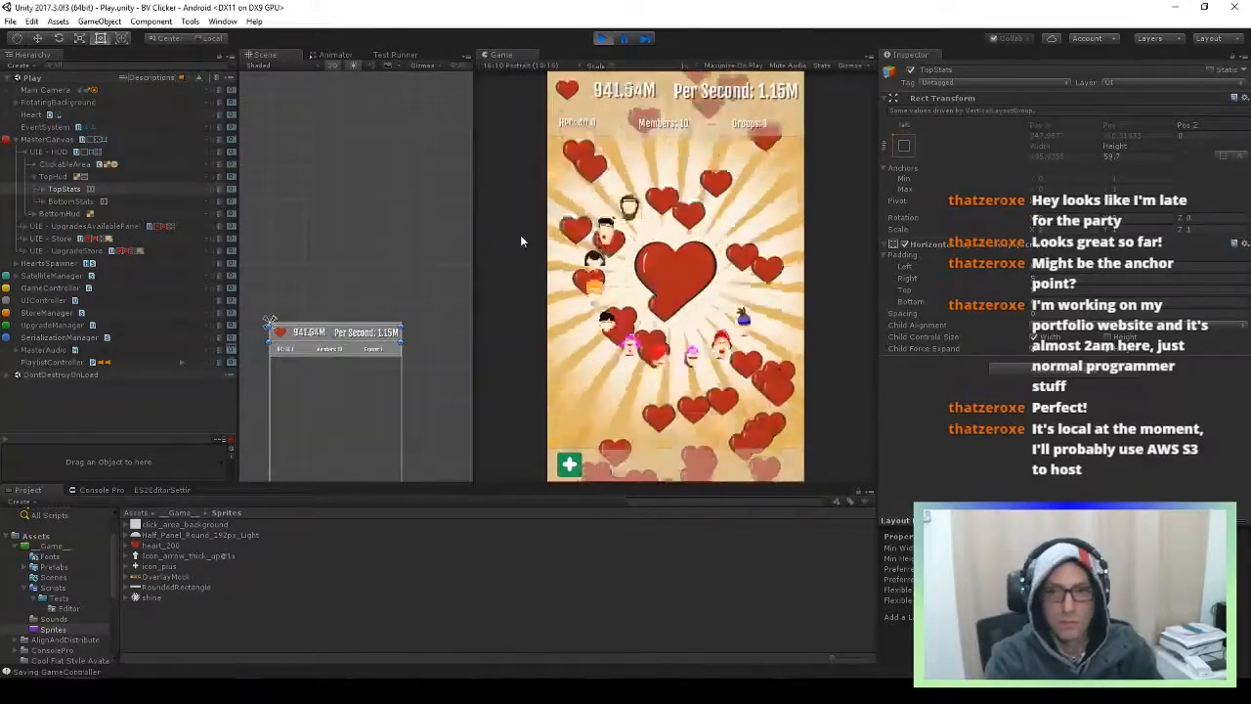
click(526, 67)
click(536, 121)
Expand TopStats and HeartsCounter, leave play mode, and open the options of HeartsCounter's Horizontal Layout Group
click(40, 189)
click(74, 202)
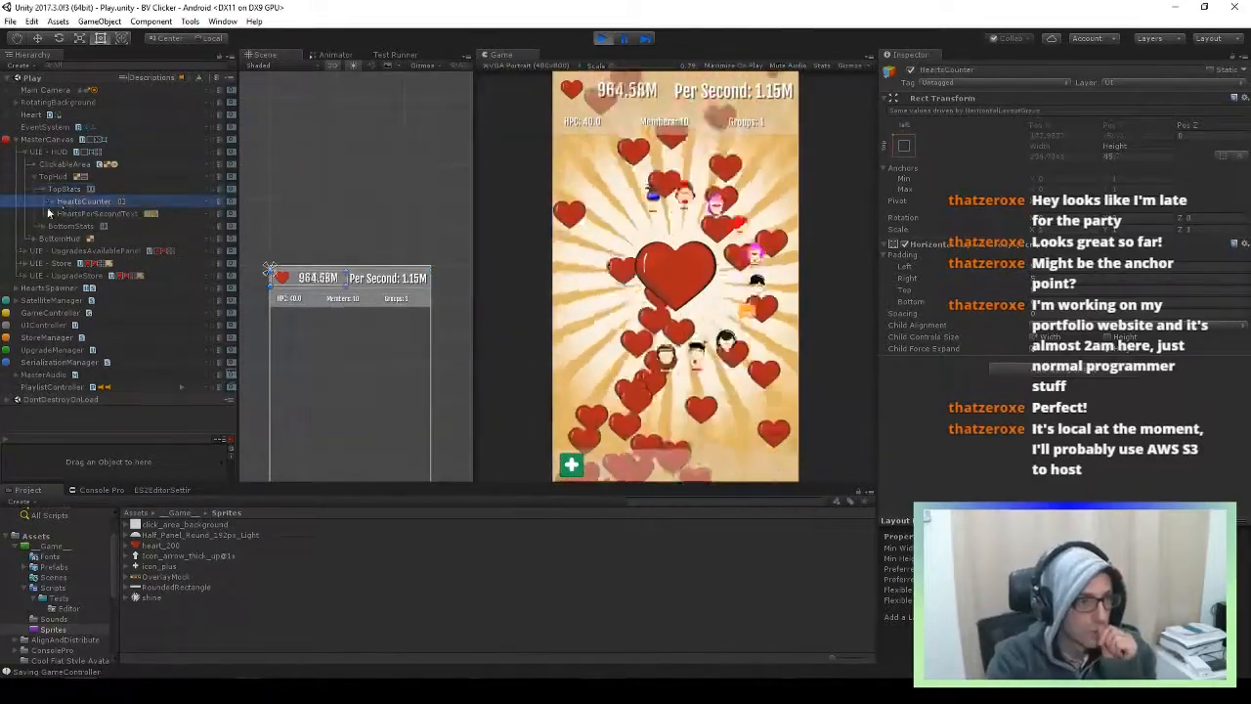
key(Right)
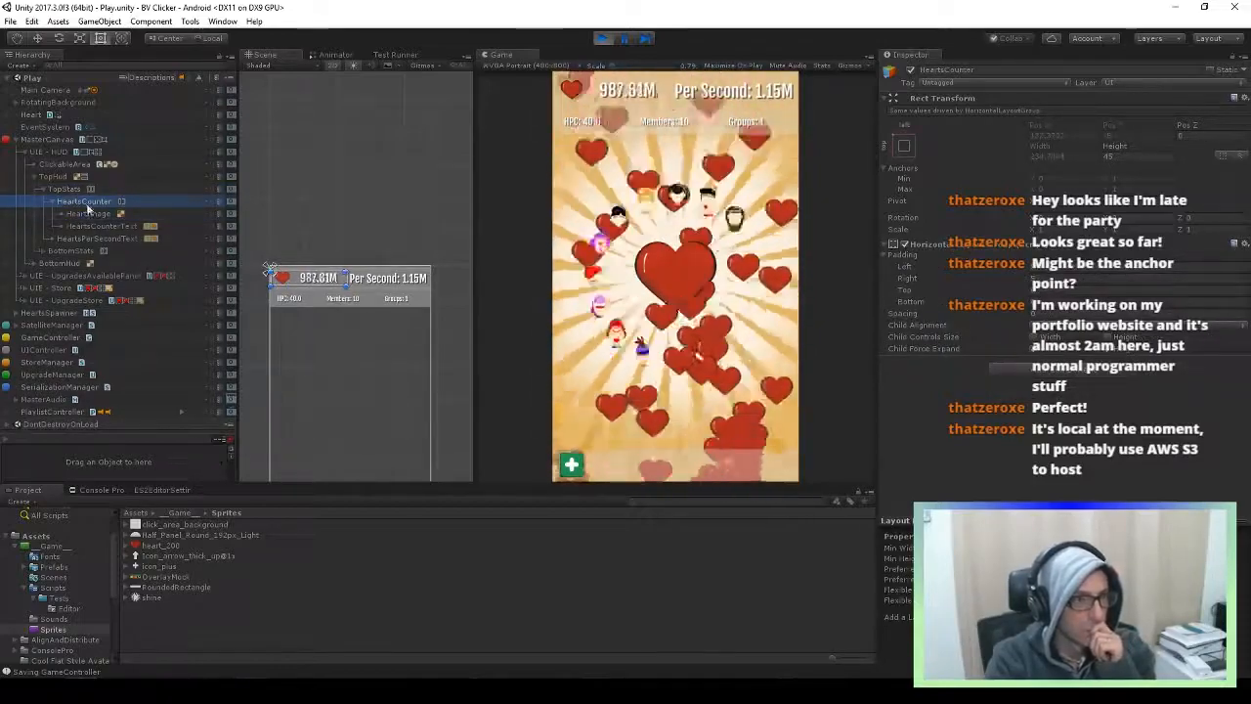
click(603, 39)
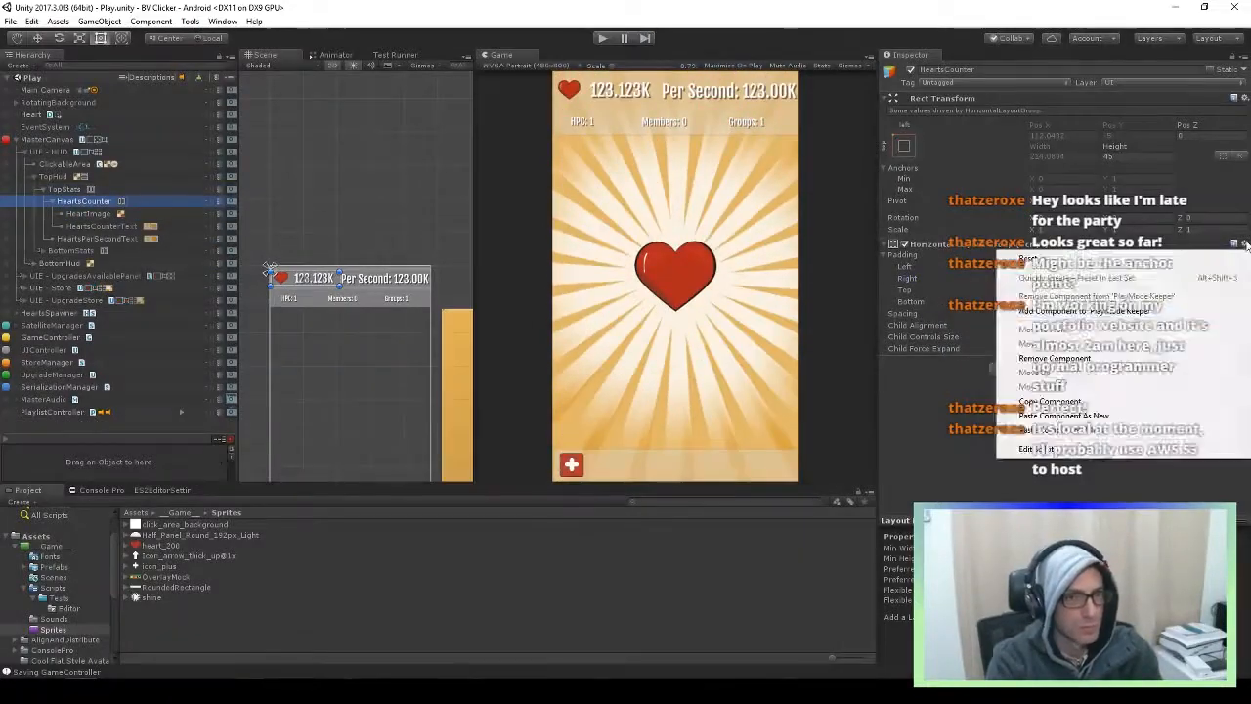
Play-test the top HUD while buying Tier10 upgrades in the Recruit panel, and leave play mode
click(604, 39)
click(572, 465)
drag(752, 420, 758, 315)
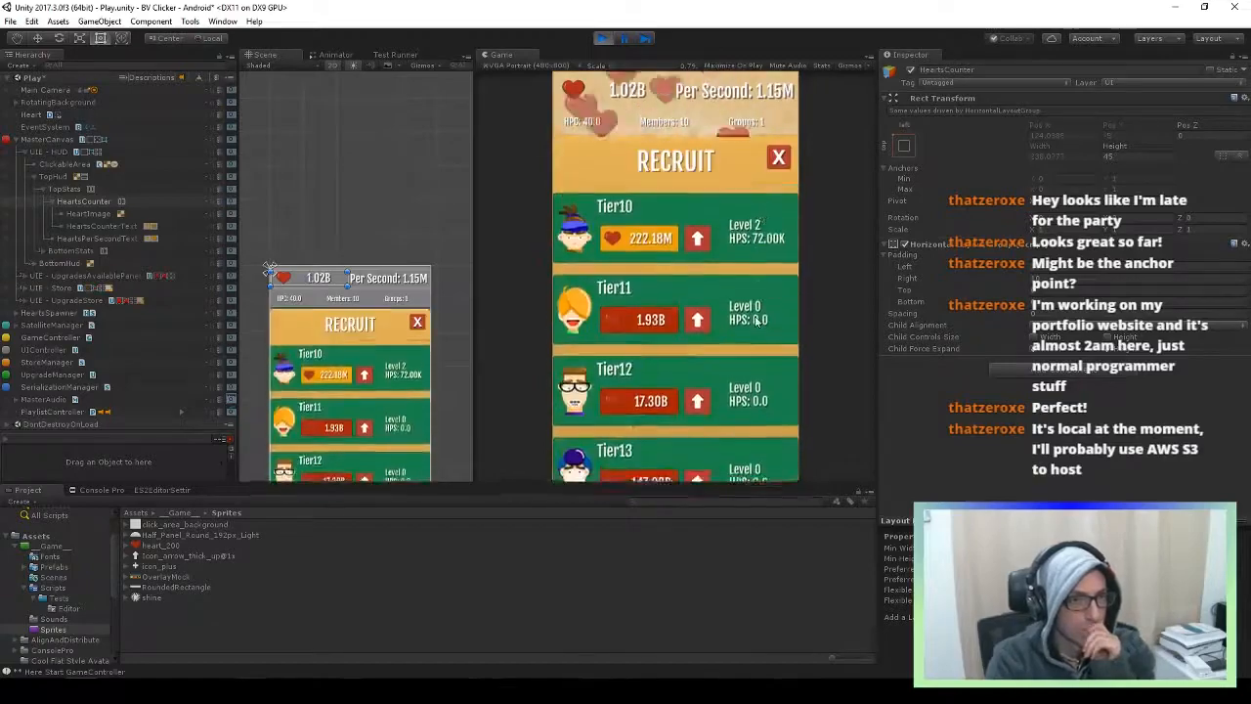
click(697, 252)
click(778, 167)
mouse_move(750, 225)
mouse_down()
mouse_move(749, 335)
mouse_move(753, 245)
mouse_up()
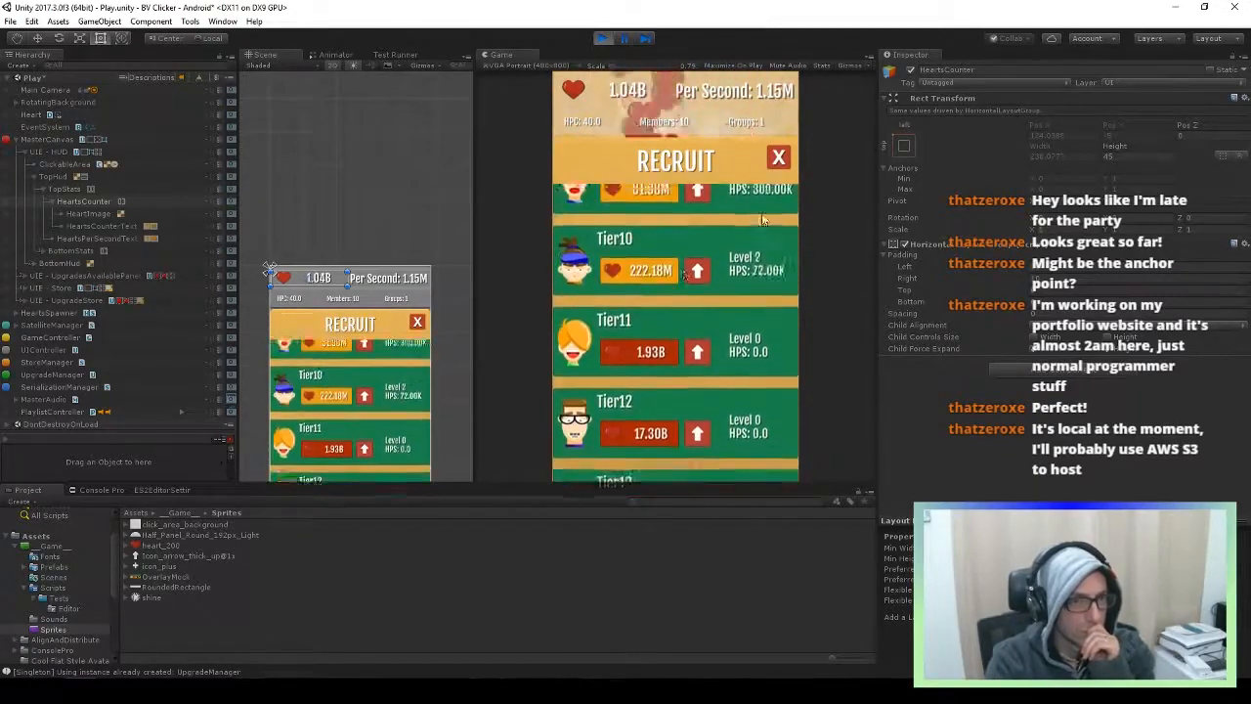
triple_click(650, 261)
click(778, 159)
click(604, 40)
Darken the color of TopHud's background image and play the game with it
click(53, 177)
click(1132, 263)
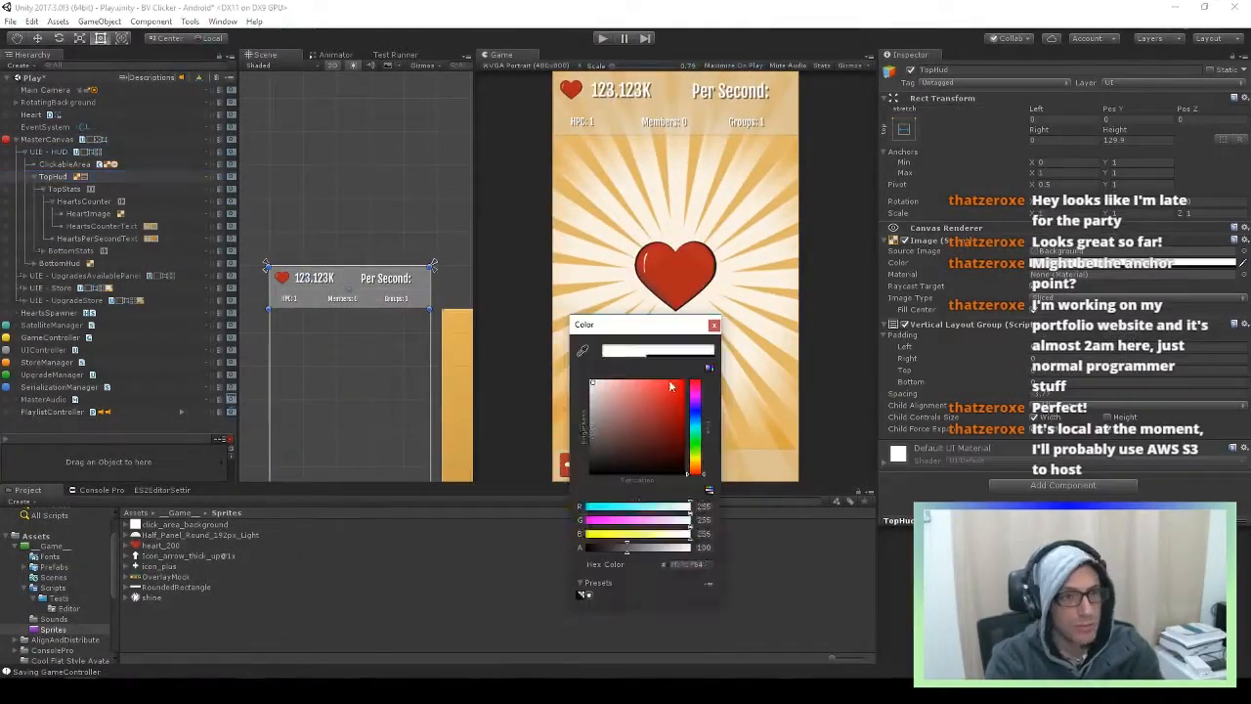
drag(626, 402, 612, 439)
click(715, 325)
click(604, 40)
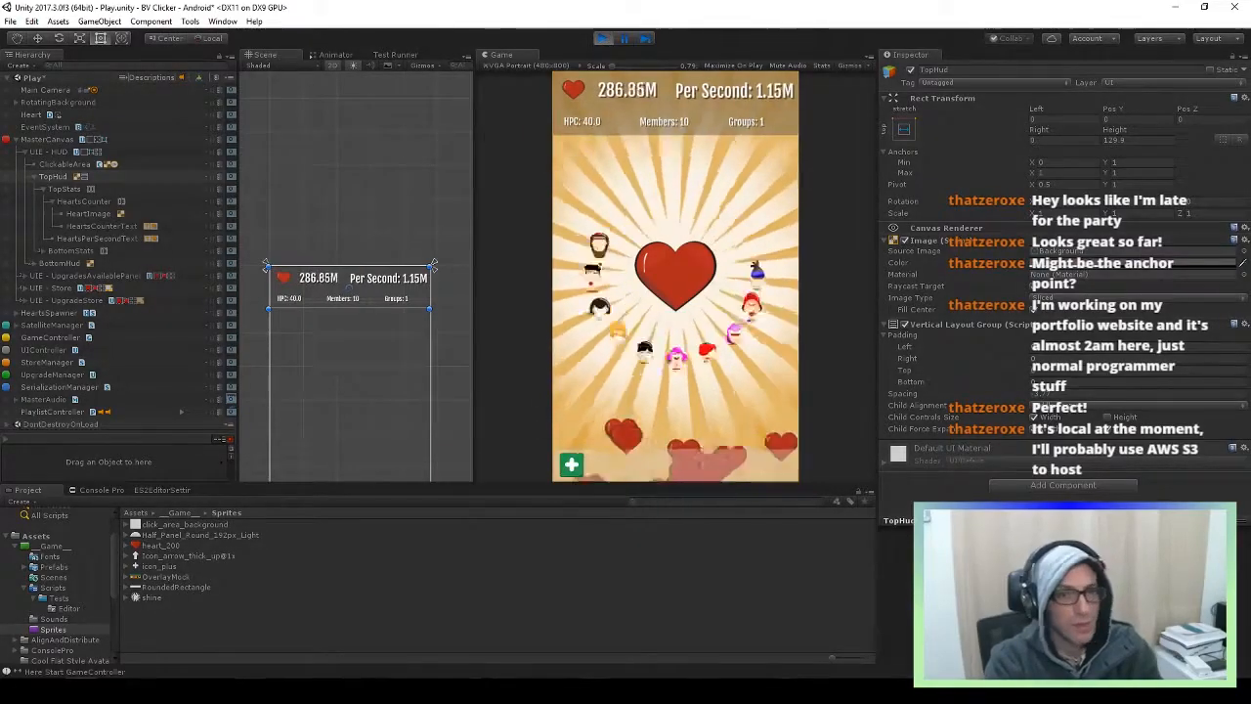
Try a right padding of 5 on TopStats' Horizontal Layout Group
click(48, 178)
click(61, 189)
click(1062, 279)
text(5)
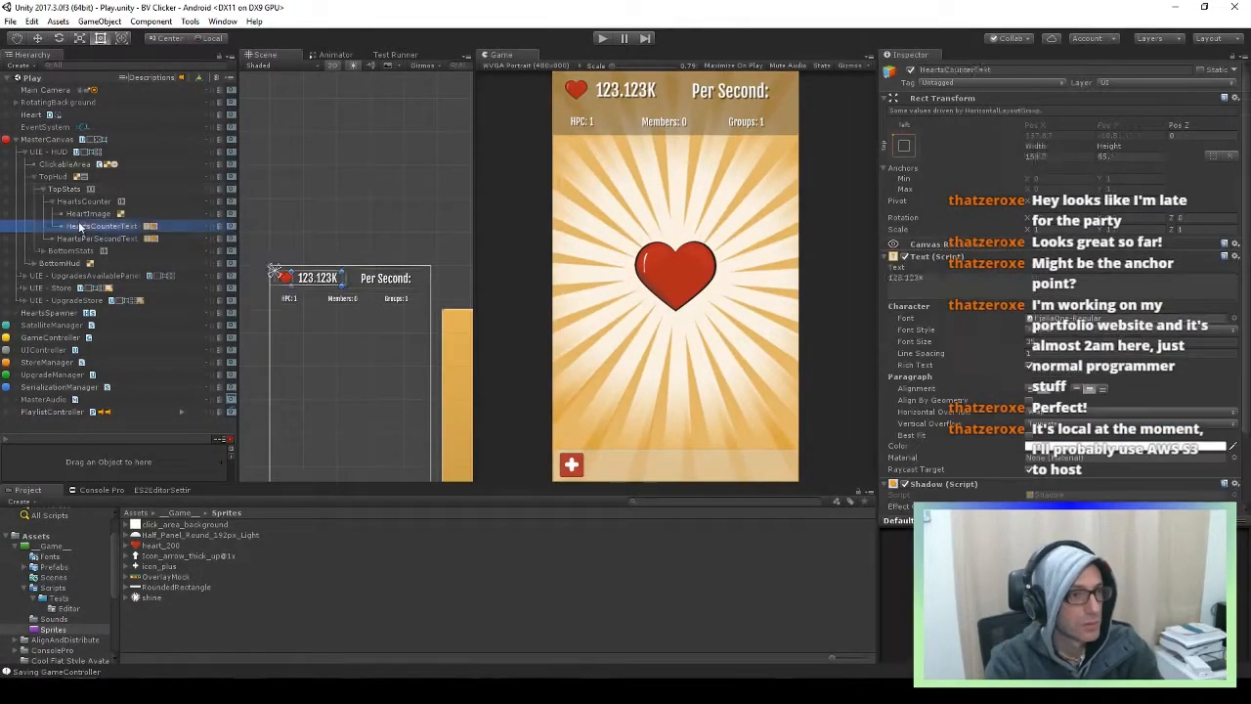
click(60, 188)
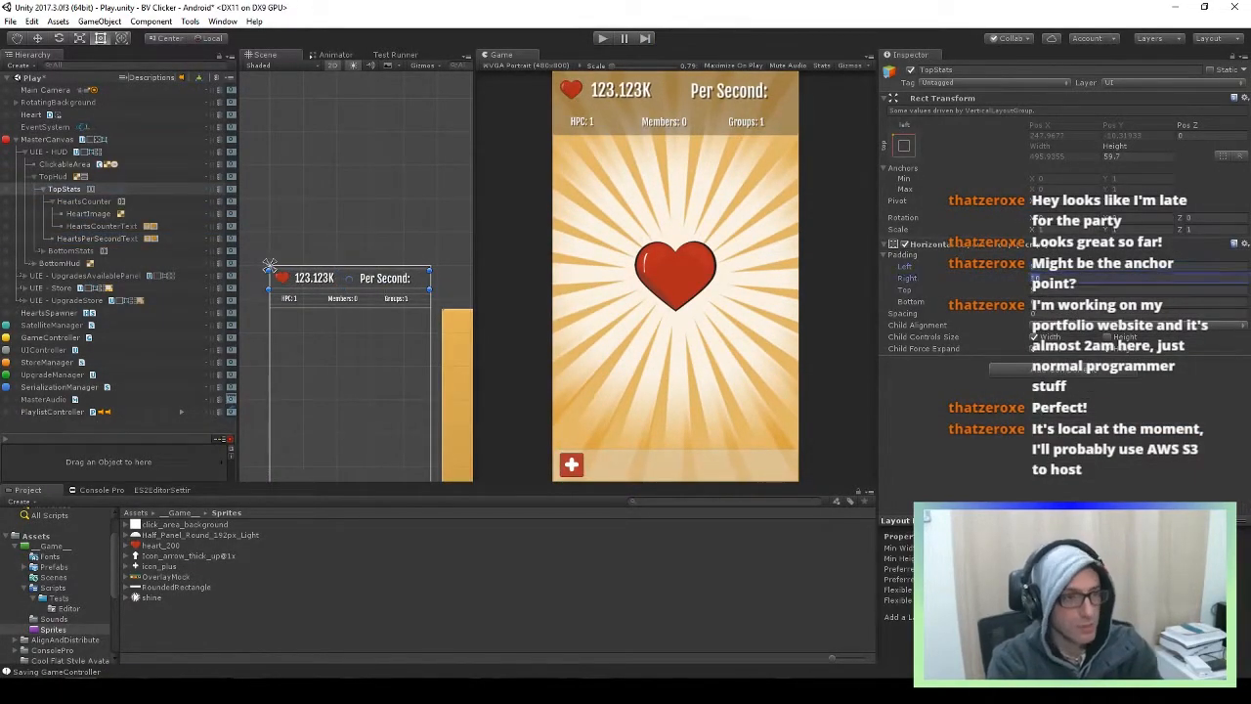
click(67, 201)
click(65, 189)
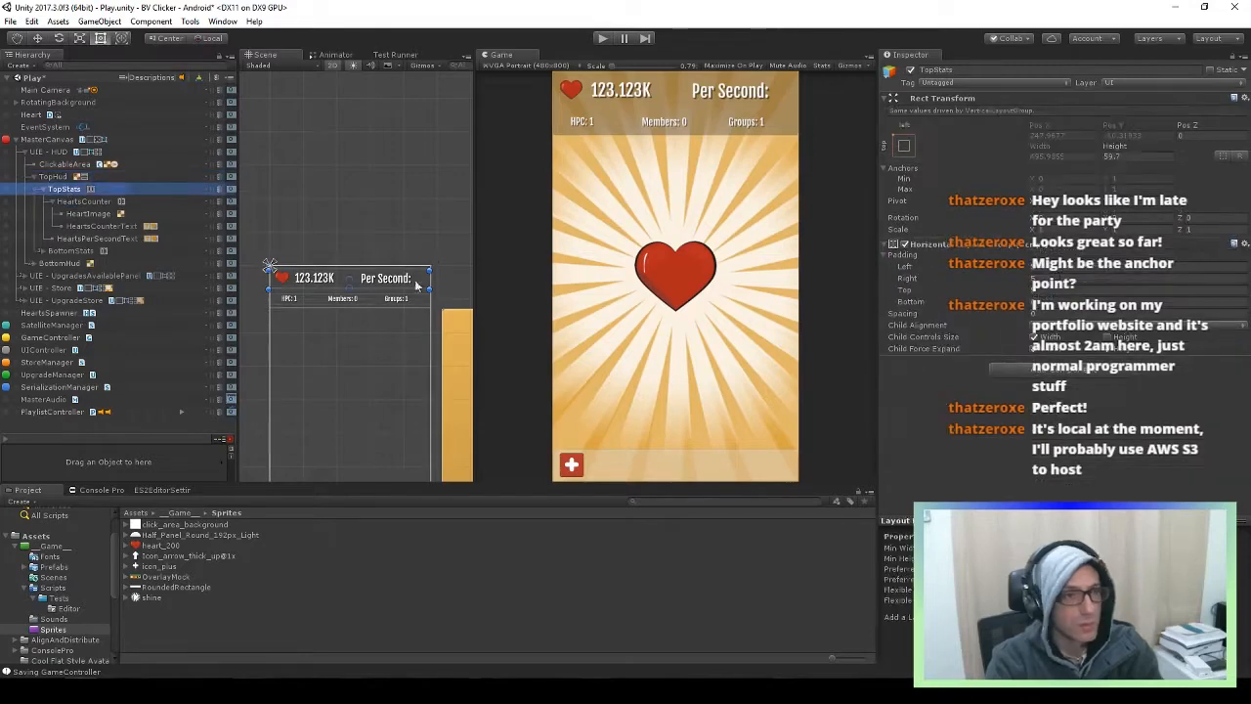
Reduce HeartsPerSecondText's font size and set TopStats' left and right padding to 10
click(91, 239)
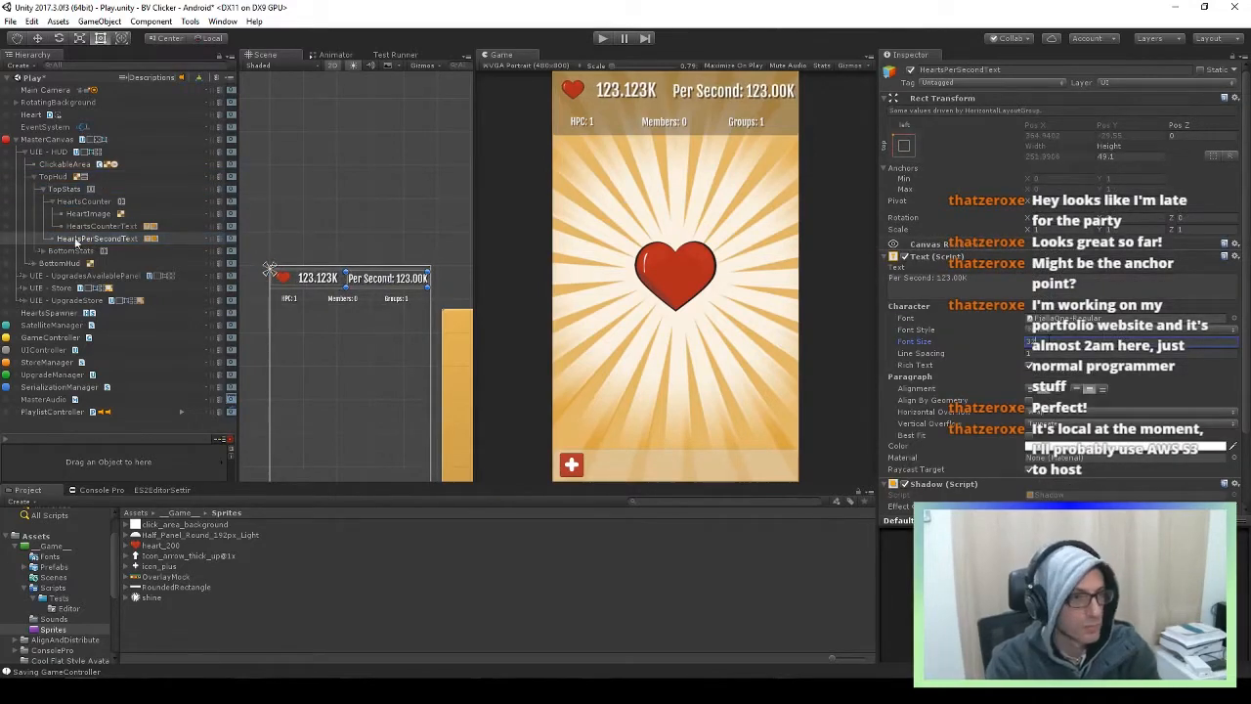
click(65, 188)
click(1075, 279)
text(10)
click(1075, 267)
text(10)
Play-test the padded HUD while buying upgrades in the Recruit panel, and save the scene after leaving play mode
click(602, 38)
click(571, 465)
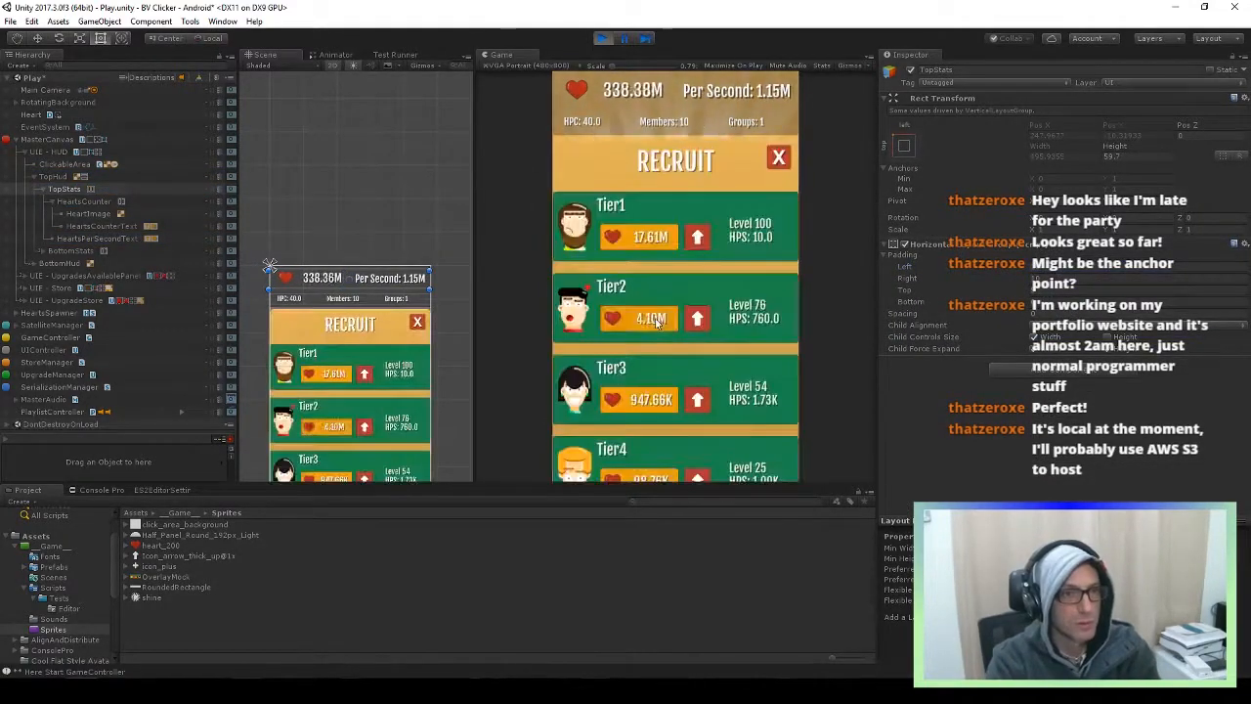
click(659, 323)
click(658, 323)
click(659, 323)
scroll(665, 318, down, 5)
click(696, 318)
click(779, 157)
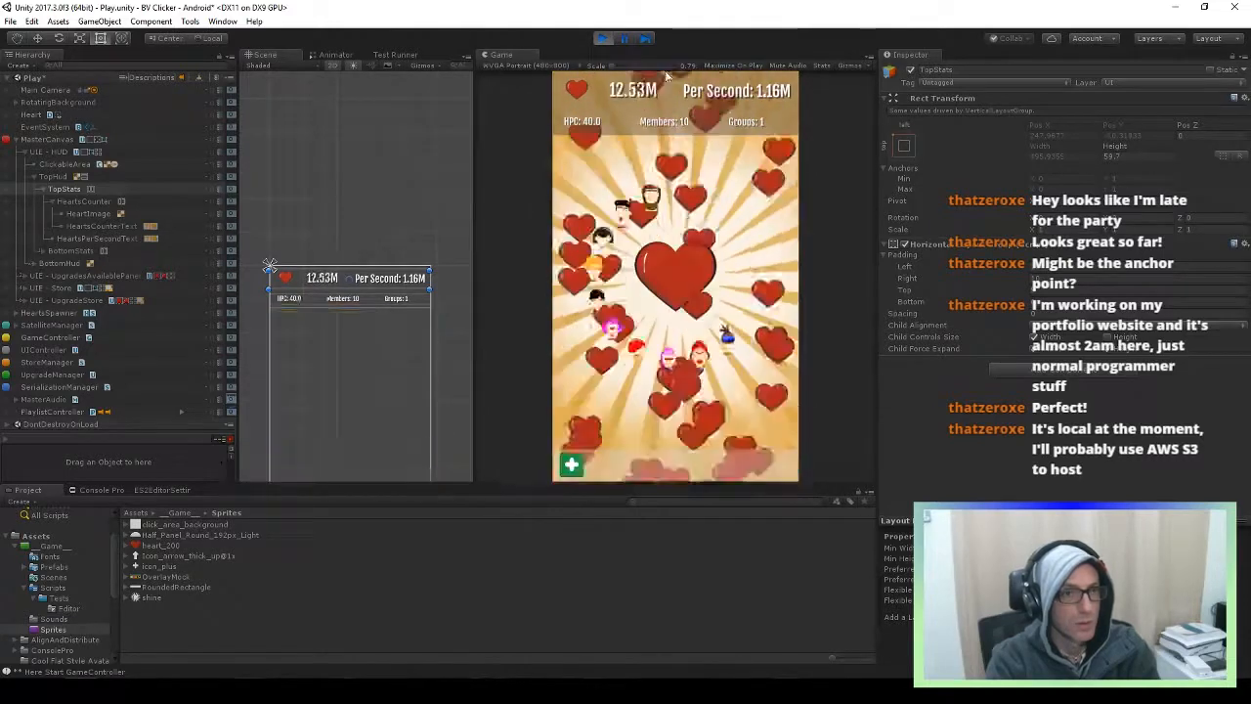
click(602, 38)
key(ctrl+s)
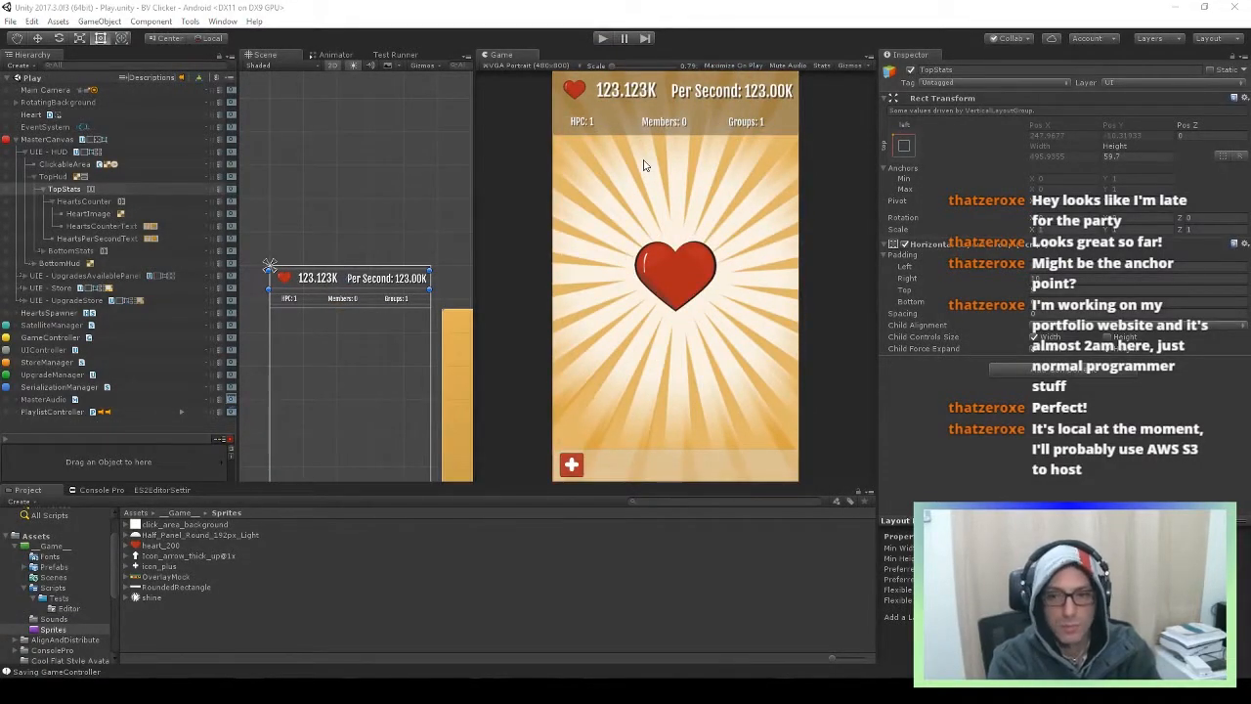
Collapse TopStats, expand BottomStats, and set BottomStats' child alignment to Middle Center
click(43, 189)
click(68, 201)
click(44, 201)
click(80, 214)
click(76, 238)
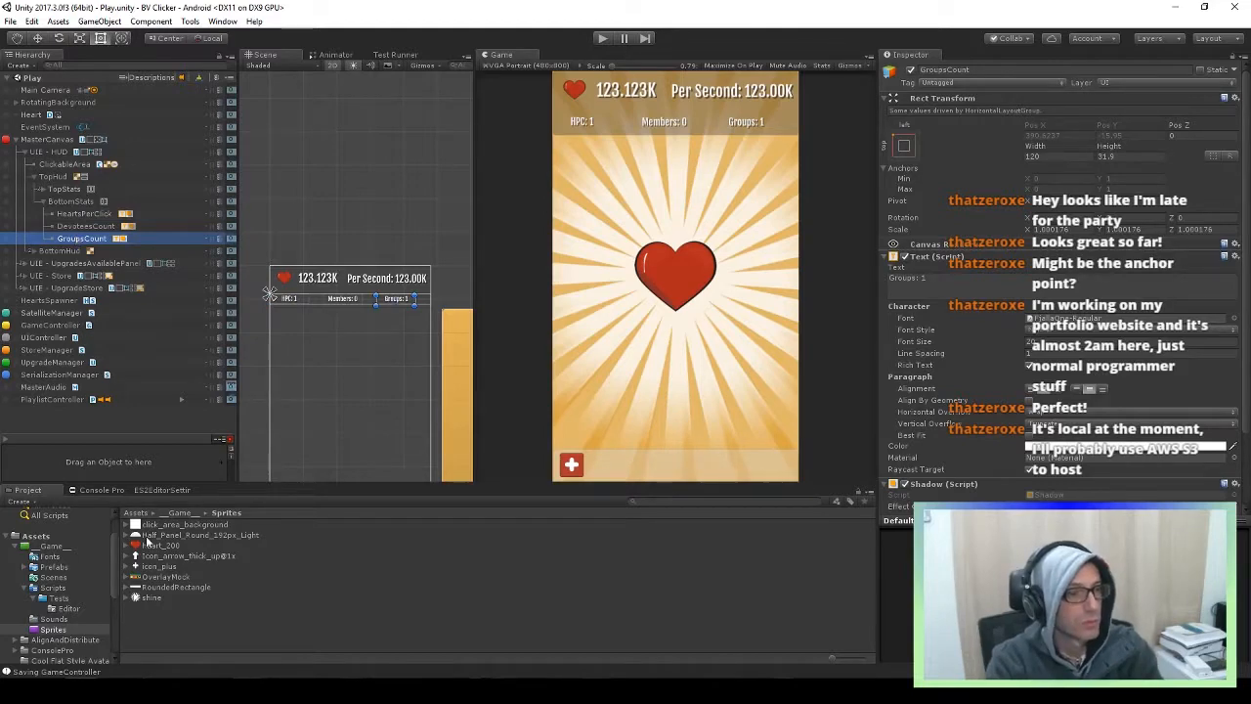
click(69, 201)
click(1054, 325)
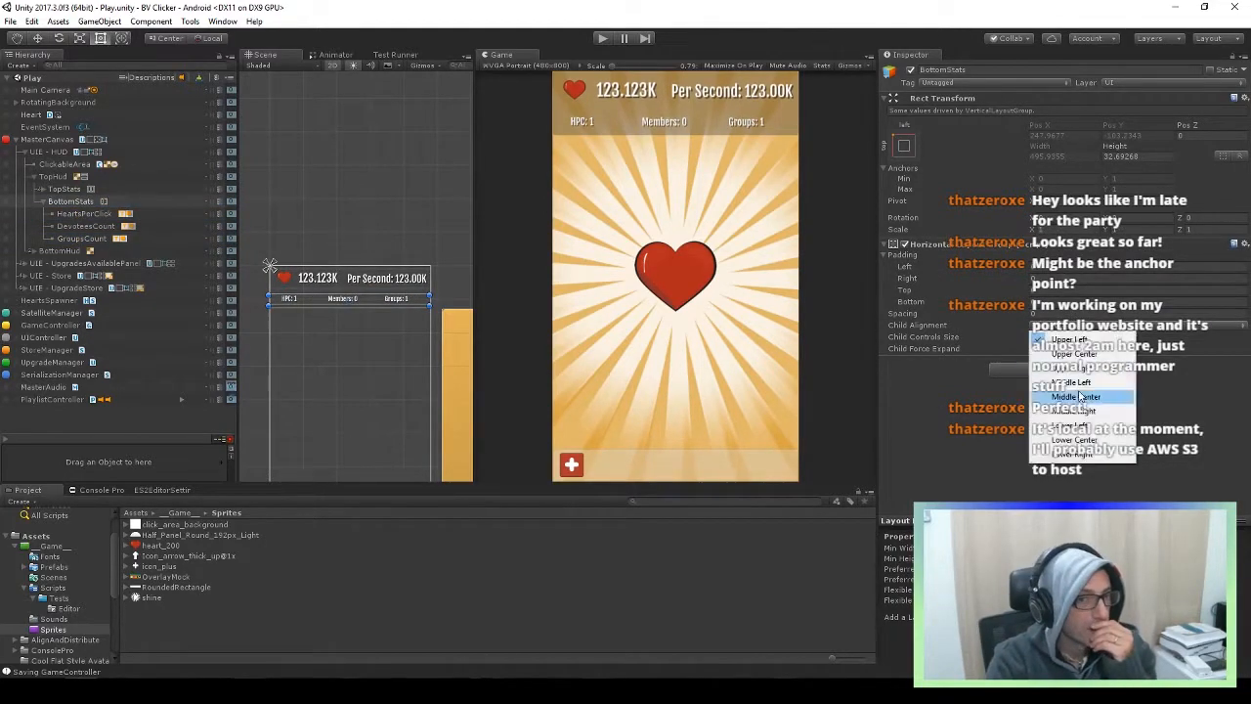
click(1076, 397)
click(1054, 325)
click(1075, 397)
Reduce the row spacing of TopHud's Vertical Layout Group and enlarge the font of the three BottomStats texts
drag(291, 294, 291, 297)
click(270, 266)
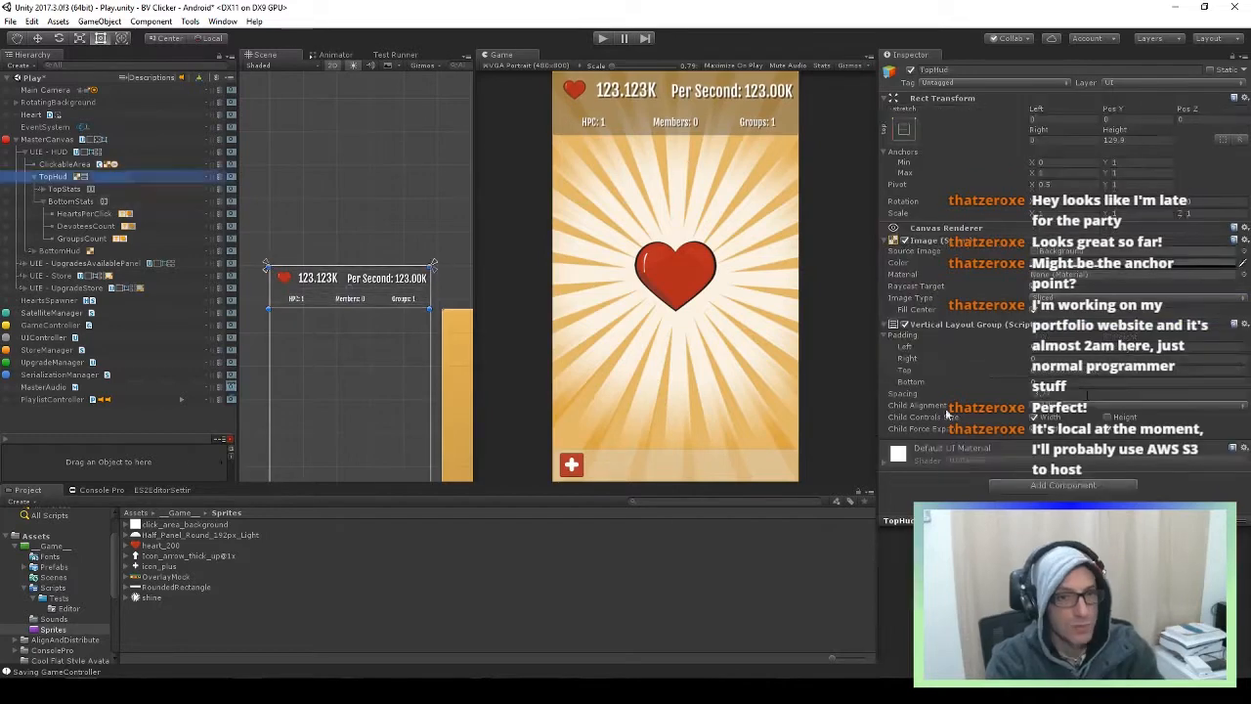
key(BackSpace)
key(BackSpace)
text(30)
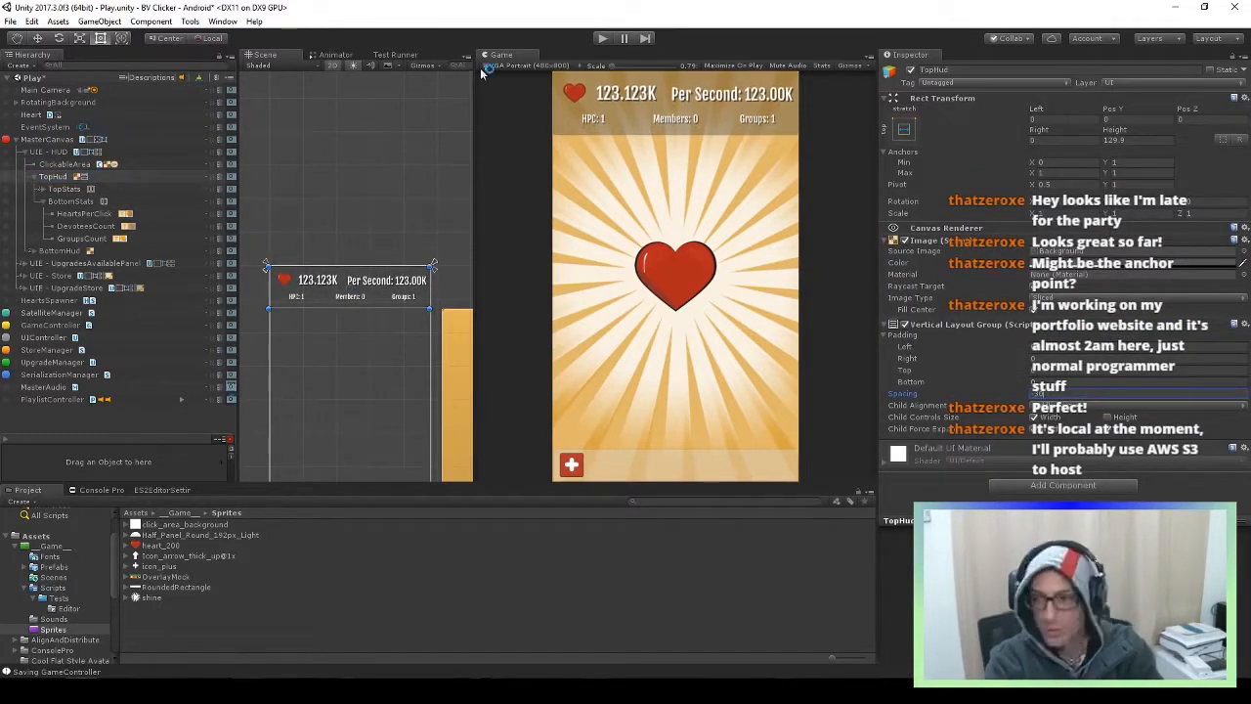
click(270, 295)
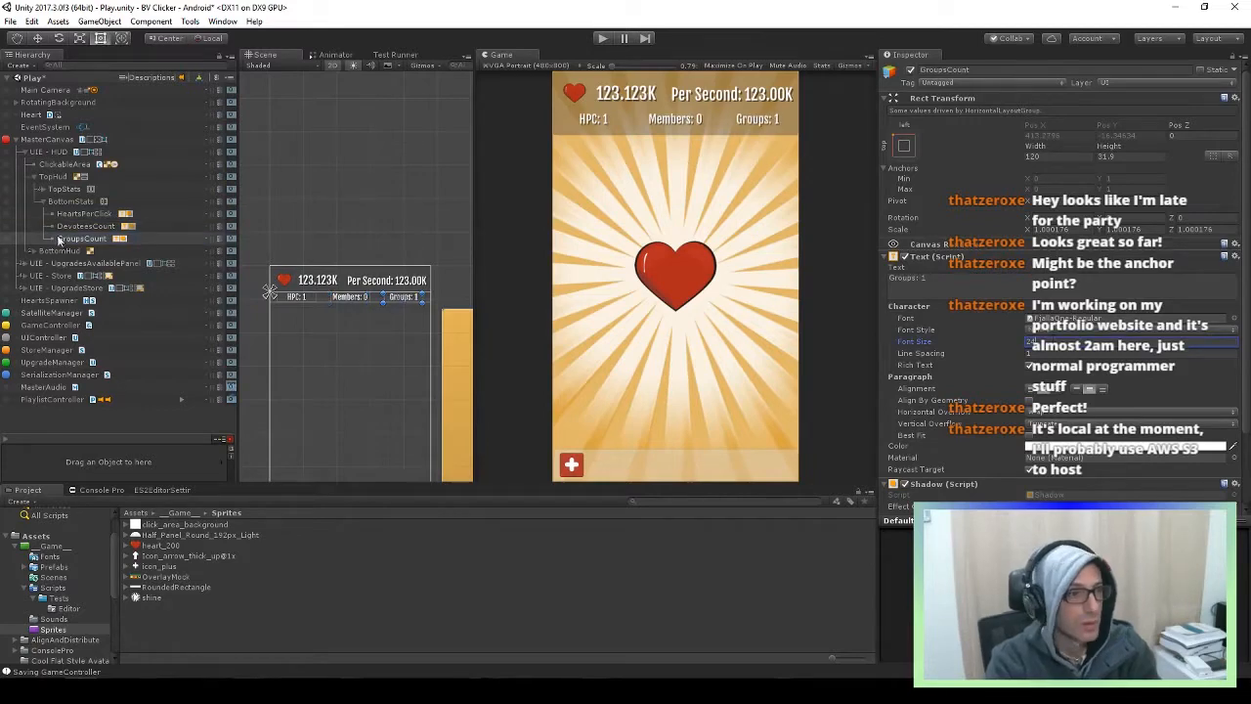
Create an empty child object in BottomStats and name it HeartsPerClickLayout
right_click(73, 202)
click(125, 310)
click(1033, 70)
text(HeartsPerClickLayout)
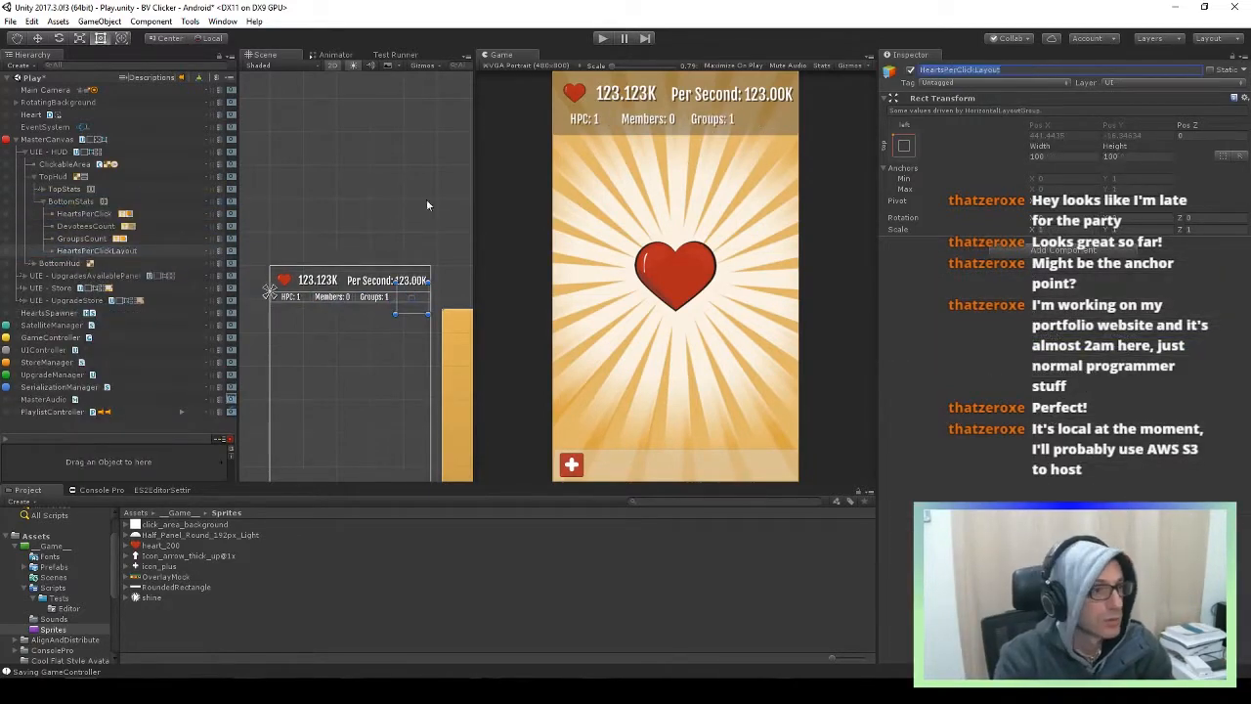
Move HeartsPerClickLayout to the start of BottomStats and set its height to 33
click(72, 202)
drag(96, 251, 81, 221)
click(1124, 157)
click(96, 214)
click(1124, 157)
text(33)
Apply an anchor preset and add a 33 by 33 Image beside the HeartsPerClick text inside HeartsPerClickLayout
click(904, 146)
alt+shift+click(1044, 247)
right_click(79, 215)
click(310, 439)
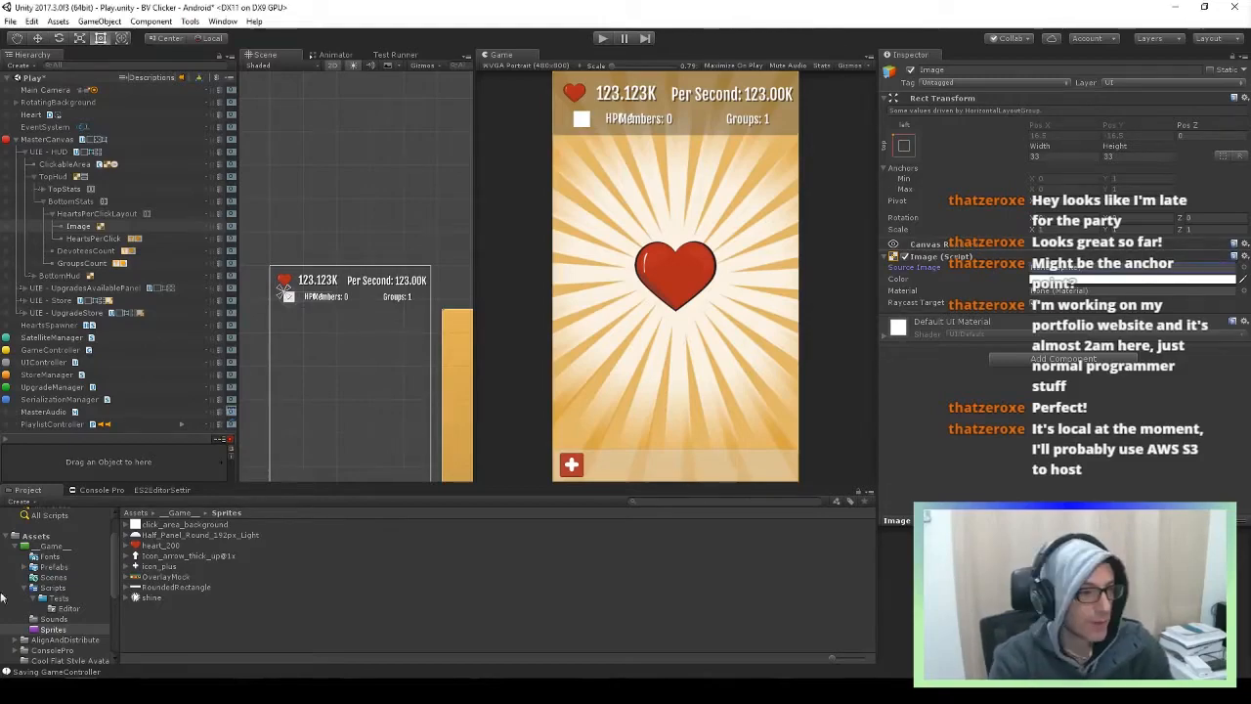
Switch to the web browser, search for "icons" and "icons css", and open the Font Awesome site
key(alt+Tab)
key(ctrl+t)
text(icons)
key(Return)
scroll(604, 471, down, 8)
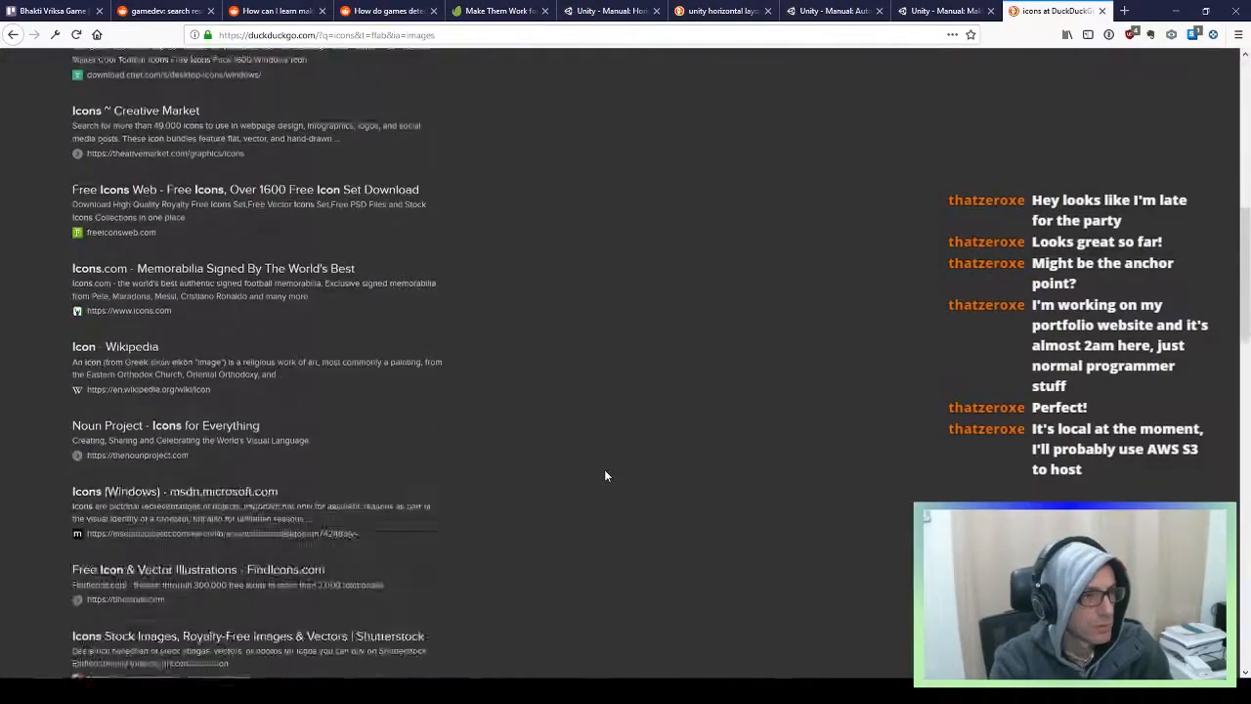
scroll(604, 475, down, 5)
click(247, 74)
text(css)
key(Return)
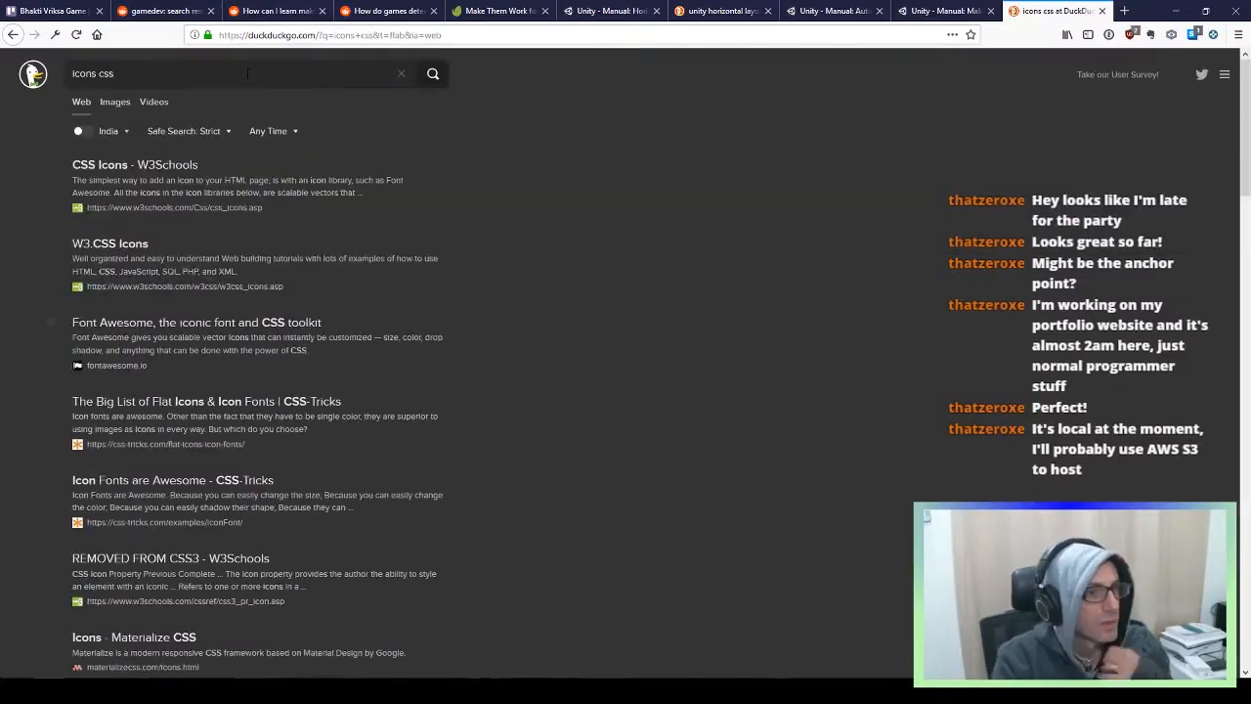
click(196, 322)
Search the web for "unity font awesome", open the Asset Store result for the 675-icon package, and close the search page
key(ctrl+t)
text(unity font)
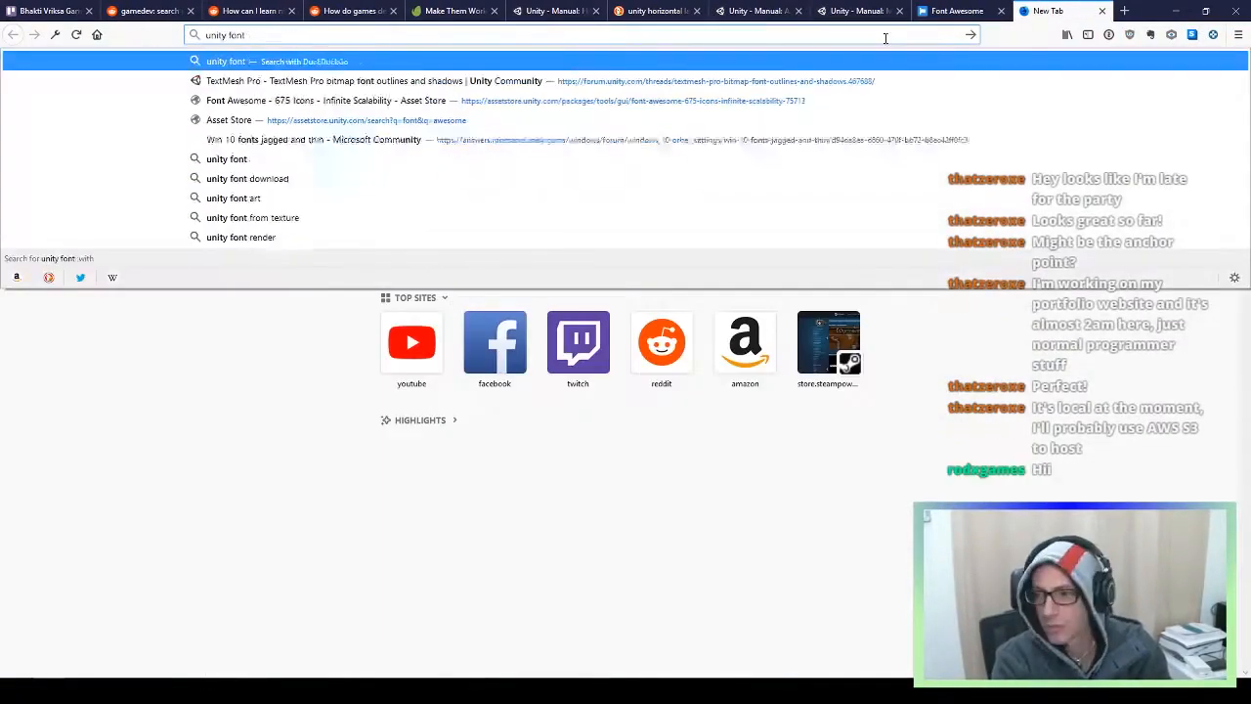
text( awesome)
key(Return)
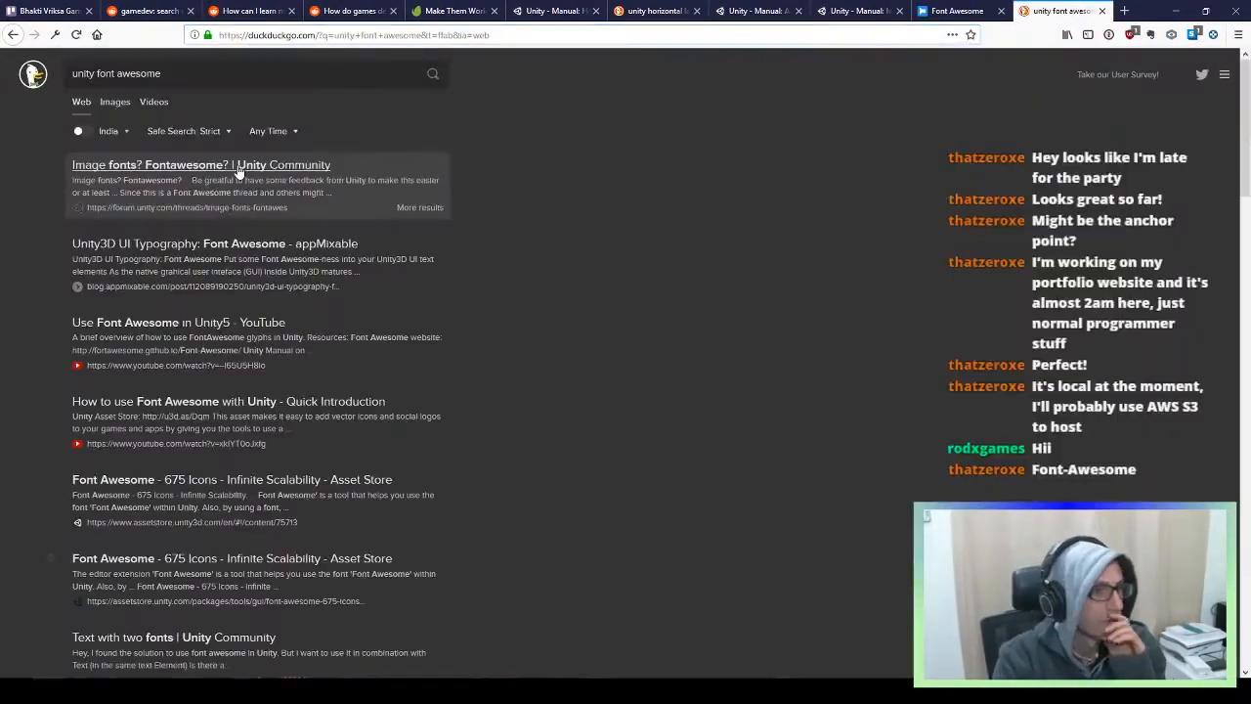
click(156, 479)
key(ctrl+w)
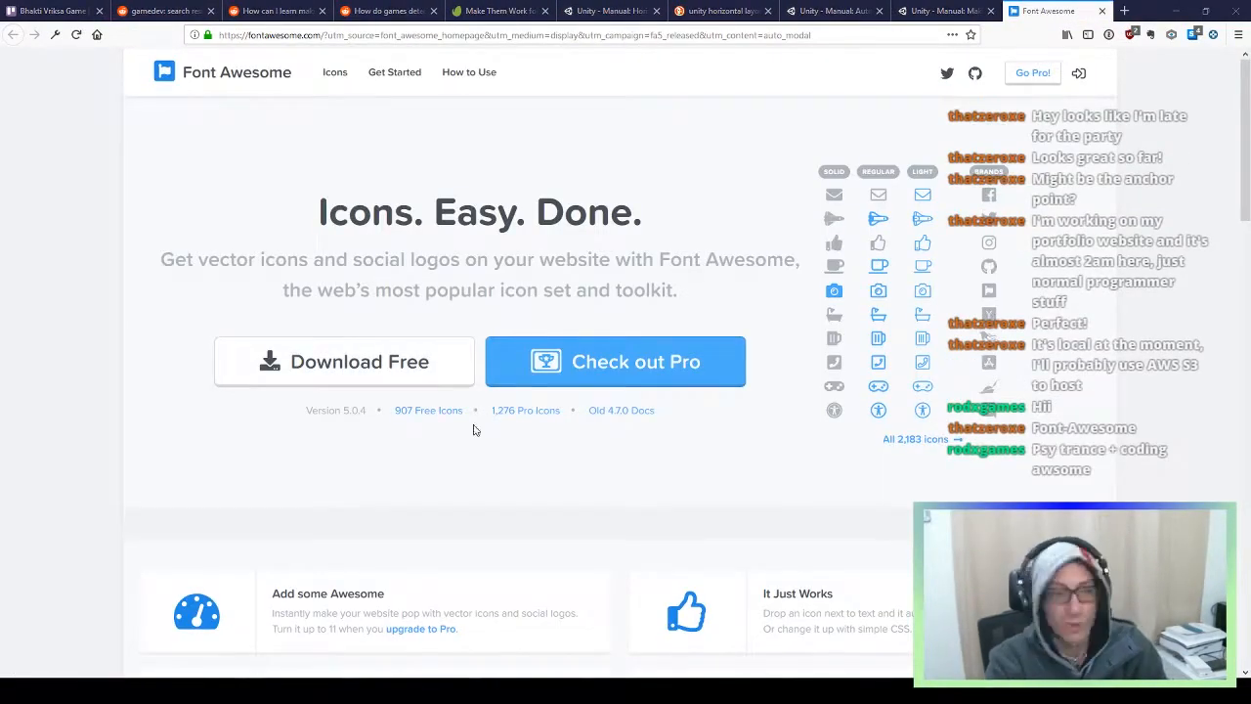
Open Font Awesome's full icon gallery and look through the icons matching "arrow"
click(914, 440)
scroll(697, 461, down, 4)
key(ctrl+f)
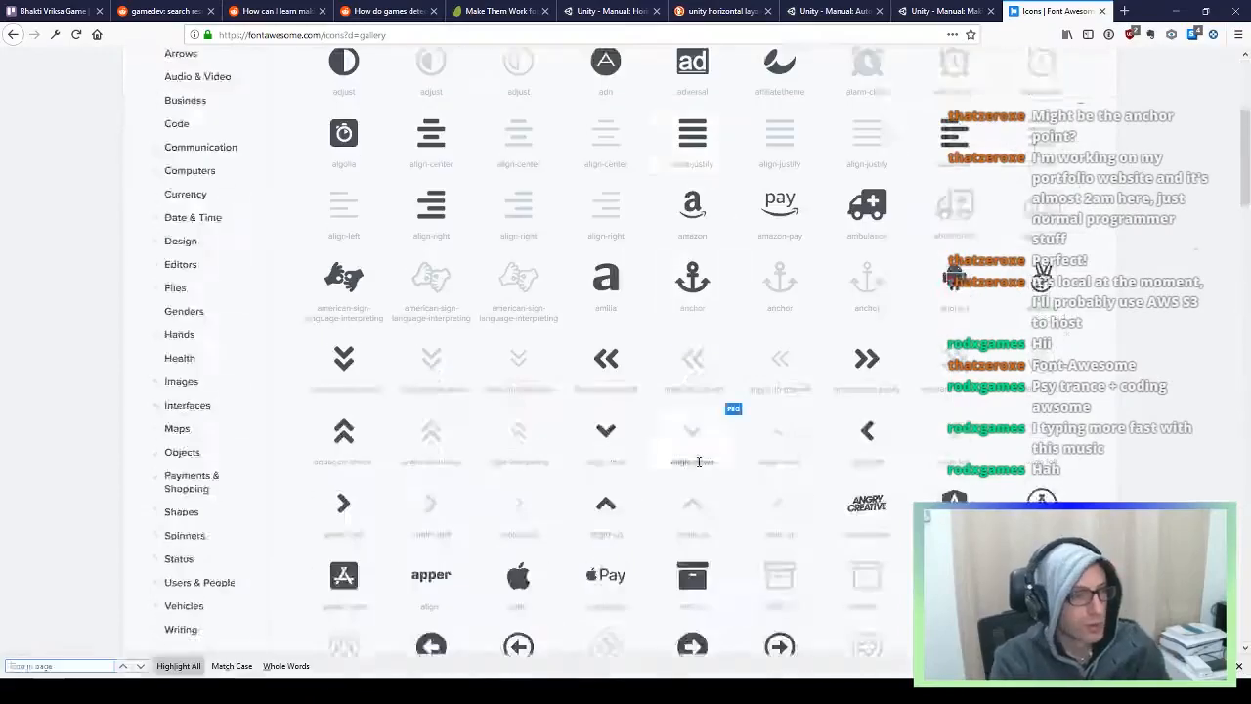
text(arrow)
scroll(698, 467, down, 10)
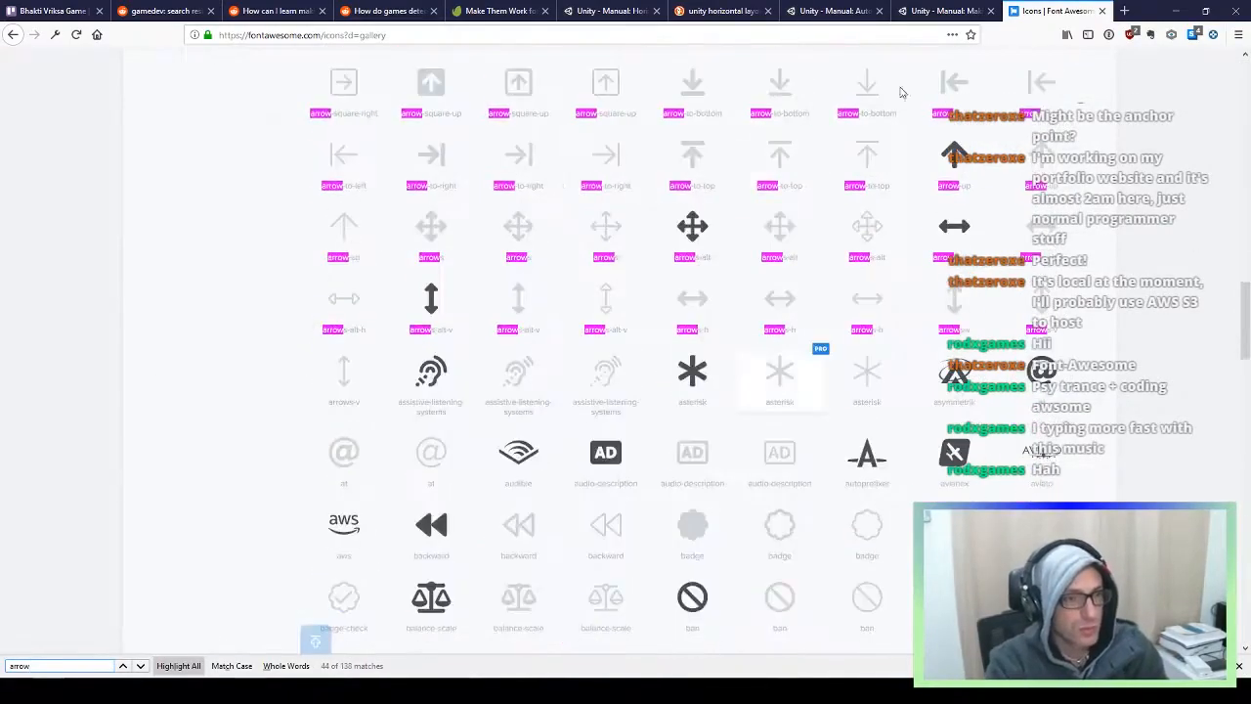
Find "hand" on the gallery page and filter the icons to the Hands category
key(ctrl+f)
text(hand)
click(176, 349)
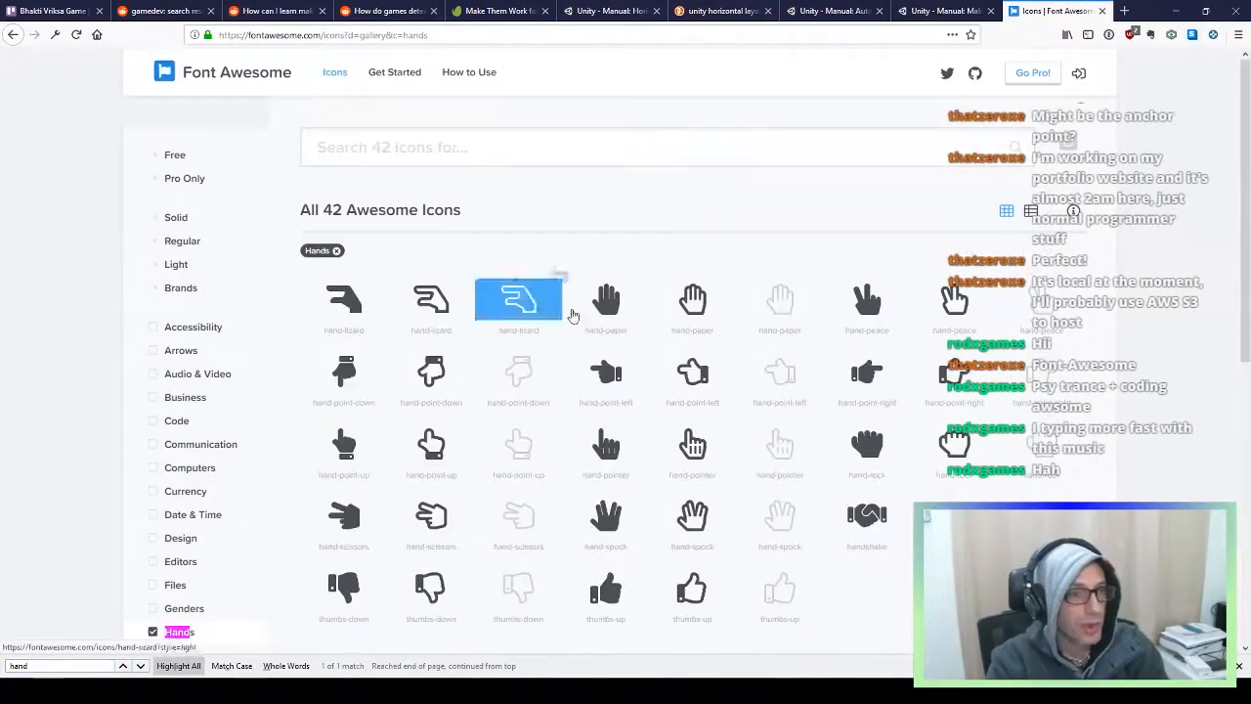
scroll(431, 462, down, 2)
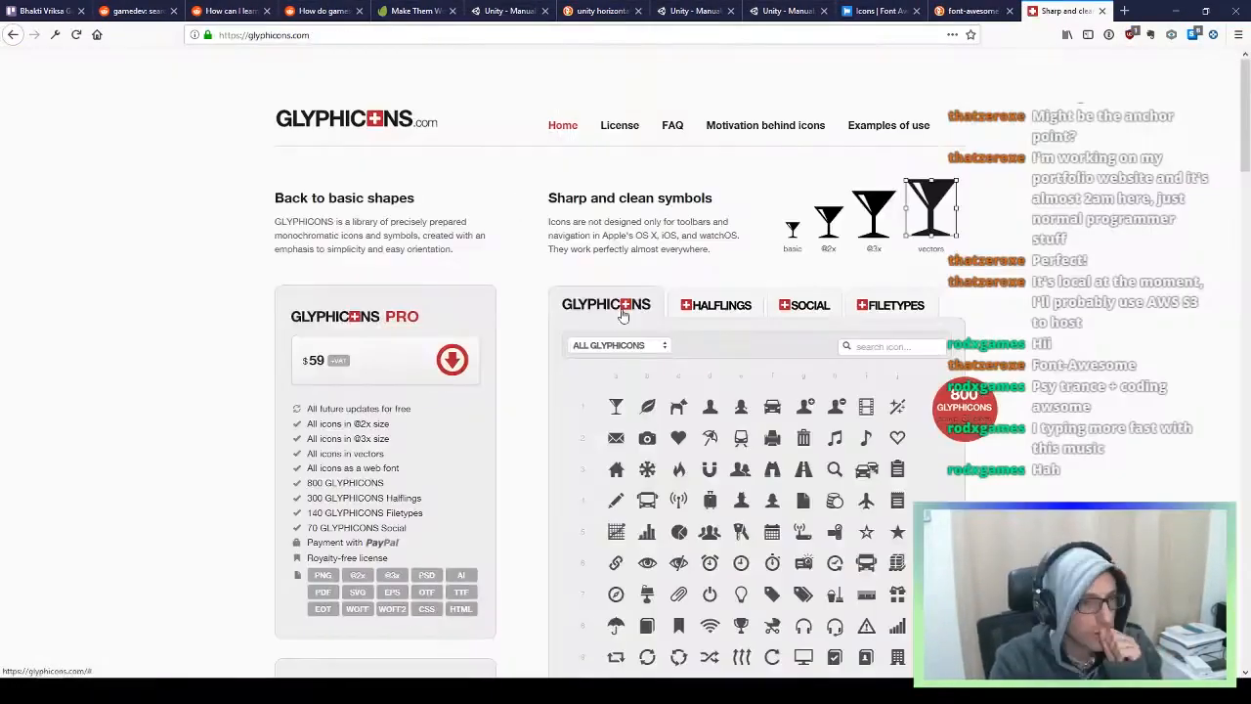
Switch to Affinity Designer and create a new blank document
scroll(838, 435, down, 20)
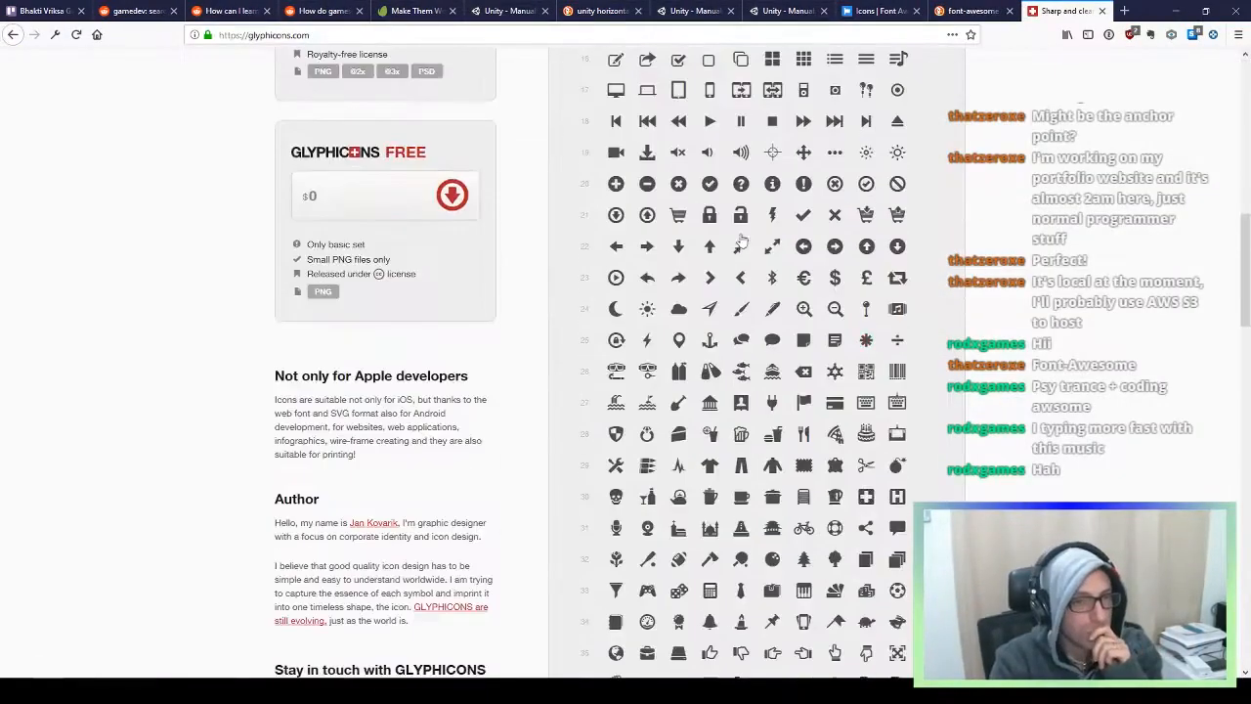
key(super)
text(affi)
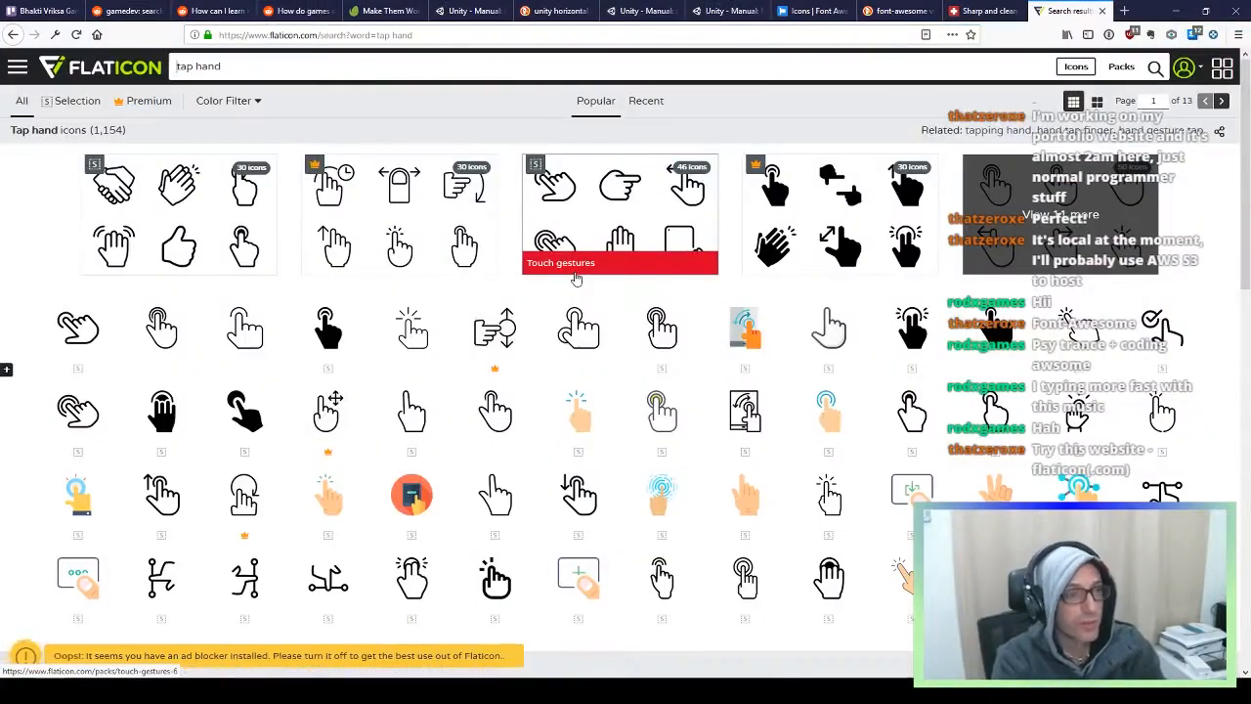
click(494, 583)
key(alt+Tab)
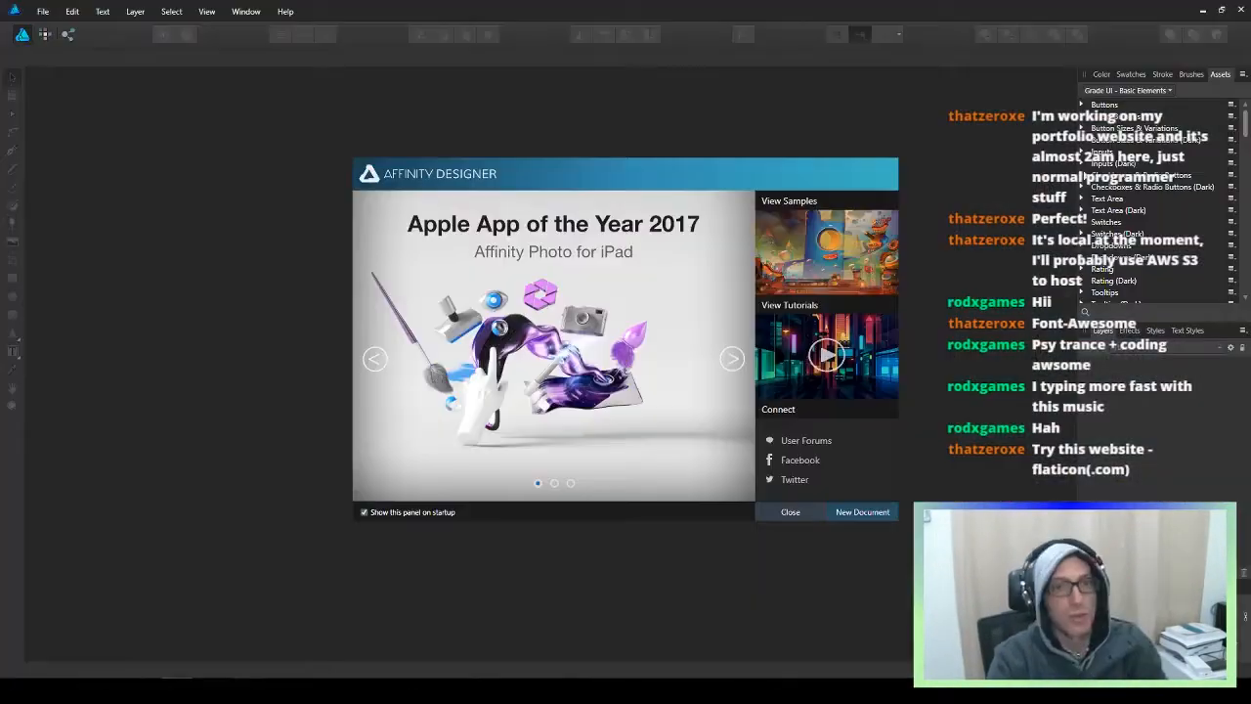
click(862, 512)
click(615, 302)
click(704, 511)
drag(1247, 156, 1247, 279)
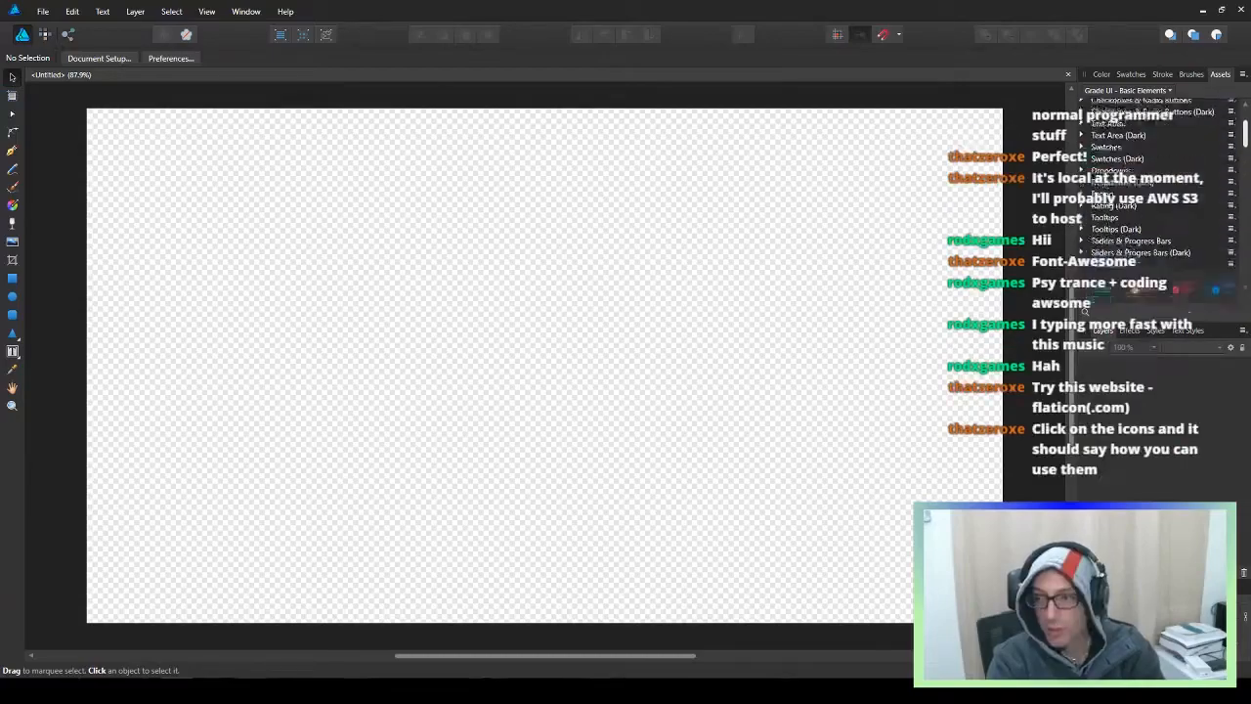
Return to the browser, open the bold tap hand icon on Flaticon, and read how its attribution must be inserted
key(alt+Tab)
key(Escape)
click(493, 364)
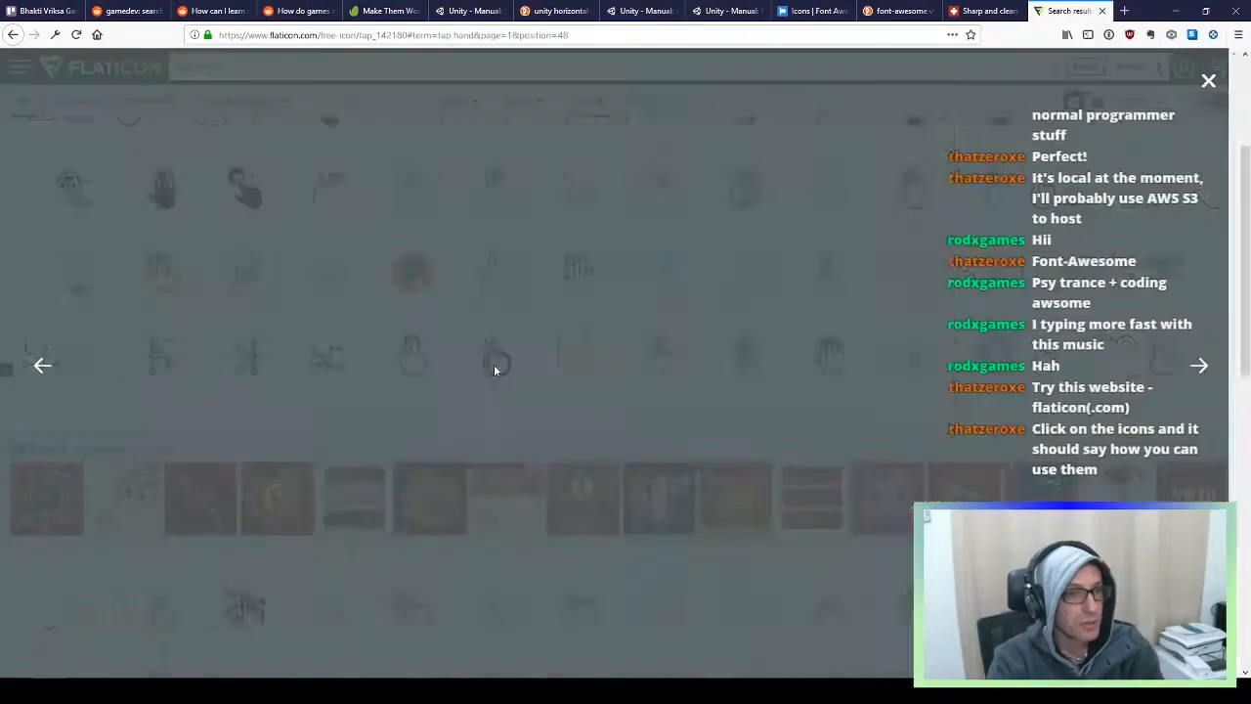
click(765, 523)
scroll(679, 556, down, 10)
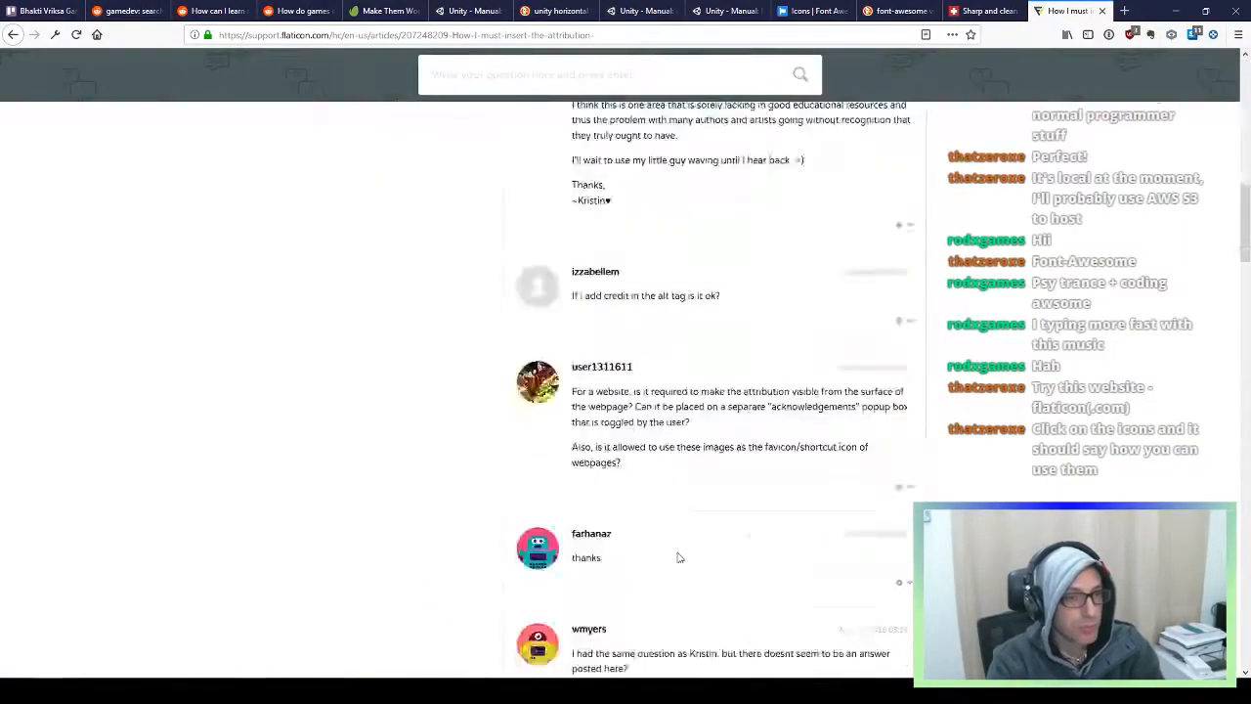
scroll(678, 557, up, 10)
key(alt+Left)
Open Flaticon's Hands and Gestures pack and log in to the site with the saved account name and password
scroll(609, 245, down, 3)
click(146, 601)
mouse_move(1173, 289)
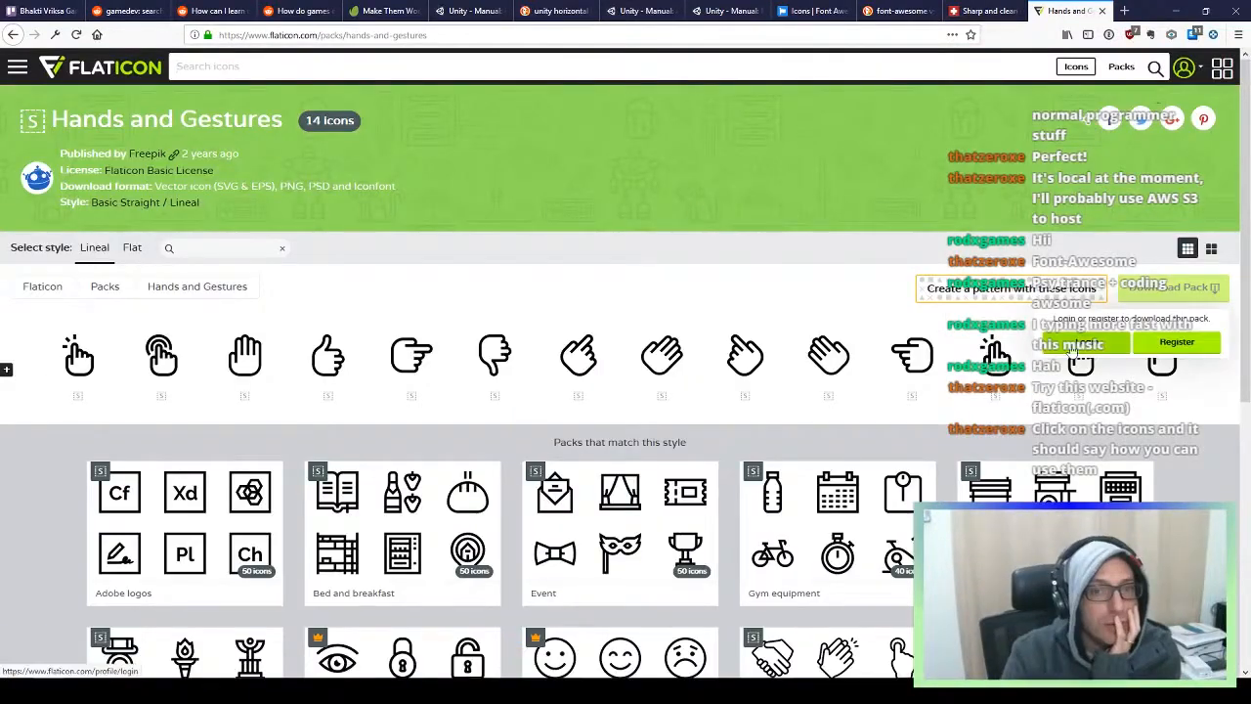
click(1085, 342)
key(ctrl+backslash)
key(Escape)
key(ctrl+w)
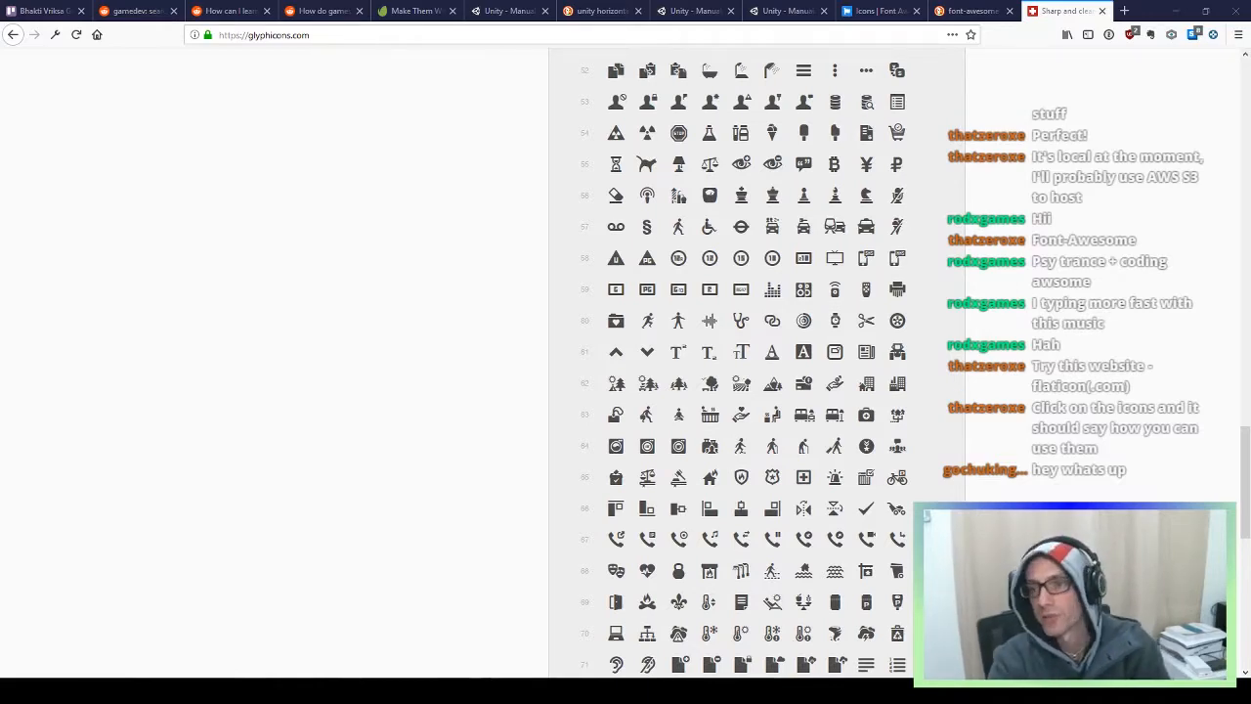
Look through the Social and Filetypes sets on Glyphicons and search the icons for "hand"
scroll(480, 315, down, 10)
scroll(480, 316, up, 20)
click(804, 305)
click(889, 305)
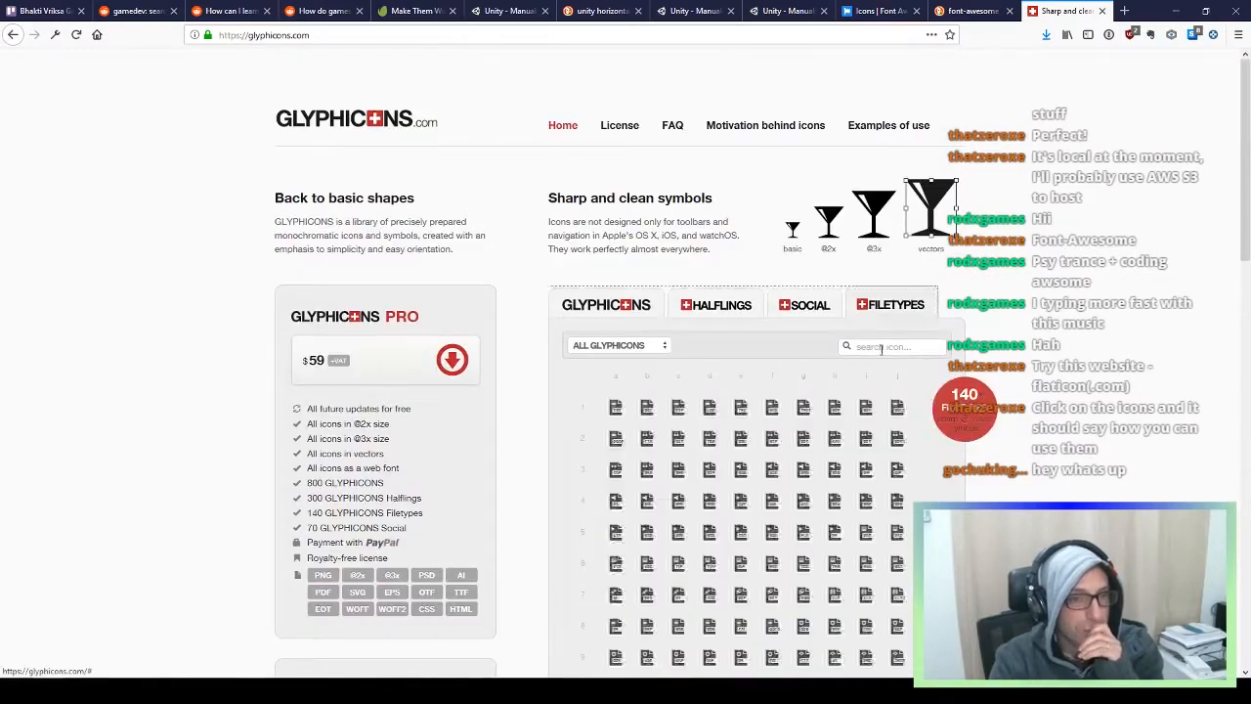
click(882, 348)
text(hand)
double_click(868, 347)
click(1124, 10)
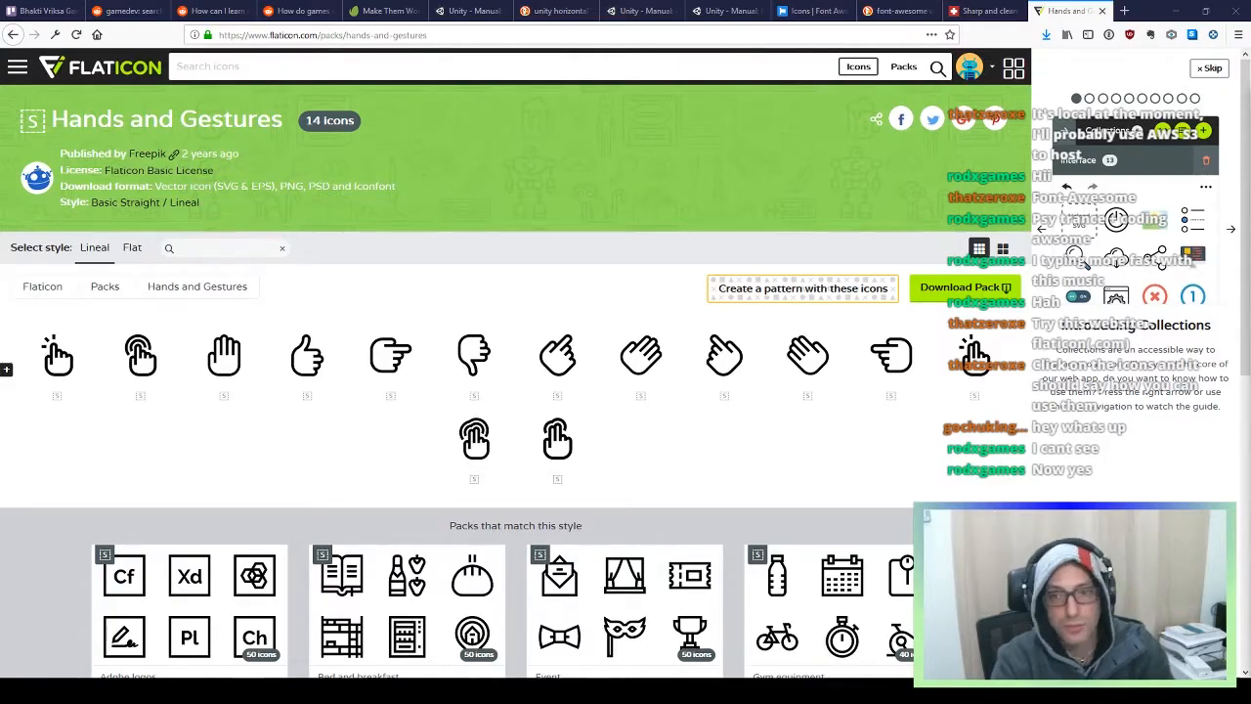
Open the Unity project's tap sprite in Affinity Photo and invert its black artwork to white
key(alt+Tab)
right_click(148, 606)
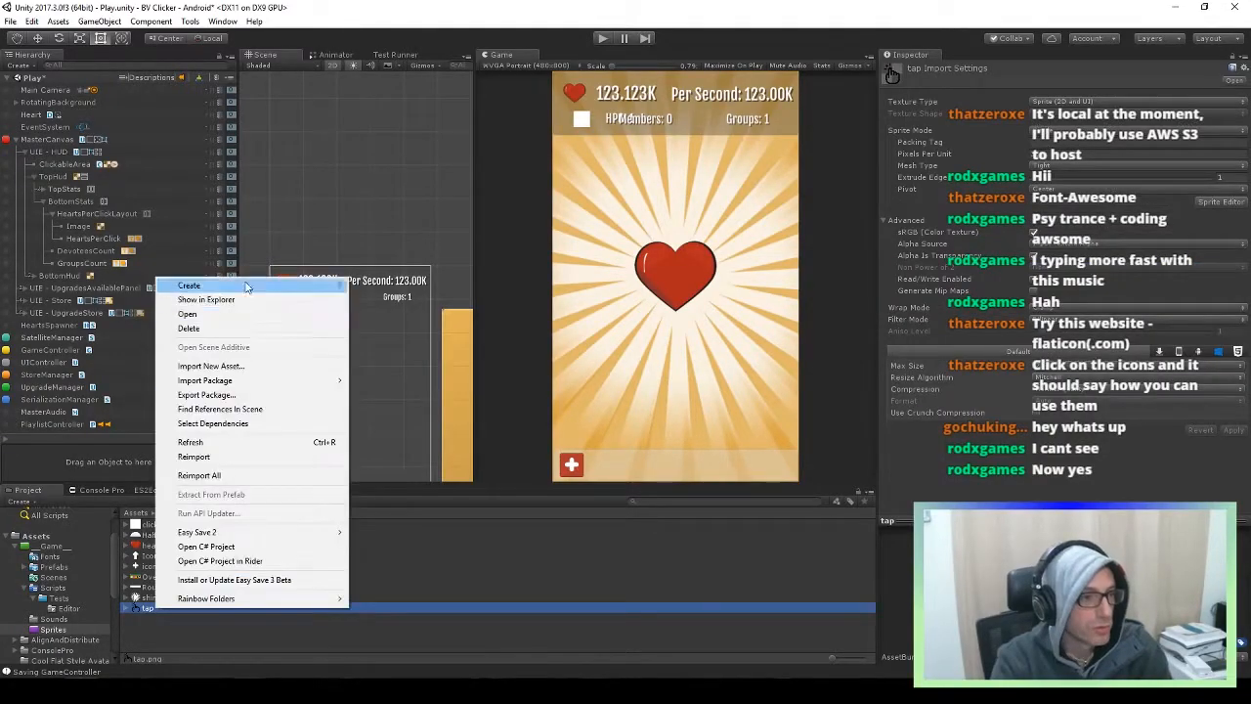
click(514, 368)
key(super)
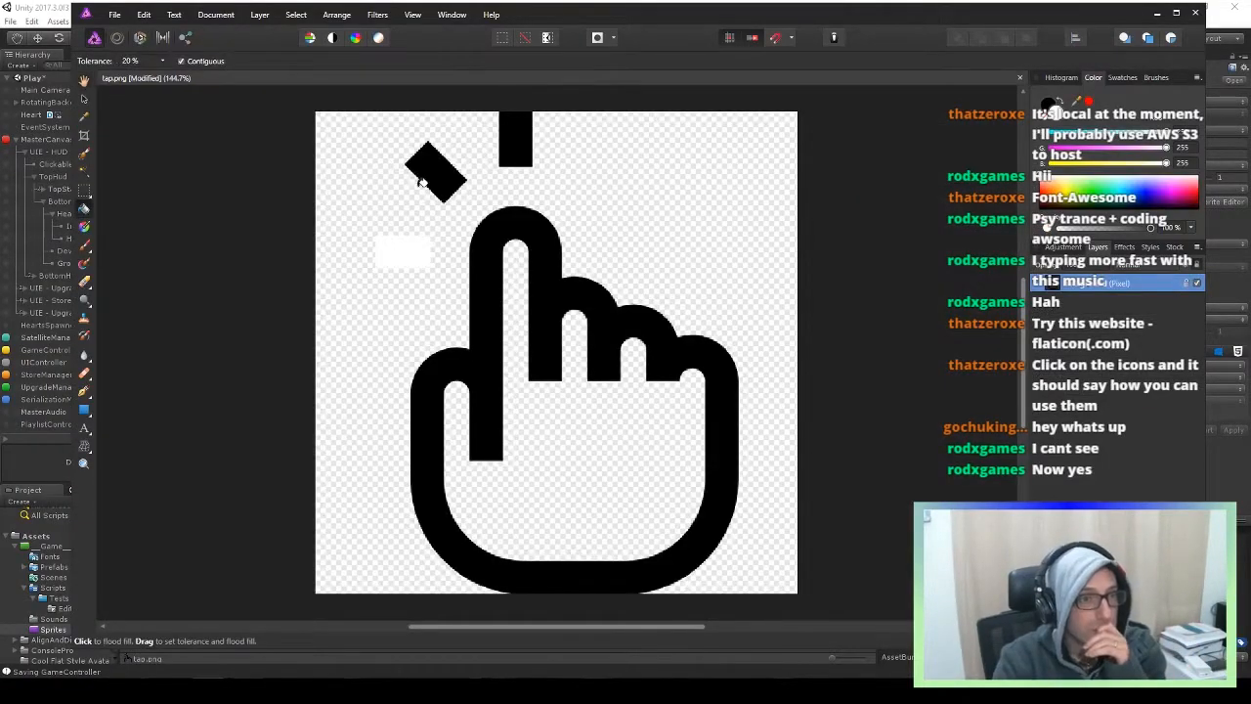
key(ctrl+i)
Export the hand icon as tap.png into BV Clicker's Assets/__Game__/Sprites folder, replacing the existing file
click(114, 14)
click(39, 288)
click(694, 409)
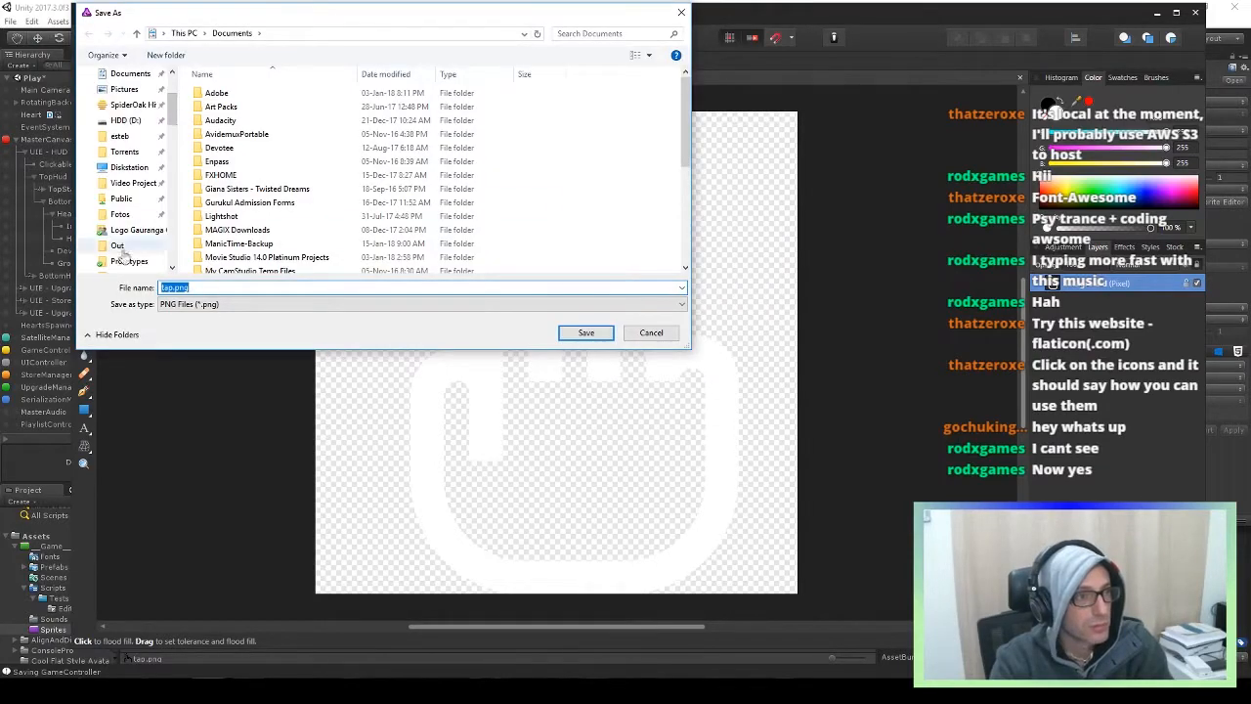
scroll(123, 256, down, 3)
scroll(123, 244, up, 3)
double_click(220, 94)
double_click(220, 94)
double_click(221, 161)
click(579, 334)
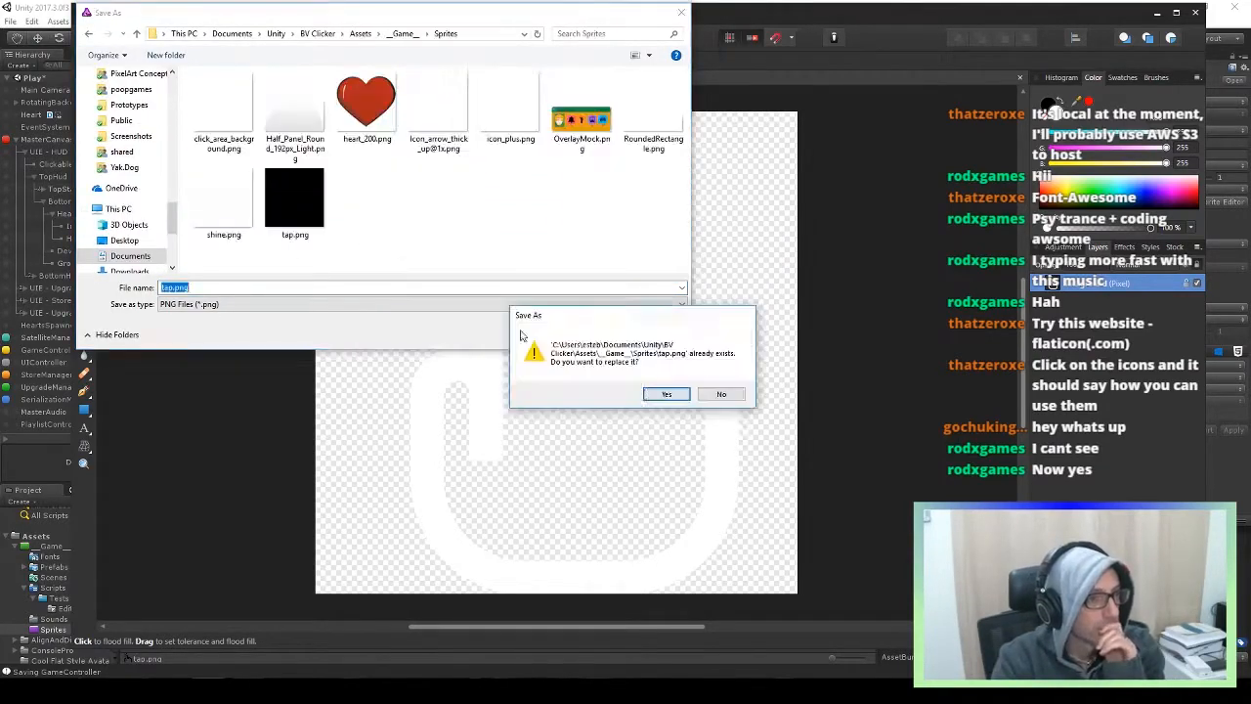
key(Return)
Set the tap sprite's max size to 512 in Unity, change its compression, and apply the import settings
click(158, 614)
click(1065, 365)
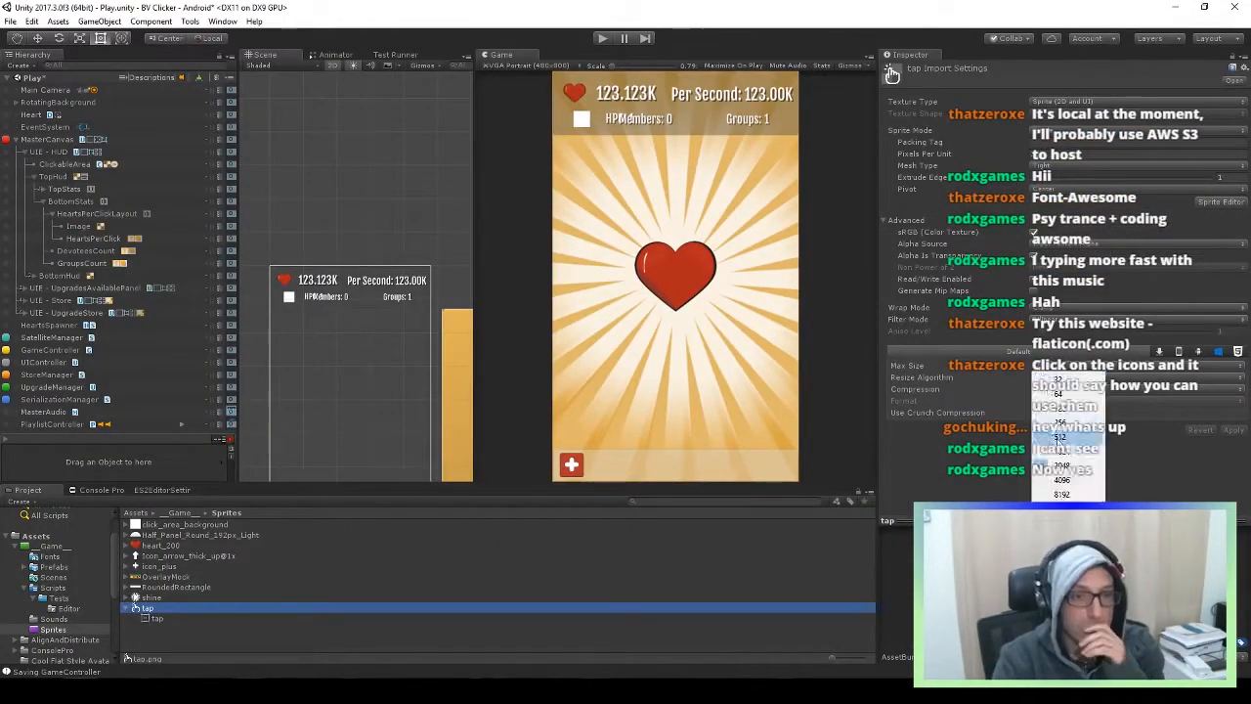
click(1061, 437)
click(1066, 389)
click(1067, 402)
click(1034, 290)
click(1034, 290)
drag(147, 608, 328, 363)
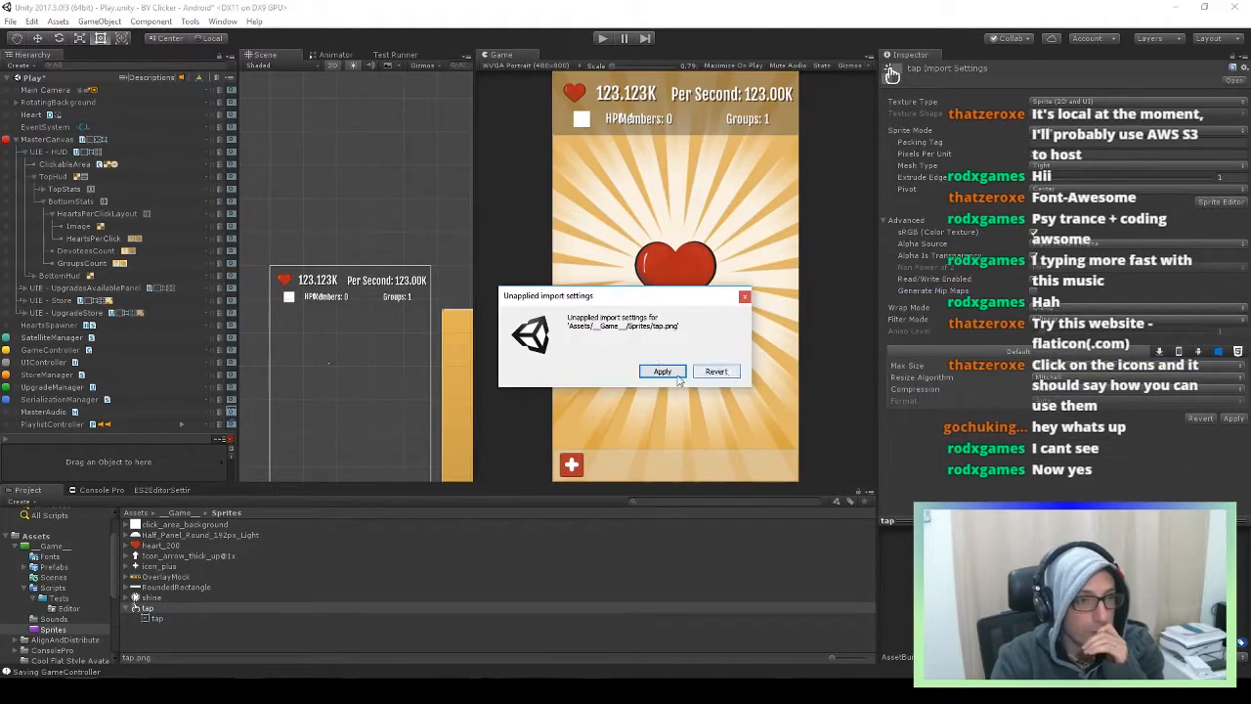
click(676, 376)
Assign the tap sprite as source of the Image under HeartsPerClickLayout and add a Shadow component to it
scroll(105, 346, up, 1)
scroll(65, 267, down, 1)
scroll(64, 262, up, 1)
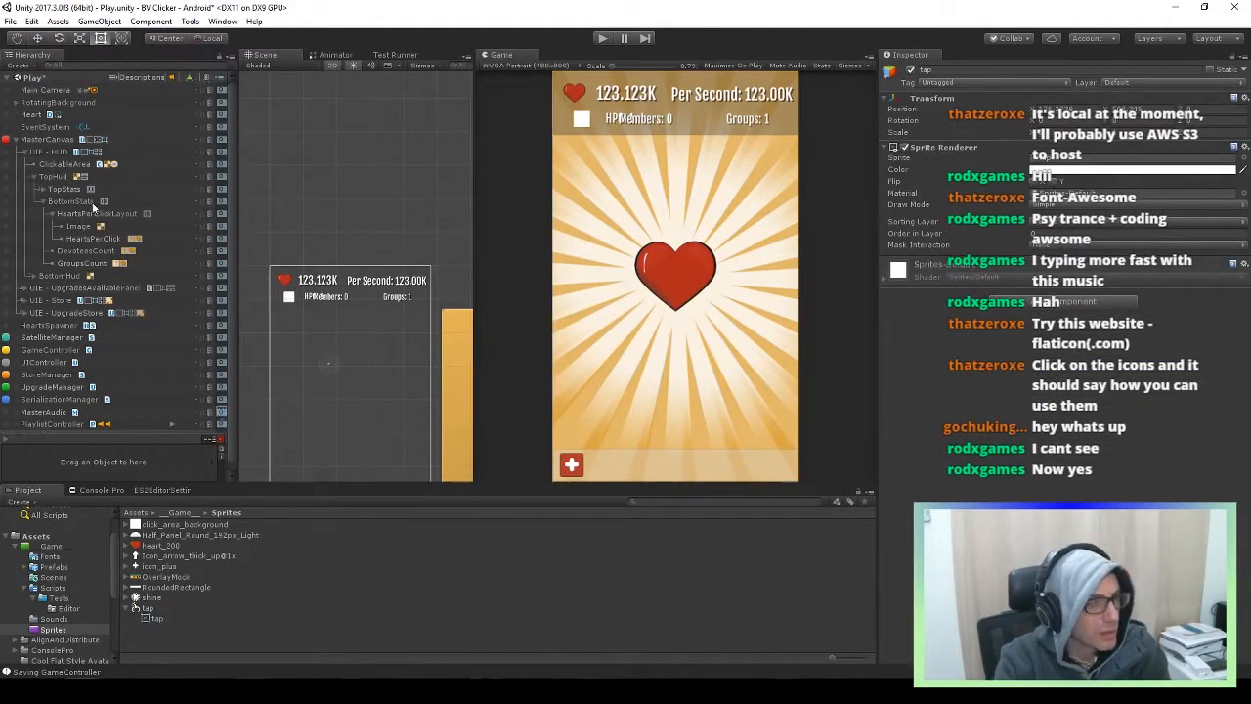
click(79, 226)
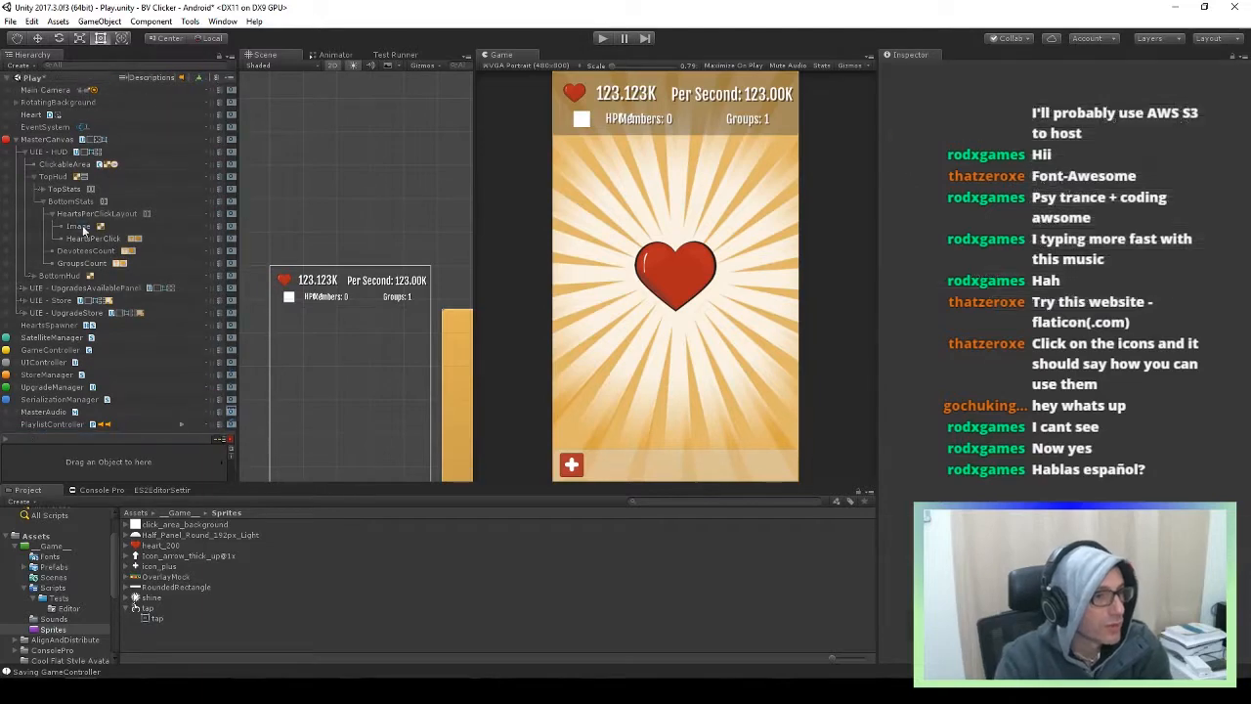
drag(154, 618, 1114, 267)
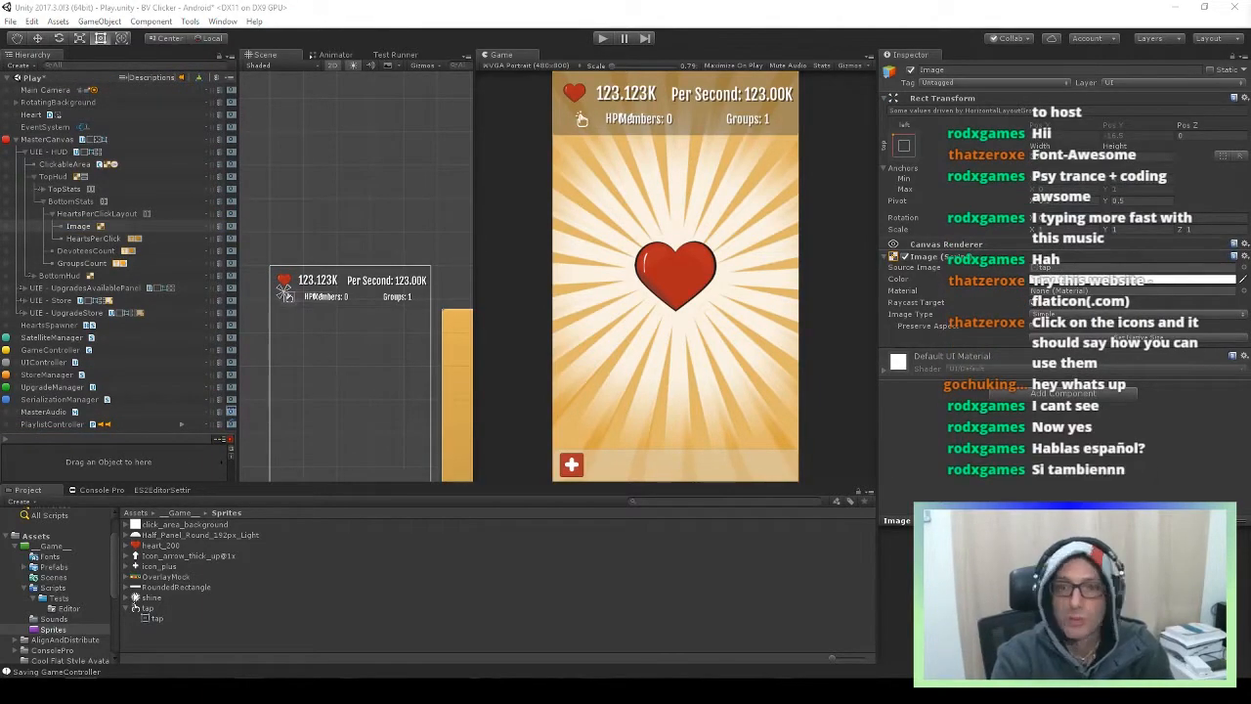
key(Return)
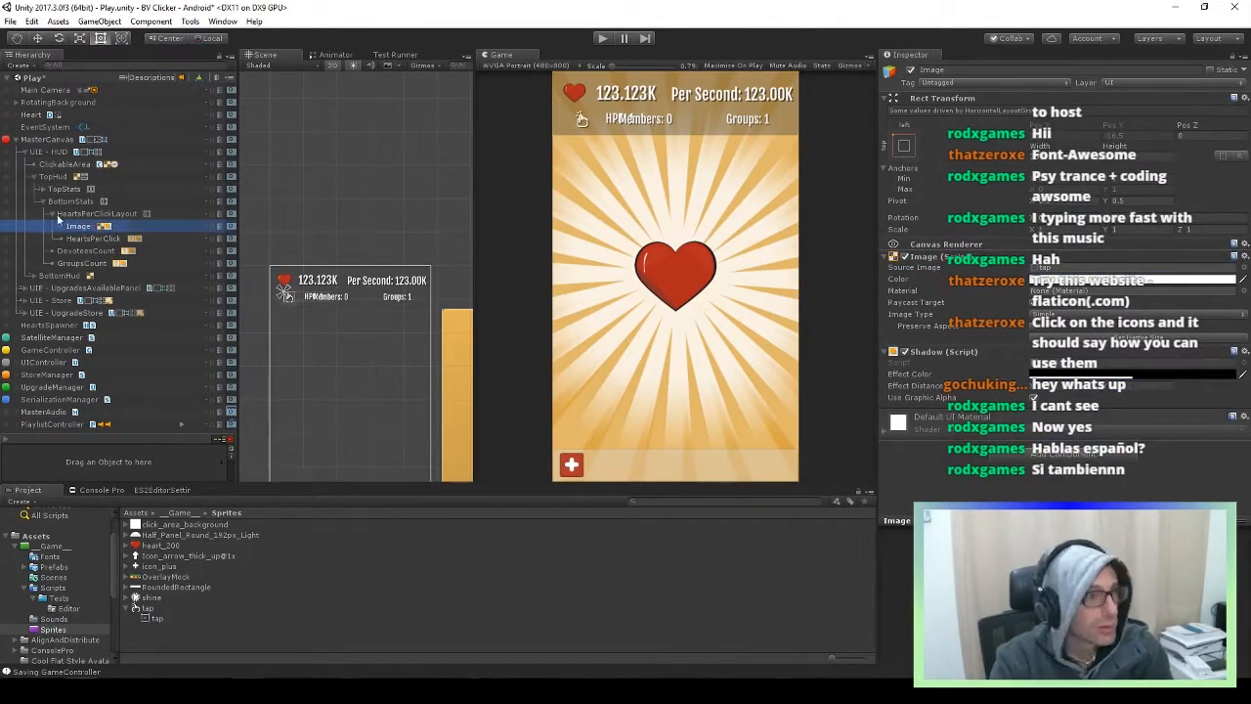
Replace the HeartsPerClick object's text with 123.123K
click(93, 239)
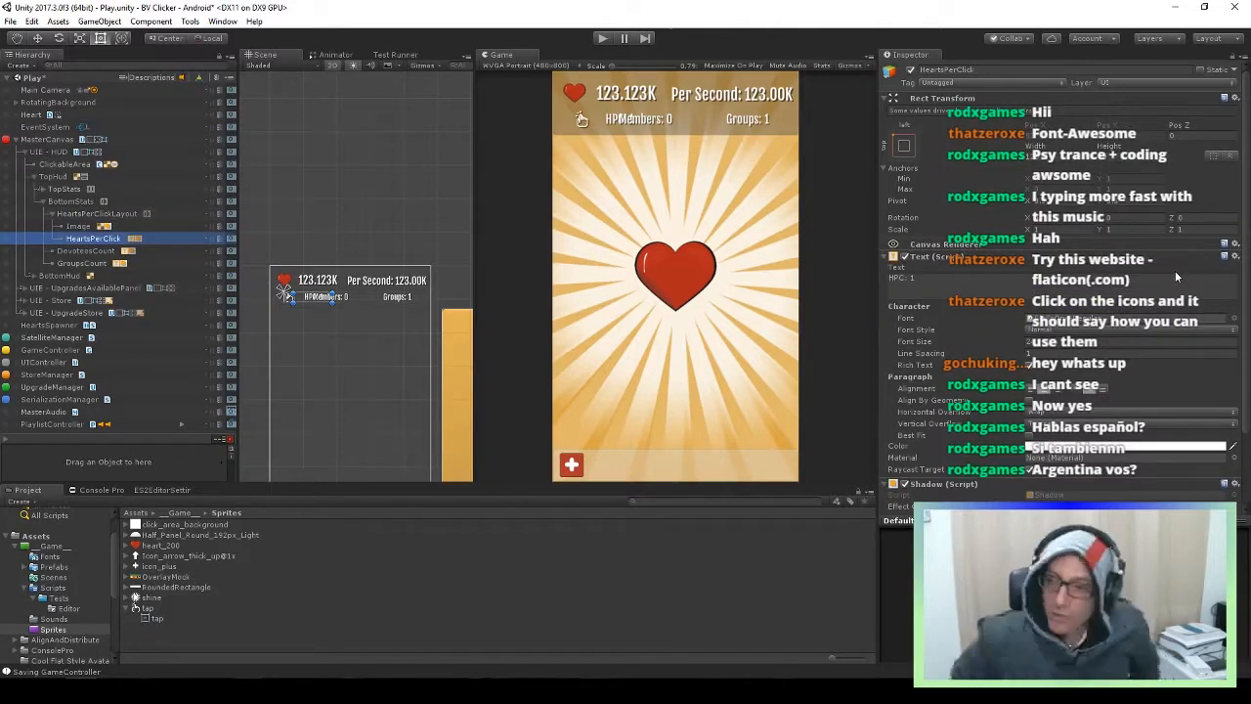
drag(1177, 278, 857, 283)
key(BackSpace)
text(123.123K)
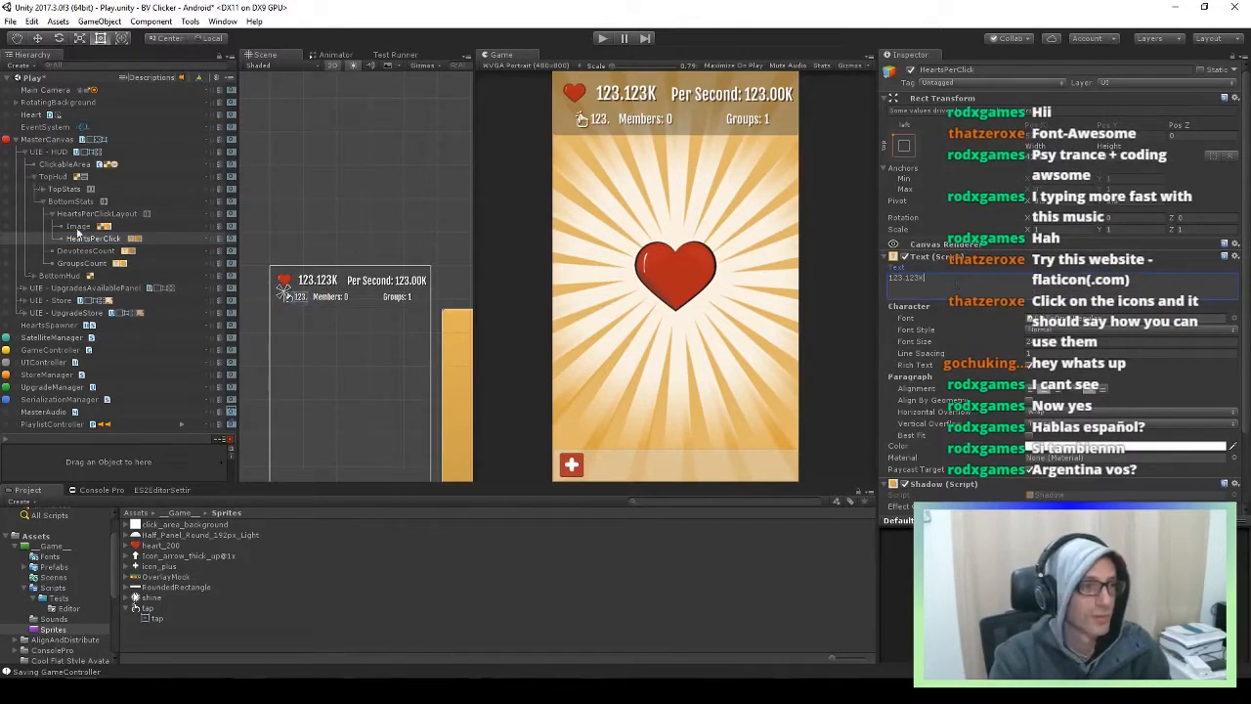
Examine the layout settings of BottomStats, HeartsPerClickLayout and the other bottom-row stat objects
click(78, 226)
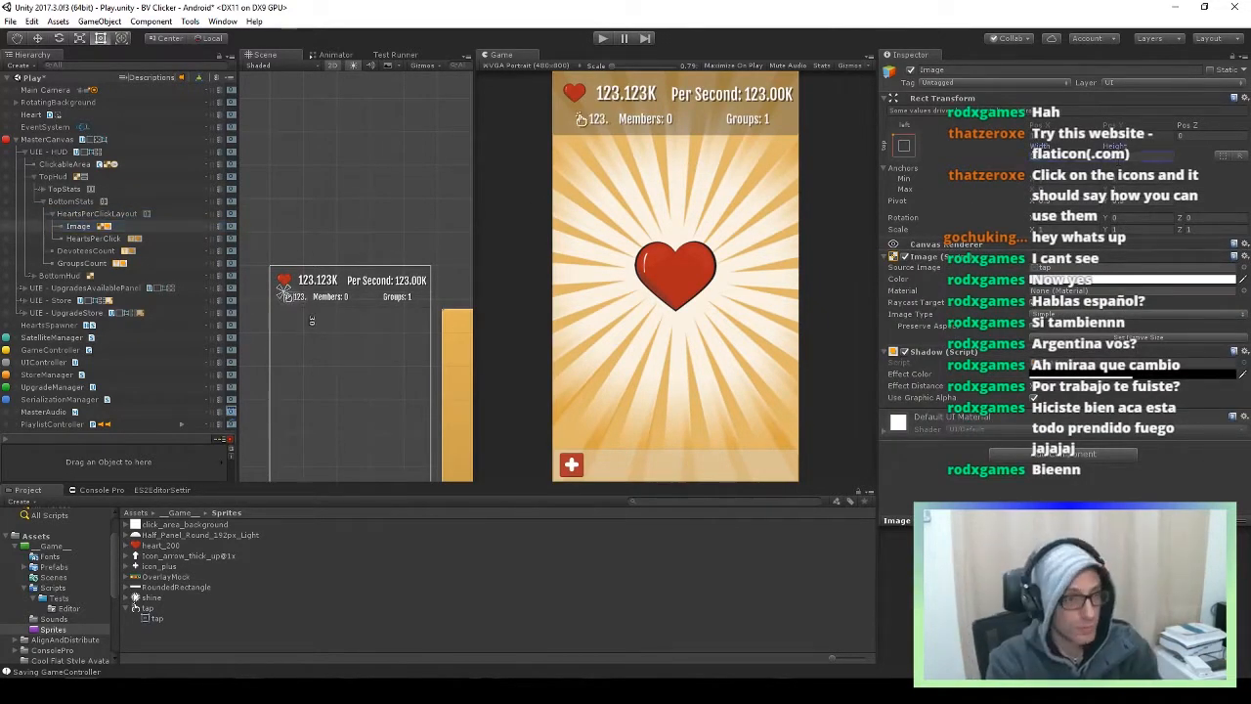
click(83, 251)
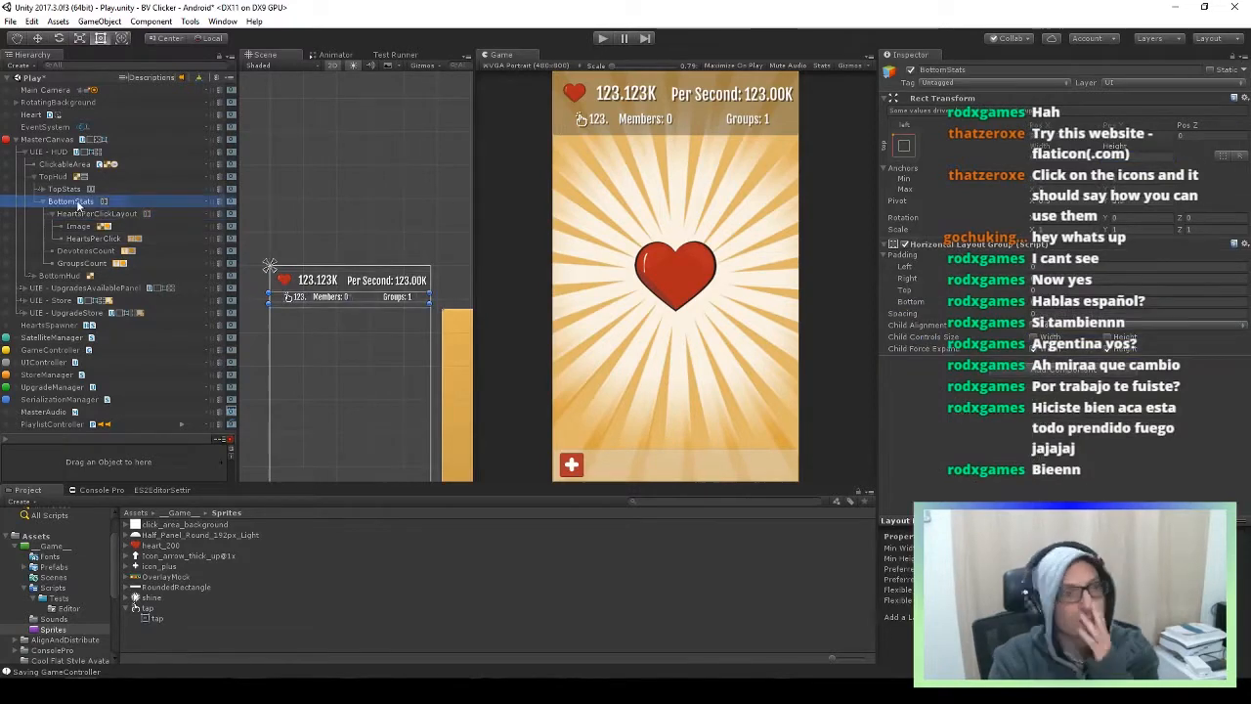
click(80, 261)
click(52, 214)
click(67, 203)
click(63, 214)
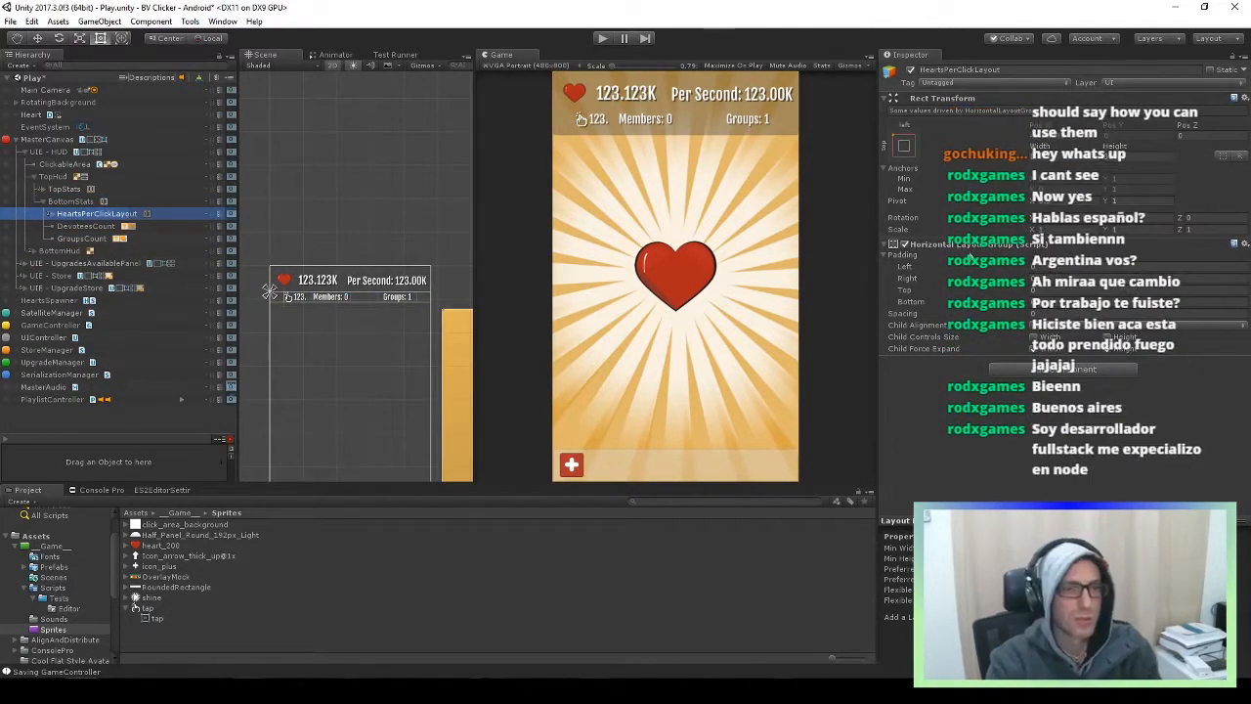
click(73, 202)
click(45, 202)
click(45, 202)
click(64, 215)
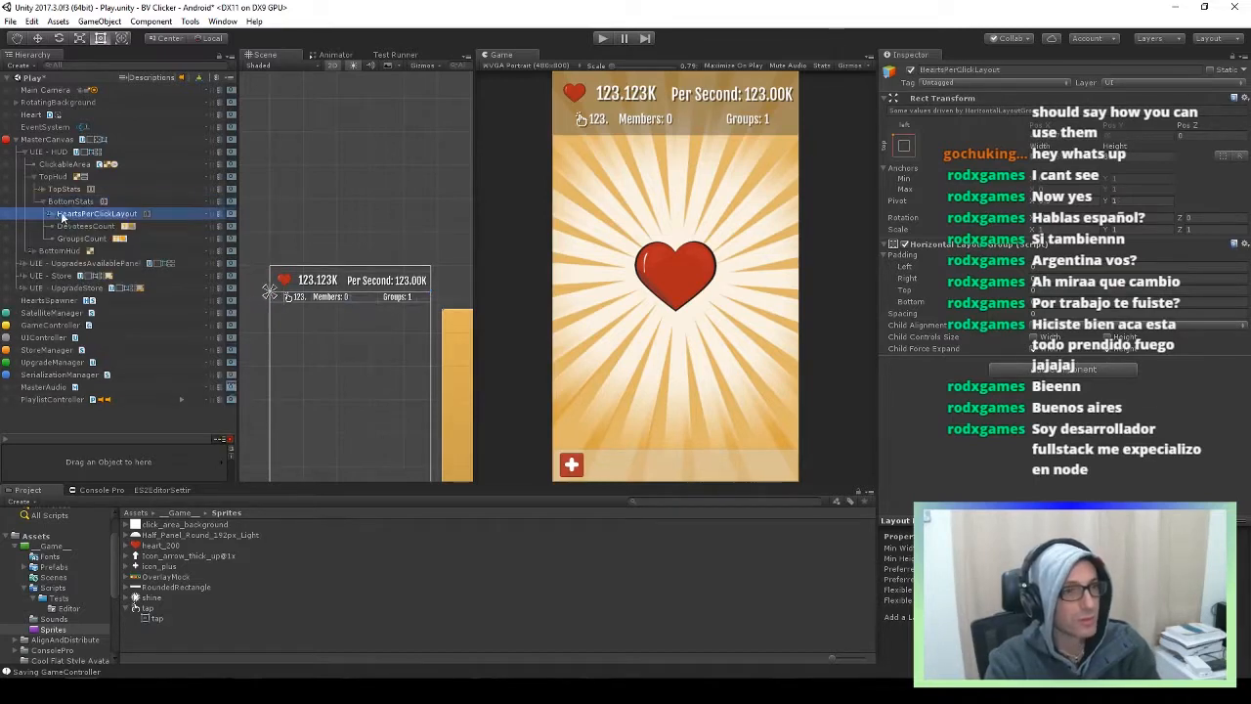
click(53, 214)
Adjust HeartsPerClickLayout's spacing and layout so the hand icon and the full 123.123K value fit side by side
click(1076, 325)
click(1076, 328)
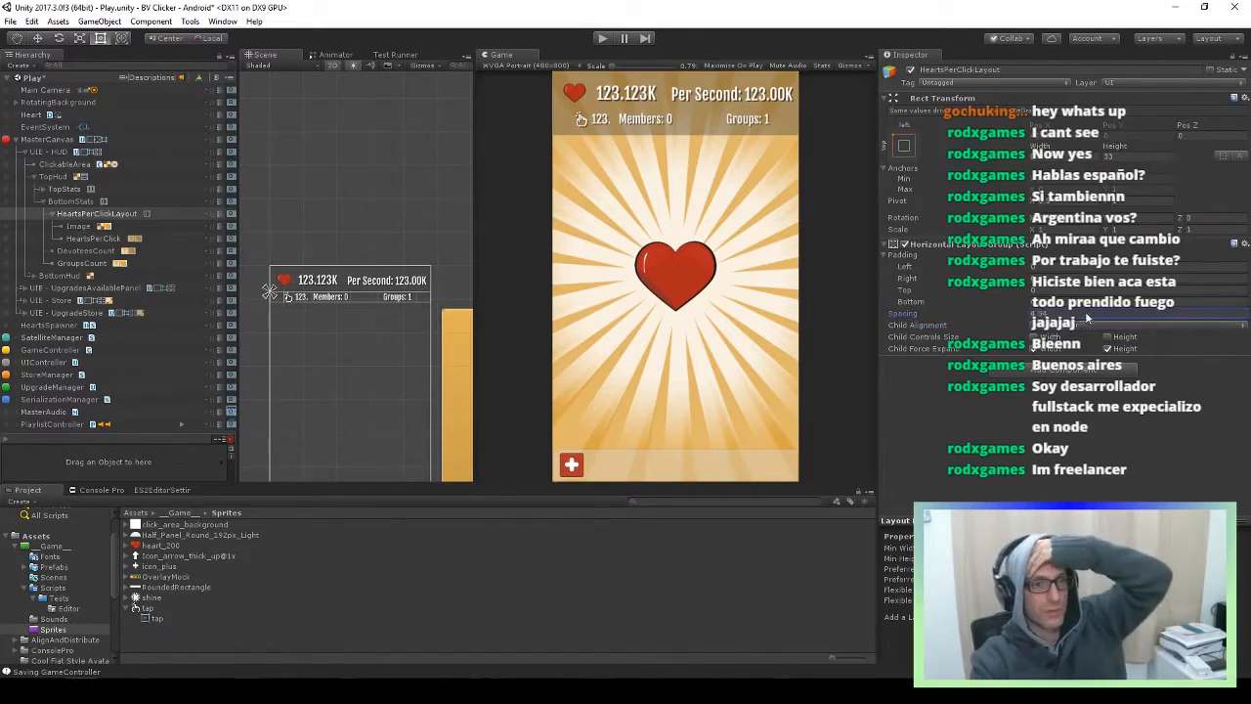
click(69, 215)
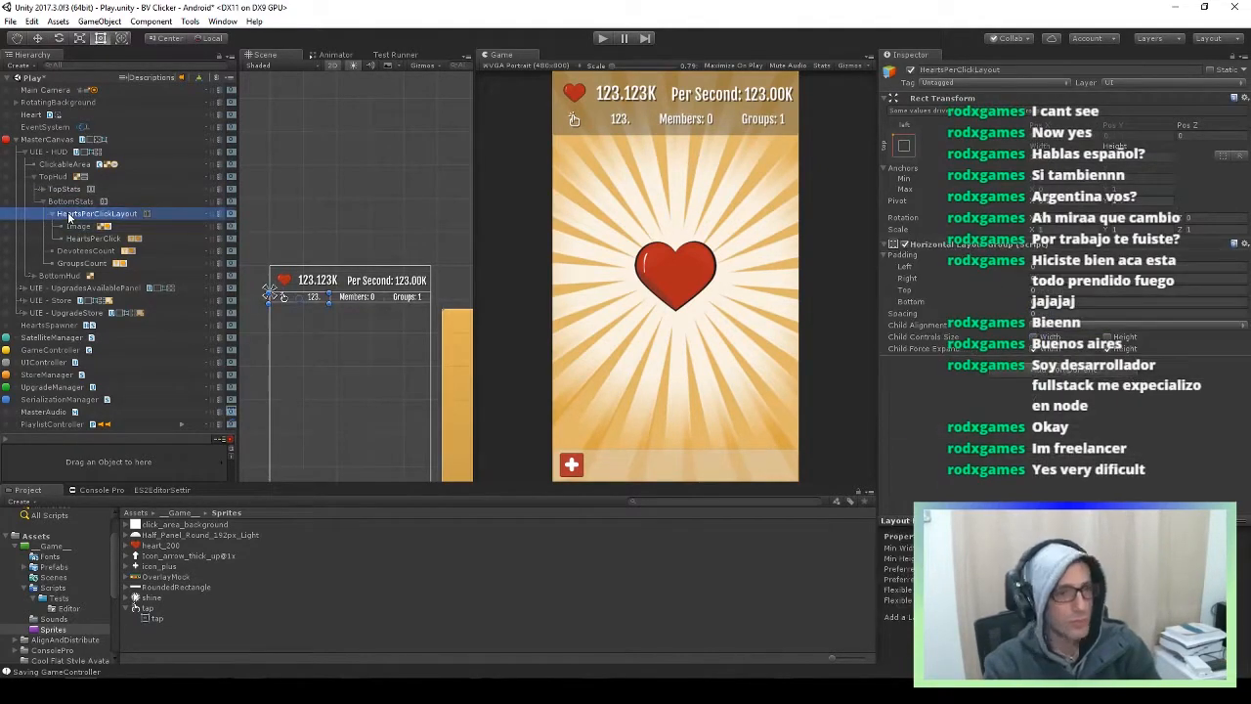
click(147, 237)
scroll(318, 305, up, 6)
middle_drag(319, 306, 358, 318)
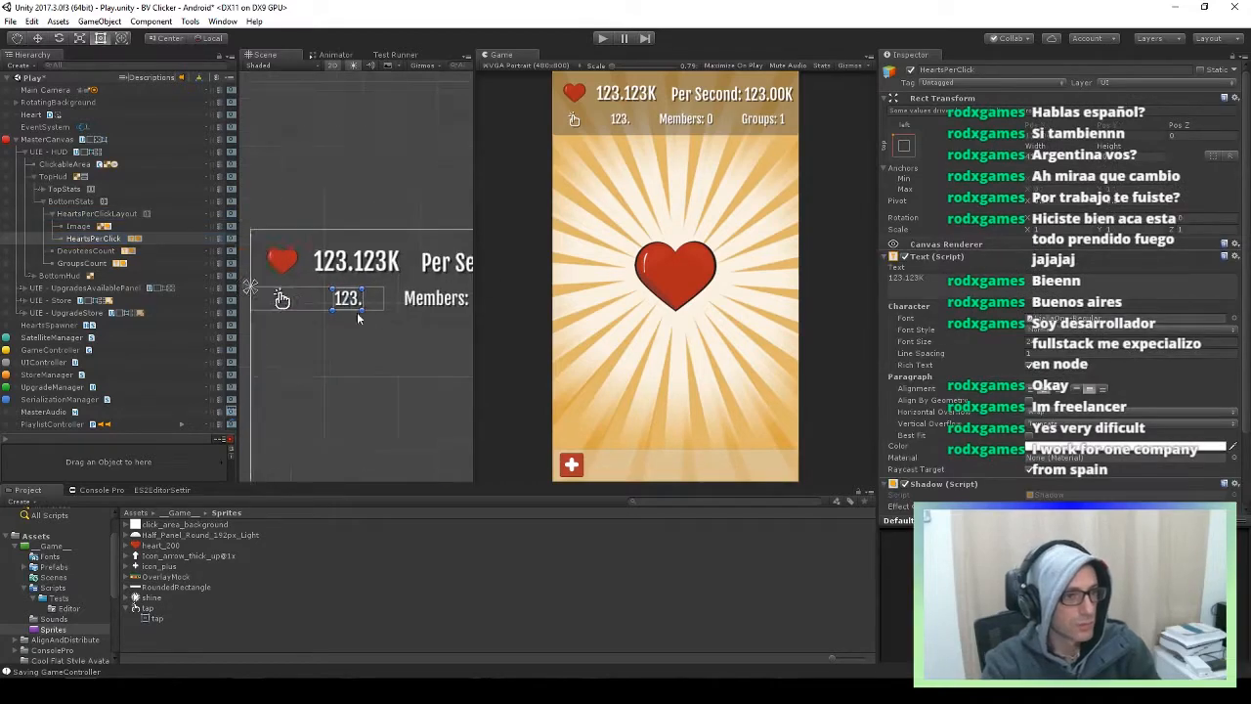
click(278, 298)
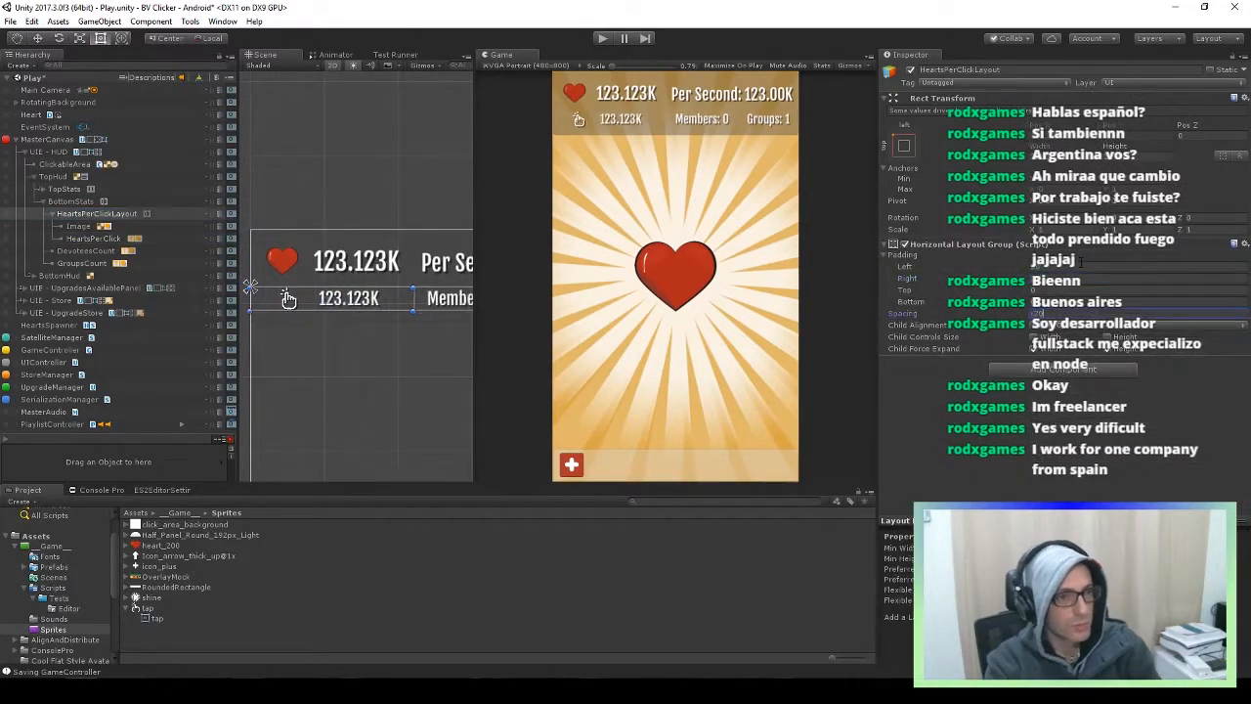
Switch to Rider, search the solution for HeartsPerClick, and remove the "HPC: " prefix from the stat's text in UIController.cs
click(84, 238)
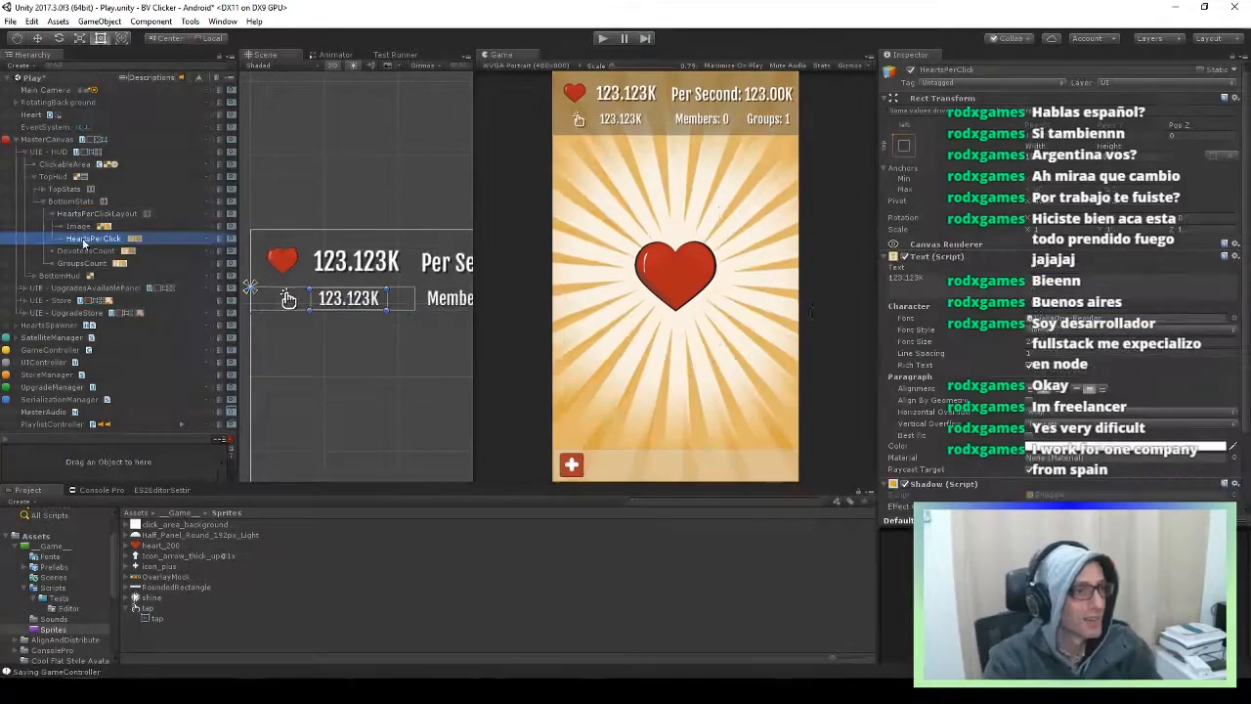
key(alt+Tab)
key(ctrl+shift+f)
text(HeartsPerClick)
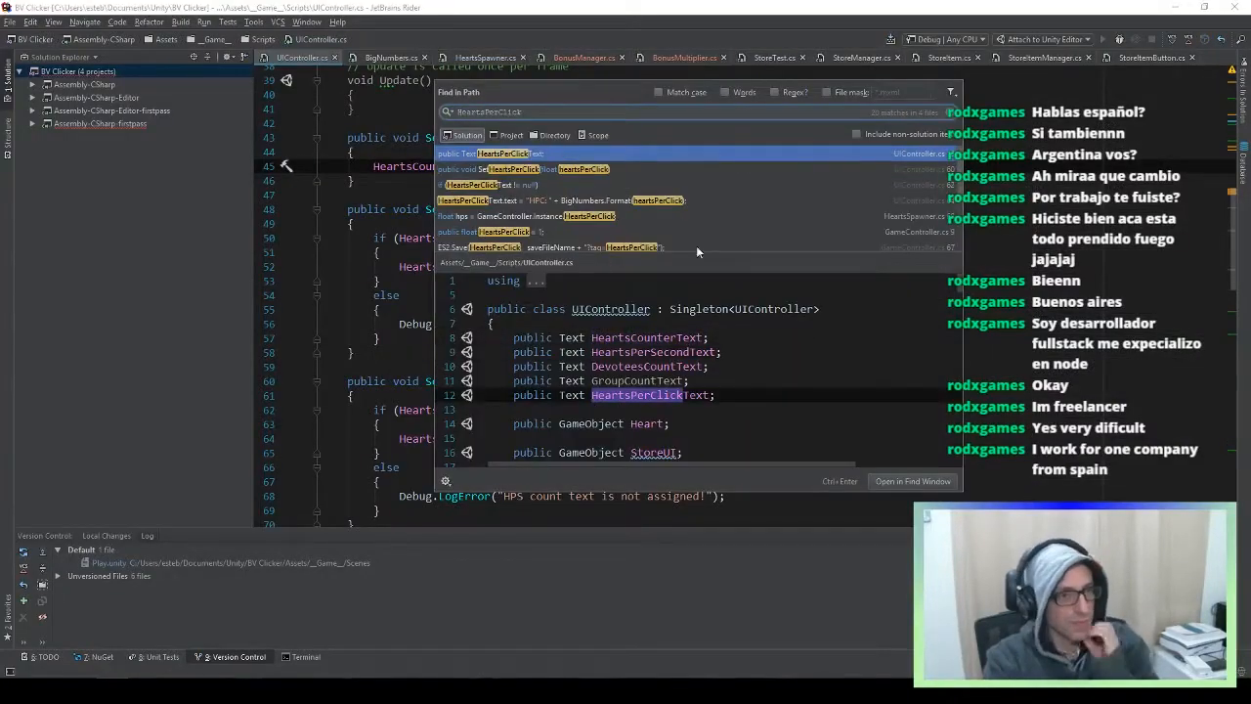
scroll(618, 156, down, 1)
click(618, 156)
key(Return)
Play-test the updated HUD in Unity, opening GameController's Income Rate and tapping the central heart, and stop the game
key(alt+Tab)
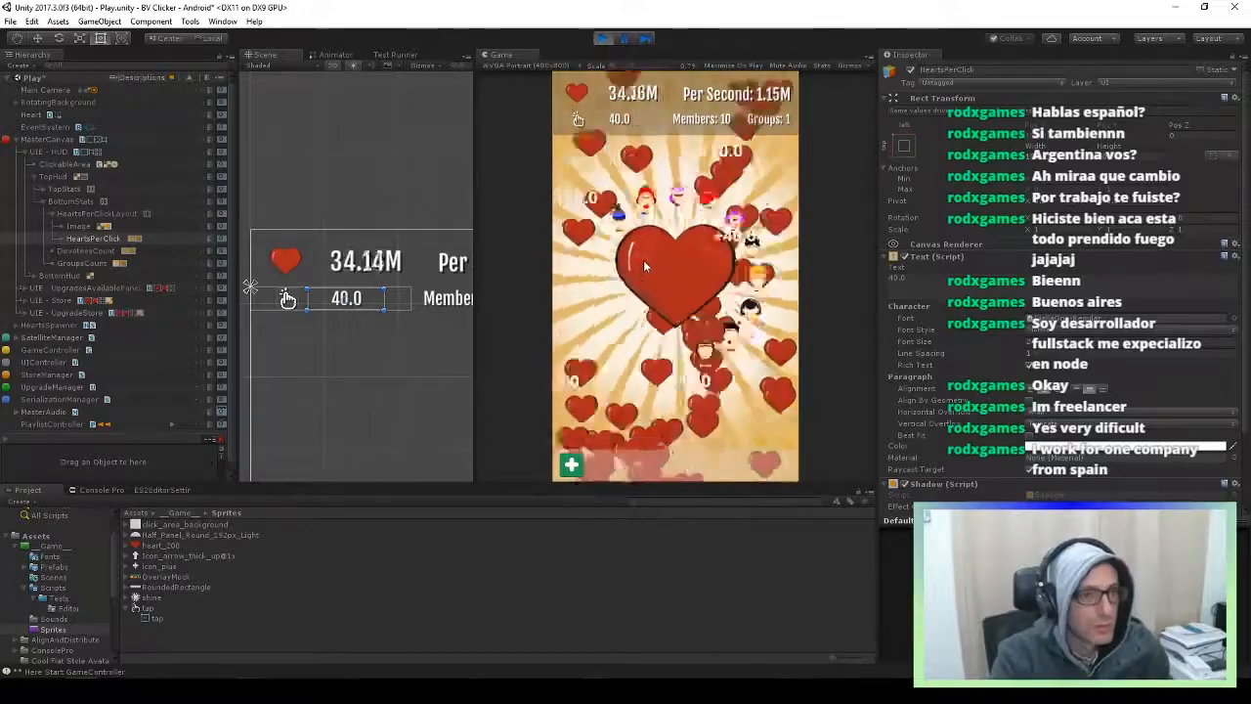
click(17, 138)
click(51, 177)
click(1033, 182)
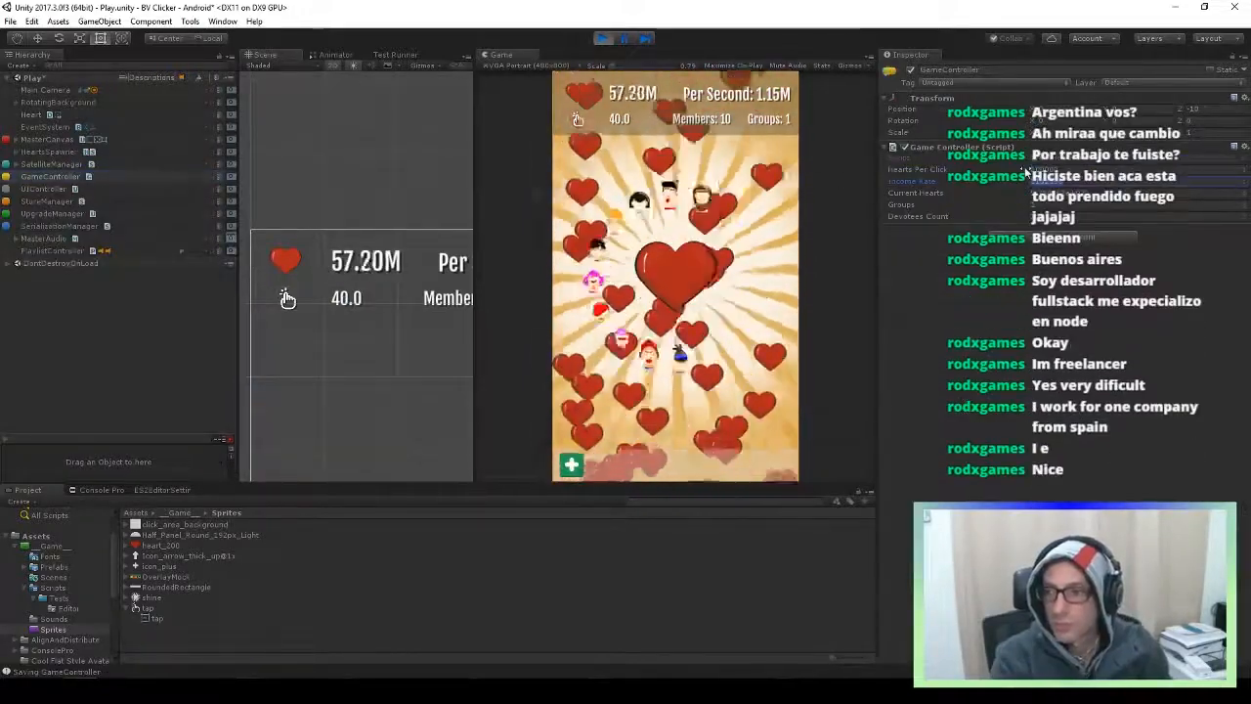
click(688, 262)
click(688, 262)
click(689, 262)
key(ctrl+p)
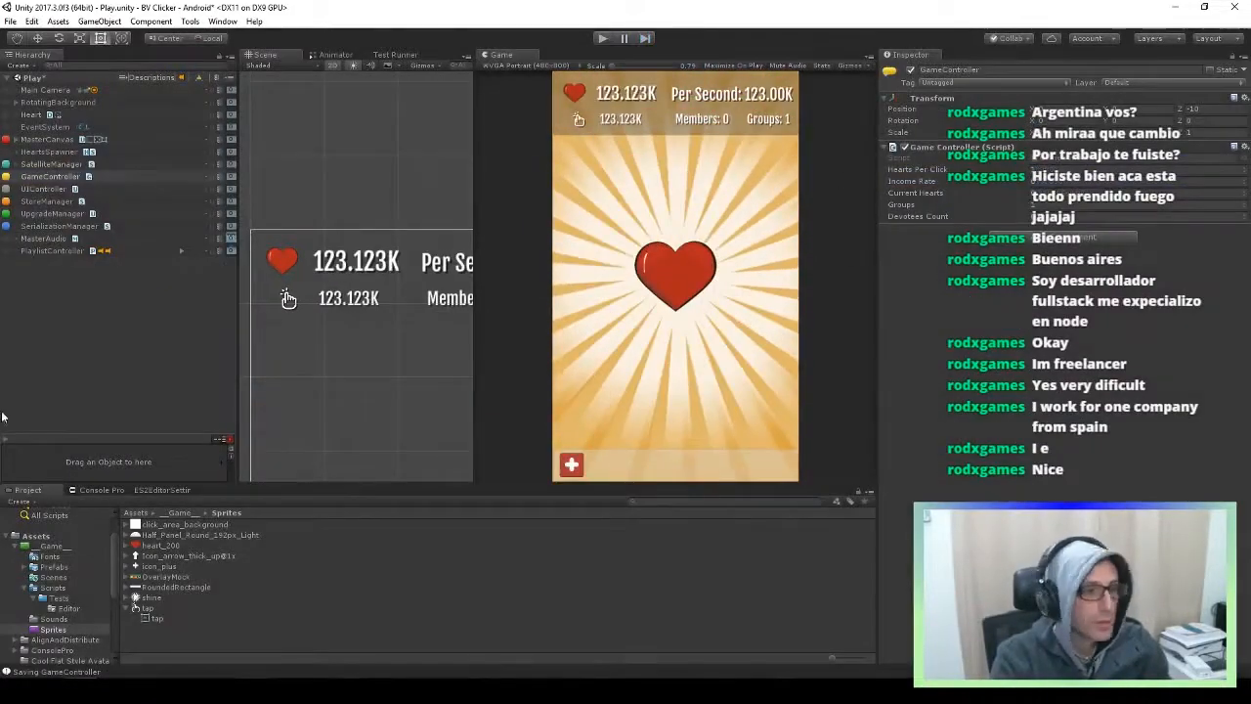
Create an empty object named MembersCountLayout inside BottomStats and nest DevoteesCount in it
click(17, 140)
click(83, 251)
alt+click(44, 201)
click(44, 201)
key(alt+shift+n)
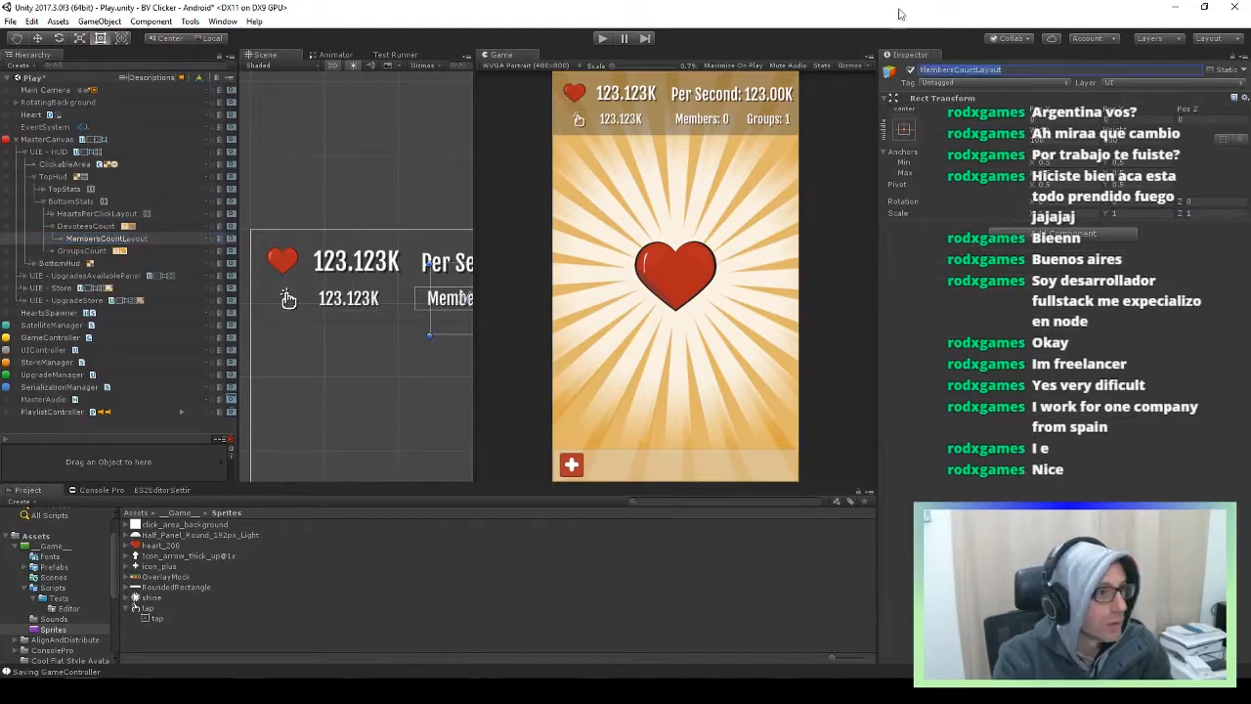
drag(106, 238, 99, 226)
Copy HeartsPerClickLayout's Horizontal Layout Group and paste it as a new component onto MembersCountLayout
click(98, 213)
click(1243, 244)
click(1145, 399)
right_click(99, 226)
click(99, 226)
click(1245, 99)
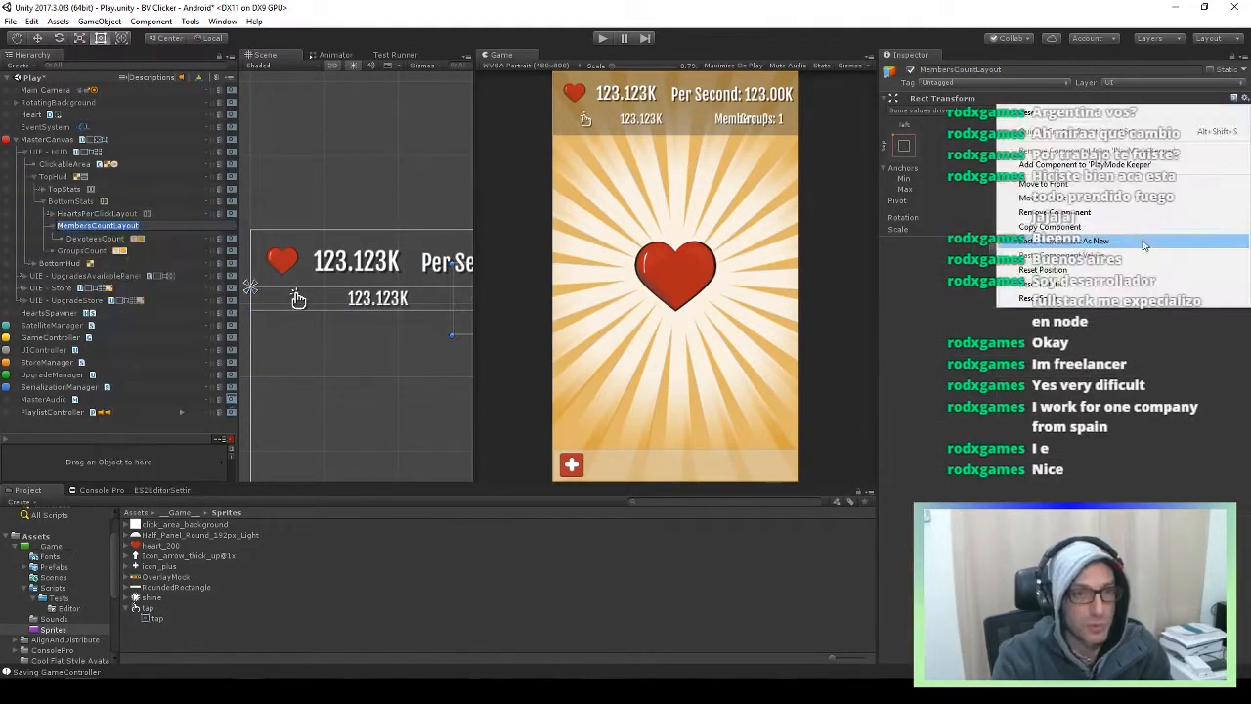
click(1145, 245)
Add an Image to MembersCountLayout, place it above DevoteesCount, and set its width to 30
click(95, 238)
click(98, 226)
click(51, 213)
click(79, 226)
click(79, 252)
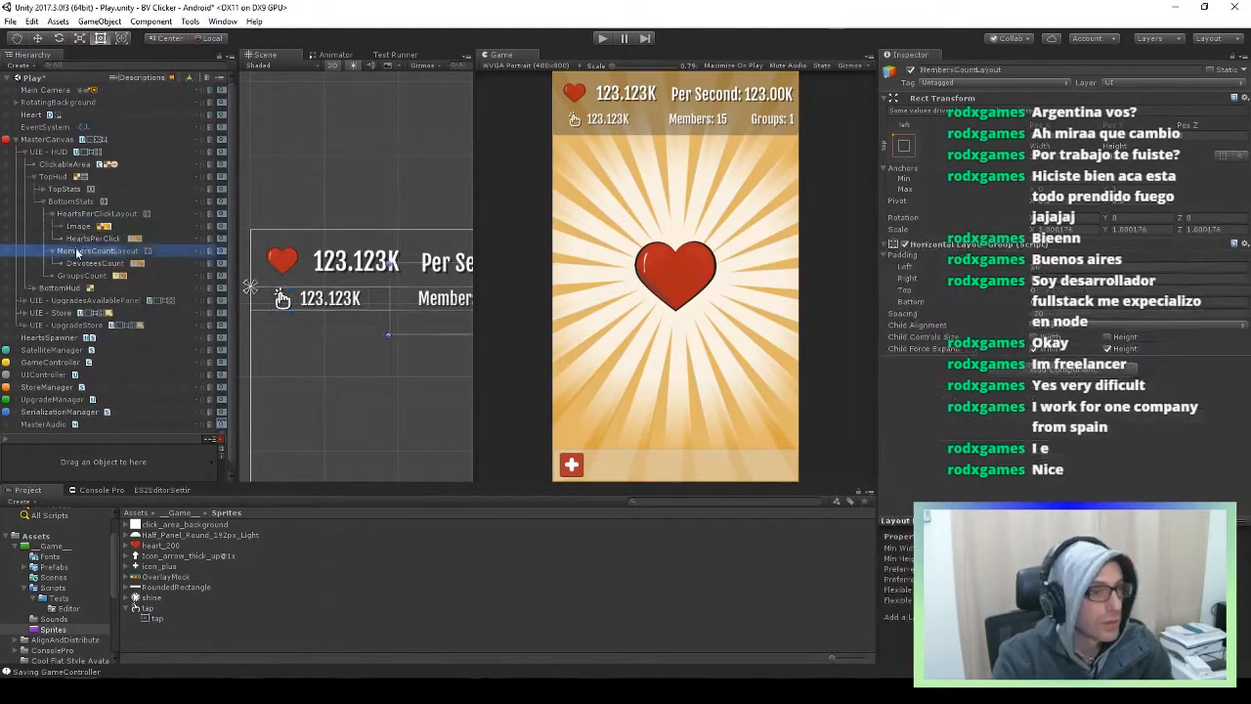
right_click(78, 252)
drag(80, 276, 96, 258)
click(1055, 156)
text(30)
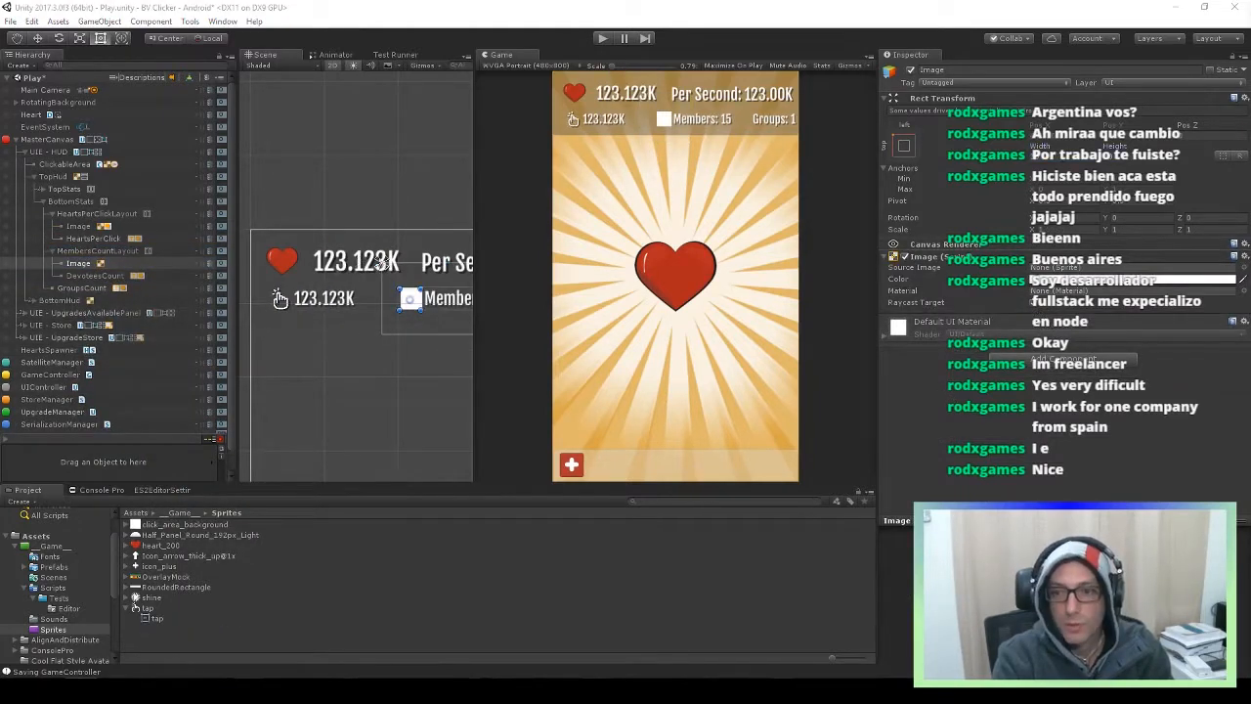
Give the new members Image a white person icon and a Shadow component, and save the scene
click(1076, 396)
text(shadow)
key(Return)
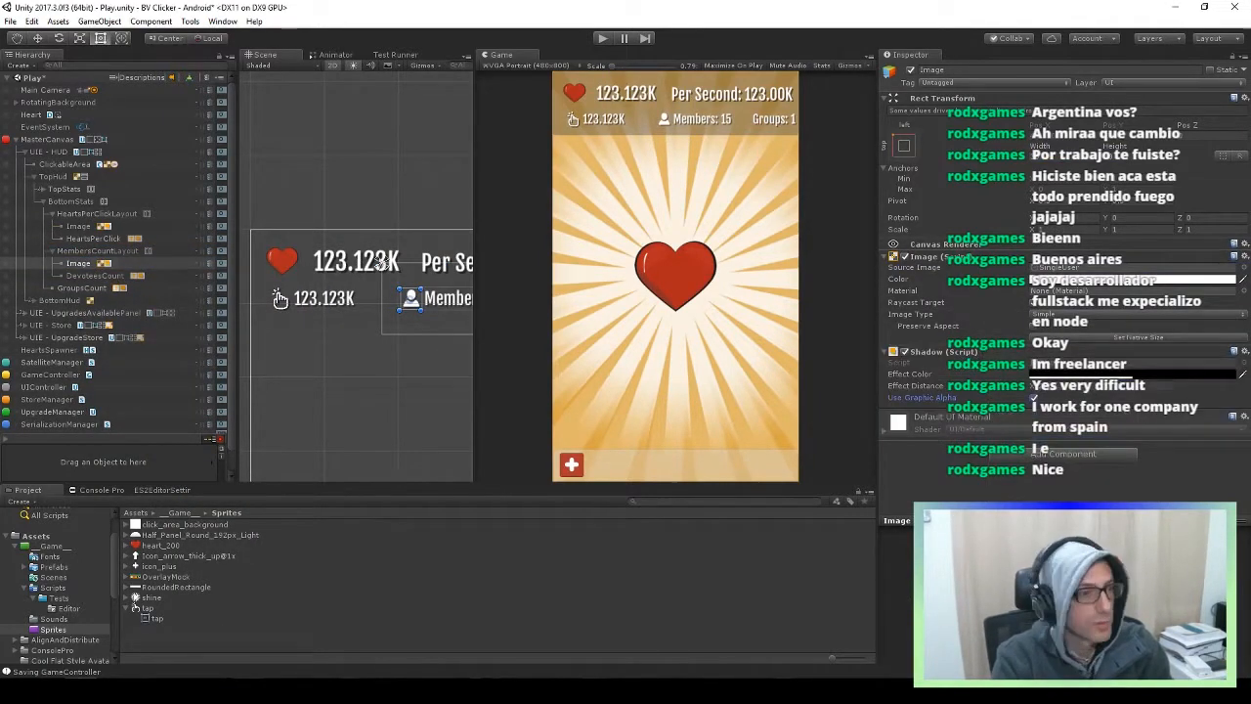
key(ctrl+s)
Set DevoteesCount's text to 15 and adjust MembersCountLayout's child alignment to centre the icon and count vertically in the row
click(96, 275)
click(112, 251)
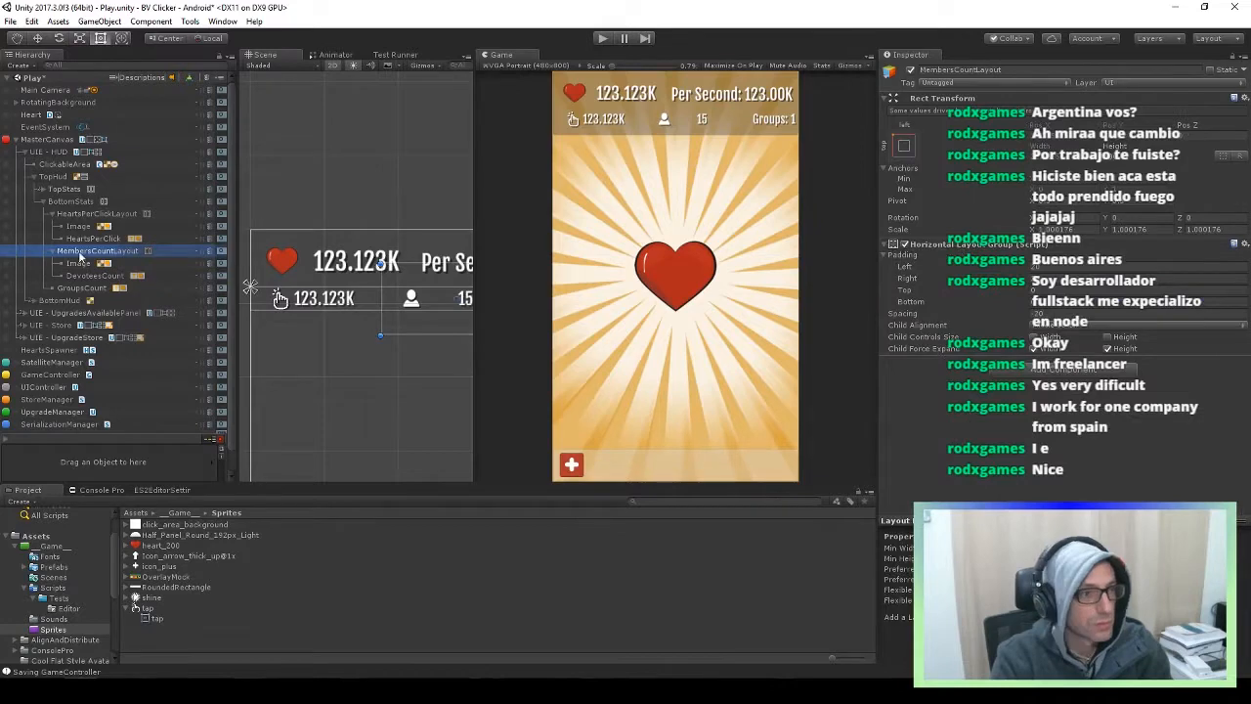
click(96, 275)
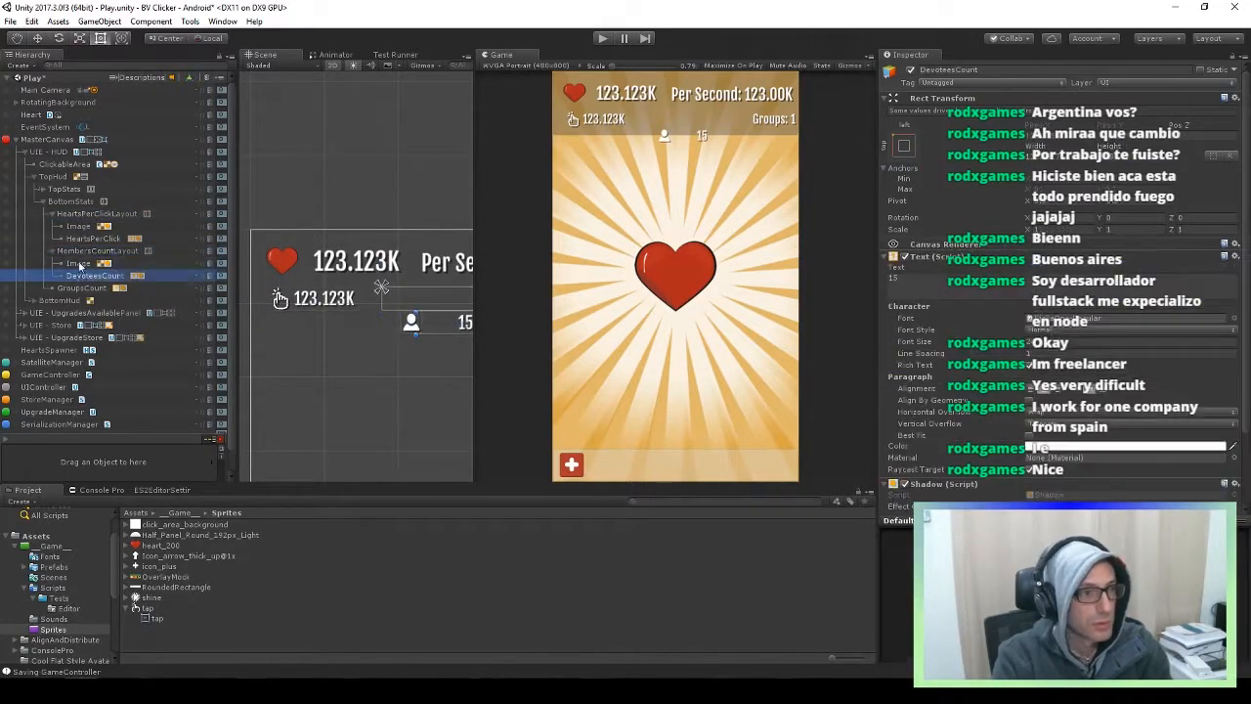
click(96, 251)
click(1075, 325)
click(1076, 354)
Wrap GroupsCount in a new BottomStats object named GroupsCountLayout and paste the copied Horizontal Layout Group onto it
scroll(339, 295, down, 10)
middle_drag(343, 296, 309, 248)
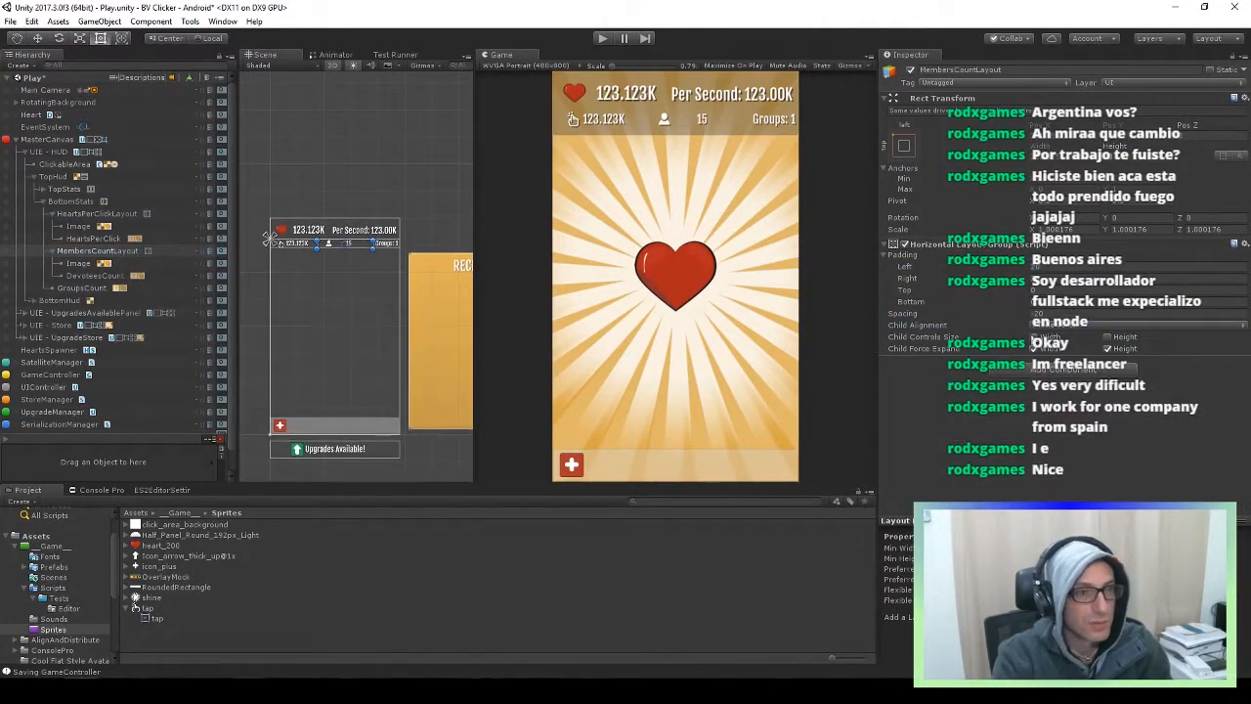
click(52, 252)
click(52, 214)
right_click(64, 241)
click(116, 346)
click(1080, 69)
text(Group)
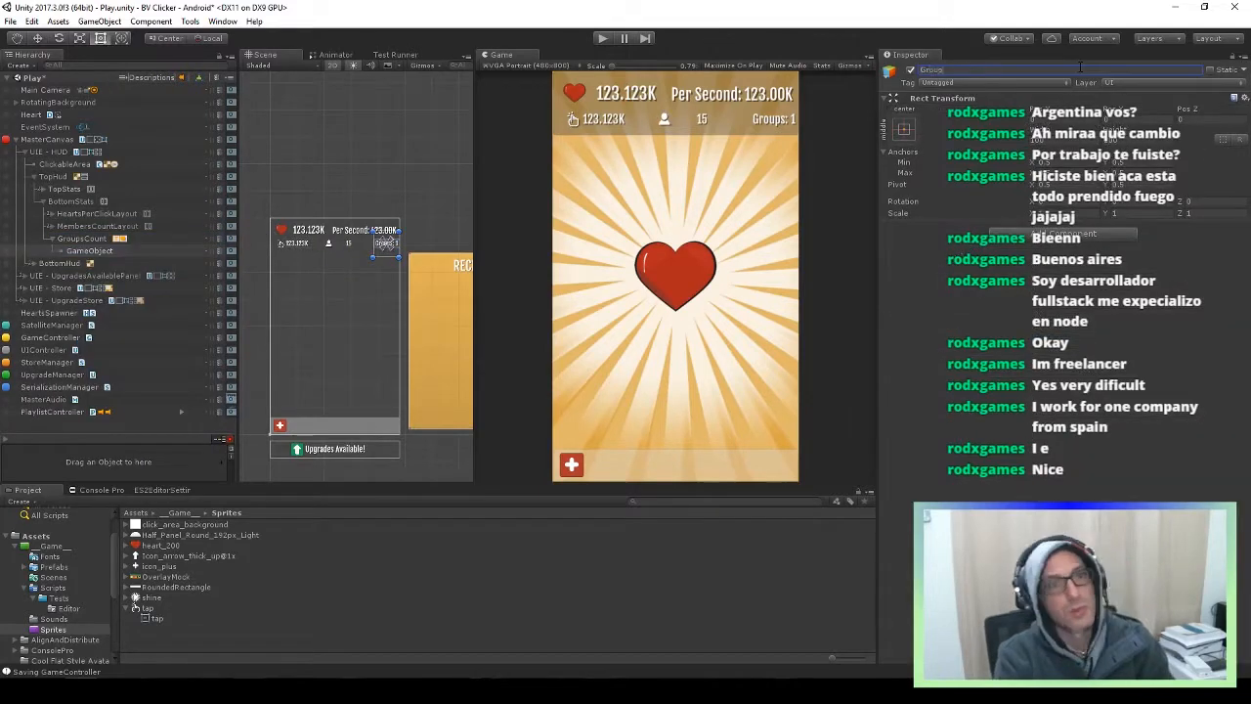
drag(85, 253, 85, 234)
click(987, 70)
drag(82, 251, 90, 245)
text(s)
click(1245, 97)
click(1124, 243)
Add an Image with a group-of-people icon and a Shadow component above GroupsCount in GroupsCountLayout
right_click(114, 240)
click(244, 475)
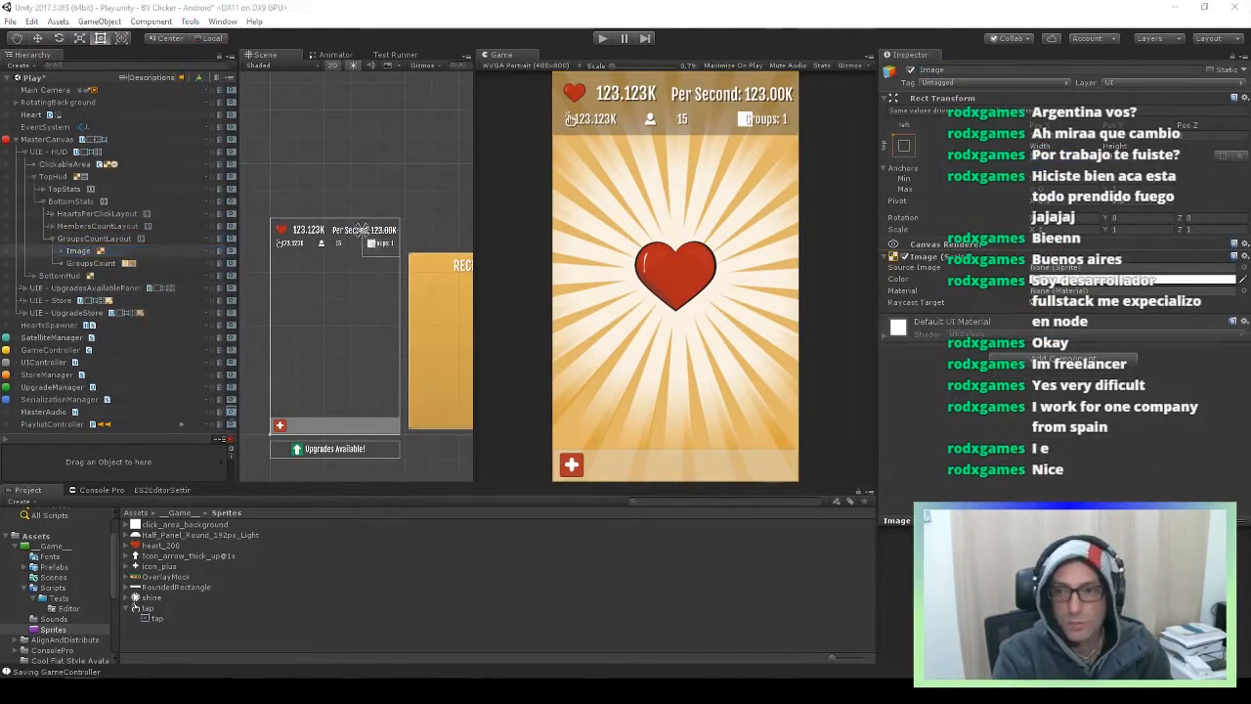
click(1049, 399)
text(shadow)
key(Return)
Adjust GroupsCountLayout's child alignment so its icon and text line up with the rest of the bottom row
click(93, 238)
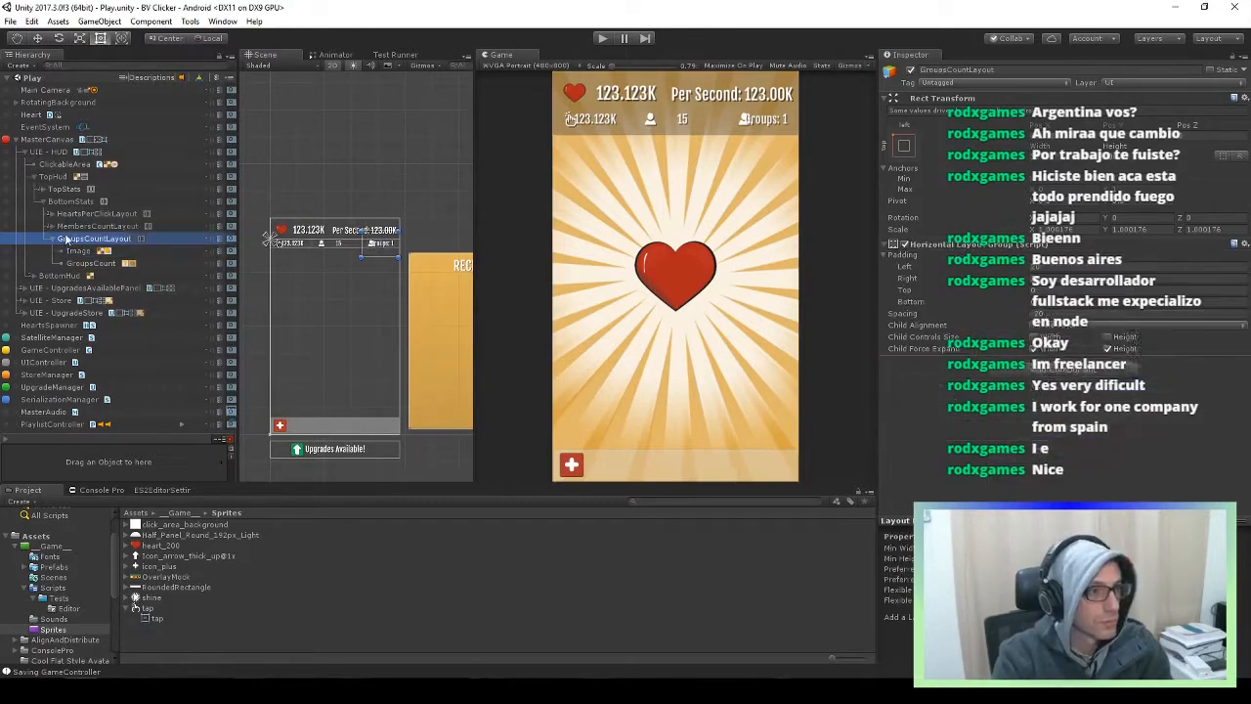
click(1091, 325)
click(1075, 396)
click(1091, 327)
click(1071, 383)
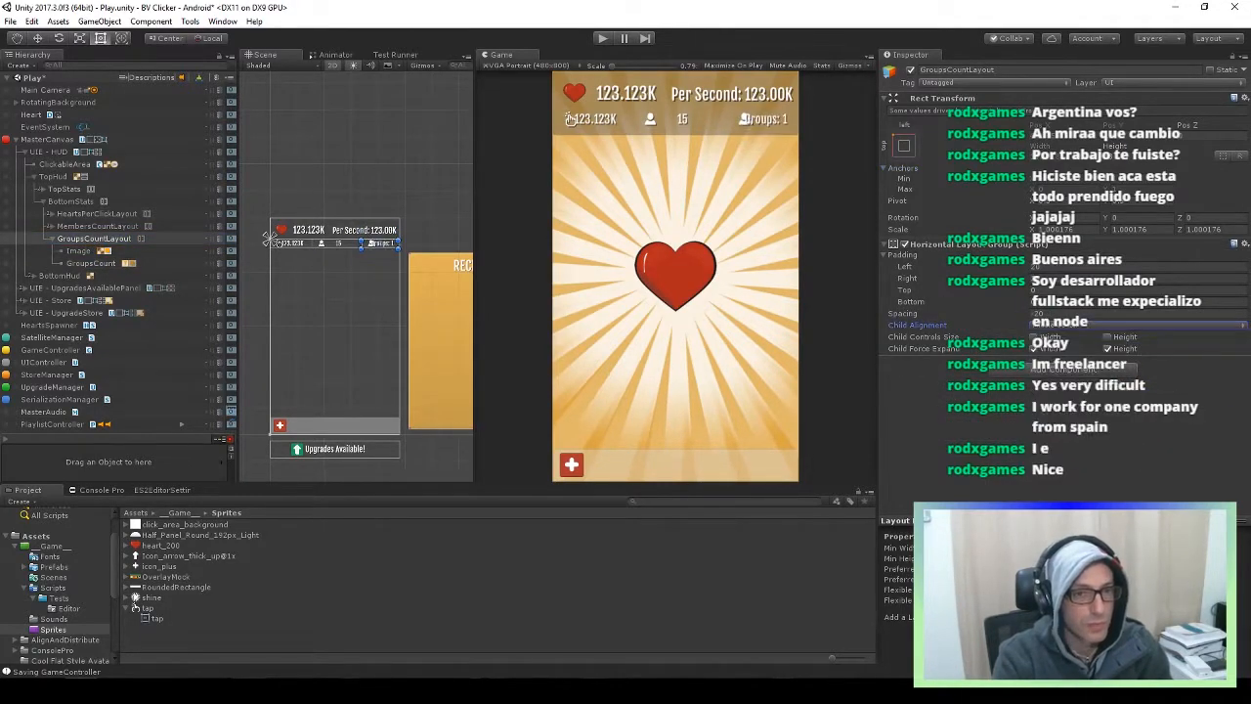
Set GroupsCount's sample text to 100.100k to test a wide value in the row
click(1085, 314)
click(91, 263)
drag(929, 277, 843, 277)
text(100.100k)
Adjust the spacing of MembersCountLayout and HeartsPerClickLayout so the icons no longer overlap the values
click(98, 226)
drag(1051, 314, 861, 299)
key(Tab)
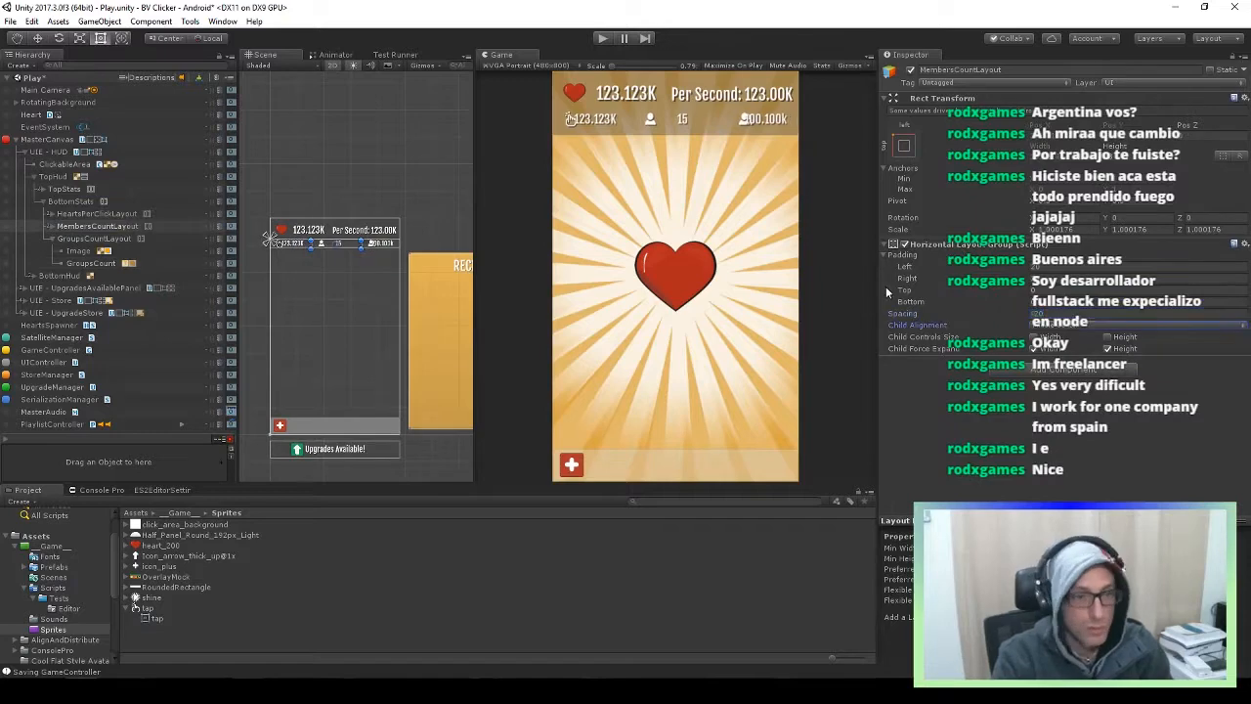
click(268, 239)
click(267, 239)
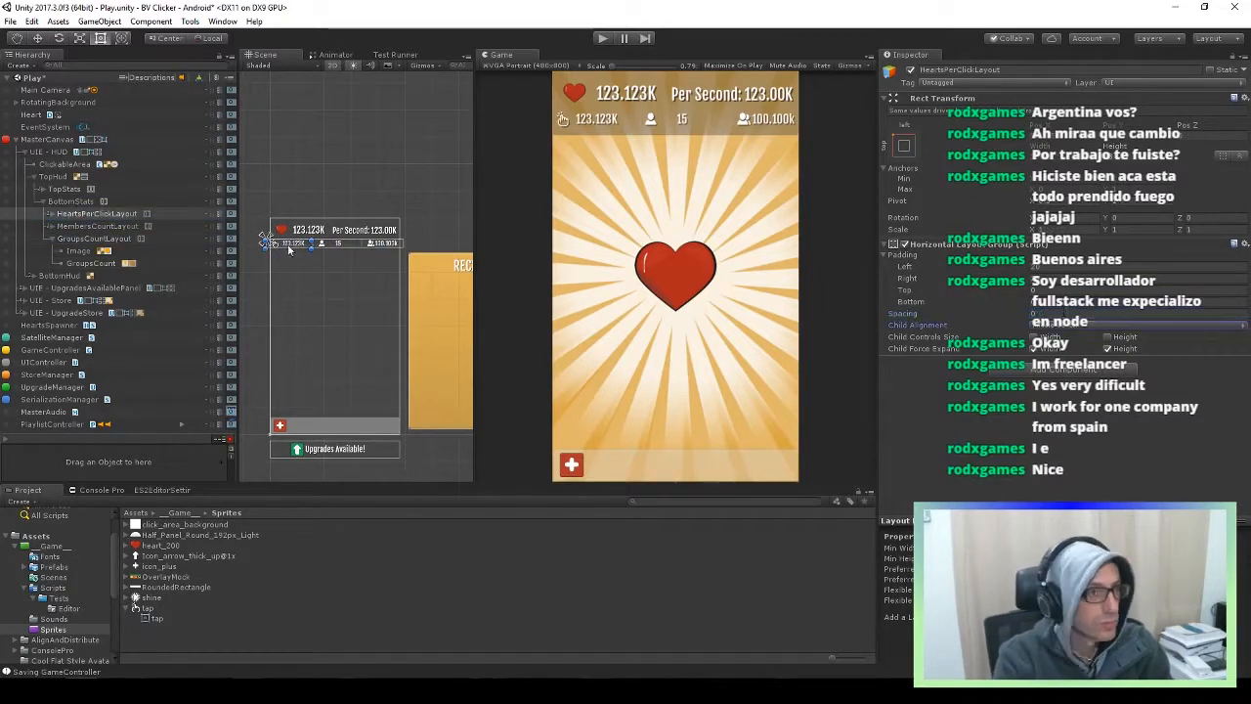
Switch to Rider, search the solution for DevoteesCount, and make SetDevoteesCount display only devoteesCount.ToString() without a label prefix
click(114, 227)
click(53, 239)
click(52, 227)
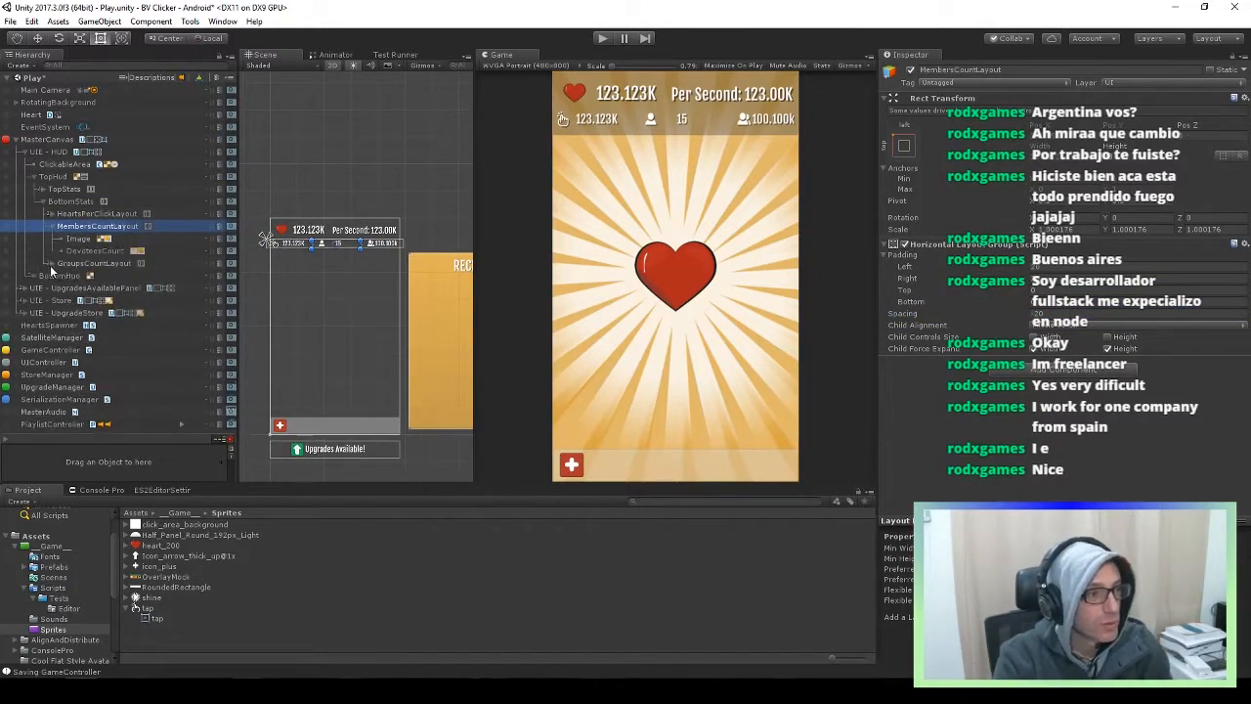
key(alt+Tab)
key(ctrl+shift+f)
key(Return)
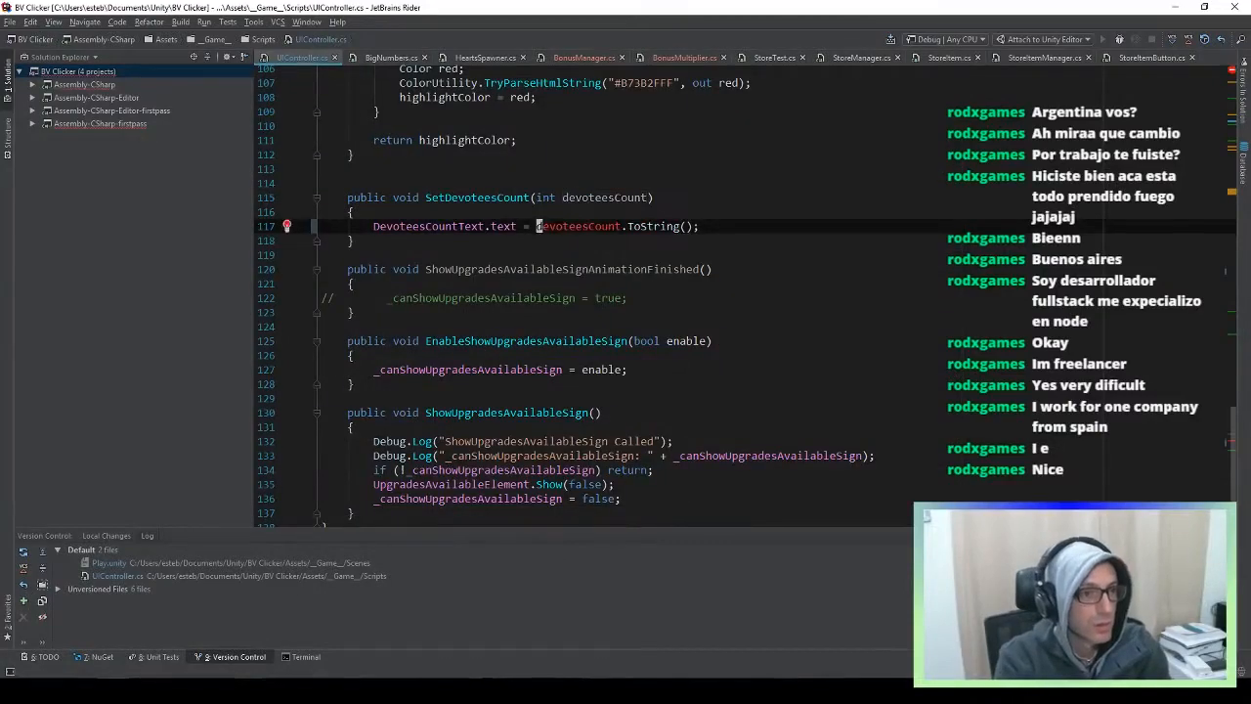
Play-test the HUD in Unity, restarting the game with GroupsCount's sample text set to 1
key(alt+Tab)
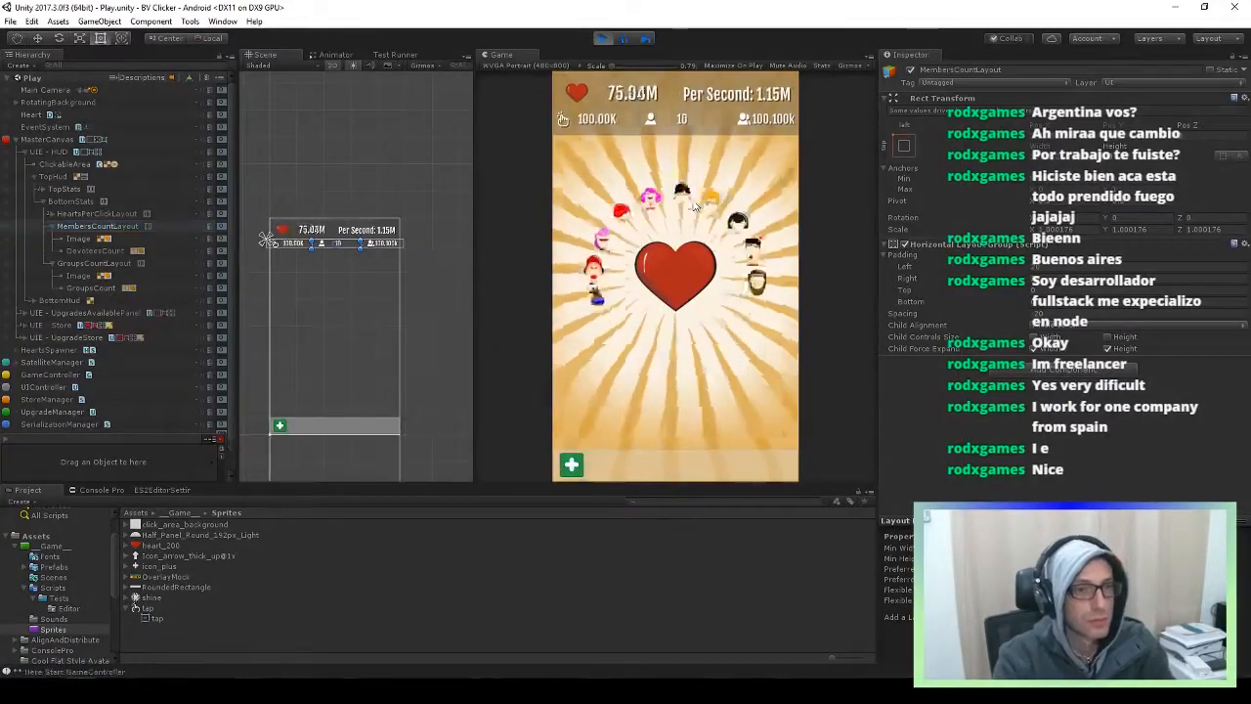
click(603, 38)
click(603, 38)
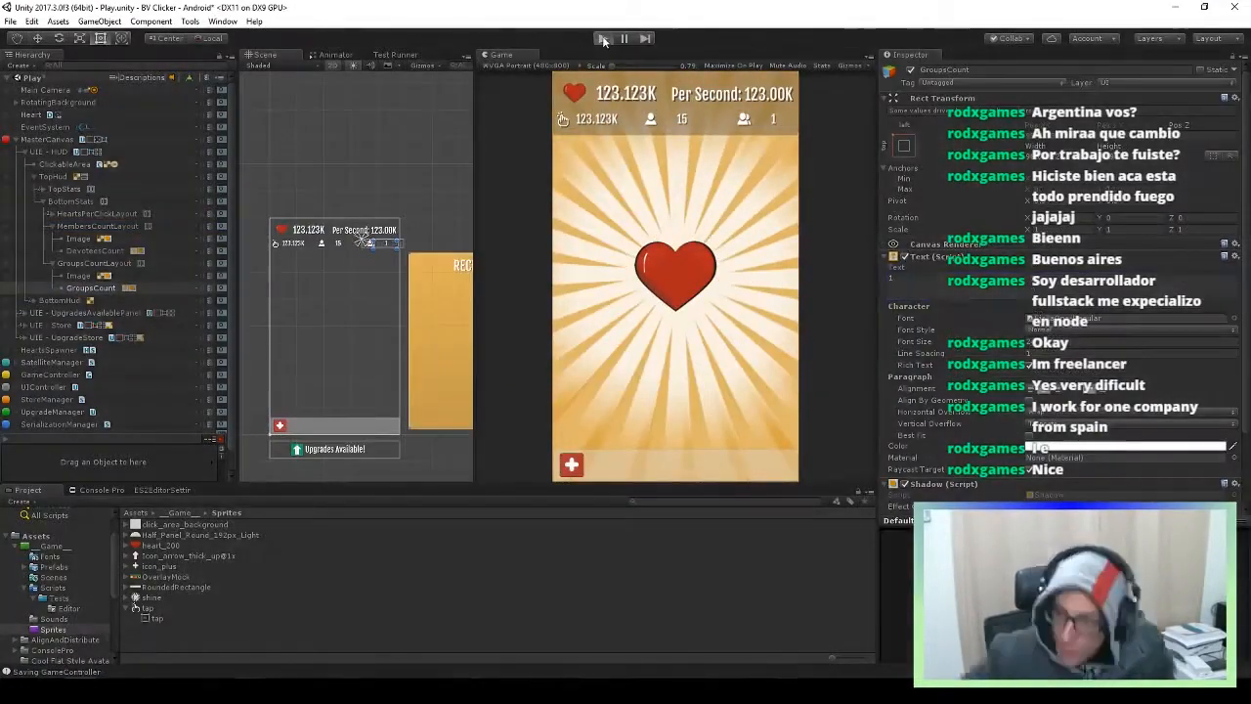
Try out different child alignment and left padding for BottomStats while the game is running
click(71, 201)
click(1085, 325)
click(1080, 395)
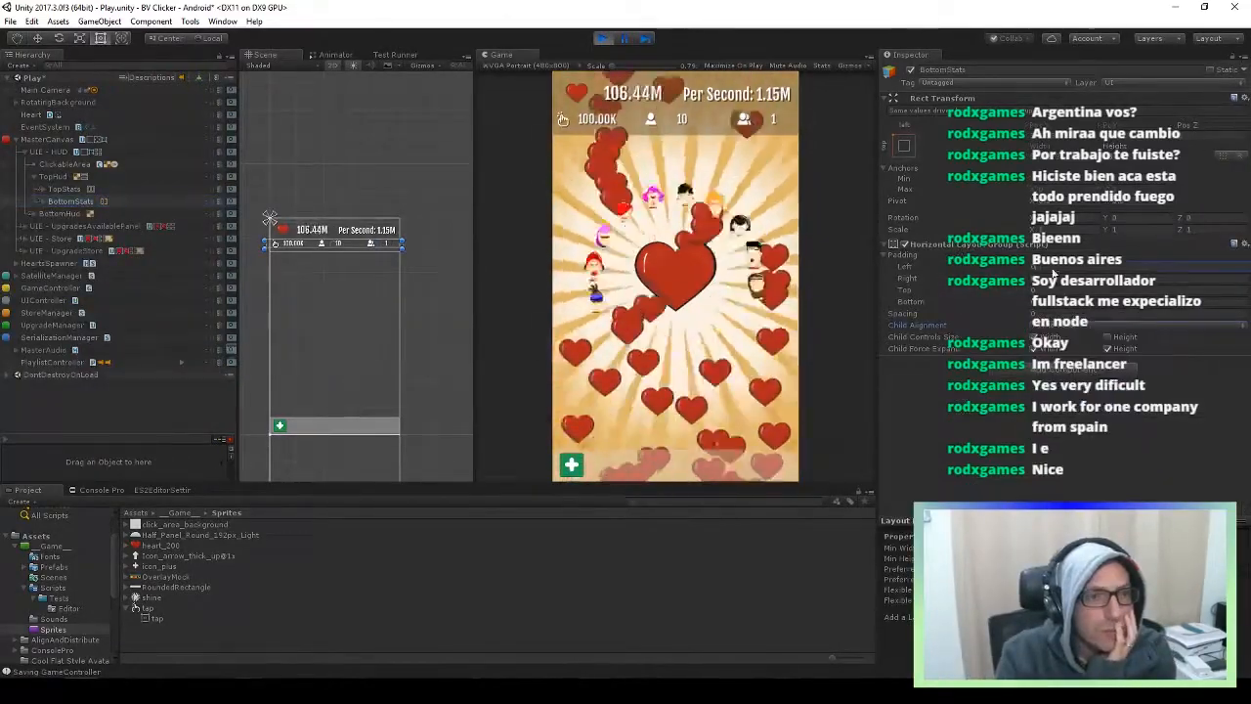
click(1055, 267)
click(41, 201)
click(88, 263)
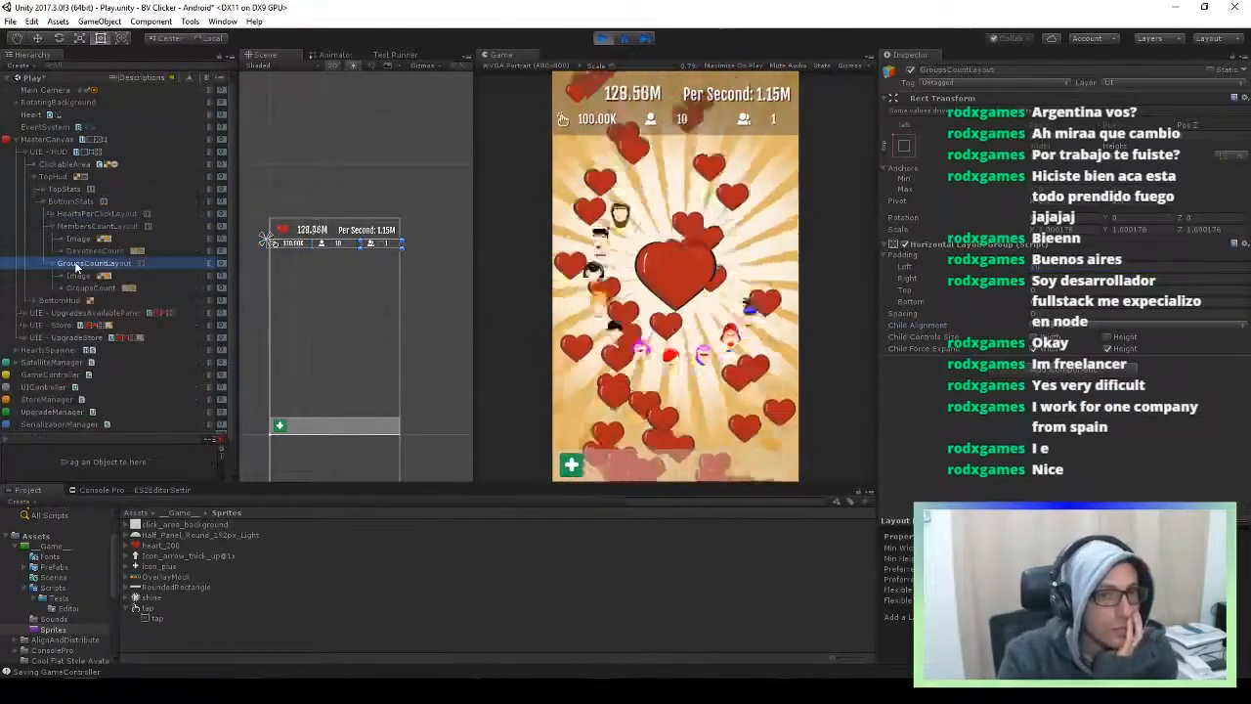
click(71, 201)
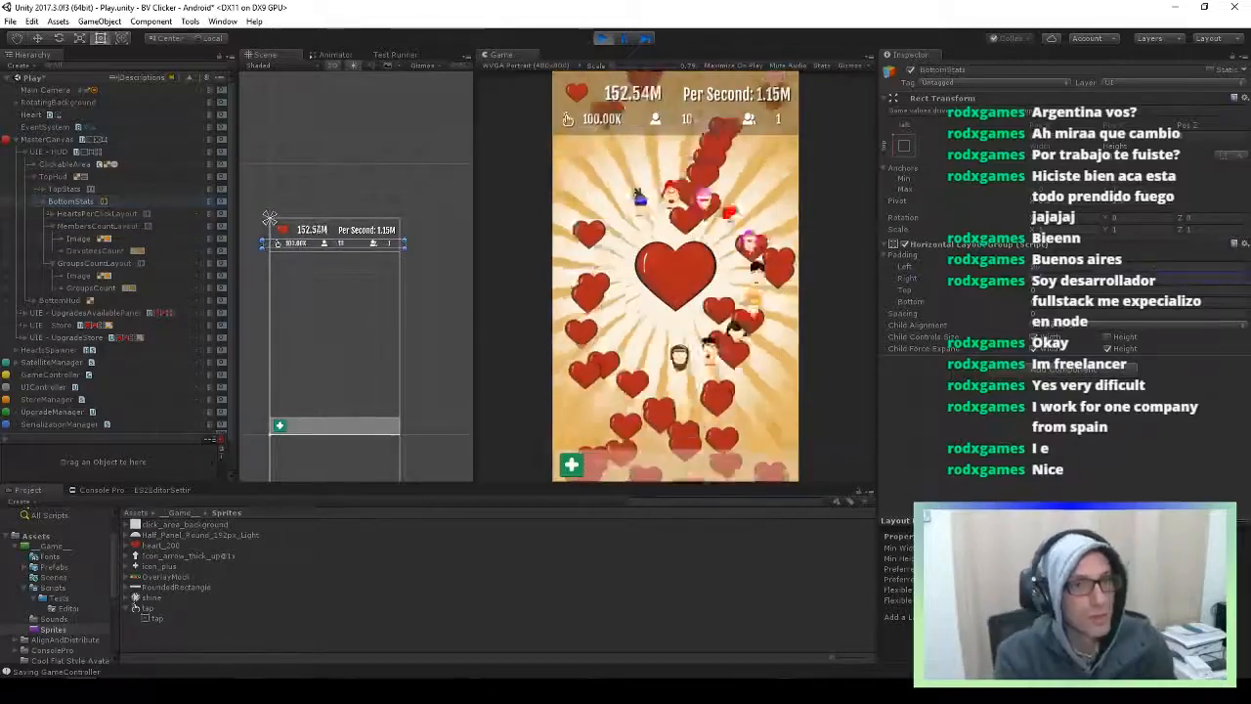
Check the running HUD in several Game view aspect ratios, return to WVGA Portrait, and stop the game
click(524, 65)
click(524, 149)
click(525, 67)
click(522, 198)
click(525, 65)
click(537, 245)
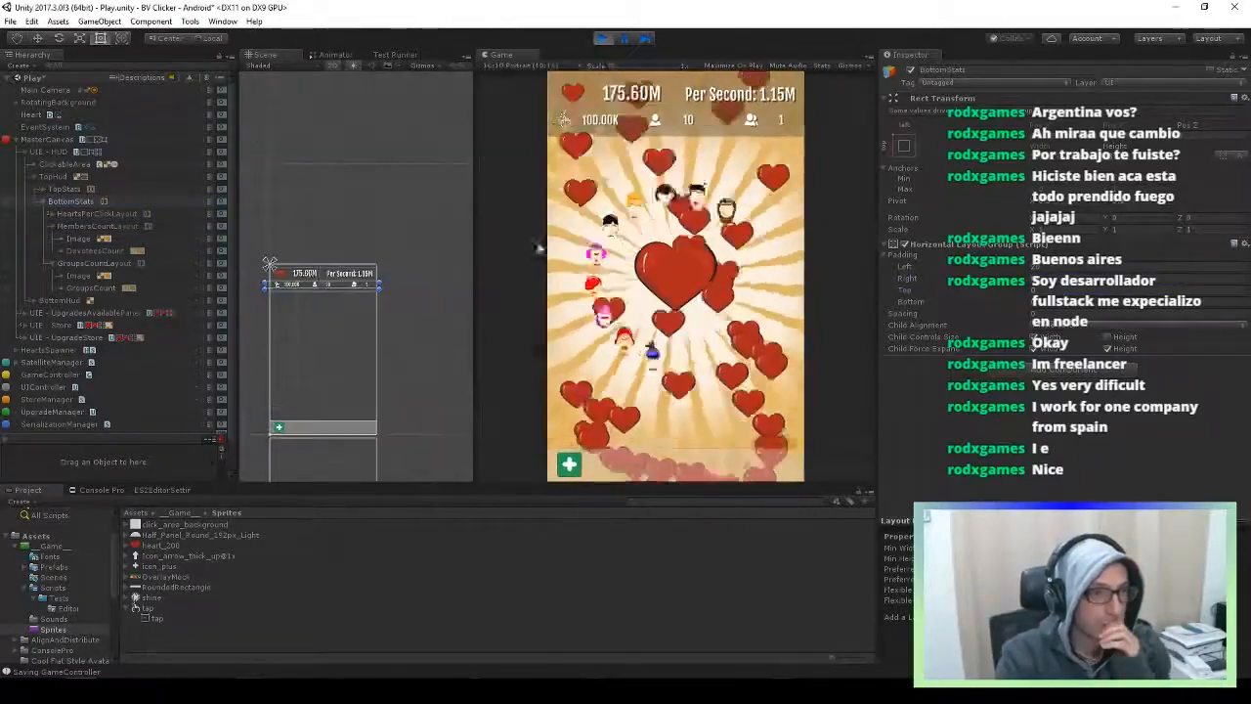
click(525, 66)
click(519, 101)
click(525, 66)
click(530, 123)
key(ctrl+p)
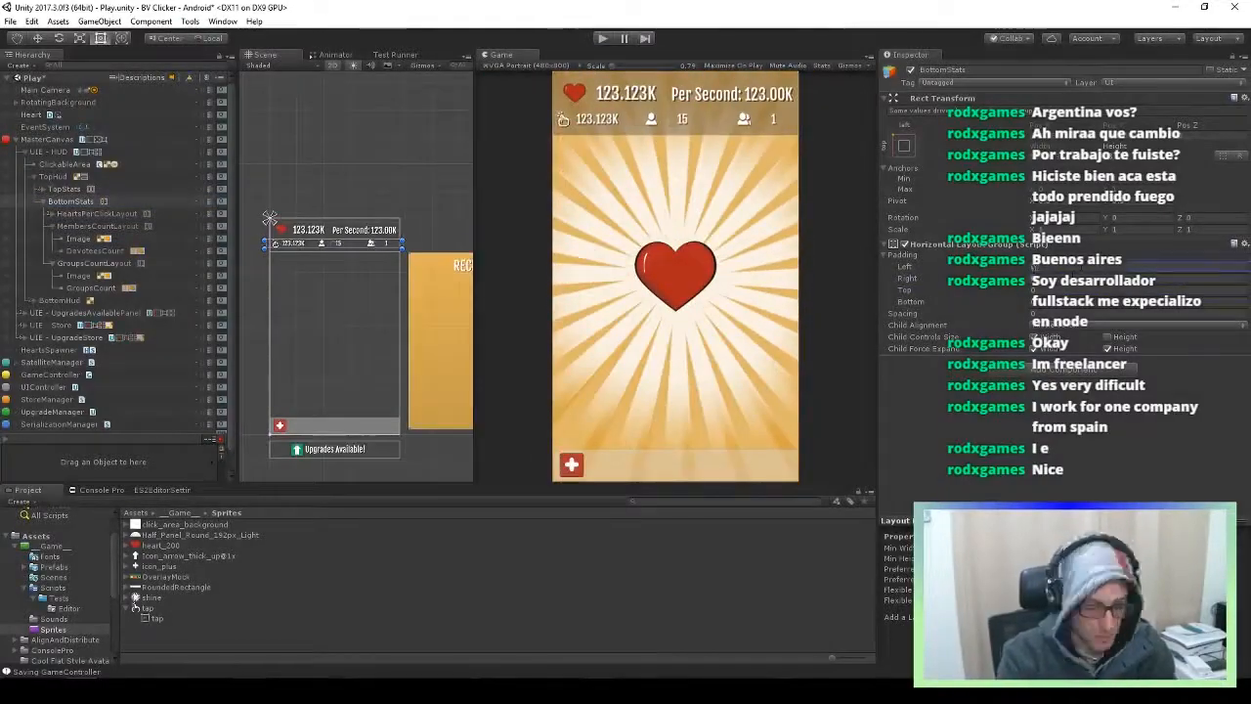
Switch to the Git terminal, review the diff, and commit all tracked changes with the message "Fixed Bottom Stats layout."
key(alt+Tab)
text(git diff)
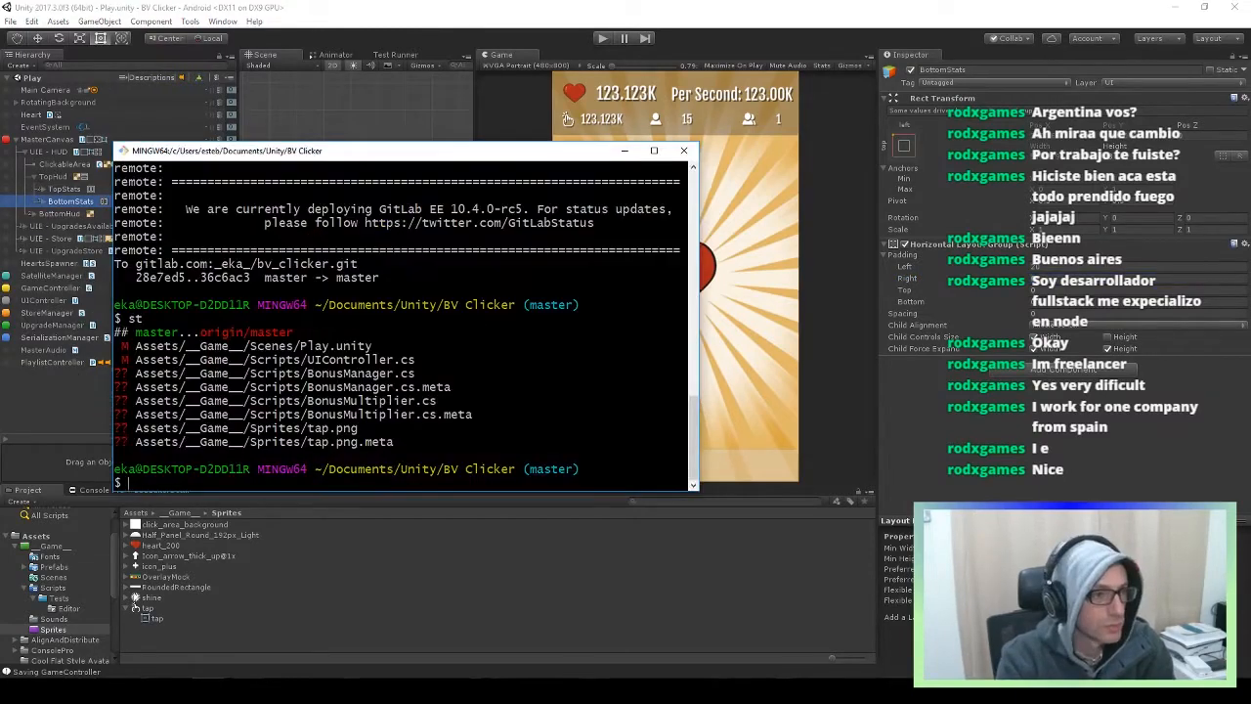
key(Return)
text(gci -am ")
text(ut.")
key(Return)
Push the commit to the remote with git push, entering the SSH key passphrase
text(gpv)
key(Return)
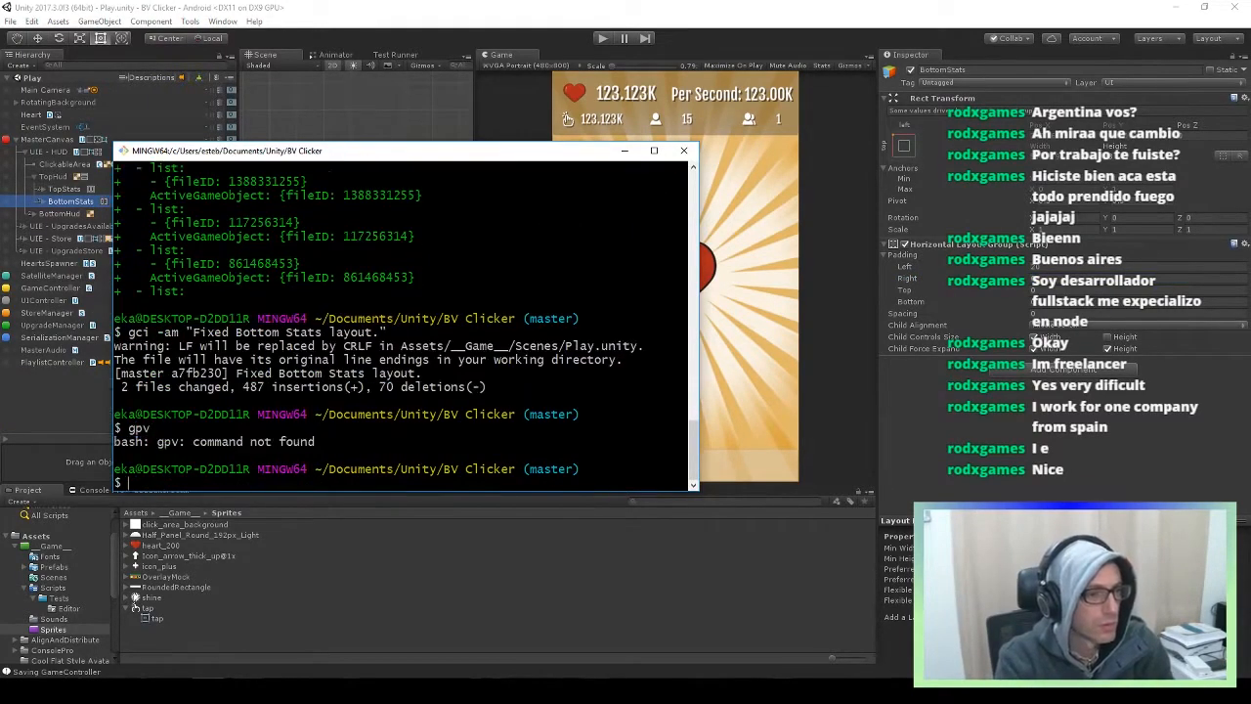
text(git push)
key(Return)
key(Return)
Open the GitLabStatus Twitter link from the push output and read the linked issue about pages going down during deployment
drag(187, 372, 528, 387)
right_click(582, 387)
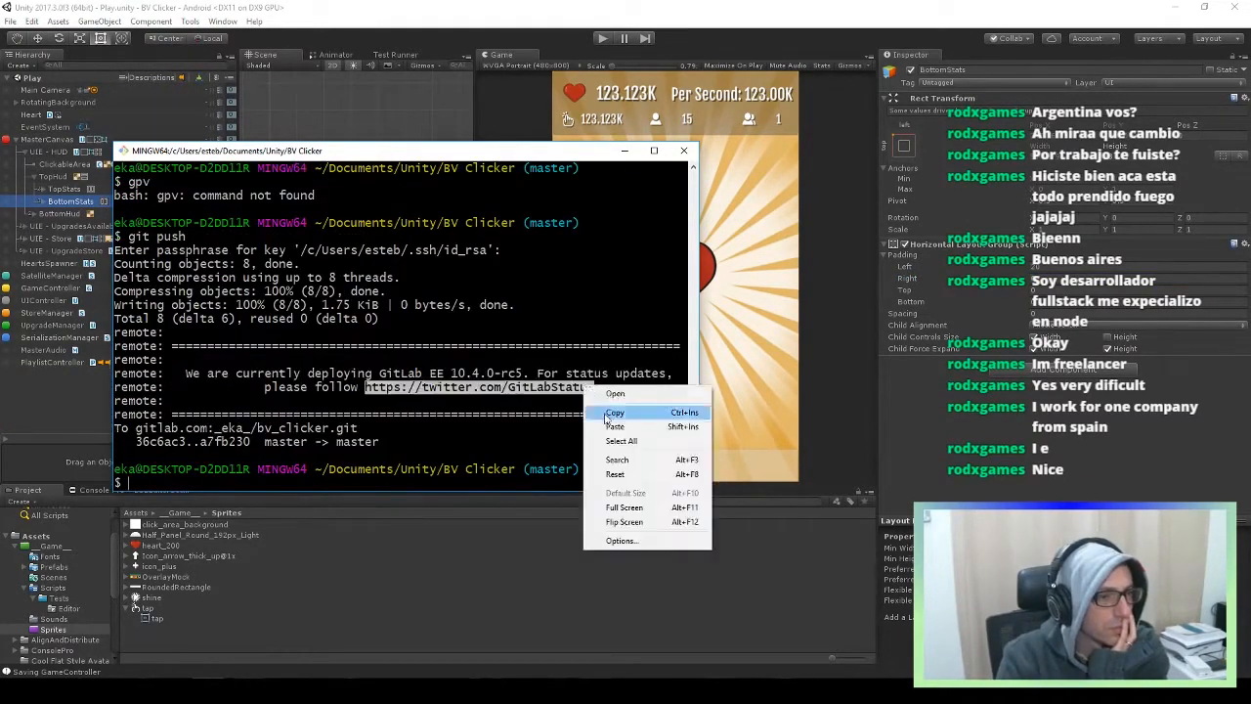
click(611, 394)
scroll(660, 526, down, 2)
click(640, 377)
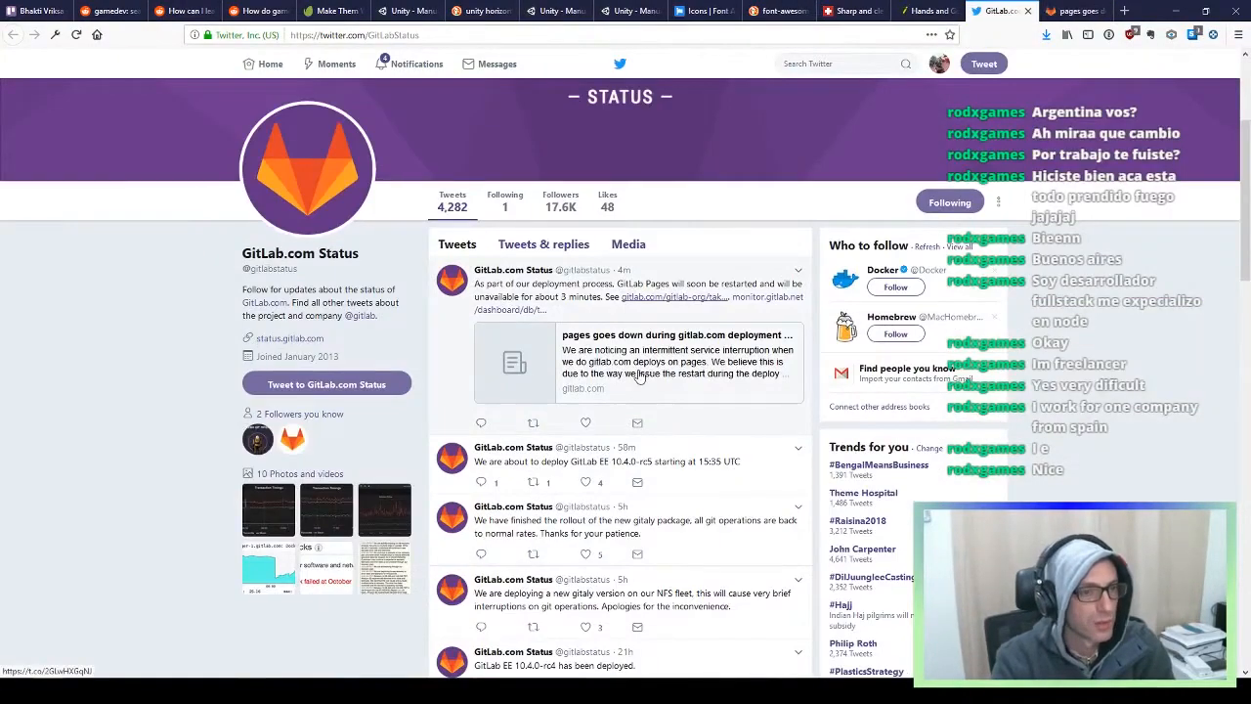
scroll(616, 459, down, 5)
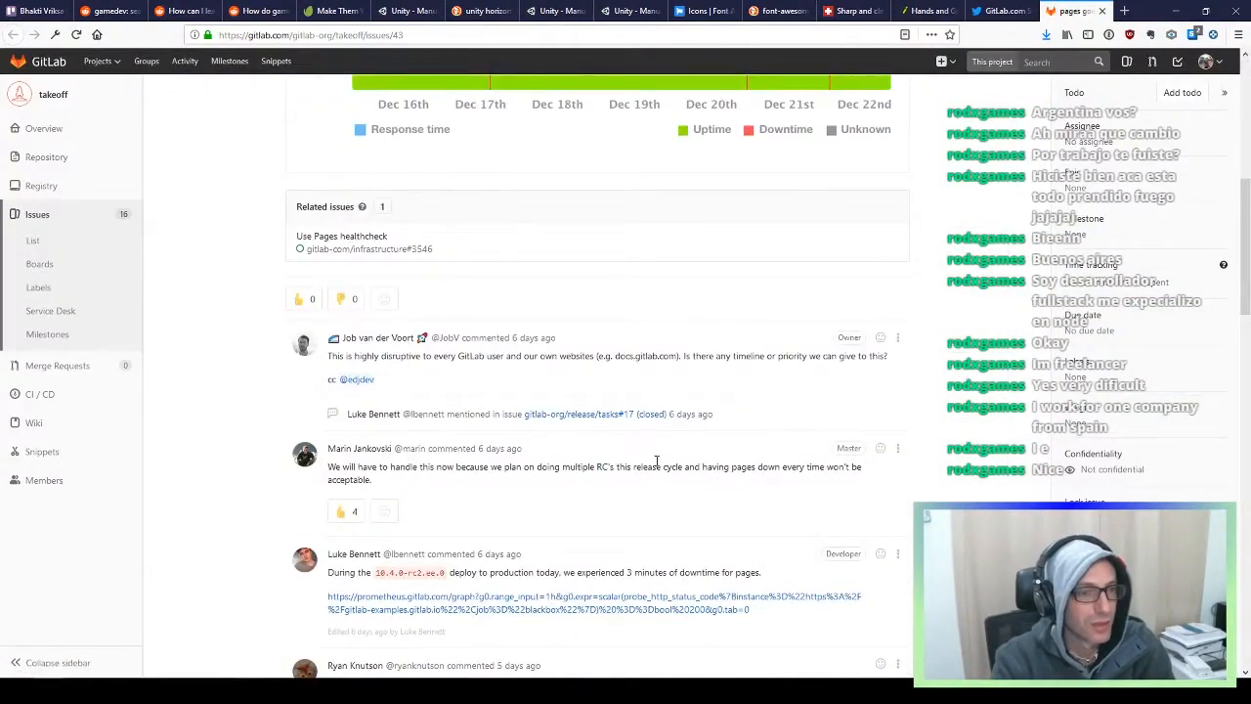
Search the web for "gitlab DB loss" and read The Register's article on the GitLab data loss
key(ctrl+l)
text(gitlab DB loss)
key(Return)
click(196, 245)
scroll(318, 381, down, 3)
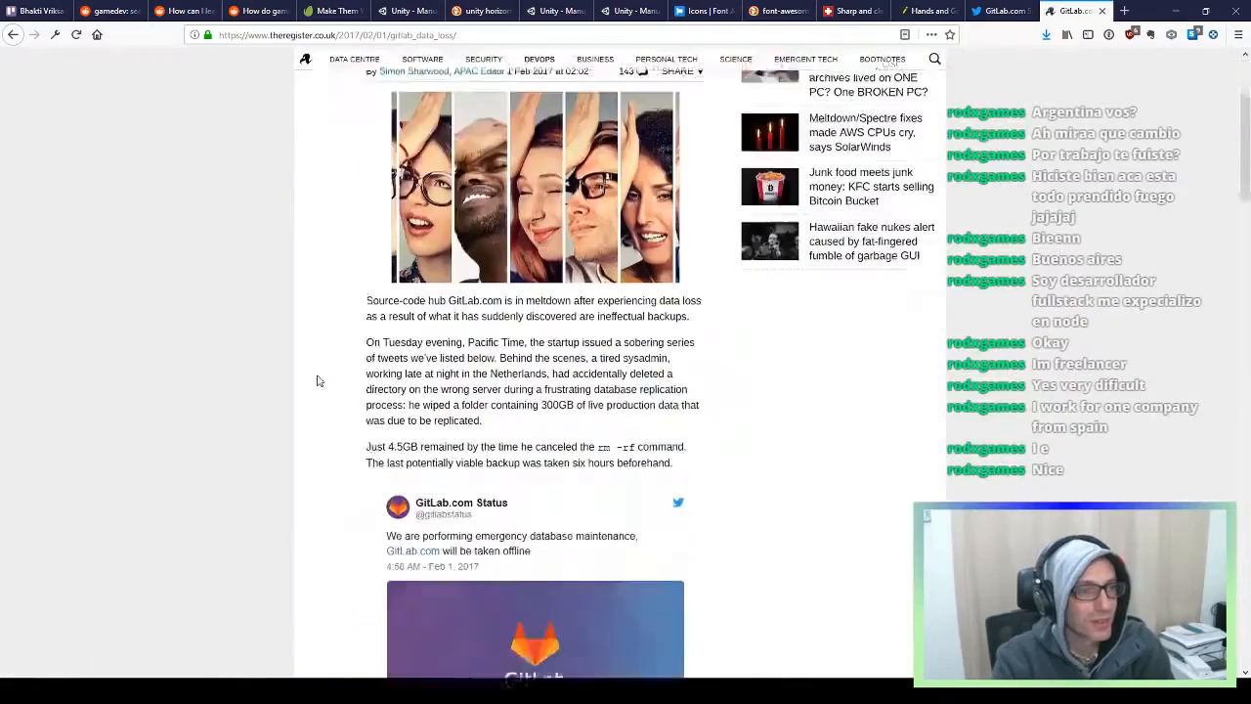
scroll(318, 381, down, 15)
scroll(319, 381, up, 15)
Close the GitLab, Twitter and icon-search browser tabs, checking the GLYPHICONS license page before closing it
click(1102, 11)
click(1102, 11)
scroll(1138, 51, down, 10)
click(1101, 10)
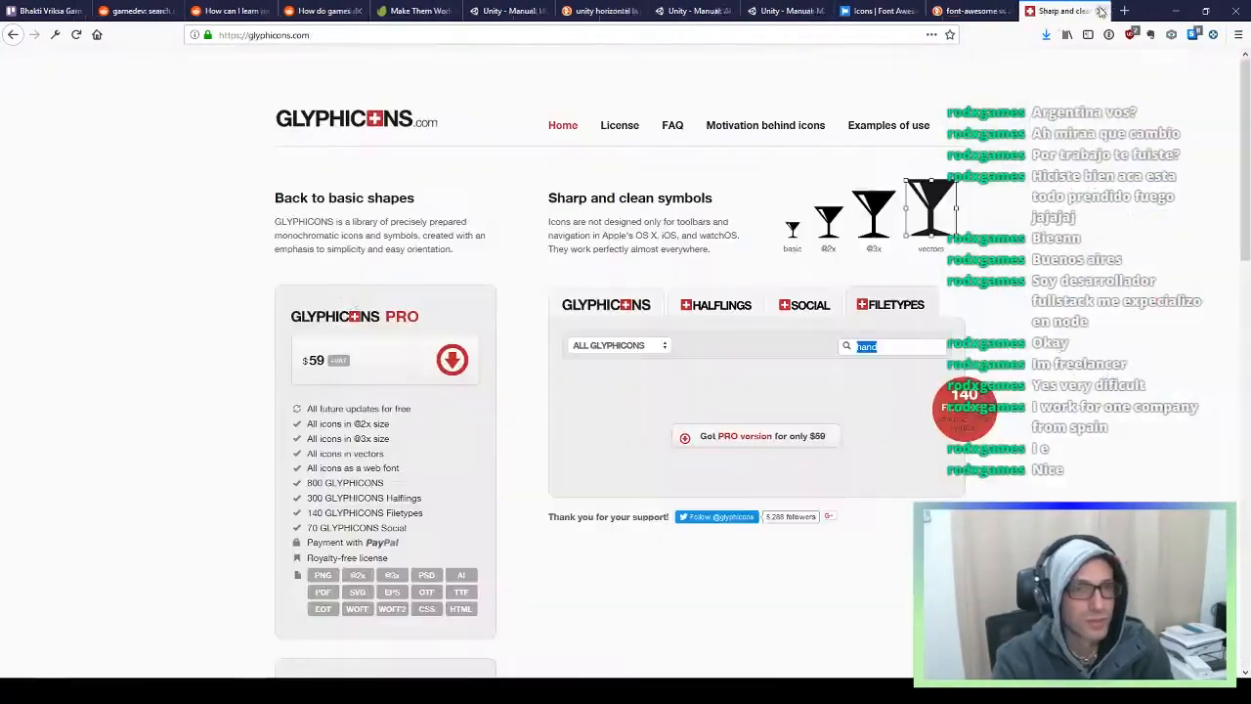
click(619, 125)
click(1102, 12)
key(alt+Tab)
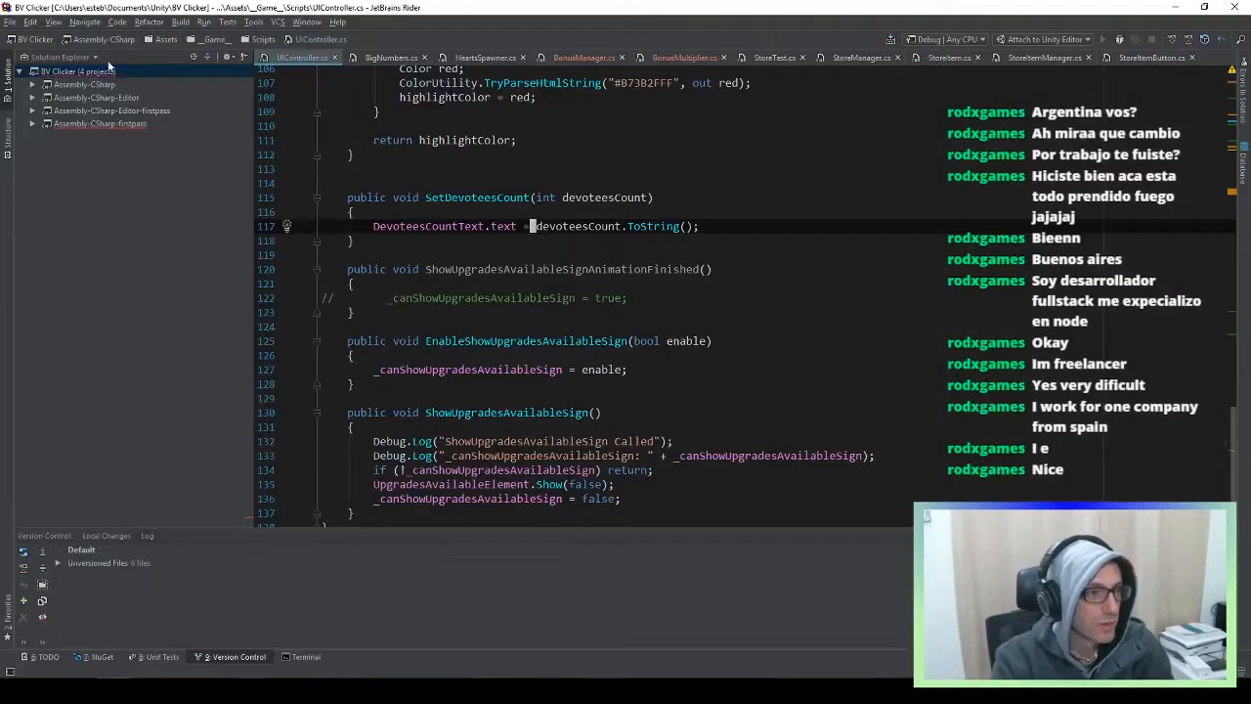
double_click(97, 84)
double_click(98, 124)
key(alt+Tab)
right_click(206, 620)
In the terminal, append "Remember to give credit for the Tap Hand." to LICENSES.md, check the repository status, and minimize the terminal
key(alt+Tab)
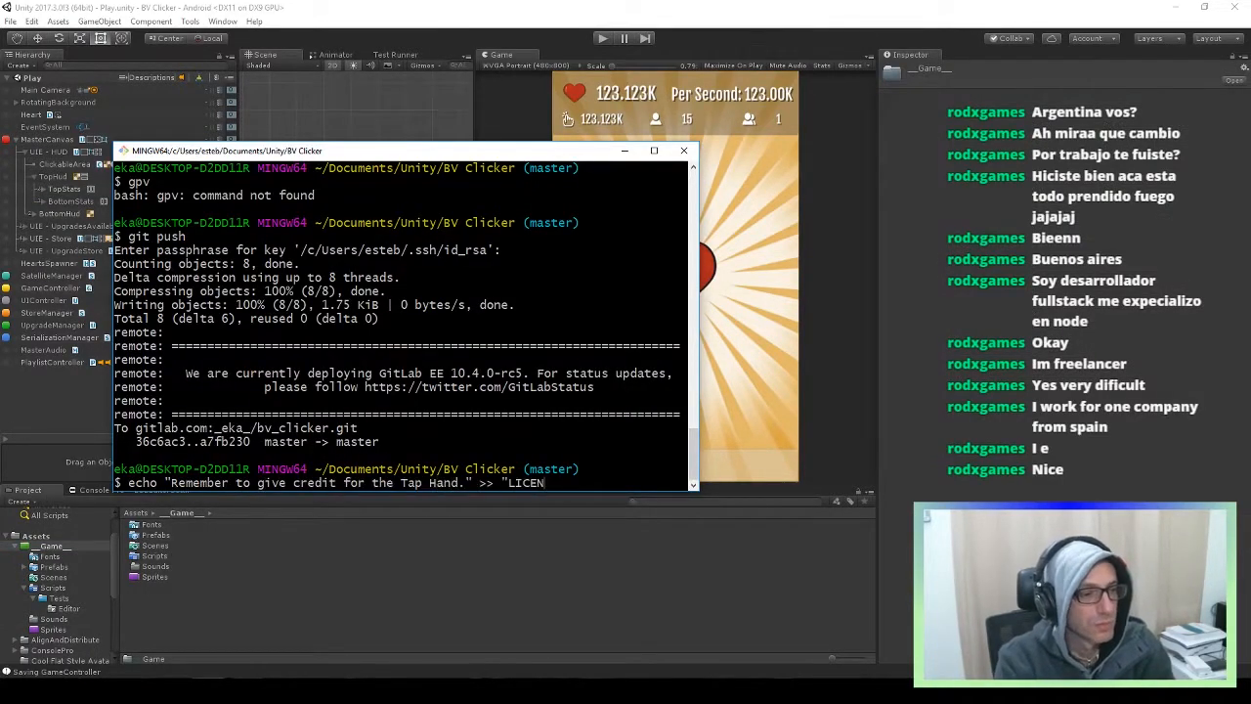
text(SES.md")
key(Return)
text(ll)
key(Return)
text(st)
key(Return)
click(625, 151)
Place the DefaultStoreItemButton prefab in StoreContent under the UIE - Store viewport
click(25, 152)
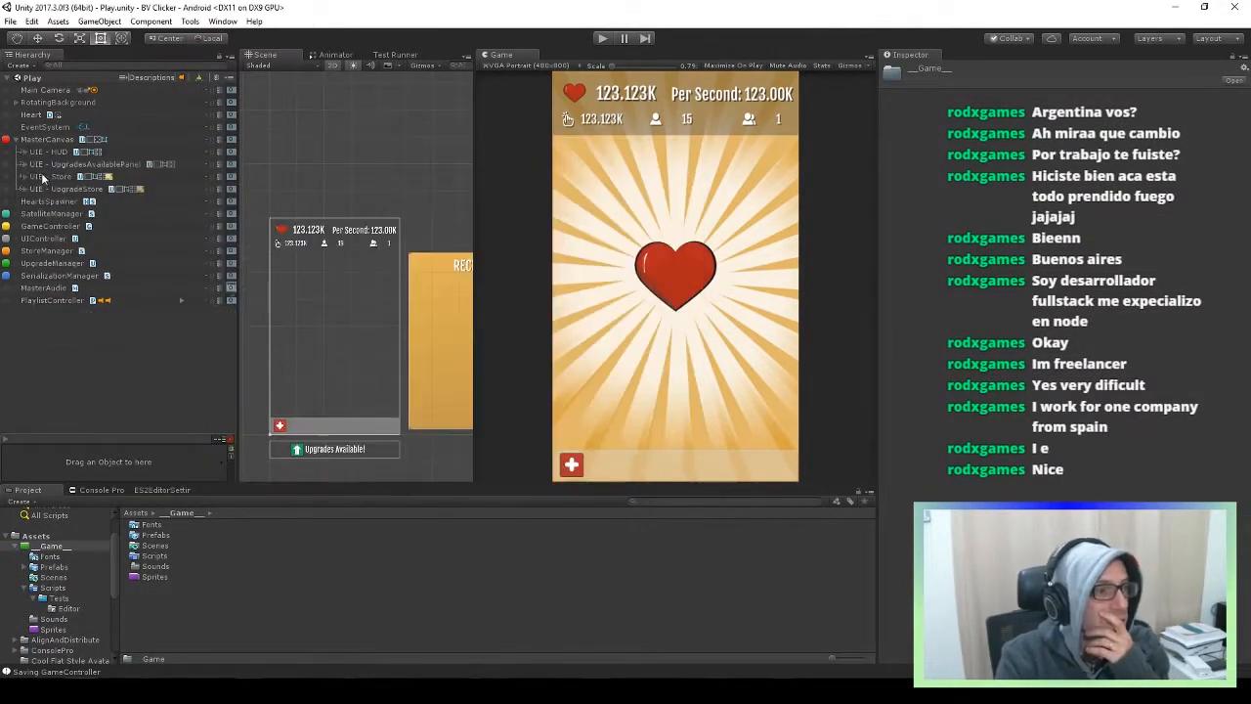
click(23, 176)
click(54, 567)
click(33, 226)
drag(185, 566, 73, 239)
middle_drag(440, 338, 338, 354)
scroll(410, 361, up, 8)
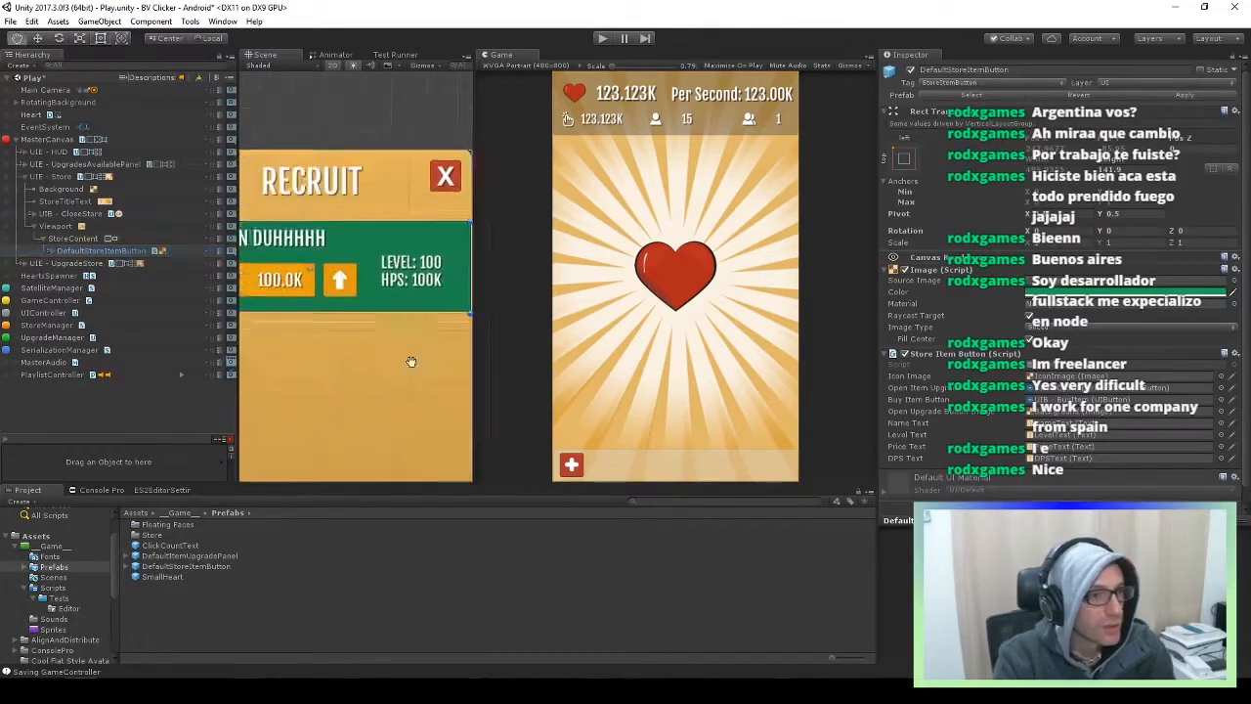
Play-test the game, viewing the Recruit store and the Tier1 and Tier2 upgrade panels, and stop the test
click(603, 38)
click(572, 465)
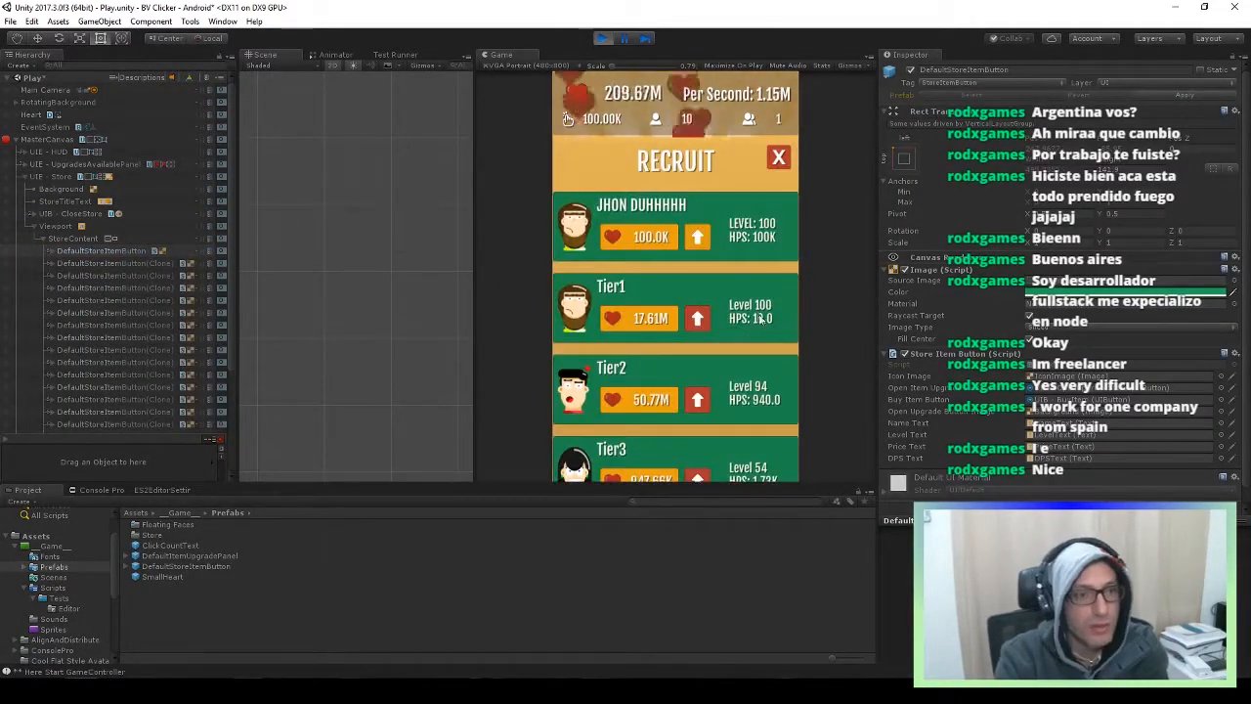
click(697, 319)
click(778, 157)
click(698, 399)
click(778, 157)
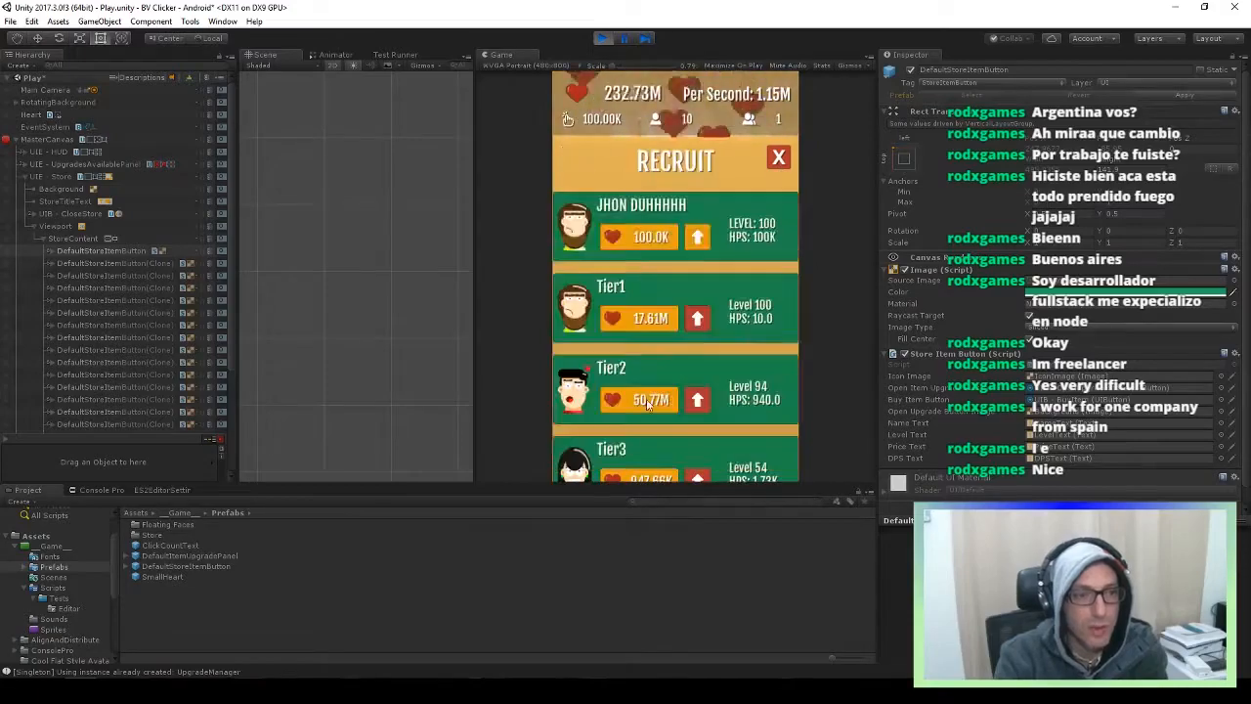
key(ctrl+p)
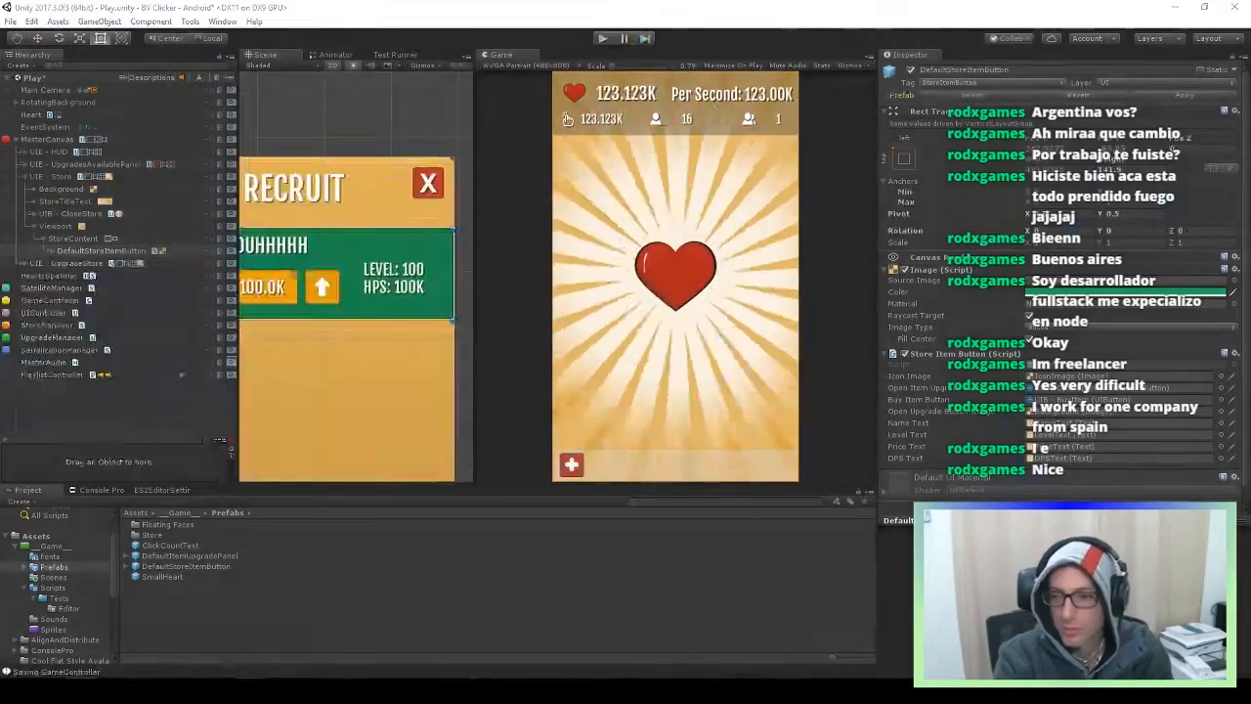
Reorder the children of DefaultStoreItemButton so that DPSText sits below LevelText
click(52, 251)
click(89, 313)
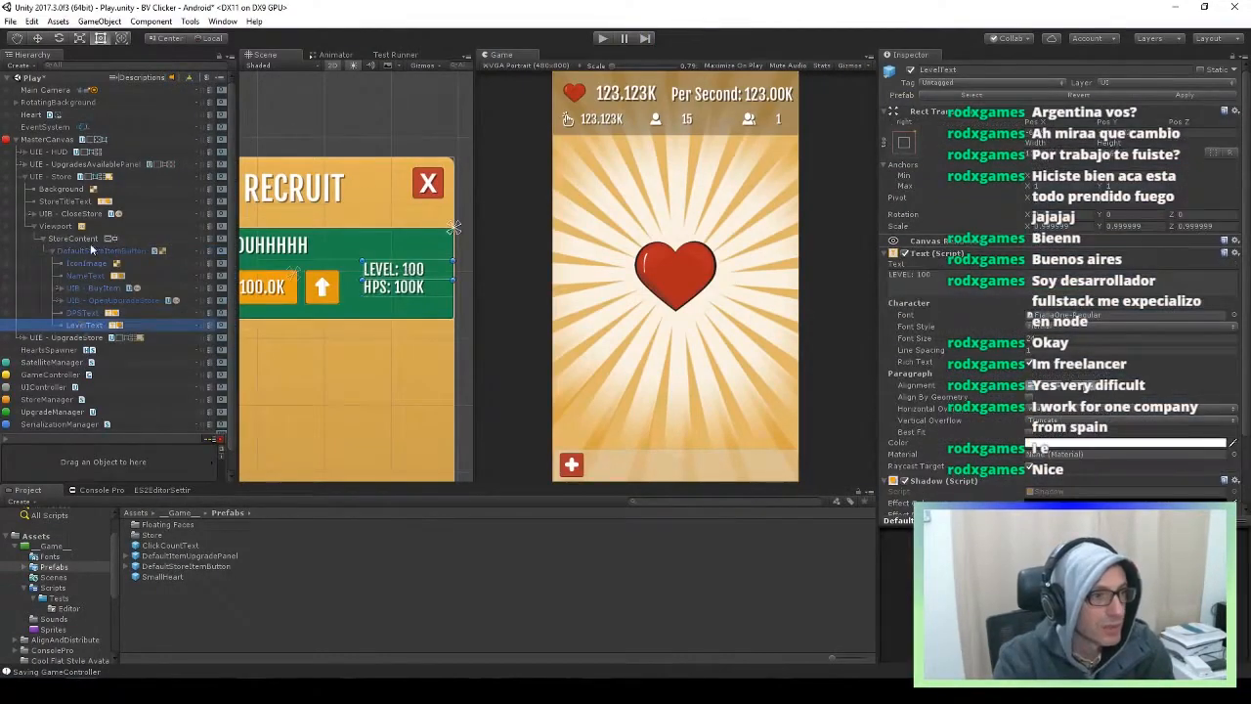
click(91, 250)
mouse_move(359, 387)
middle_down()
mouse_move(466, 377)
mouse_move(362, 380)
middle_up()
scroll(362, 380, up, 3)
scroll(363, 380, down, 1)
click(84, 325)
ctrl+click(84, 312)
click(81, 324)
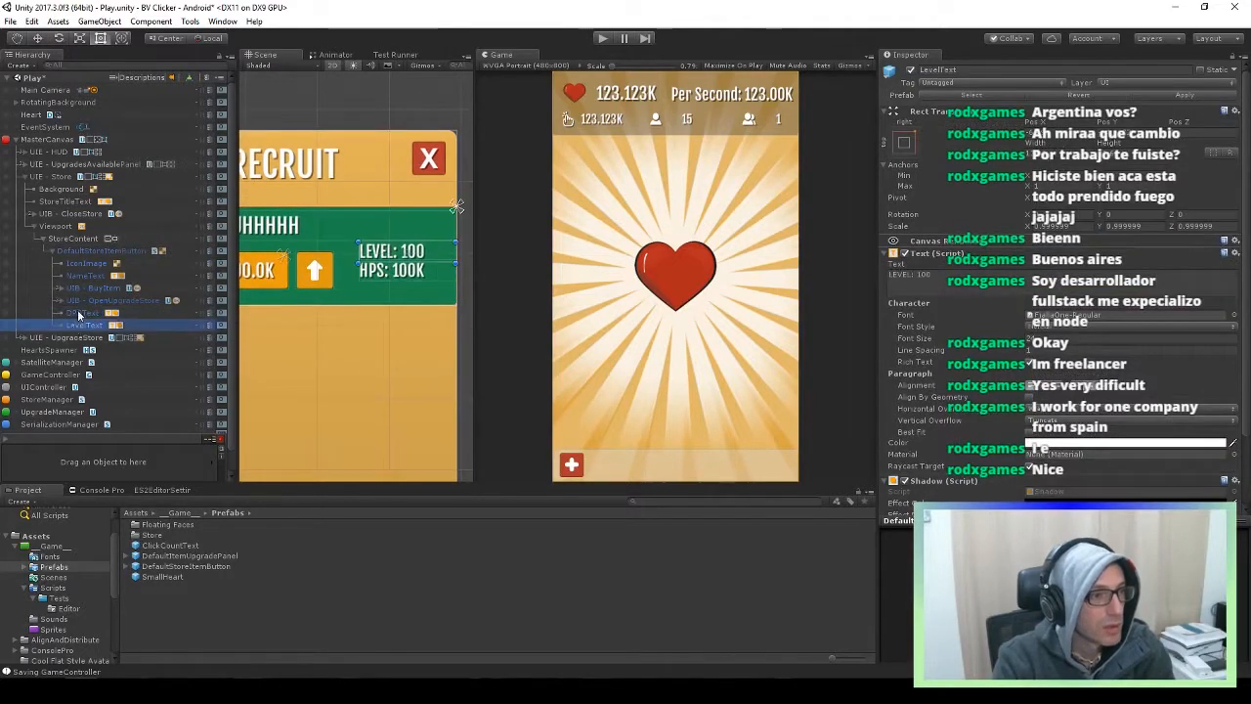
click(79, 313)
drag(79, 314, 81, 330)
Duplicate DPSText in the store item button, name the copy NextDPSText and give it the sample text "HPS: 110K"
click(88, 313)
click(81, 325)
key(ctrl+d)
click(980, 69)
text(NextDPS)
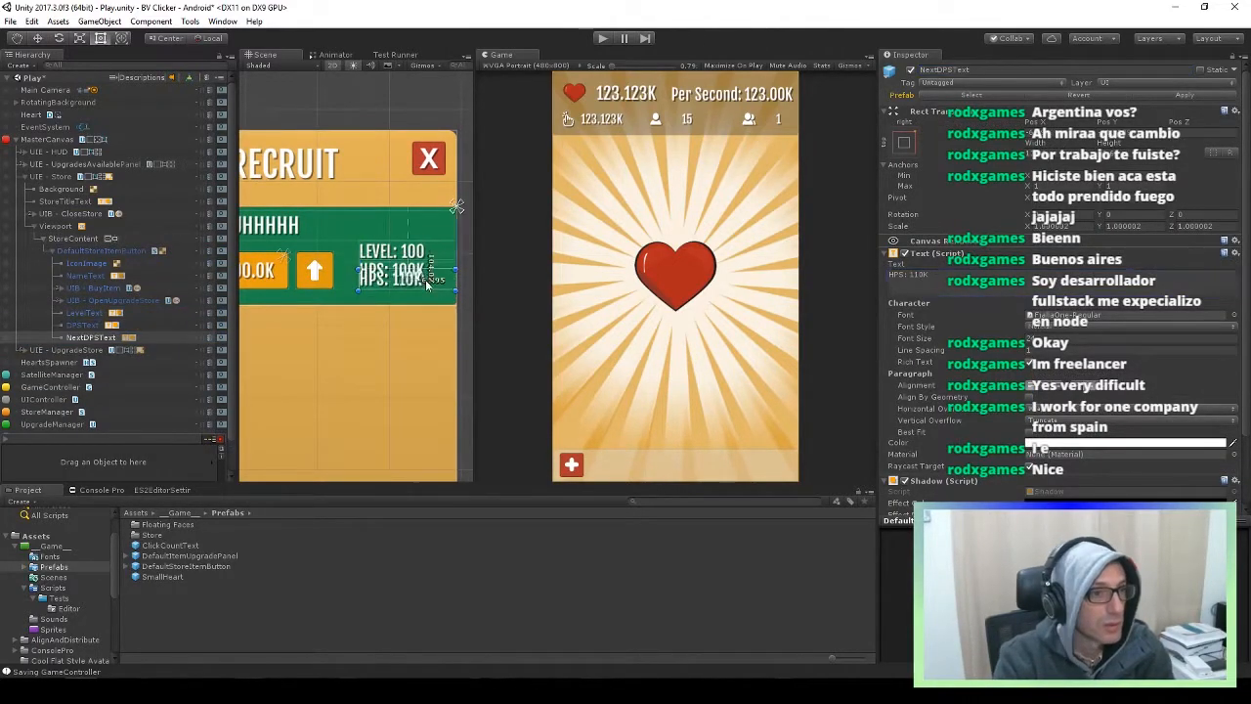
Move LevelText, DPSText and NextDPSText up together in the store item button and anchor them to the middle right
shift+click(84, 313)
drag(426, 282, 417, 238)
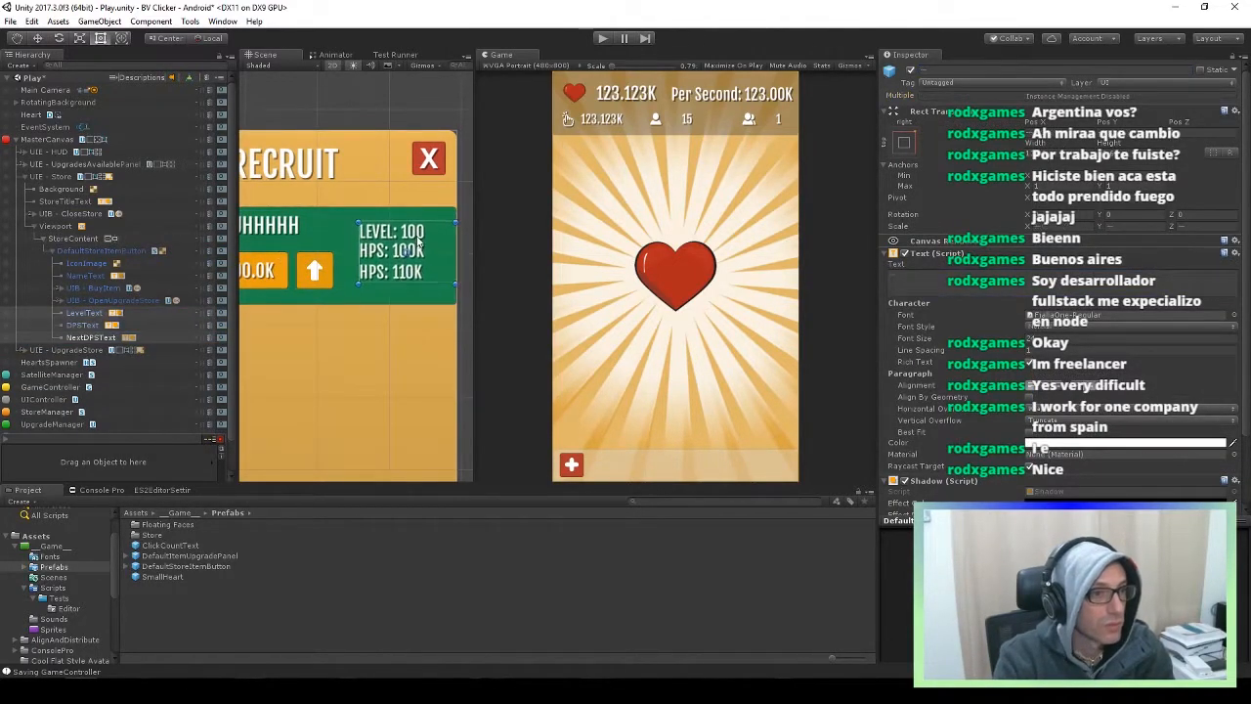
click(904, 142)
alt+click(1011, 275)
Undo the mistaken edit and change the NextDPSText wording to "NEXT: 110K"
key(ctrl+z)
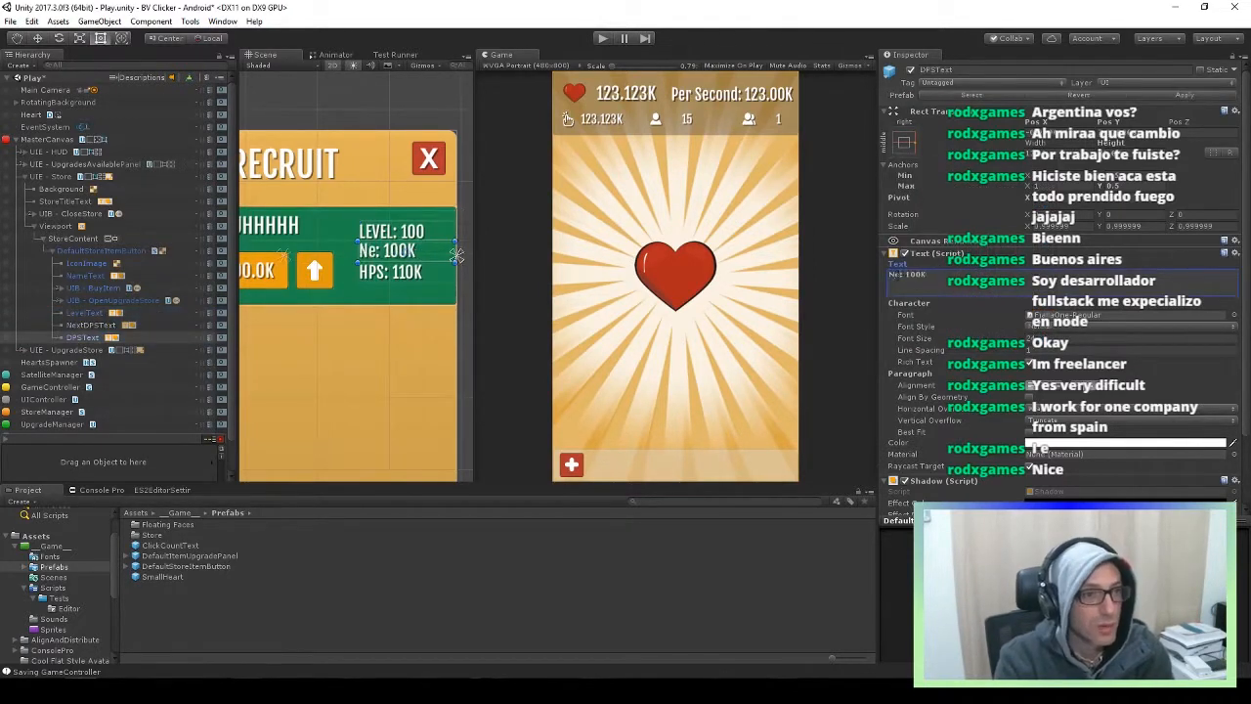
click(88, 325)
click(90, 337)
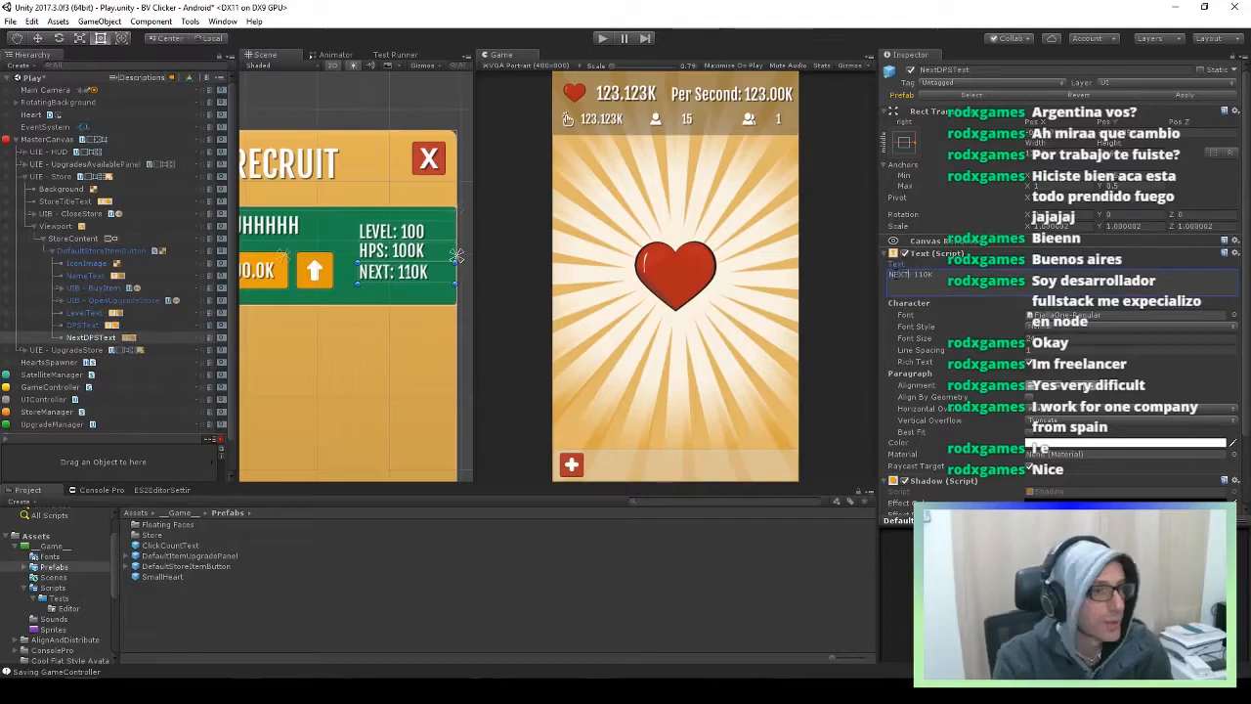
Switch to Rider, find DPSText in the project and add a public Text field NextDPSText to StoreItemButton.cs
key(alt+Tab)
key(ctrl+shift+f)
text(DPSText)
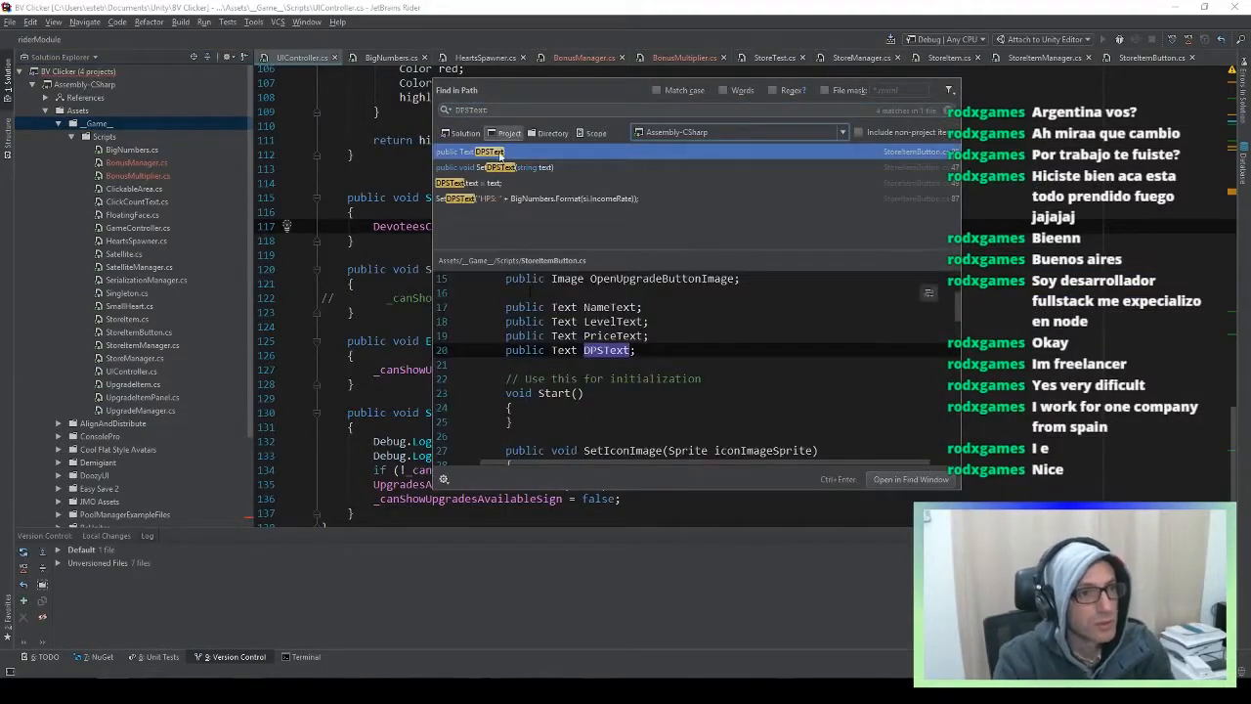
double_click(473, 184)
key(ctrl+Home)
click(482, 273)
key(Return)
text(public)
Duplicate the SetDPSText method as SetNextDPSText and make it assign the text to NextDPSText
scroll(596, 293, down, 7)
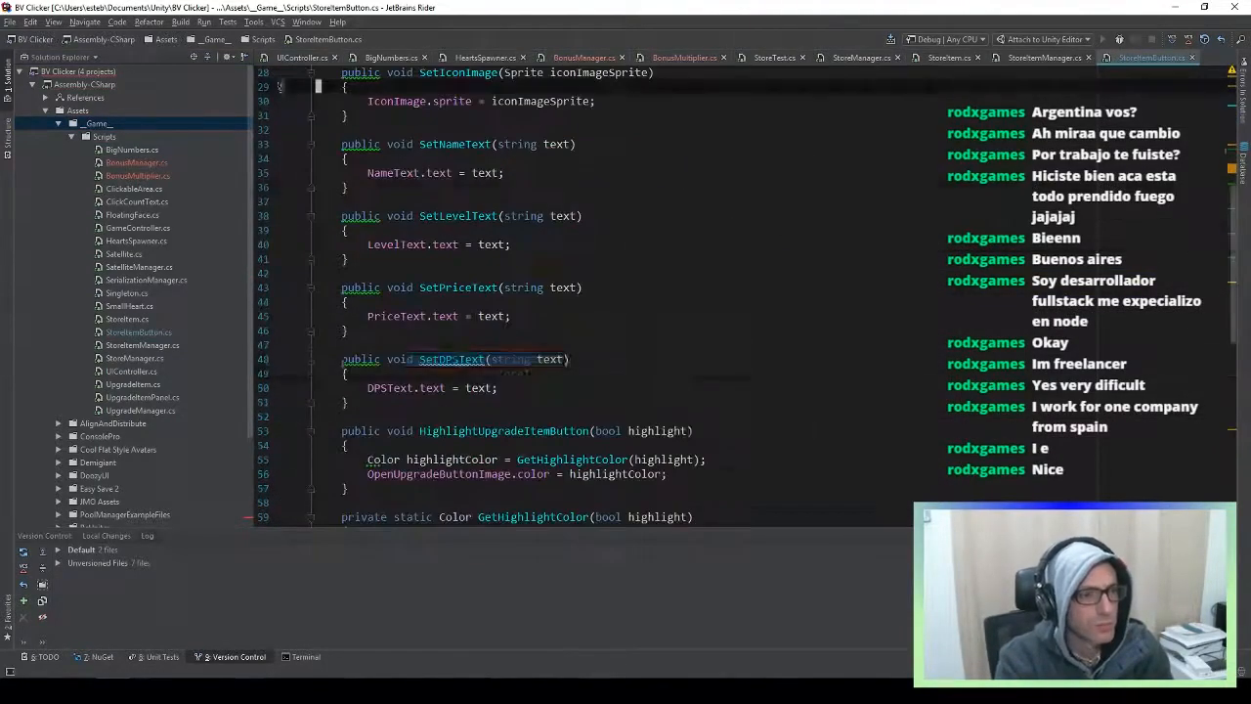
click(421, 359)
key(shift+v)
key(j)
key(j)
key(j)
key(y)
key(p)
key(o)
key(Escape)
key(w)
key(w)
key(l)
key(l)
key(l)
text(iNext)
key(Escape)
key(j)
key(j)
key(shift+i)
text(Next)
key(Escape)
key(k)
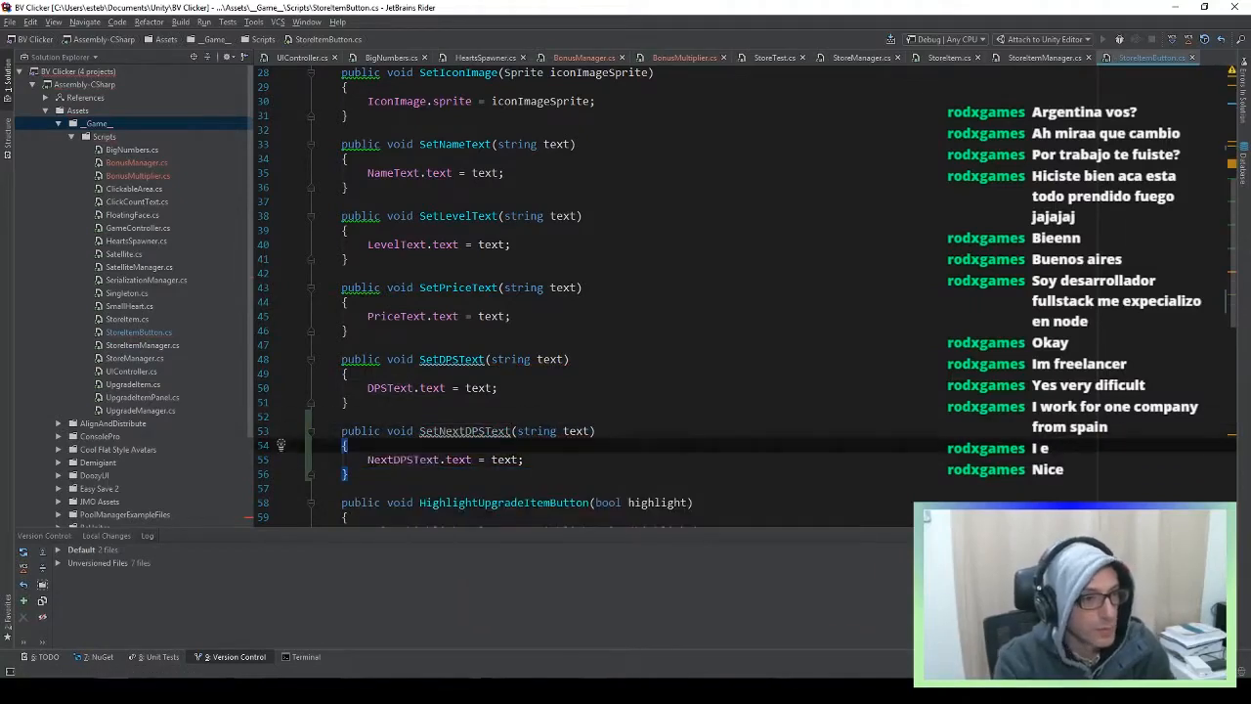
Back in Unity, assign NextDPSText to the Next DPS Text reference of DefaultStoreItemButton and apply the changes to the prefab
key(alt+Tab)
key(alt+Tab)
key(alt+Tab)
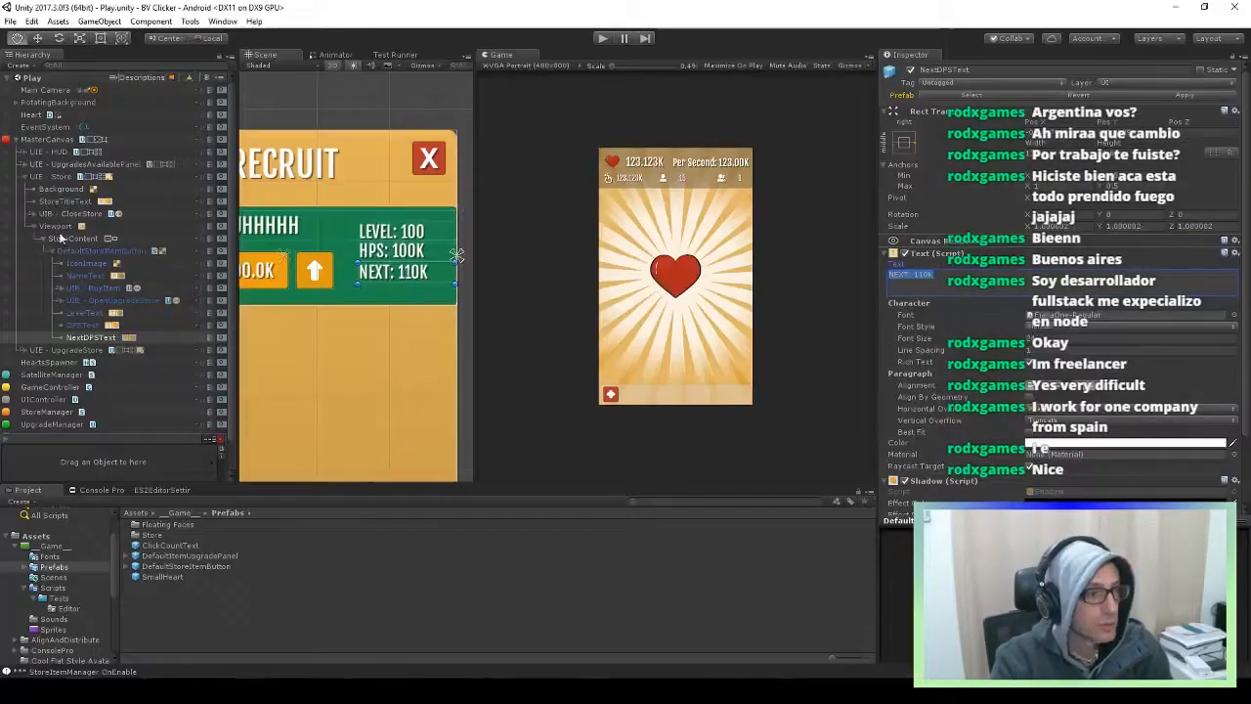
click(71, 252)
click(1185, 95)
scroll(1063, 345, down, 2)
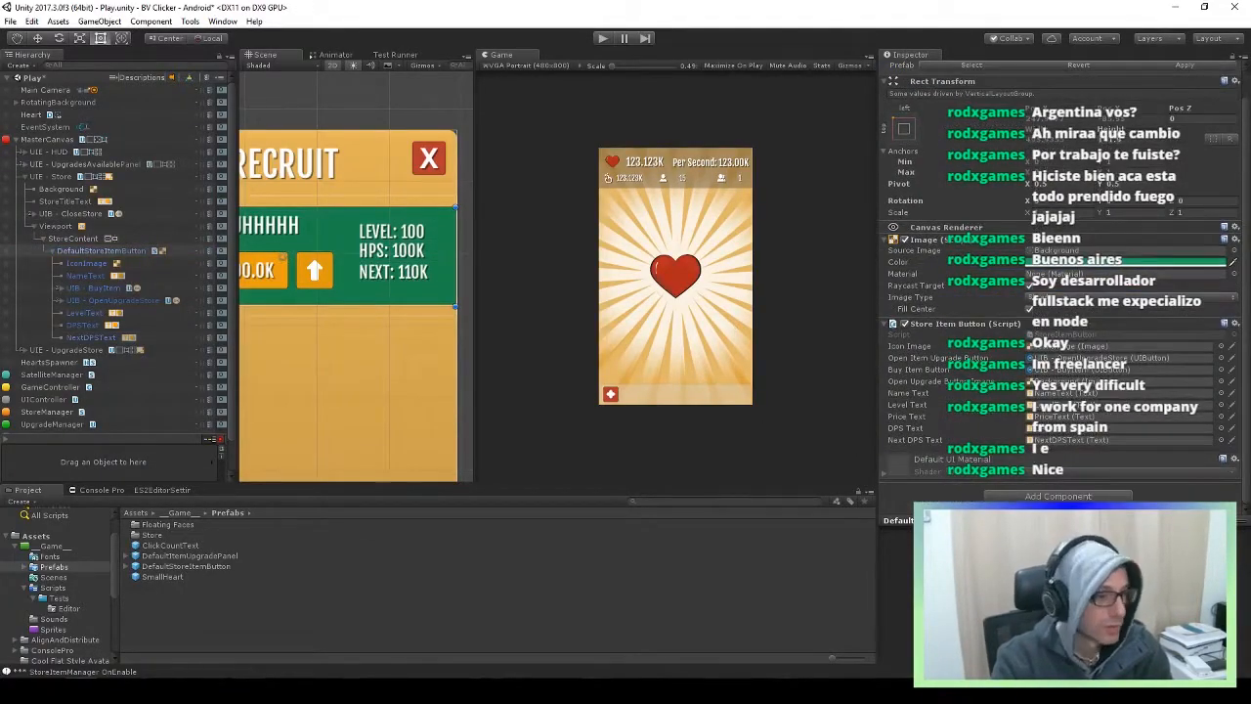
In Rider, find the usage of SetDPSText and add a SetNextDPSText(); call below it in UpdateStoreItemButtonData
key(alt+Tab)
key(alt+F7)
double_click(217, 548)
text(oSetNextDPSText();)
In StoreItem.cs, add a public float NextIncomeRate property below IncomeRate that returns (Owned + 1) * BaseIncomeRate
click(671, 311)
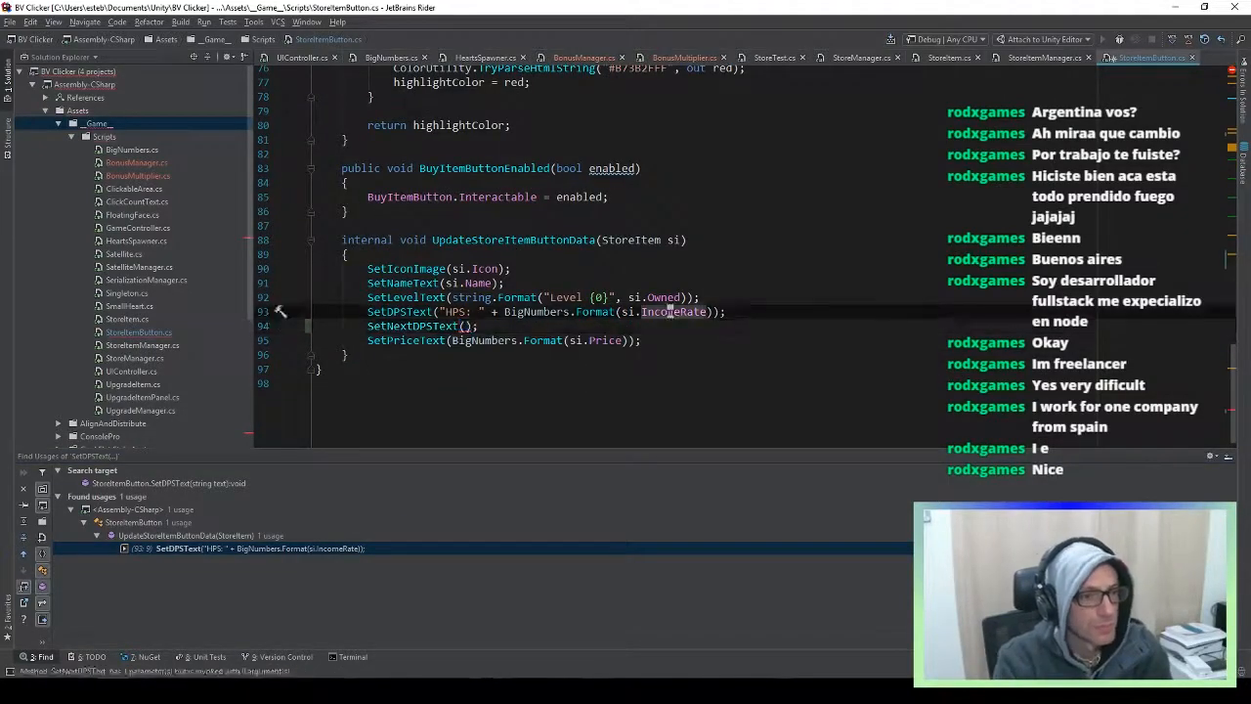
ctrl+click(670, 311)
click(469, 342)
key(o)
key(Return)
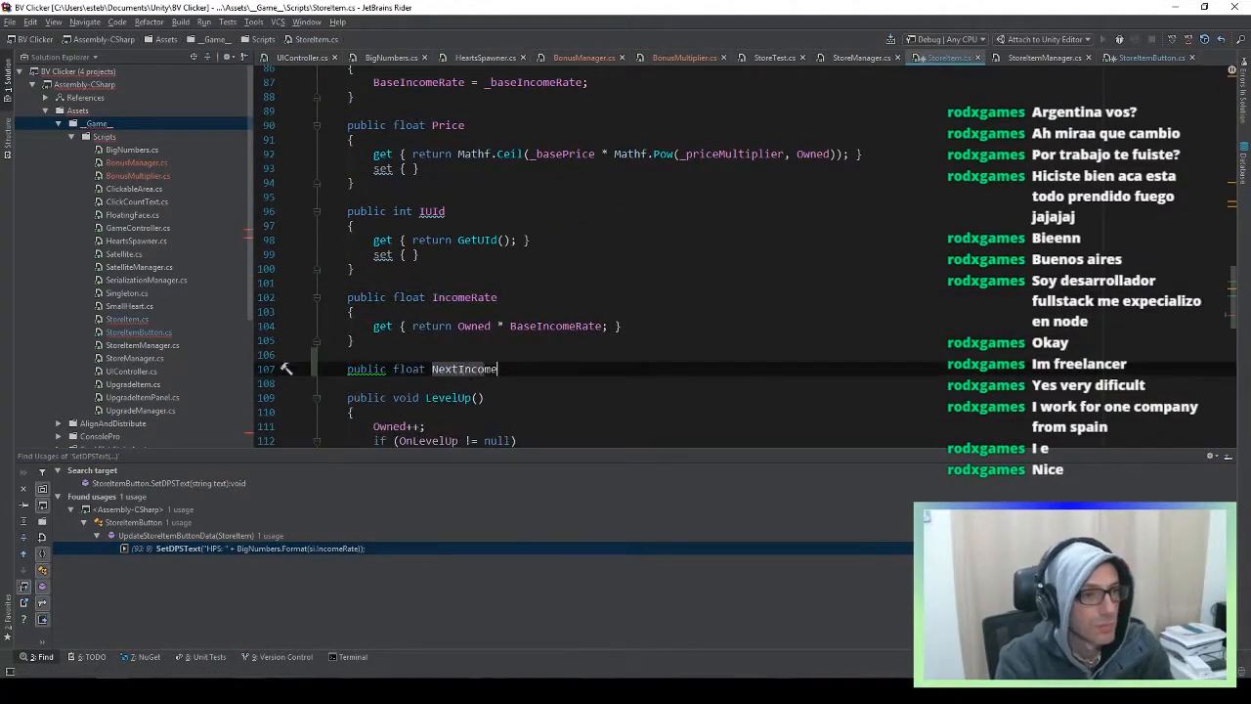
text(Rate)
key(Escape)
key(k)
key(k)
key(k)
text(ypi( +)
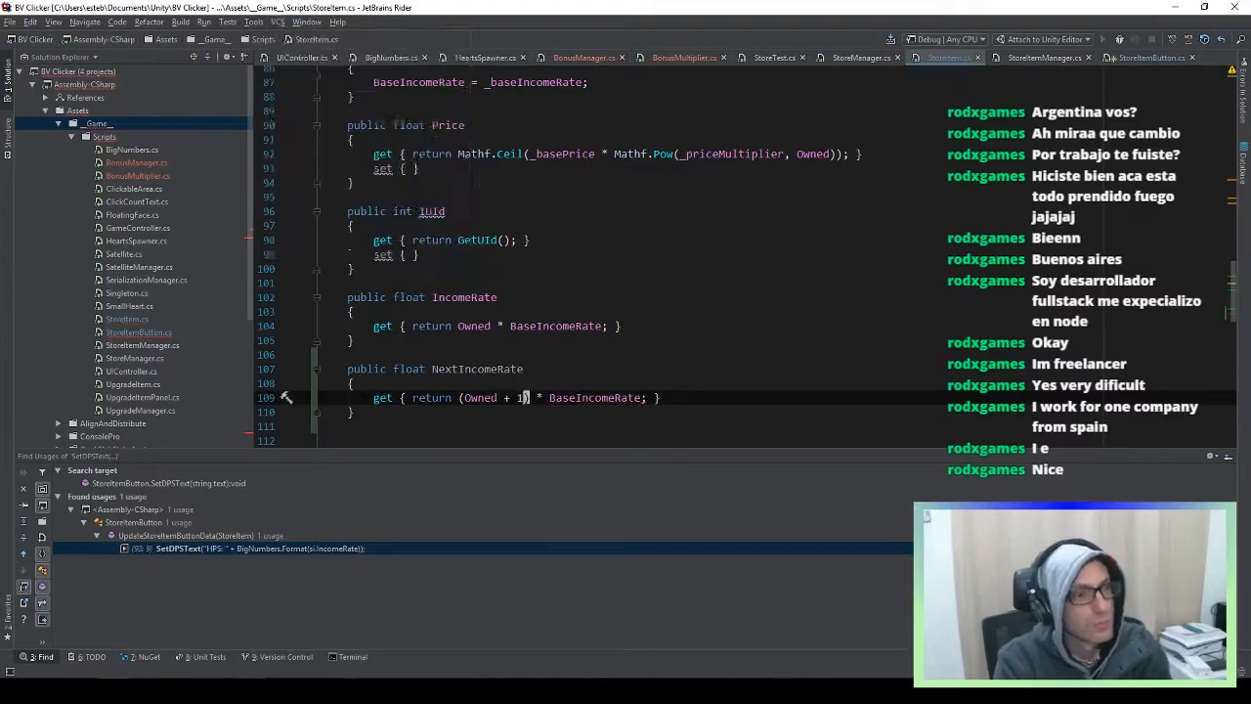
Return to StoreItemButton.cs, run the game in Unity, check the NEXT values in the Recruit store, buy one Tier10 recruit and reopen the store
key(ctrl+Tab)
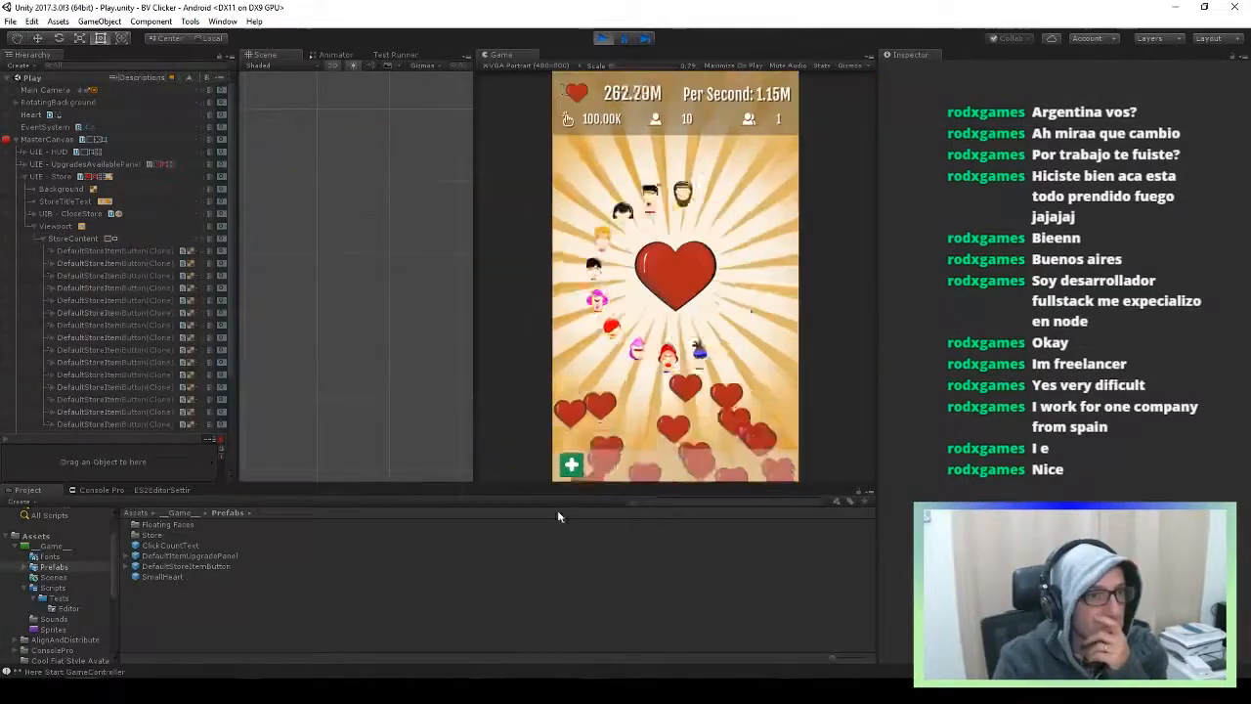
click(571, 466)
scroll(765, 385, down, 10)
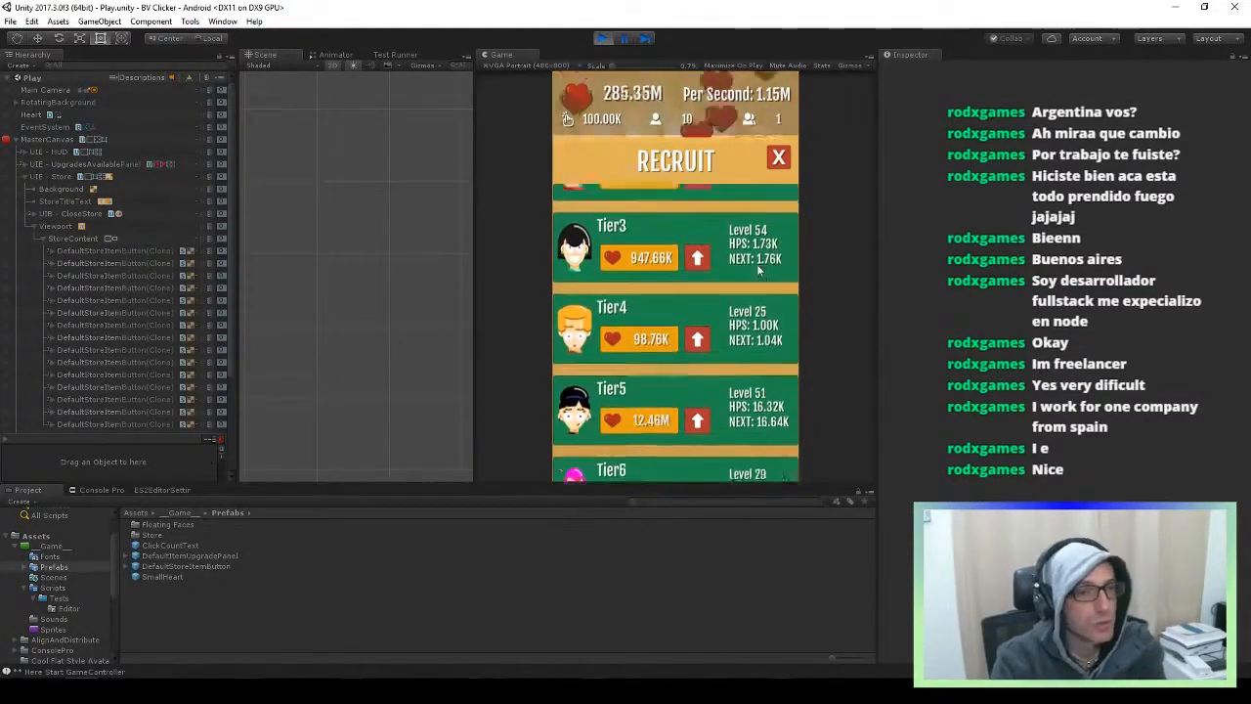
scroll(731, 385, up, 10)
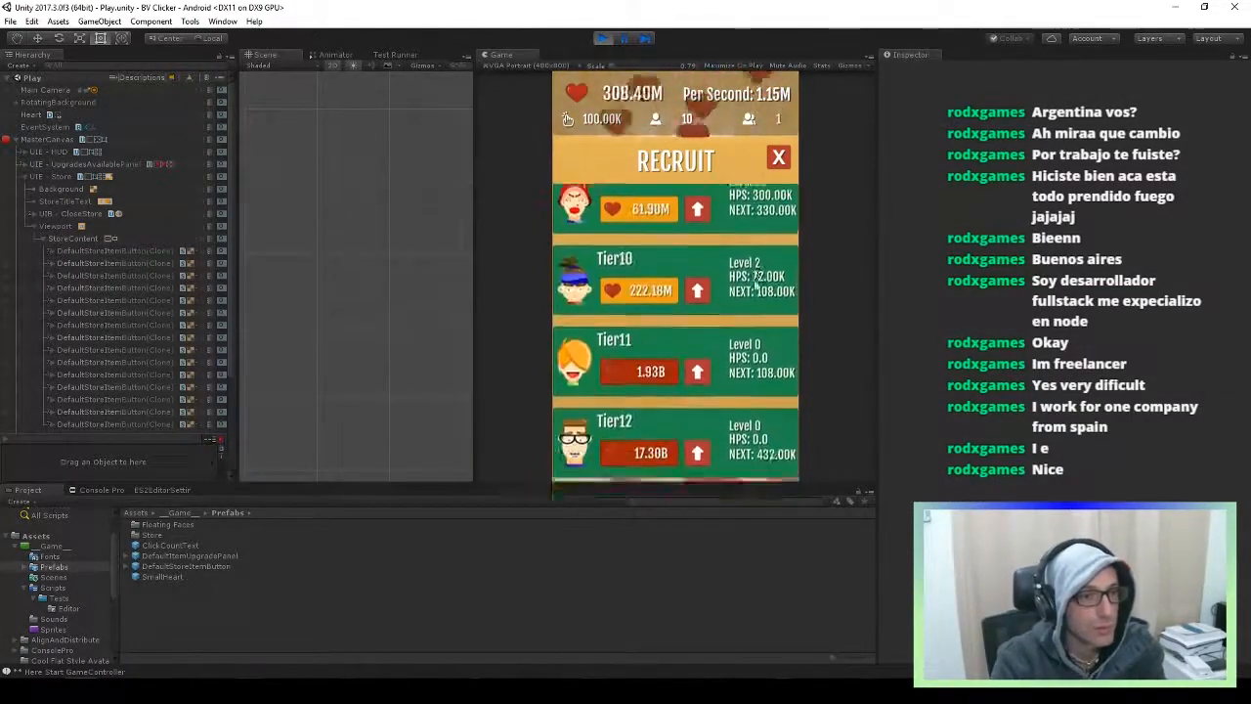
click(660, 243)
click(778, 156)
click(572, 465)
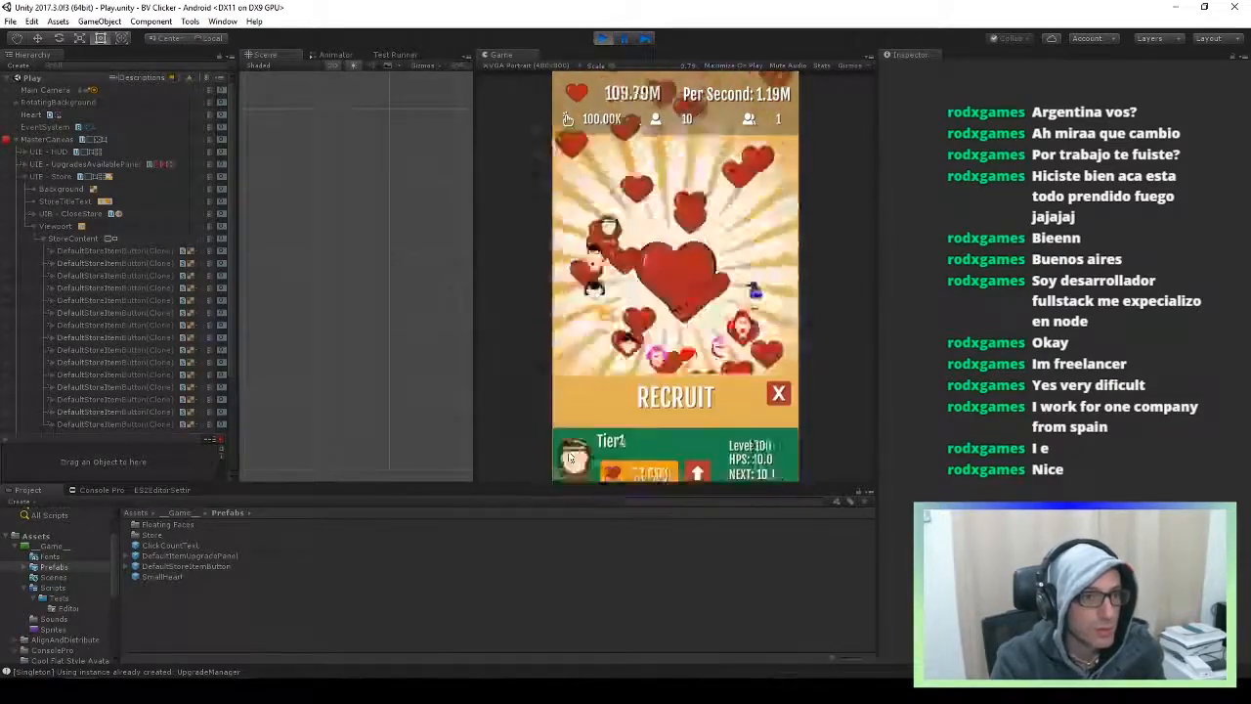
Preview the running Recruit store at other Game view resolutions and return to the 480x800 portrait one
click(527, 65)
click(541, 144)
click(528, 65)
click(543, 192)
drag(623, 66, 608, 65)
click(528, 65)
click(513, 121)
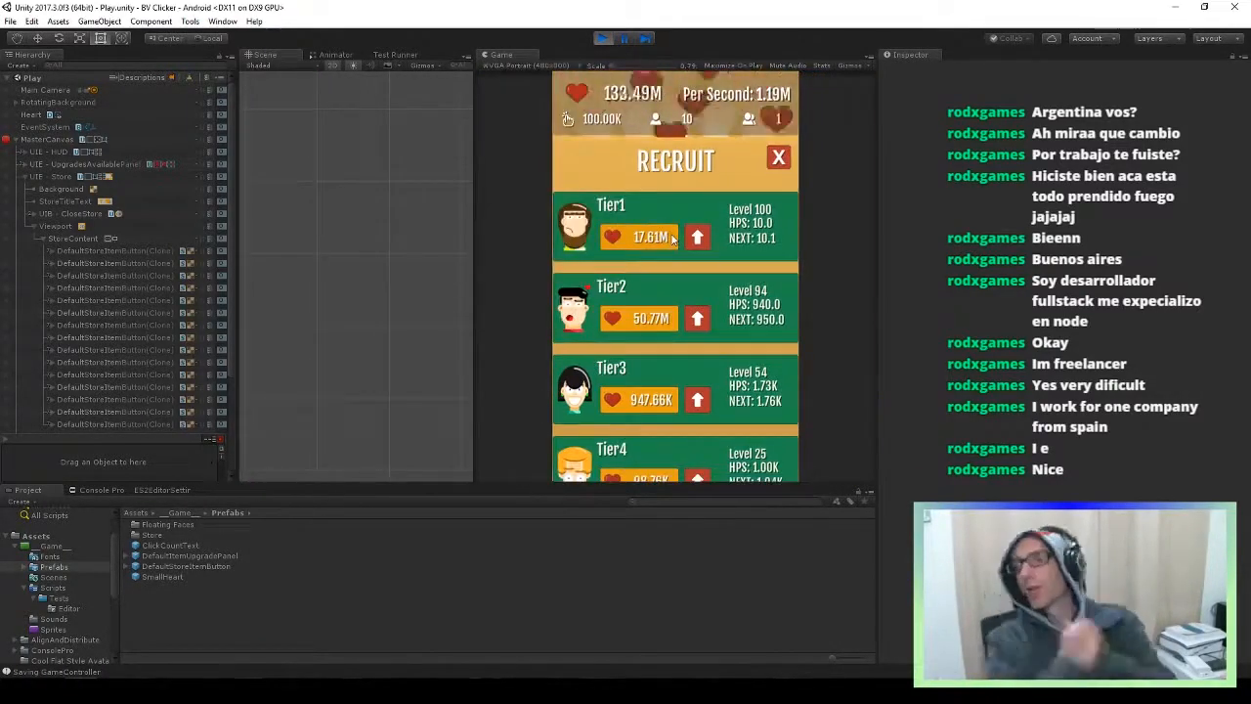